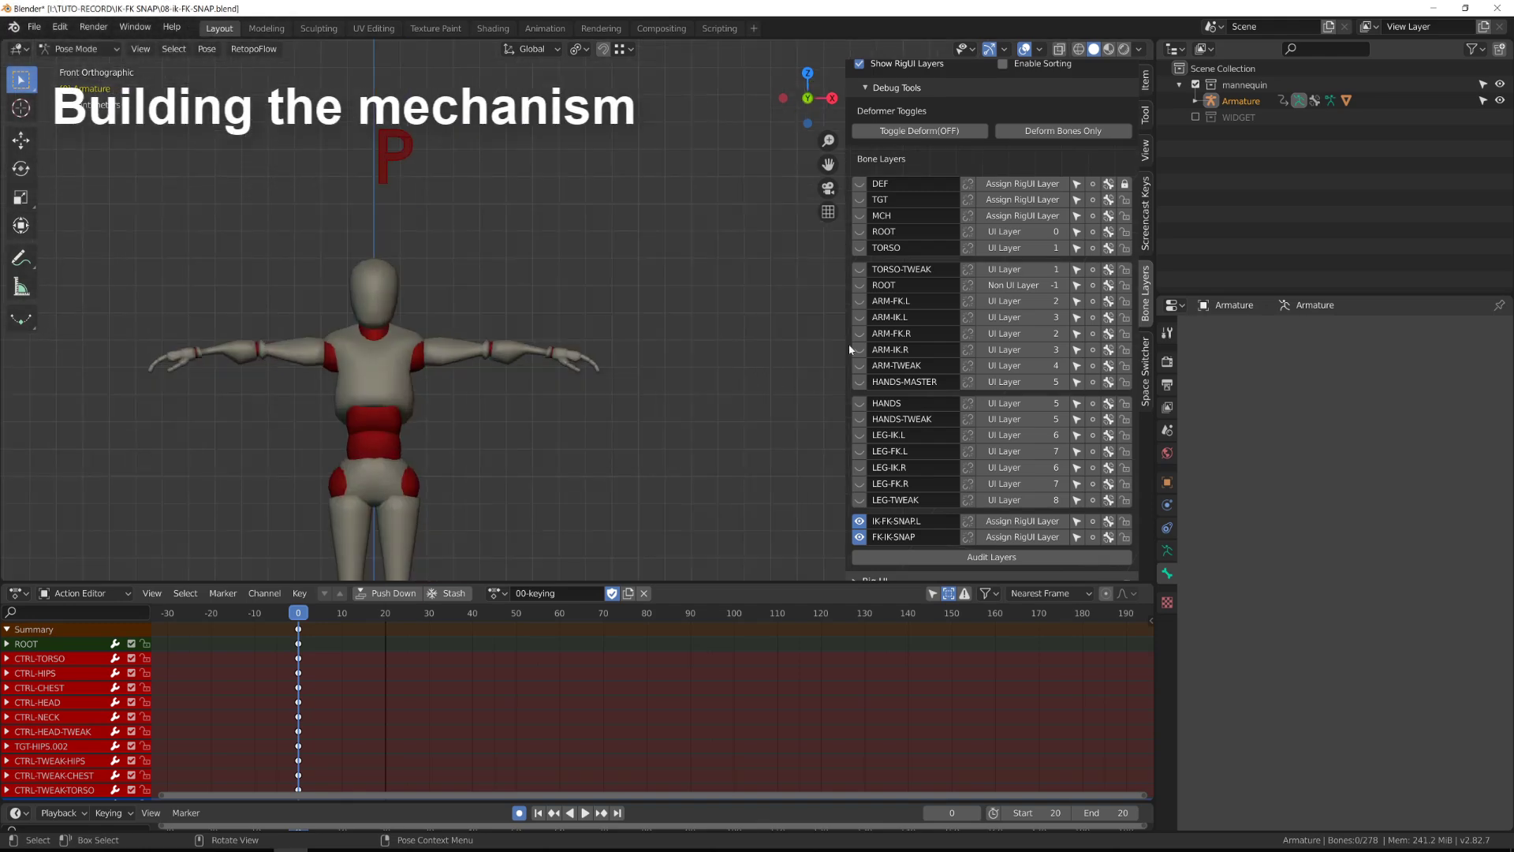
Move the mannequin's left IK forearm control down beside the torso and rotate it about the Z axis
scroll(642, 388, "up", 2)
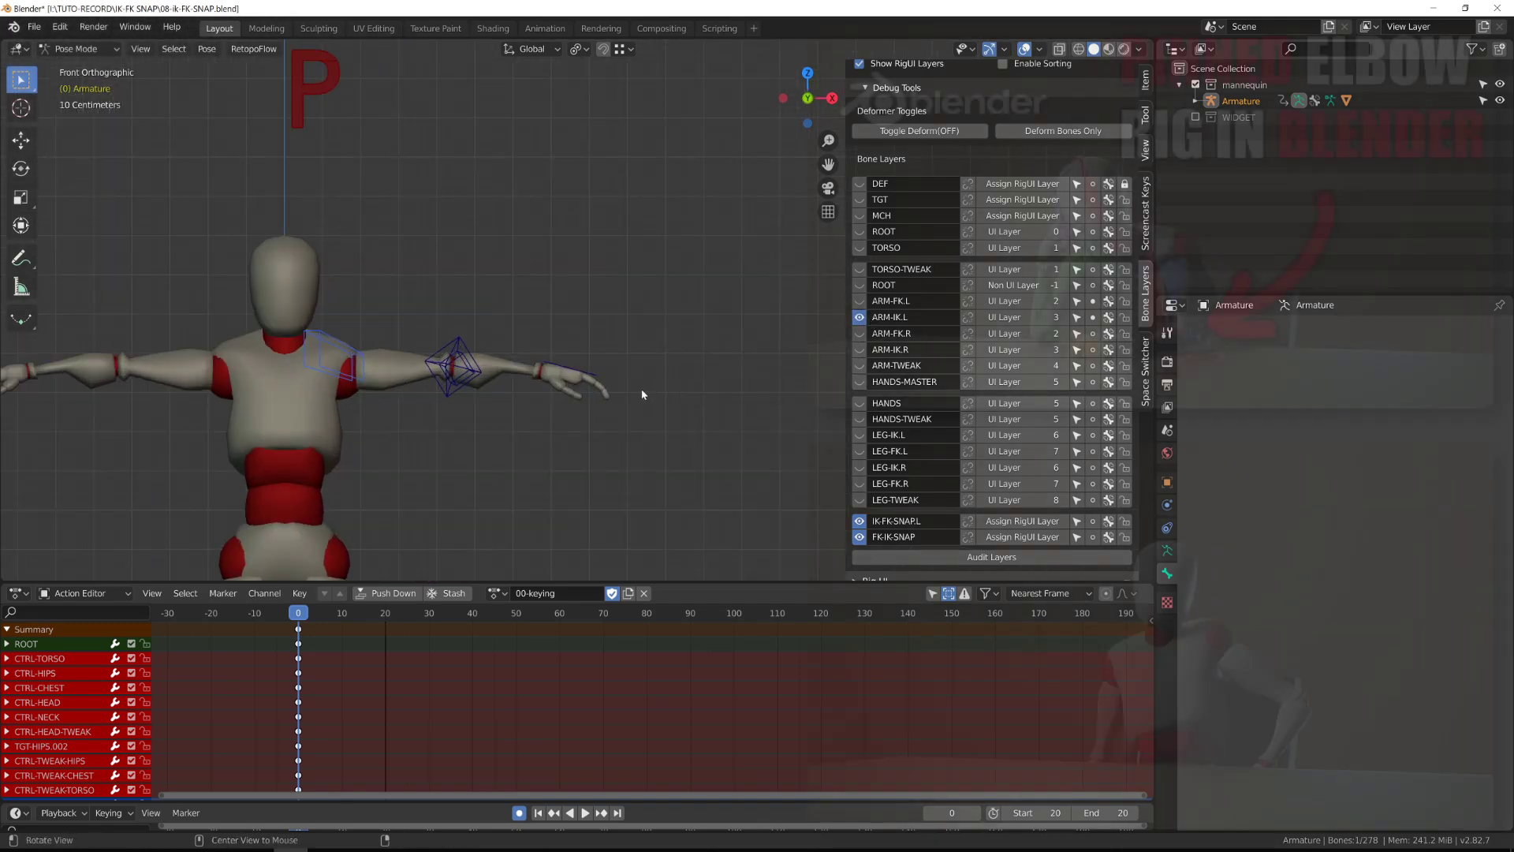
middle_click_drag(642, 389, 644, 384)
key("alt+a")
key("alt+h")
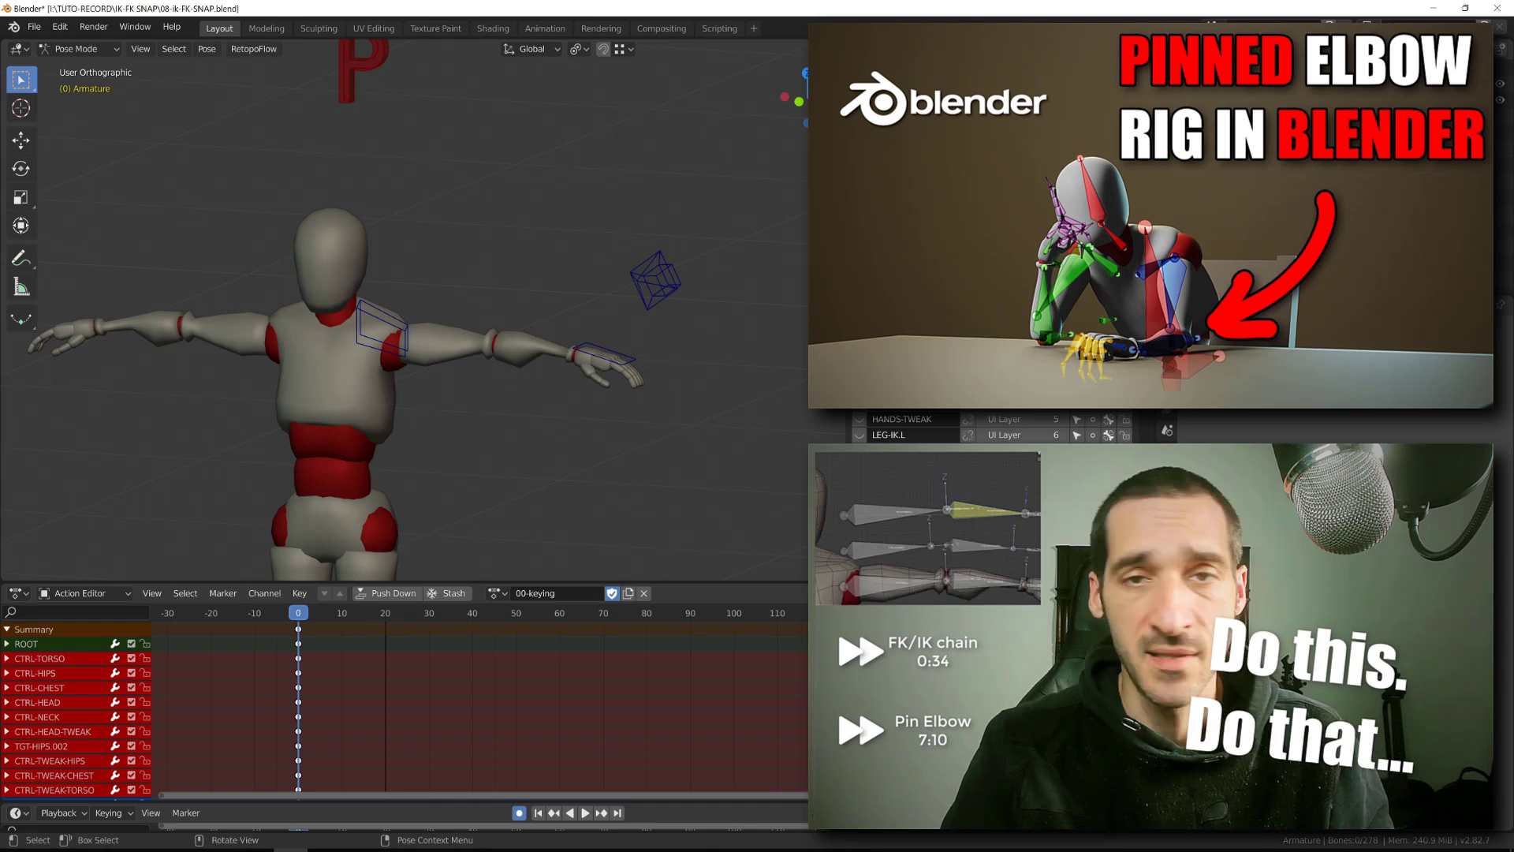
left_click(639, 358)
key("g")
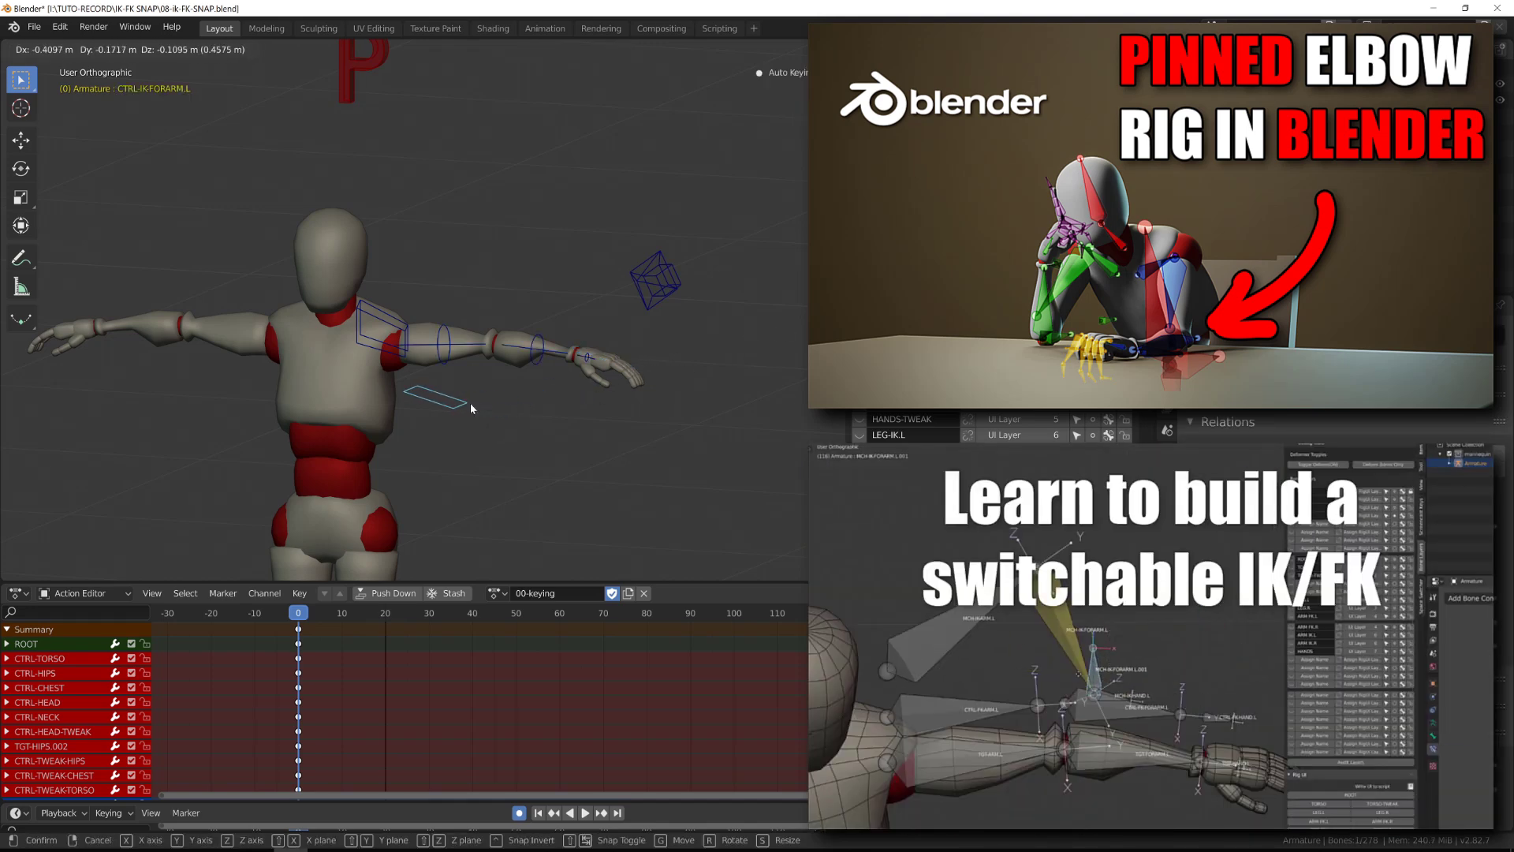
left_click(470, 403)
key("r")
key("z")
left_click(612, 335)
Move the left arm's IK pole control downward
left_click(670, 267)
key("g")
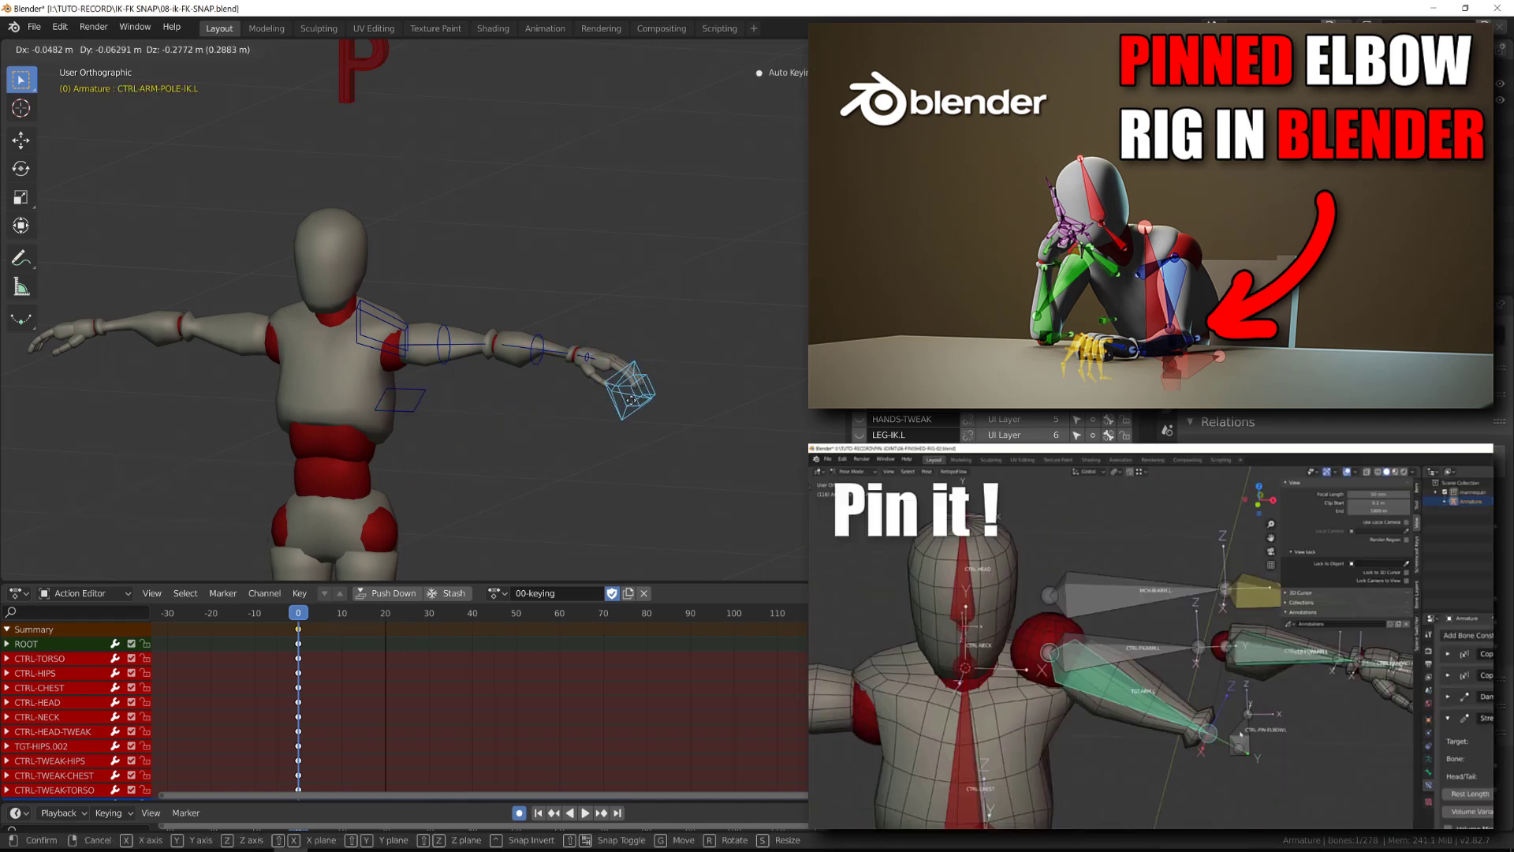
left_click(602, 440)
Rotate the left shoulder control and the left upper-arm FK control to raise the arm
left_click(471, 346)
left_click_drag(473, 347, 519, 341, "alt")
left_click(348, 353)
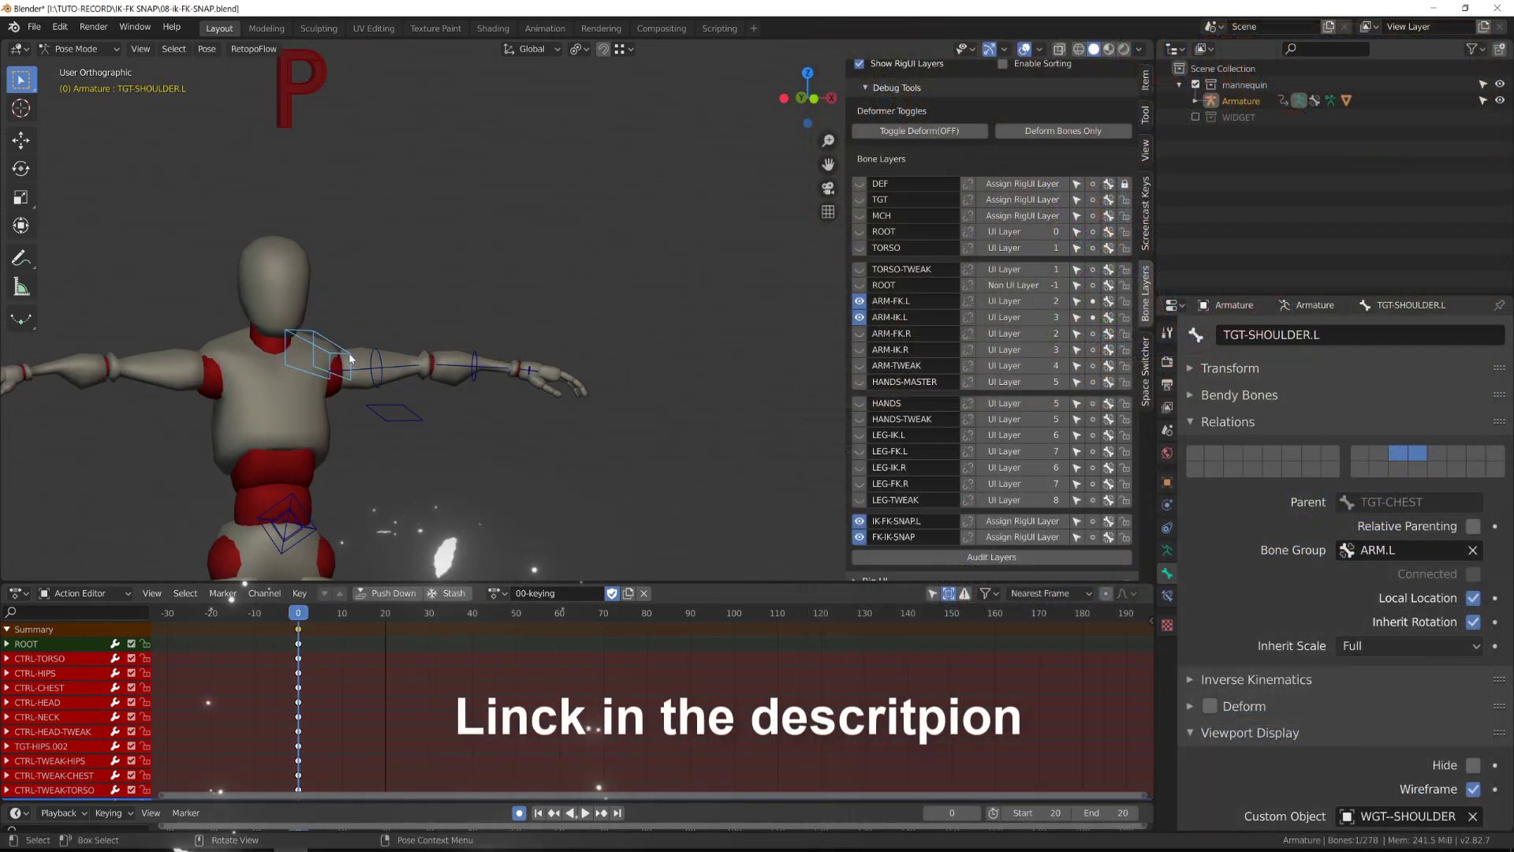
key("r")
left_click(369, 321)
left_click(377, 335)
key("r")
left_click(452, 243)
Rotate the left forearm FK control about its local Z axis to bend the elbow
left_click(452, 245)
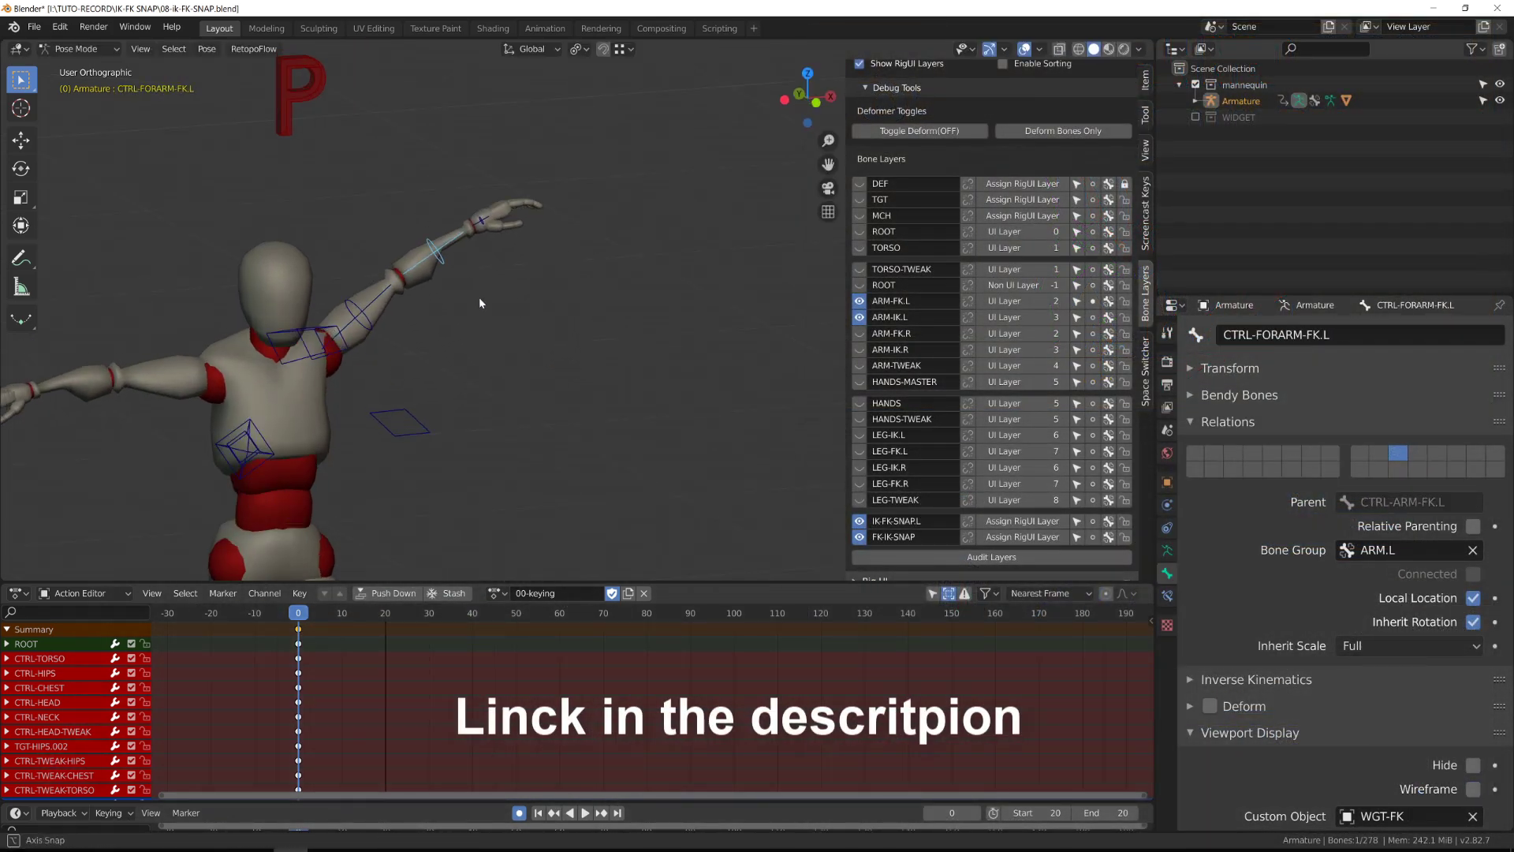
middle_click_drag(480, 297, 593, 276)
key("r")
key("z")
key("z")
left_click(459, 468)
Rotate the left hand FK control to bend the wrist
left_click(460, 304)
middle_click_drag(462, 307, 399, 305)
key("r")
left_click(478, 303)
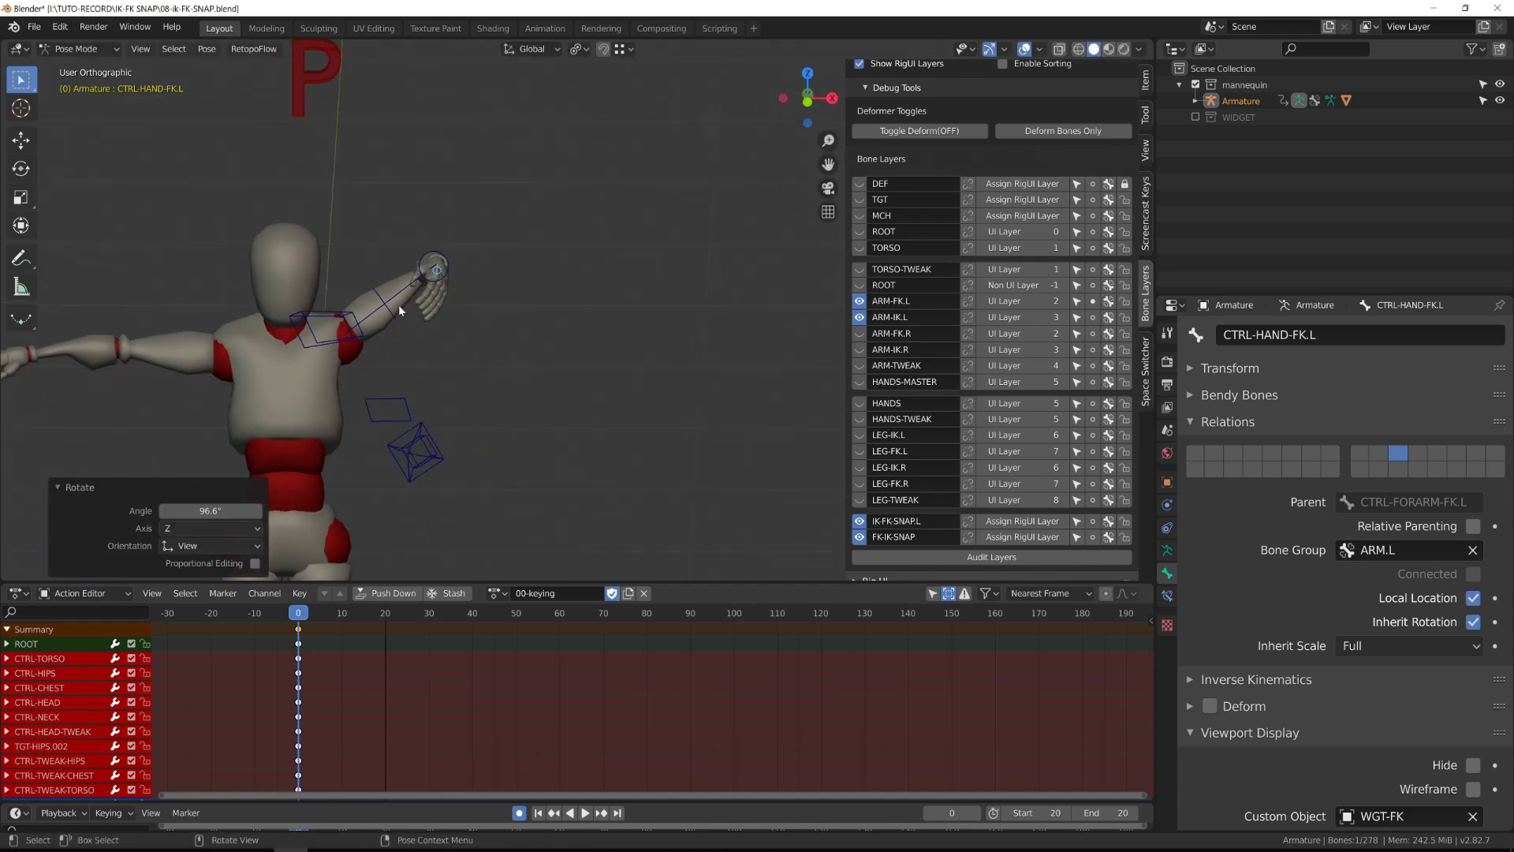
left_click(399, 305)
key("r")
left_click(400, 293)
left_click(316, 78)
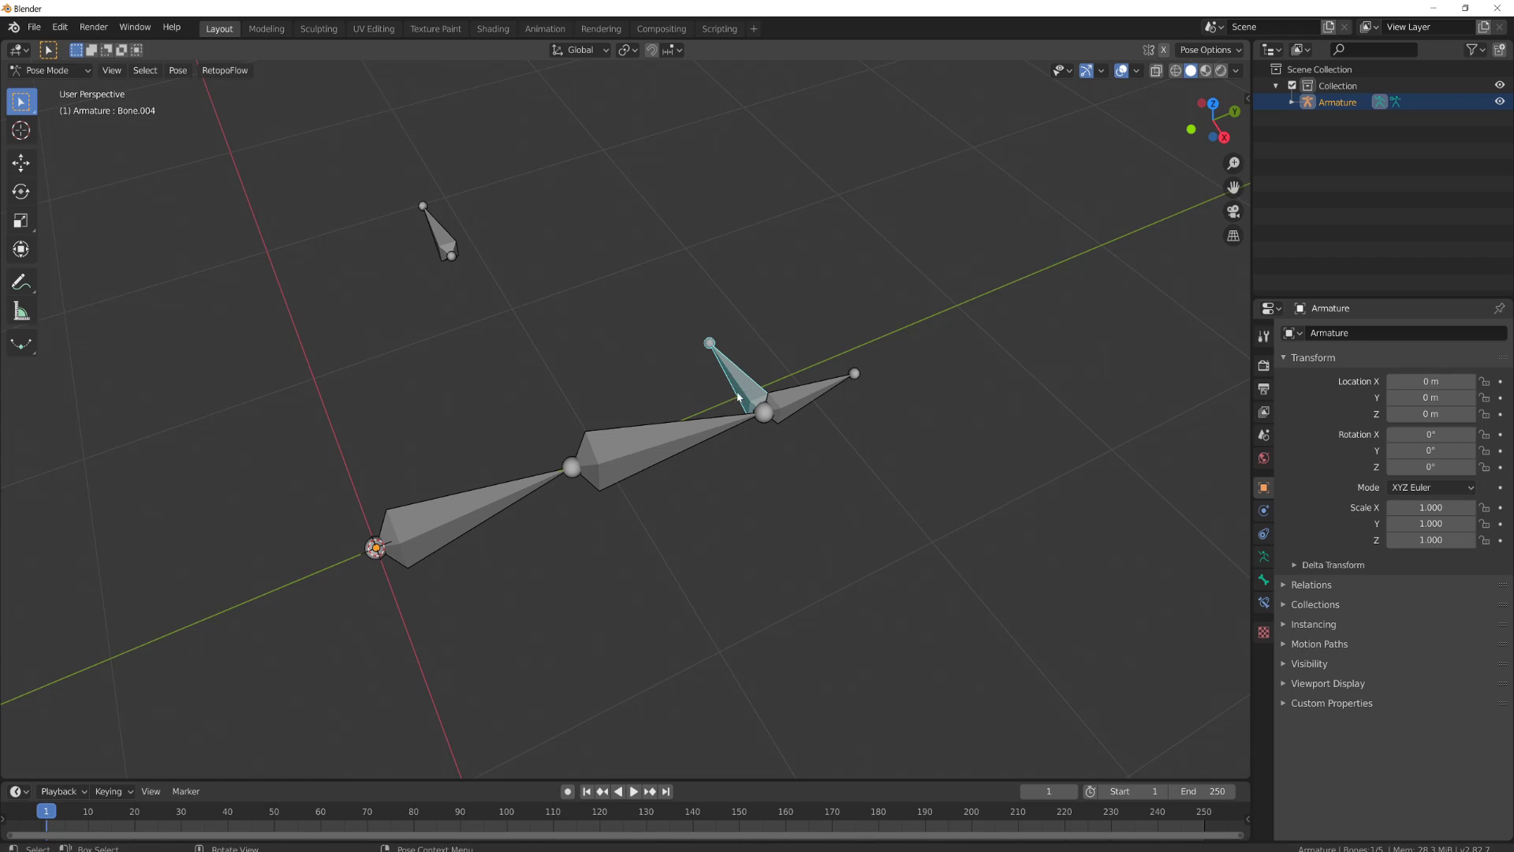
In the simple armature, parent the hand bone Bone.002 to the control bone Bone.004 with Keep Offset
key("Tab")
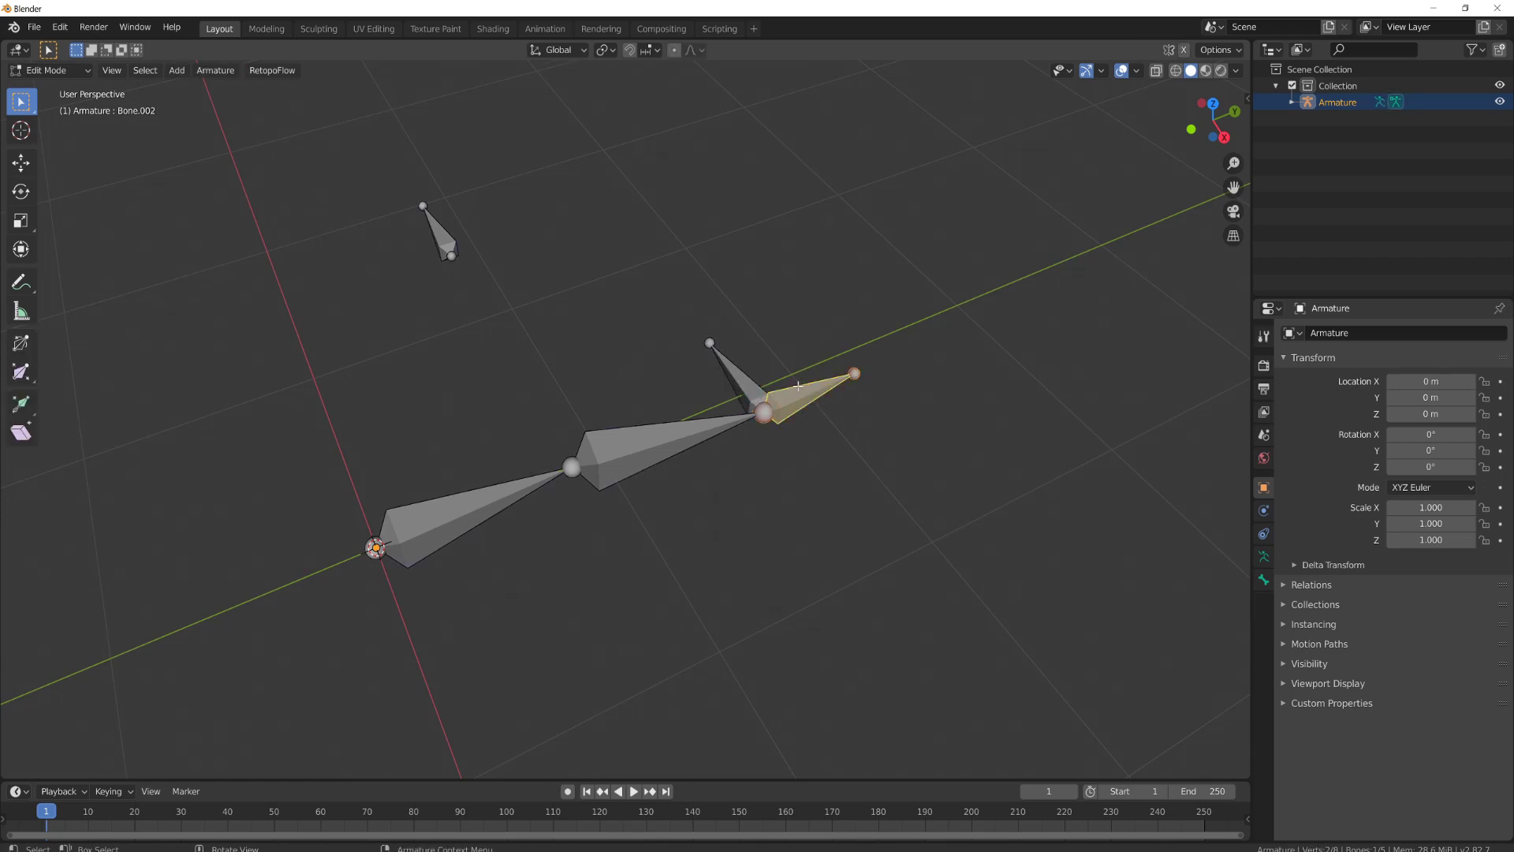
key("ctrl+p")
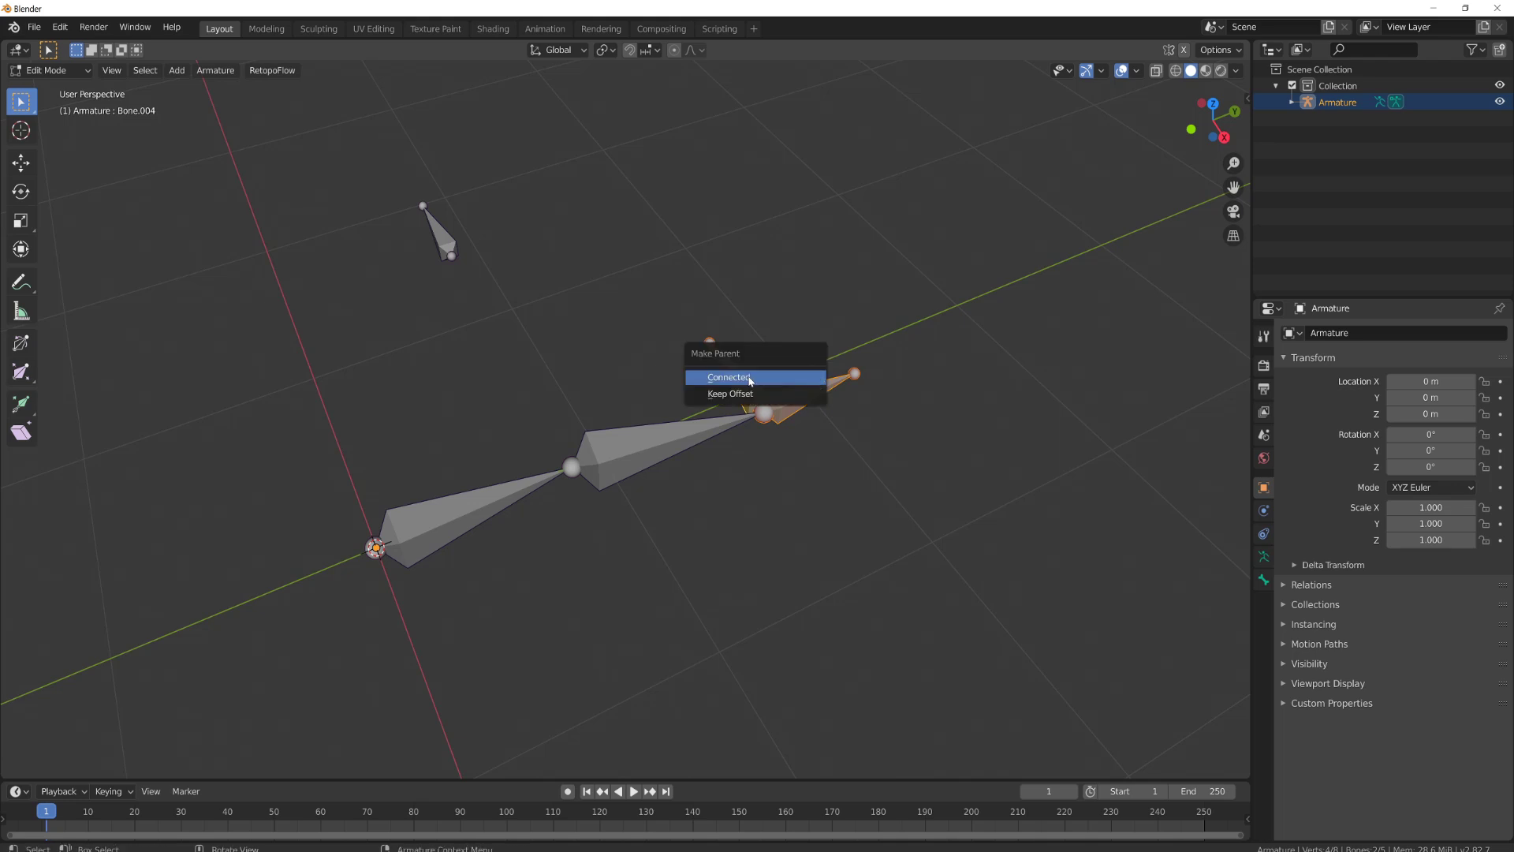
left_click(749, 390)
key("Tab")
Add an Inverse Kinematics constraint to Bone.001 with Bone.004 as its target
left_click(702, 431, "shift")
key("shift+ctrl+c")
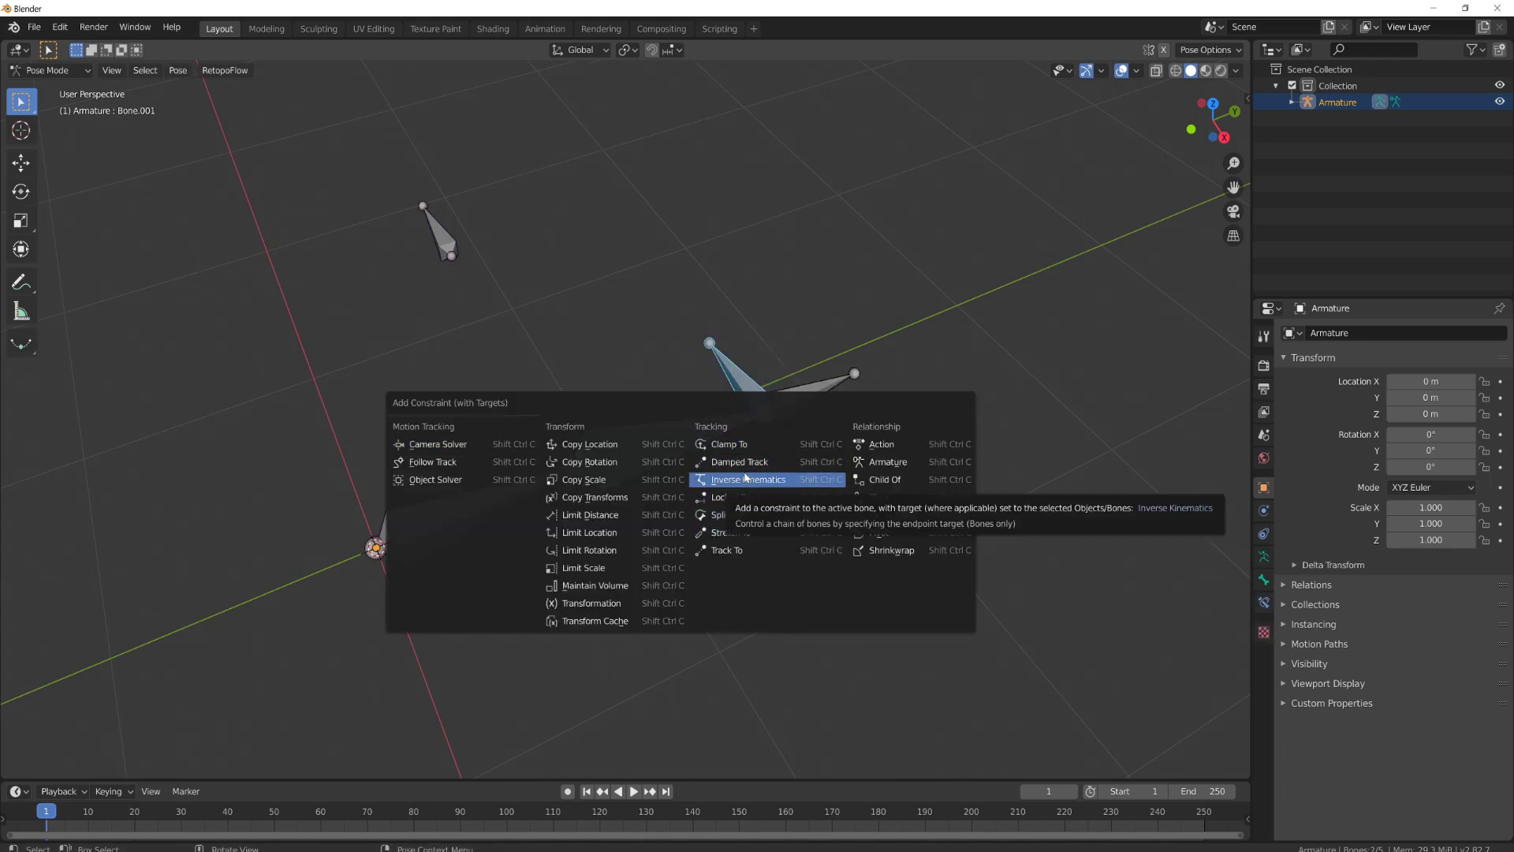
left_click(747, 479)
Test the IK chain by moving the control bone Bone.004, and clear the location of all bones
left_click(442, 239)
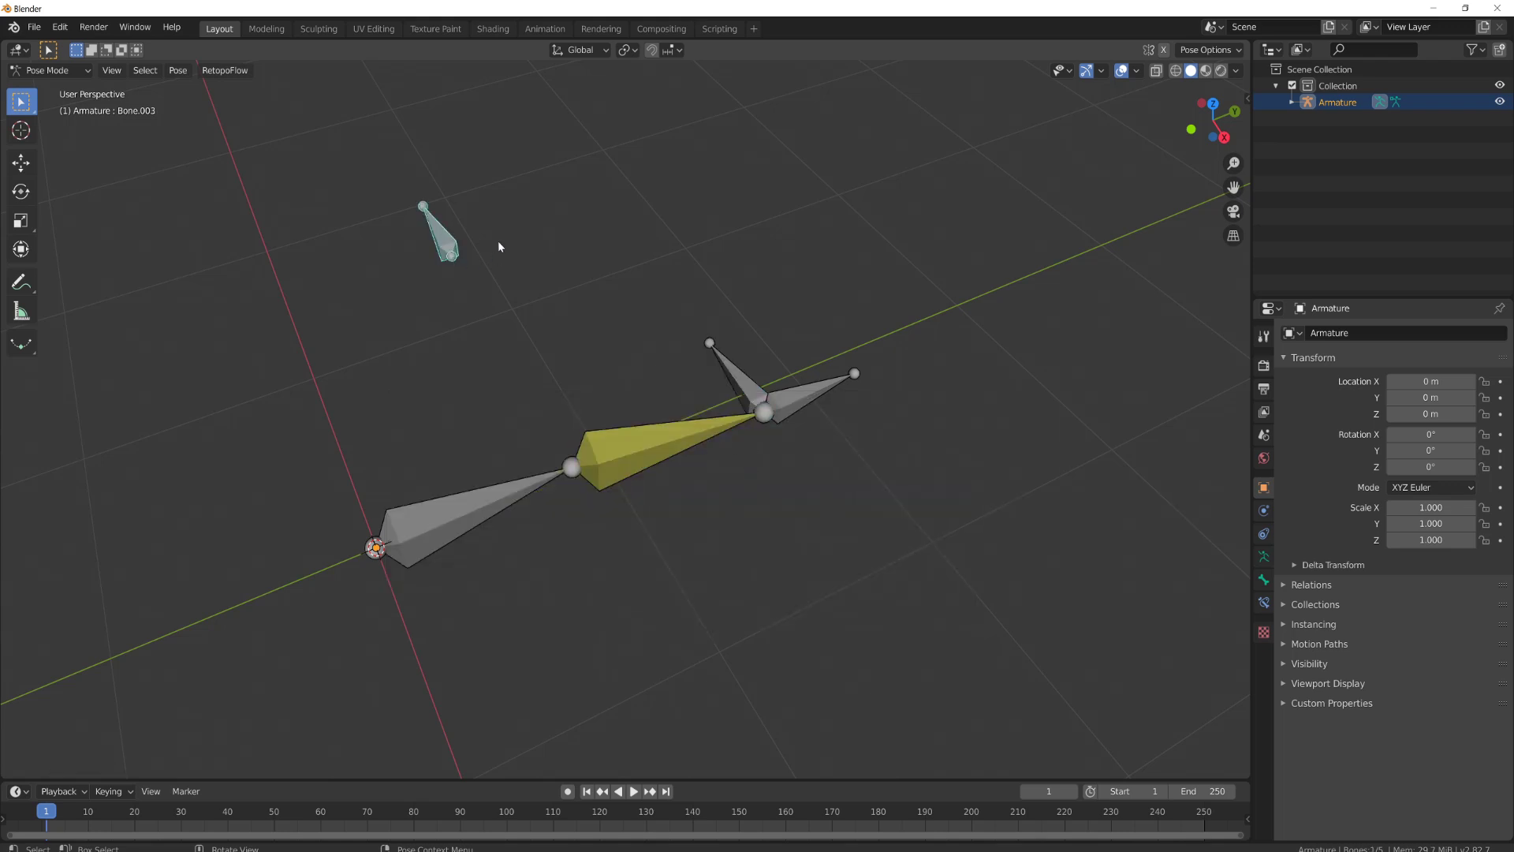
left_click(740, 389)
key("g")
left_click(713, 460)
key("r")
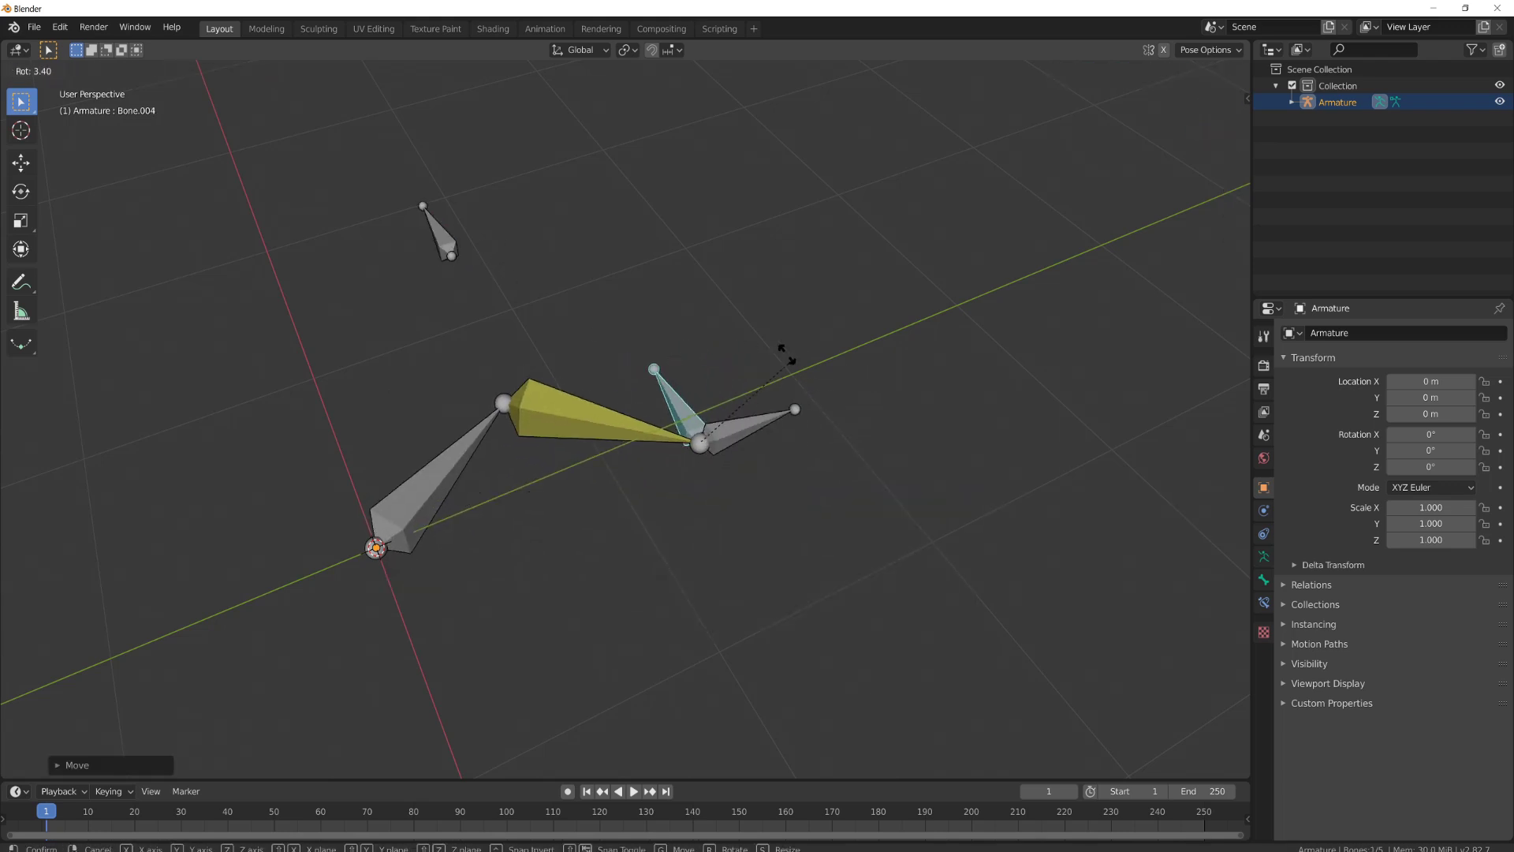
right_click(673, 441)
key("g")
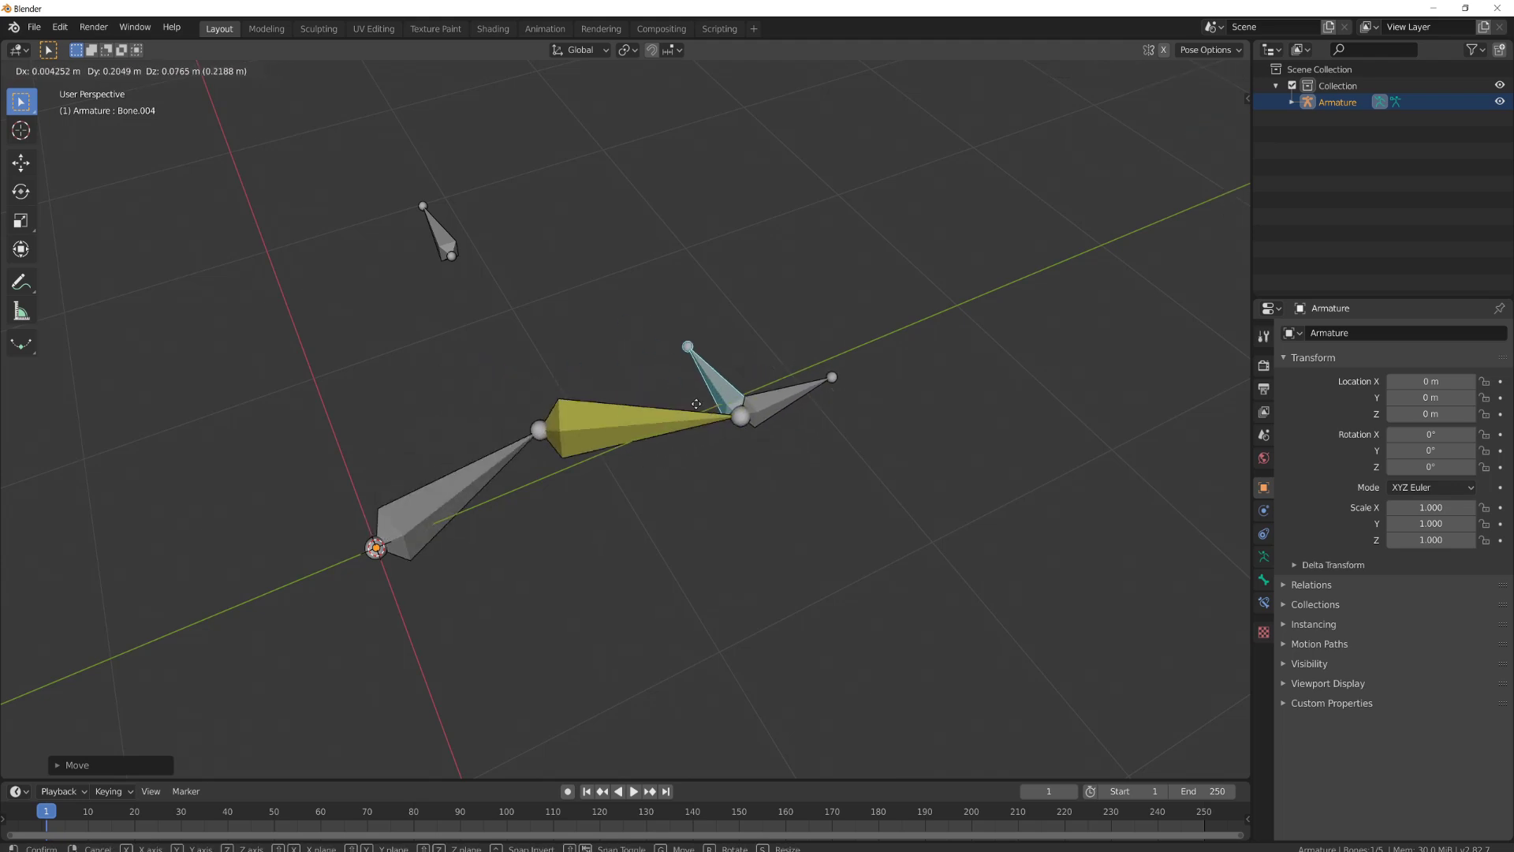
left_click(675, 400)
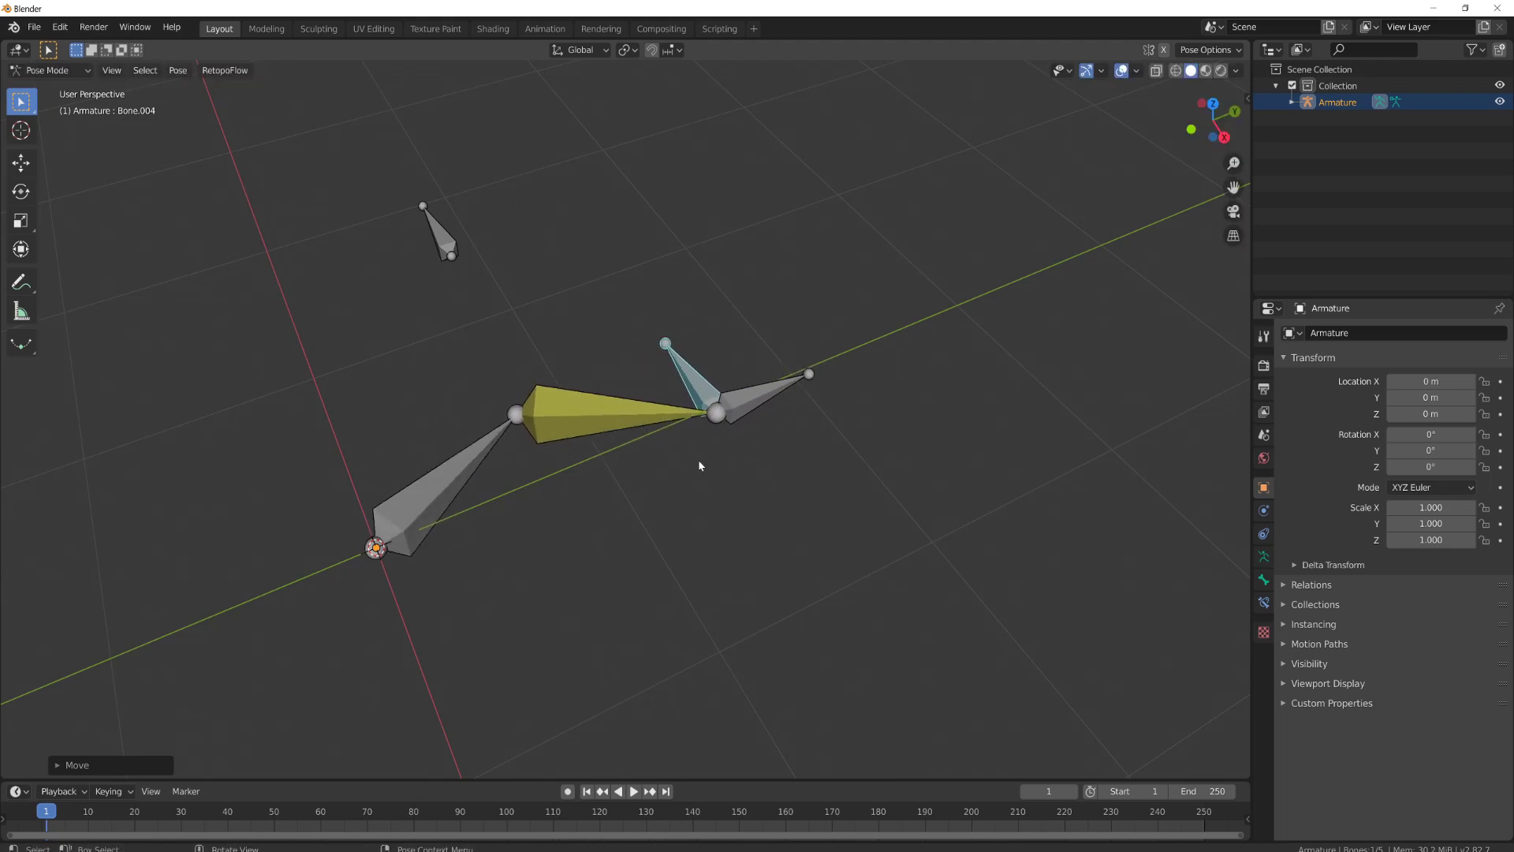
key("a")
key("alt+g")
Duplicate the chain of Bone, Bone.001 and Bone.002 downward along Z and clear the constraints from the copy
middle_click_drag(701, 452, 678, 422)
left_click(602, 475)
left_click(514, 497, "shift")
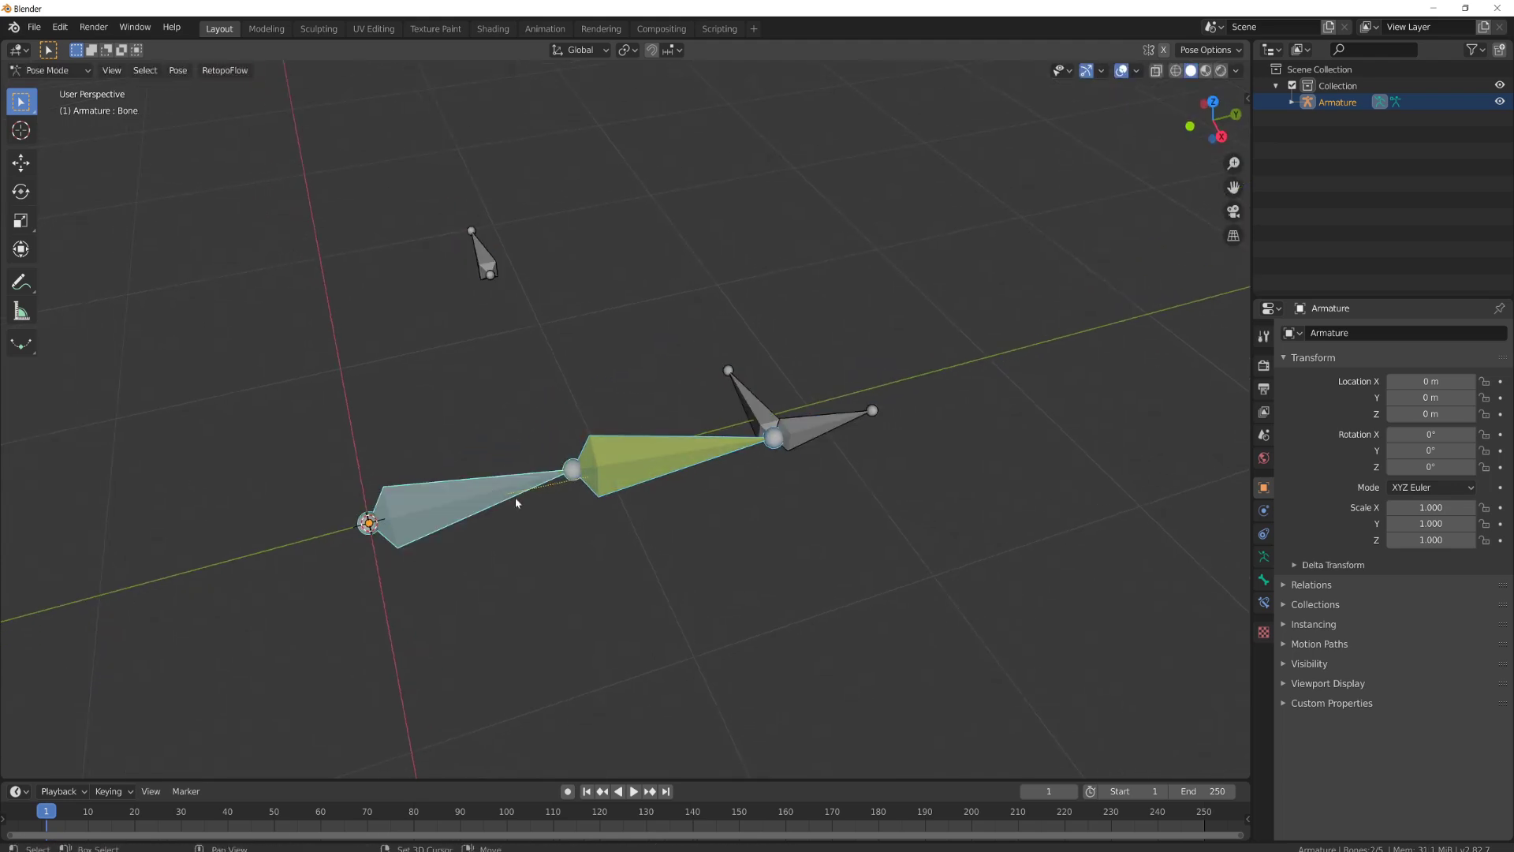
key("Tab")
middle_click_drag(795, 460, 695, 513)
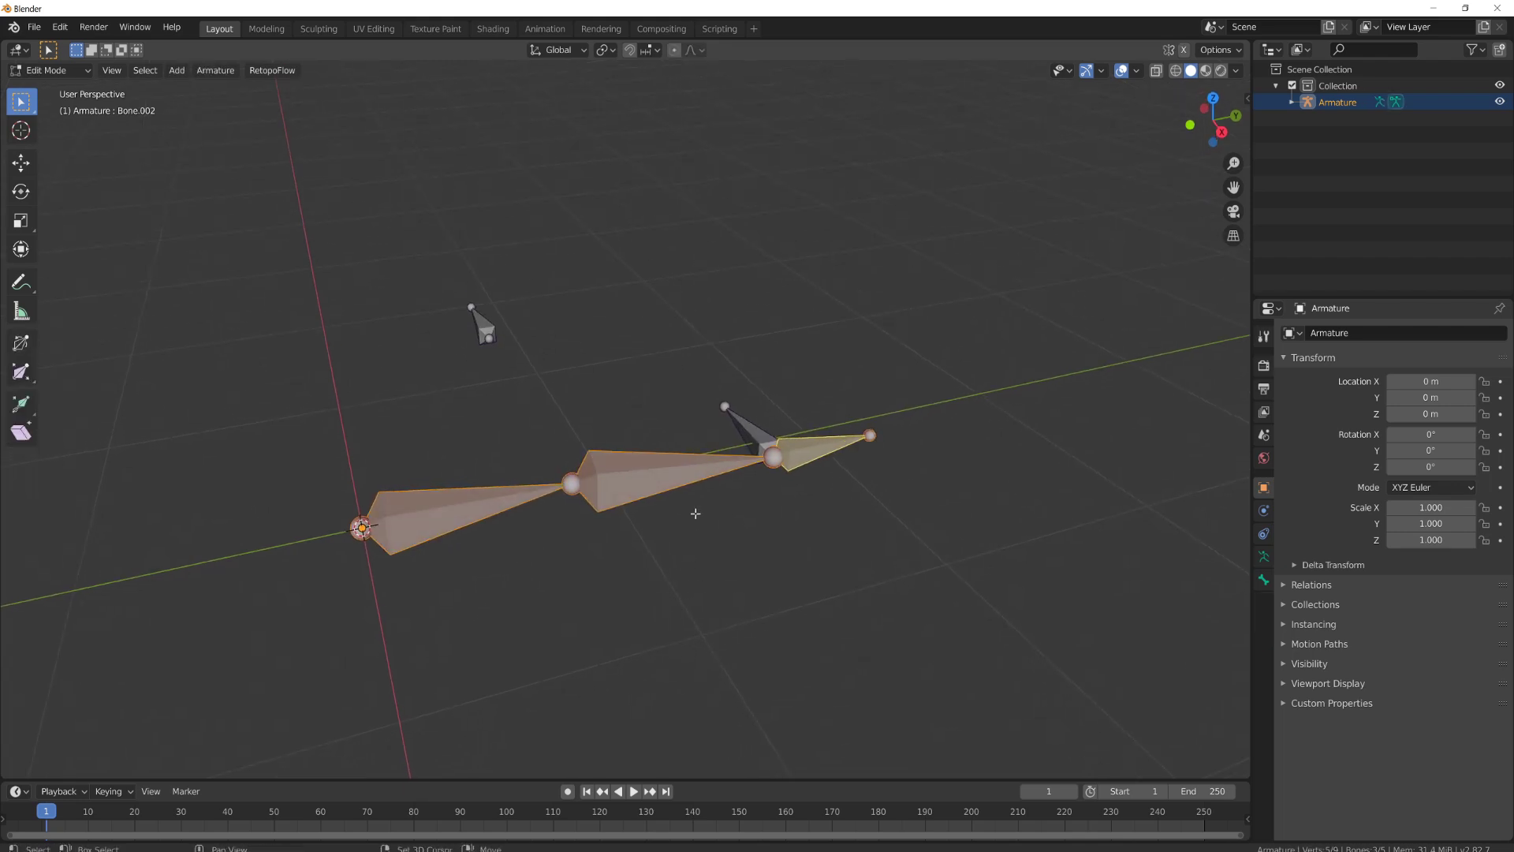
key("shift+d")
key("z")
left_click(690, 627)
key("Tab")
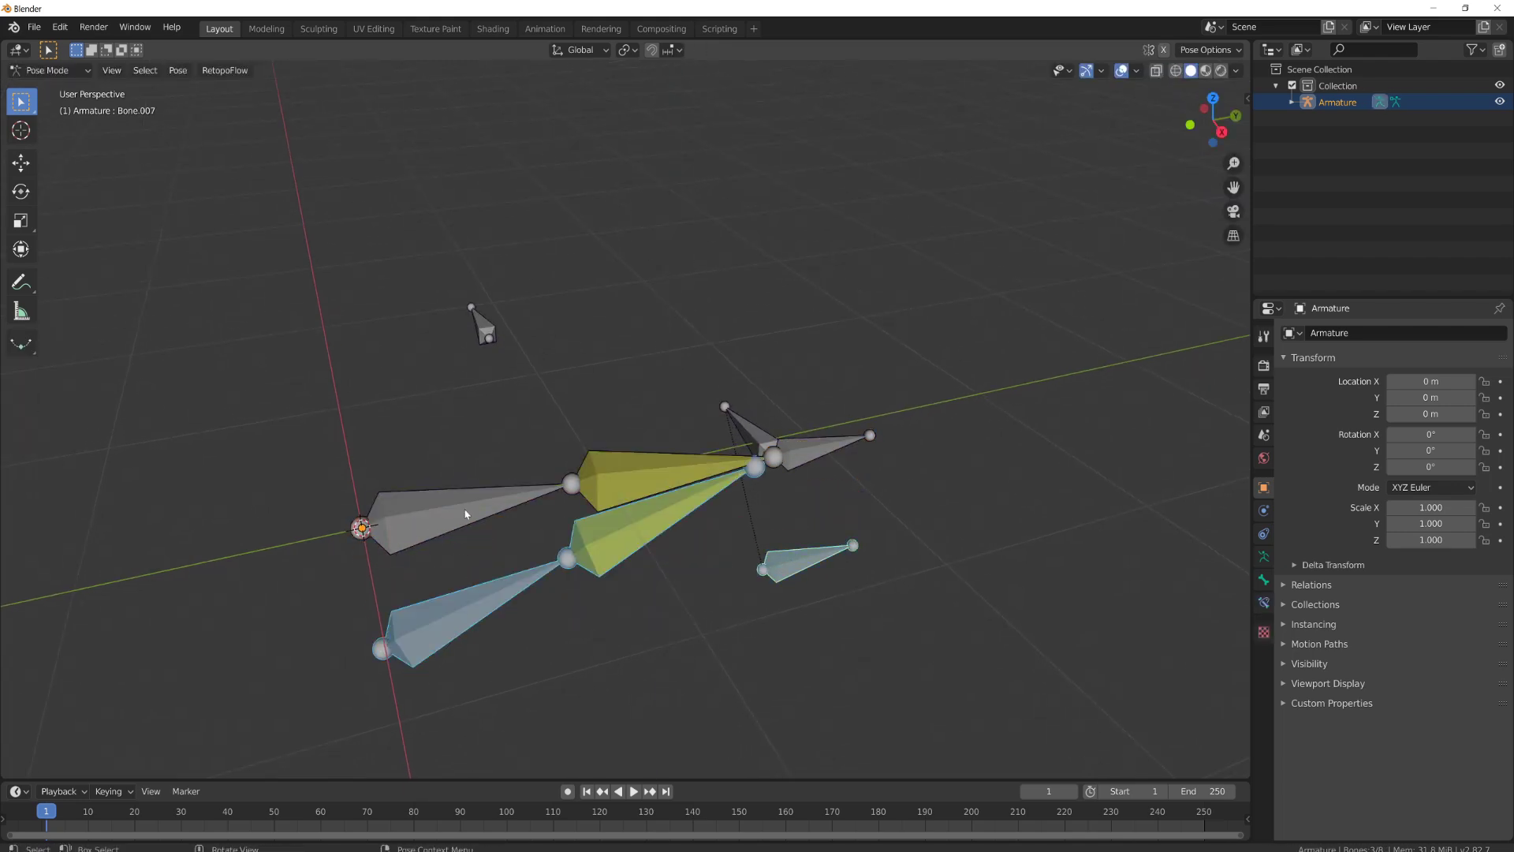
key("ctrl+alt+c")
left_click(808, 460)
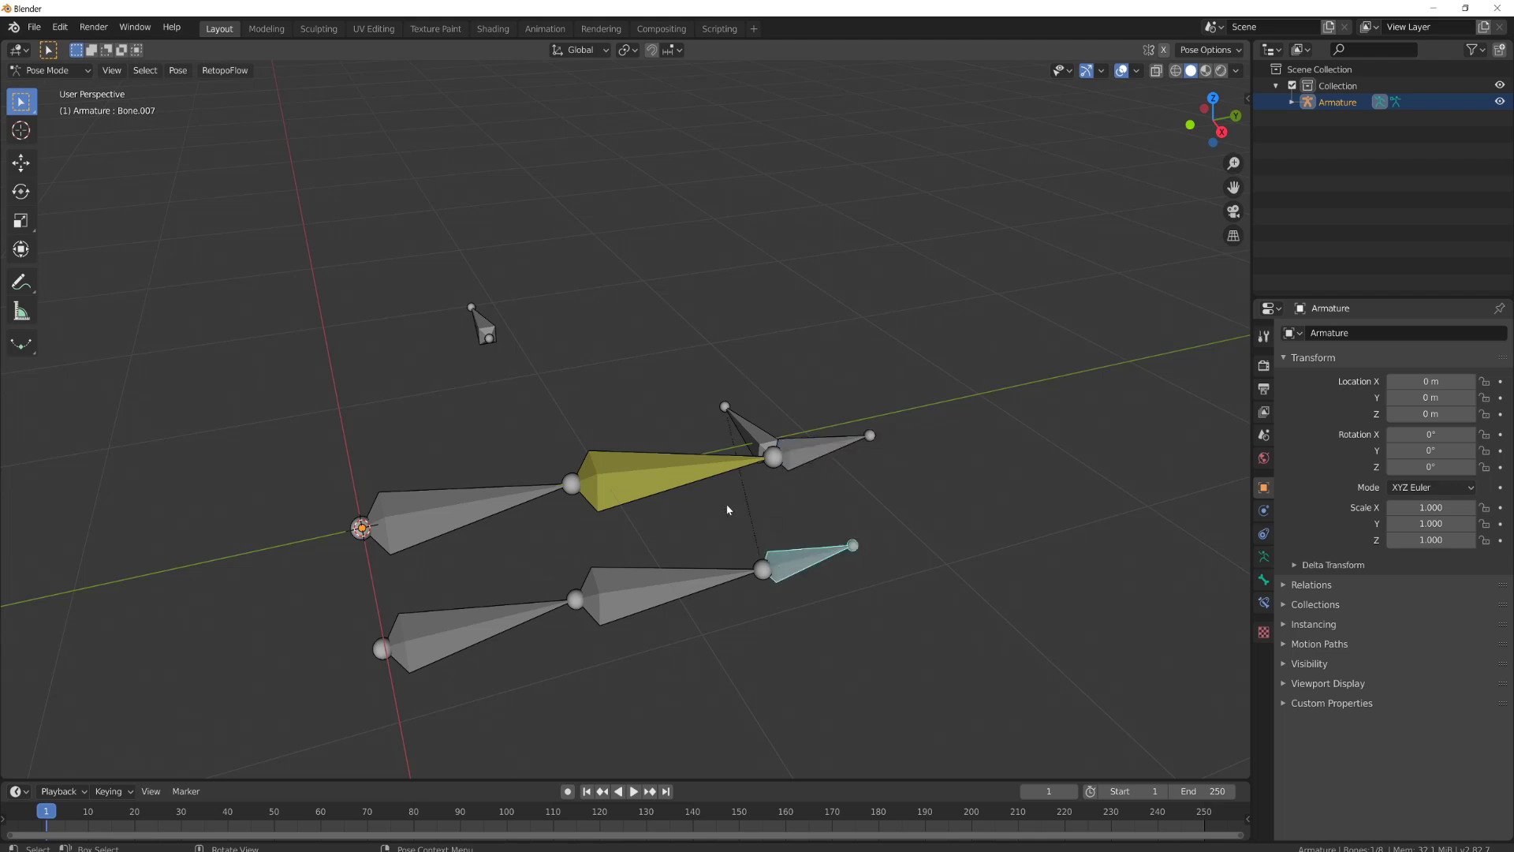
left_click(460, 514)
left_click(654, 477)
left_click(833, 446)
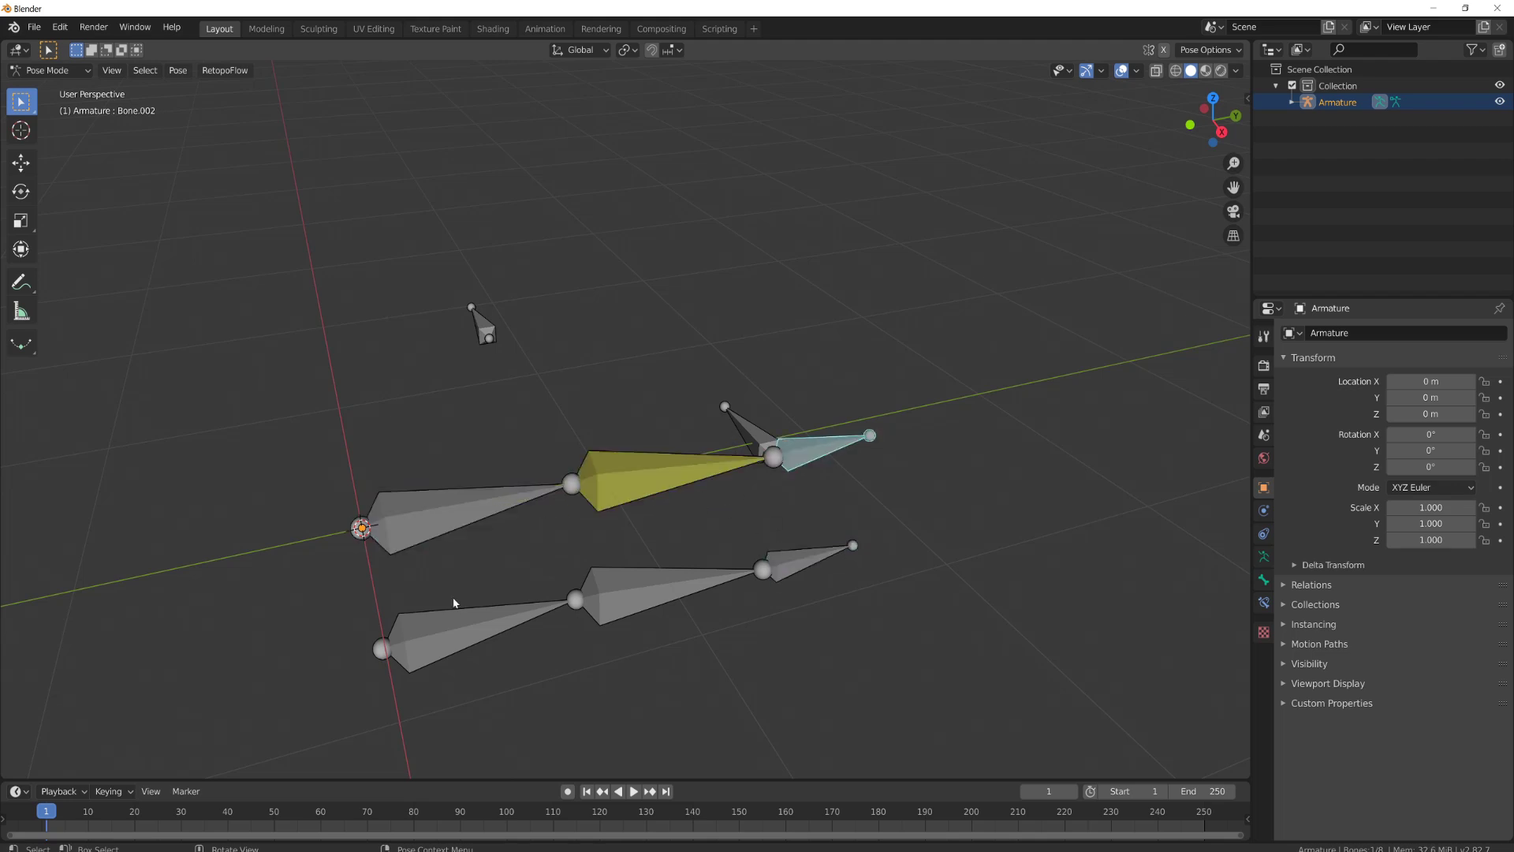
left_click(420, 544)
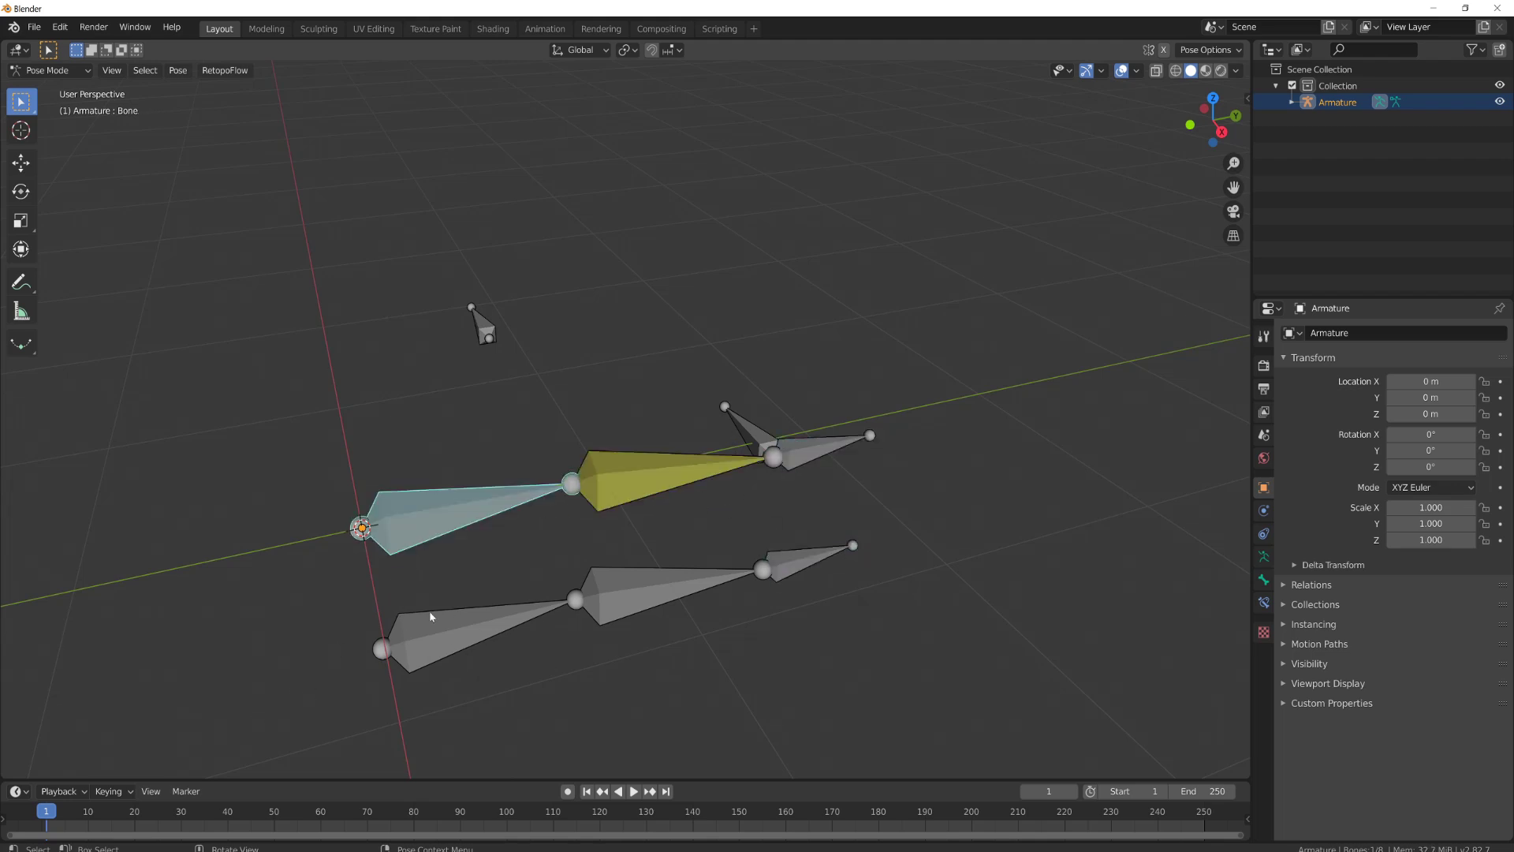
left_click(505, 615)
Add a Copy Transforms constraint to the duplicated root bone Bone.005 with Bone as its target
left_click(441, 531)
left_click(511, 605, "shift")
key("ctrl+shift+c")
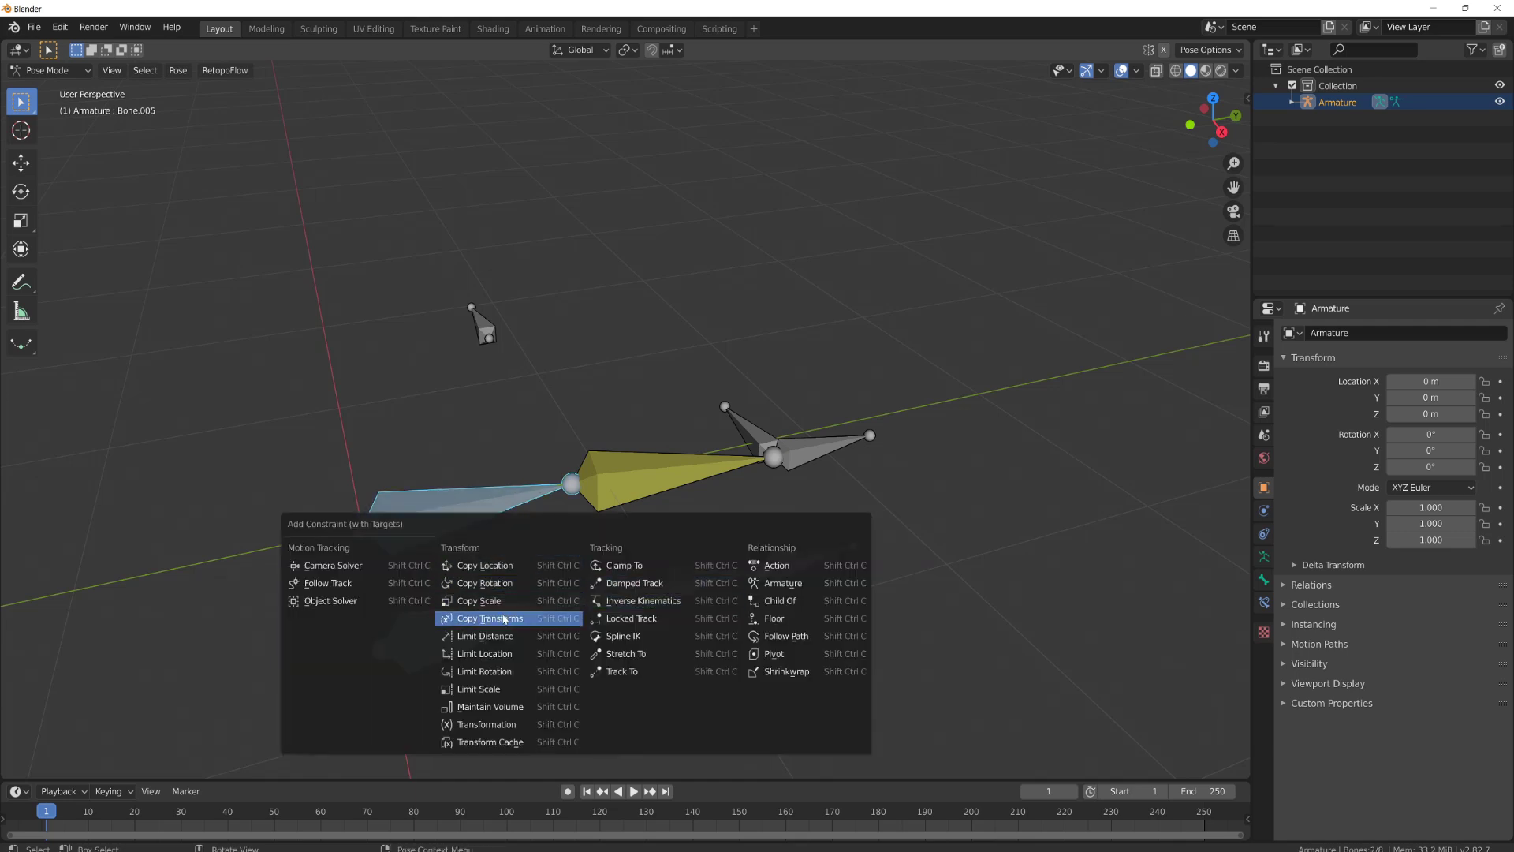
left_click(506, 620)
Add Copy Transforms constraints to the duplicated middle and hand bones, targeting Bone.001 and Bone.002 respectively
left_click(616, 486)
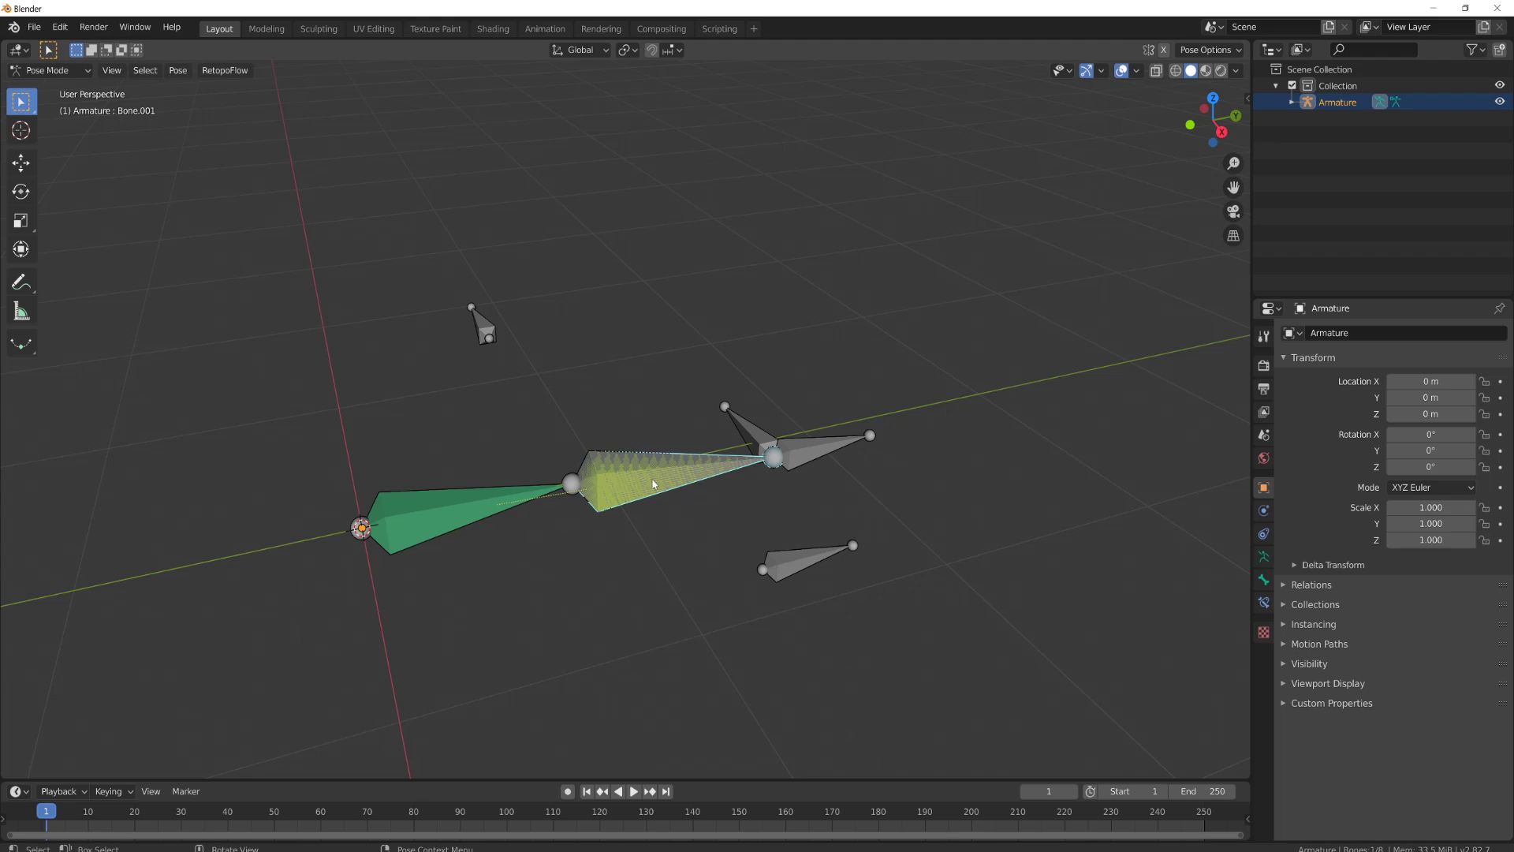
key("ctrl+shift+c")
left_click(653, 484)
left_click(802, 461, "shift")
key("ctrl+shift+c")
left_click(773, 552)
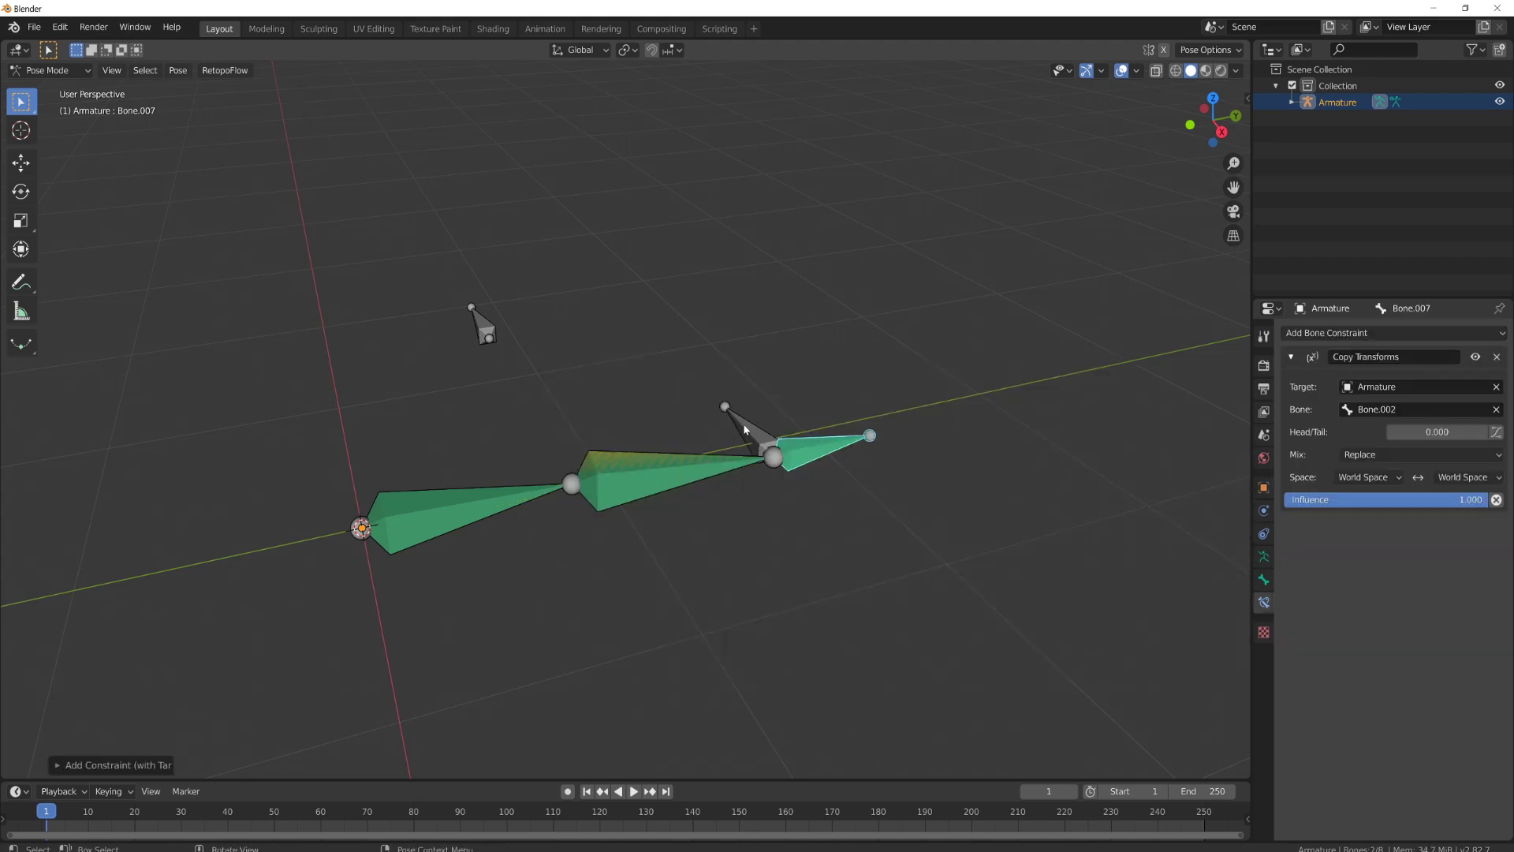
Test the constrained chain by moving and rotating the control bone Bone.004
left_click(745, 430)
key("g")
left_click(667, 513)
key("r")
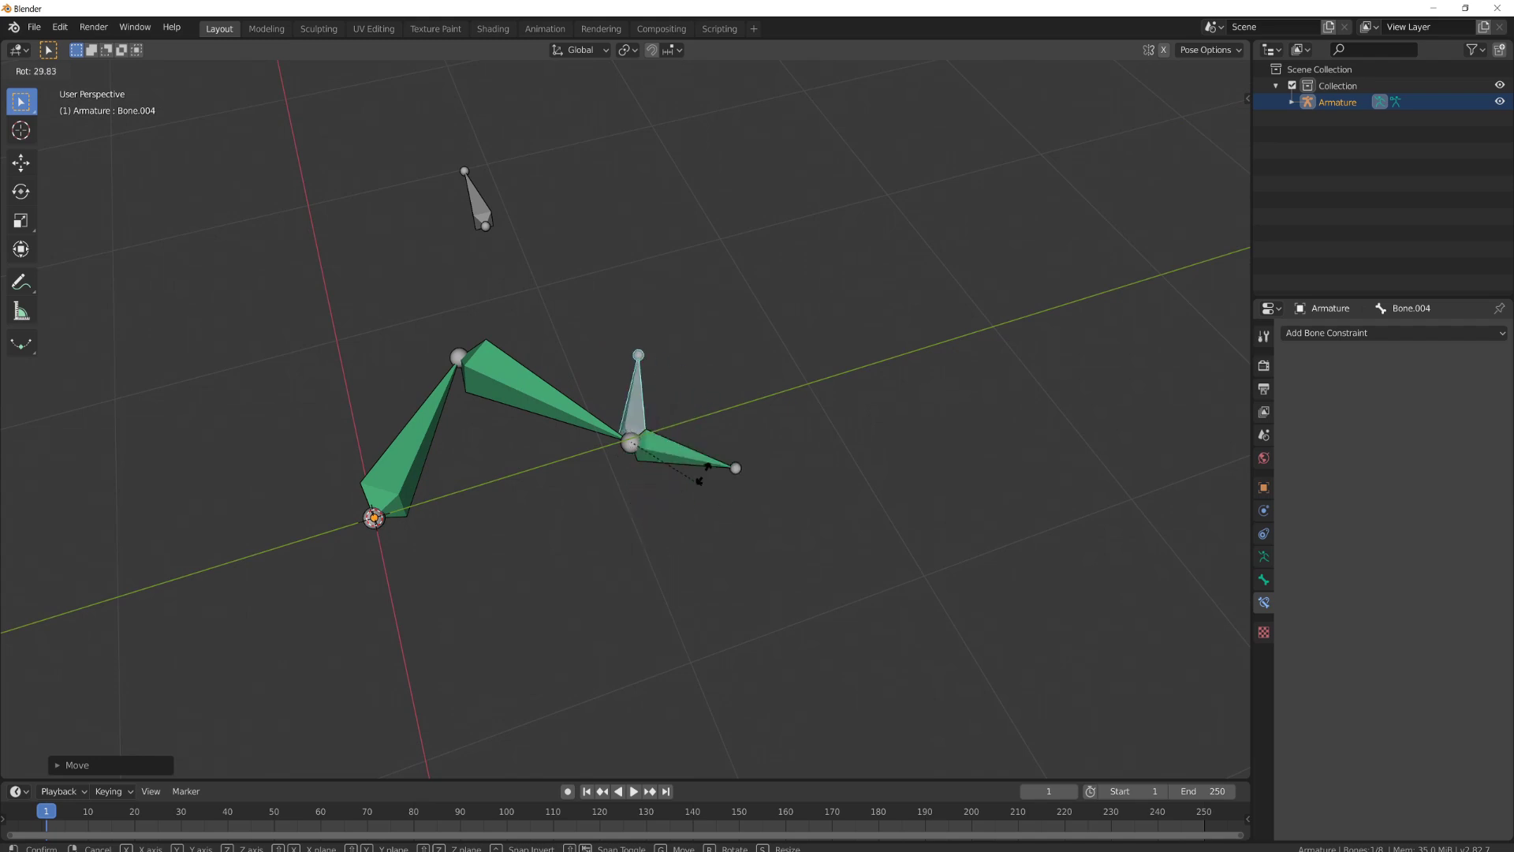
left_click(774, 427)
key("r")
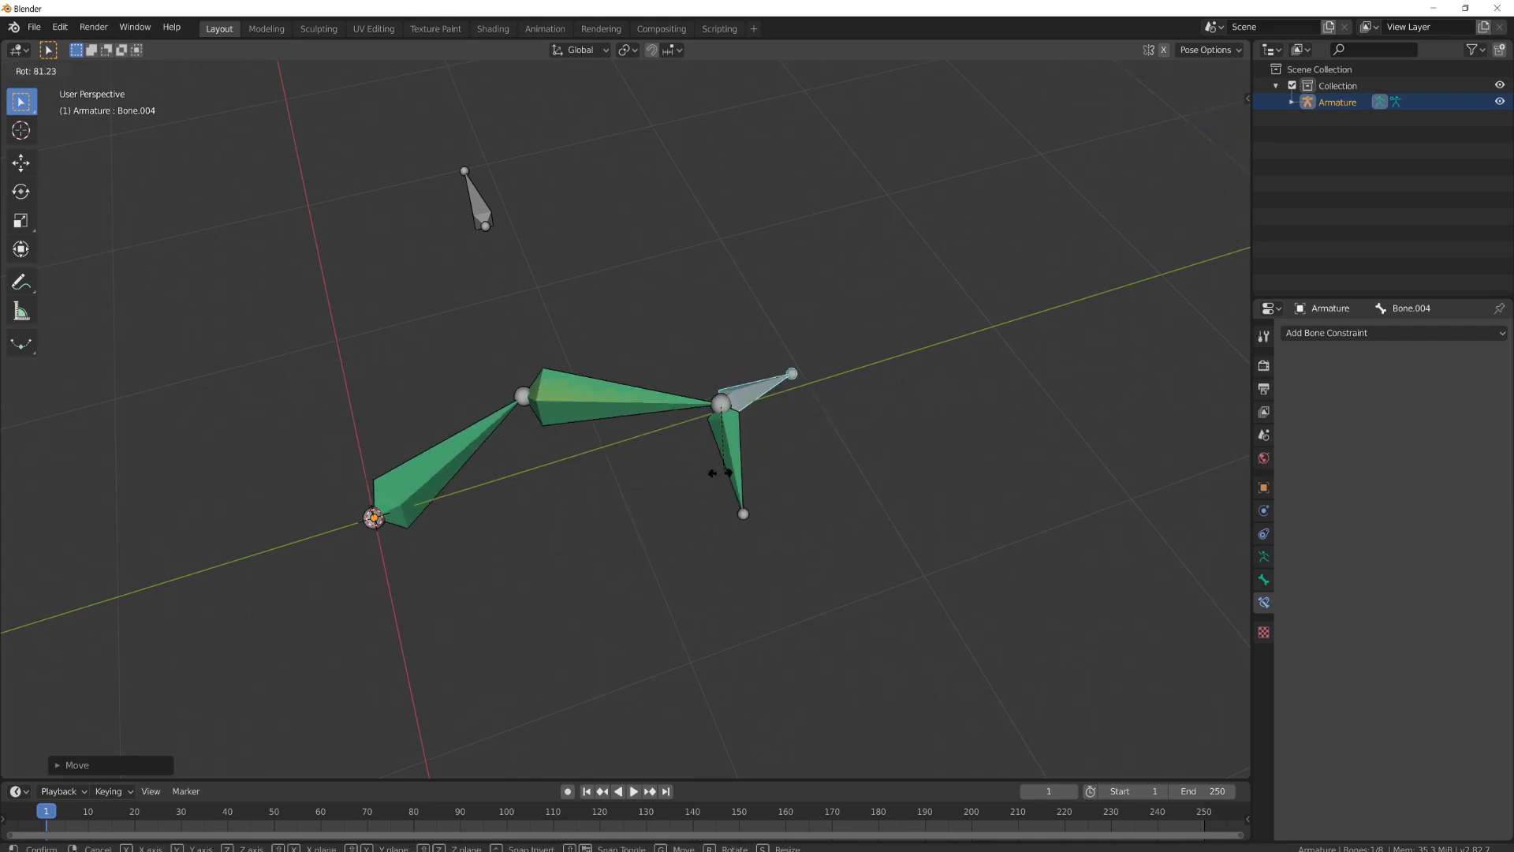
left_click(714, 472)
key("g")
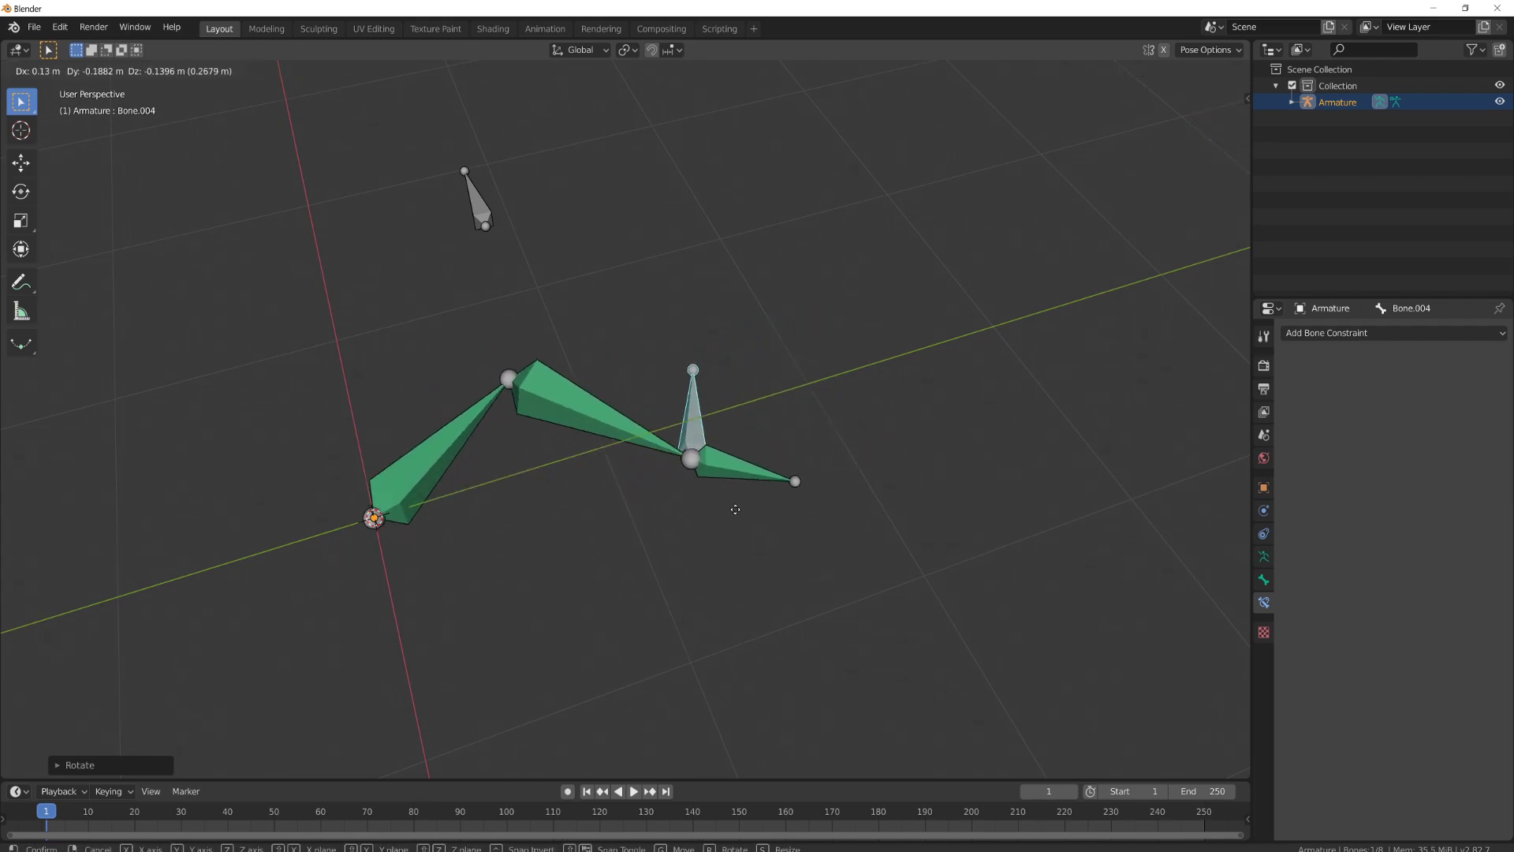
left_click(736, 510)
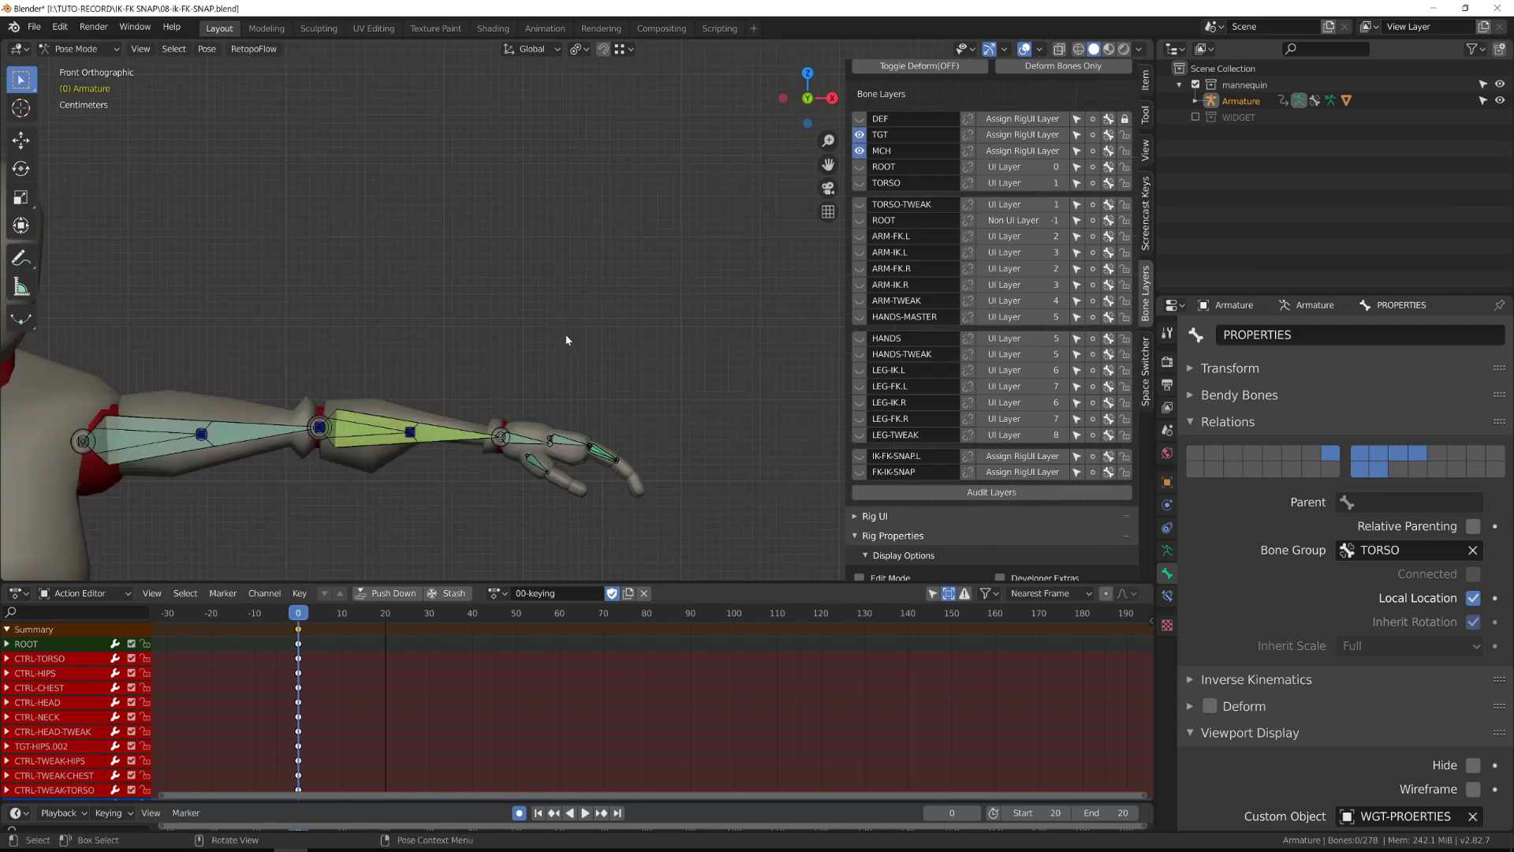
In the mannequin rig, hide the TGT bone layer
scroll(552, 332, "up", 3)
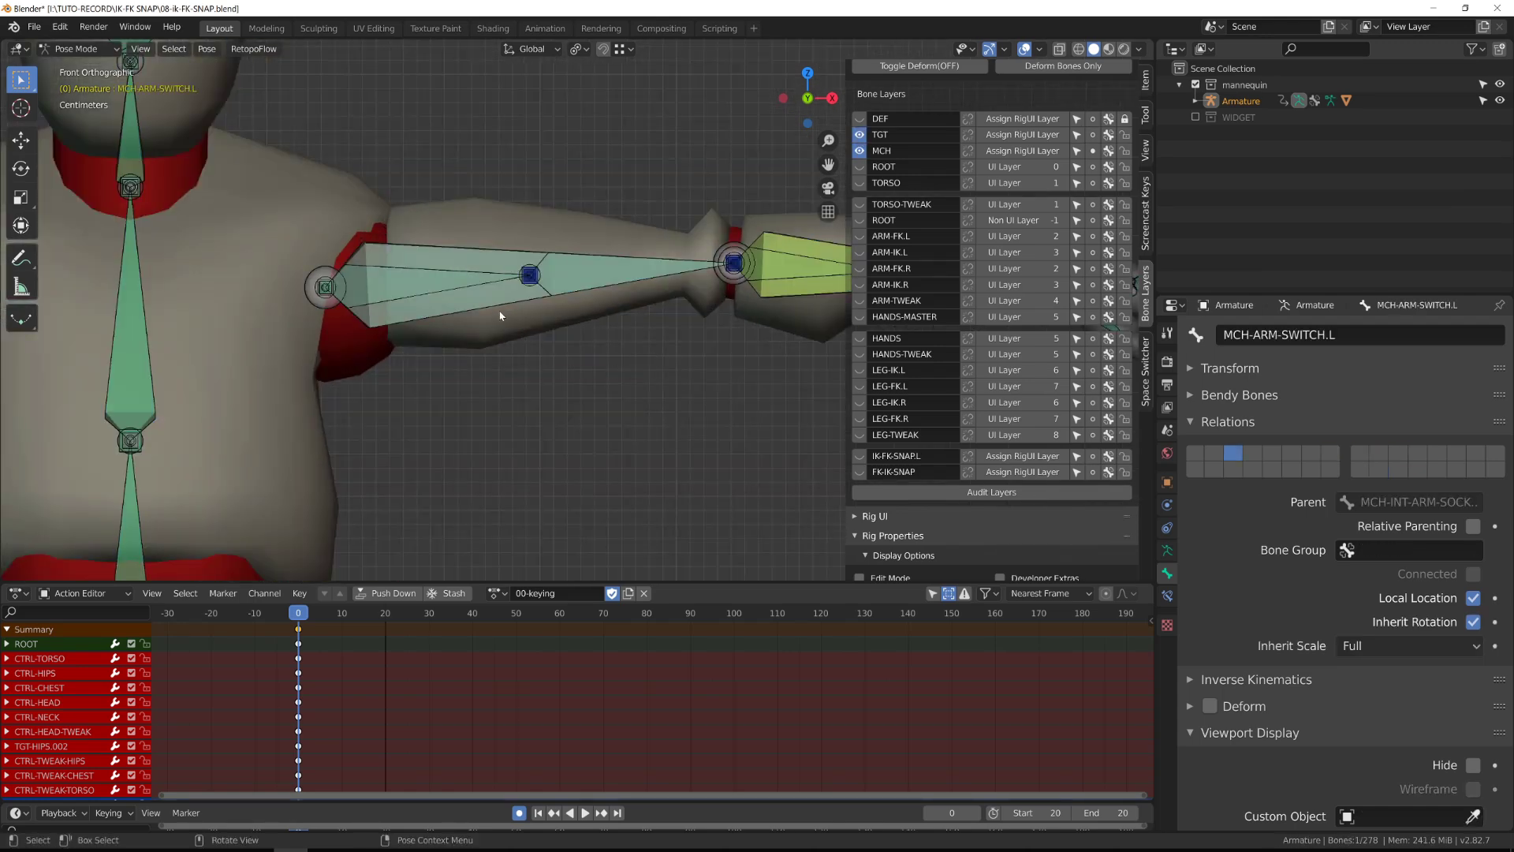
middle_click_drag(500, 315, 473, 273)
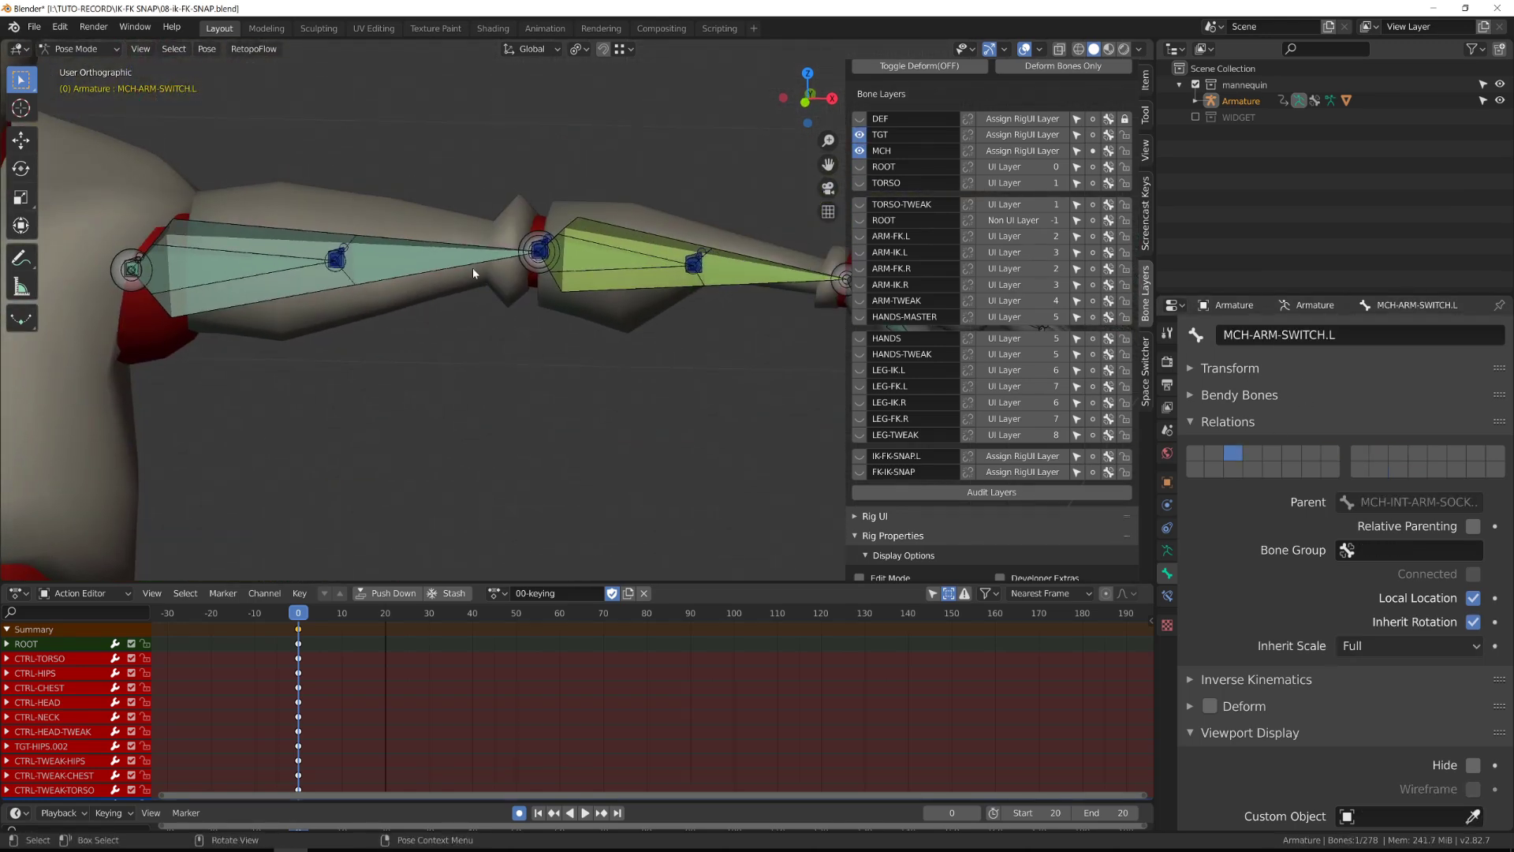
left_click(860, 134)
Duplicate MCH-ARM-SWITCH.L, MCH-FORARM-SWITCH.L and MCH-HAND-SWITCH.L in place
left_click(614, 288)
middle_click_drag(750, 359, 451, 395, "shift")
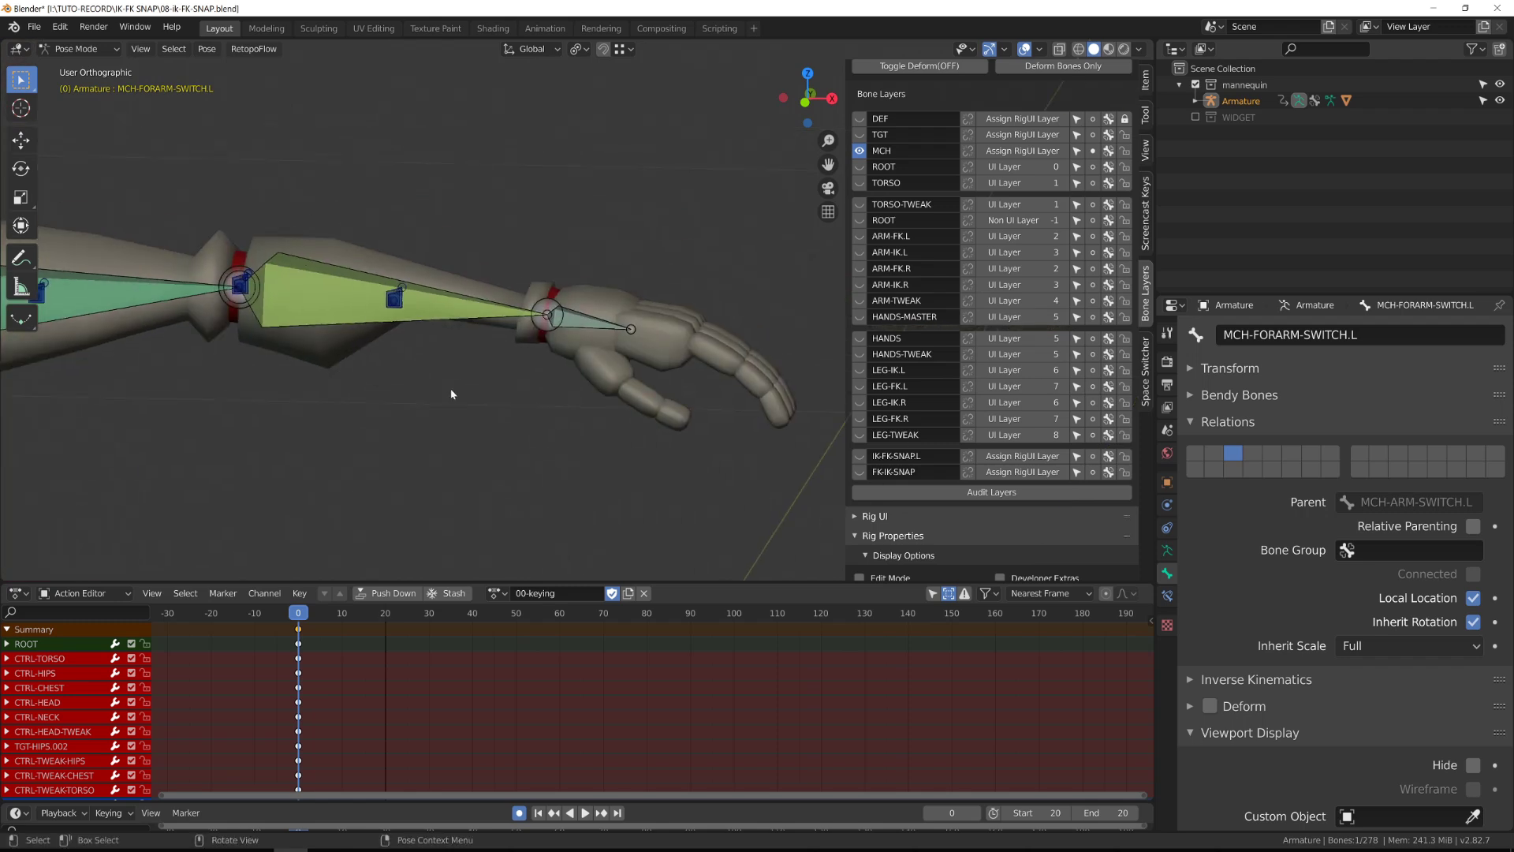
left_click(359, 322, "shift")
middle_click_drag(301, 351, 688, 359, "shift")
key("Tab")
scroll(468, 331, "down", 5)
scroll(489, 315, "up", 4)
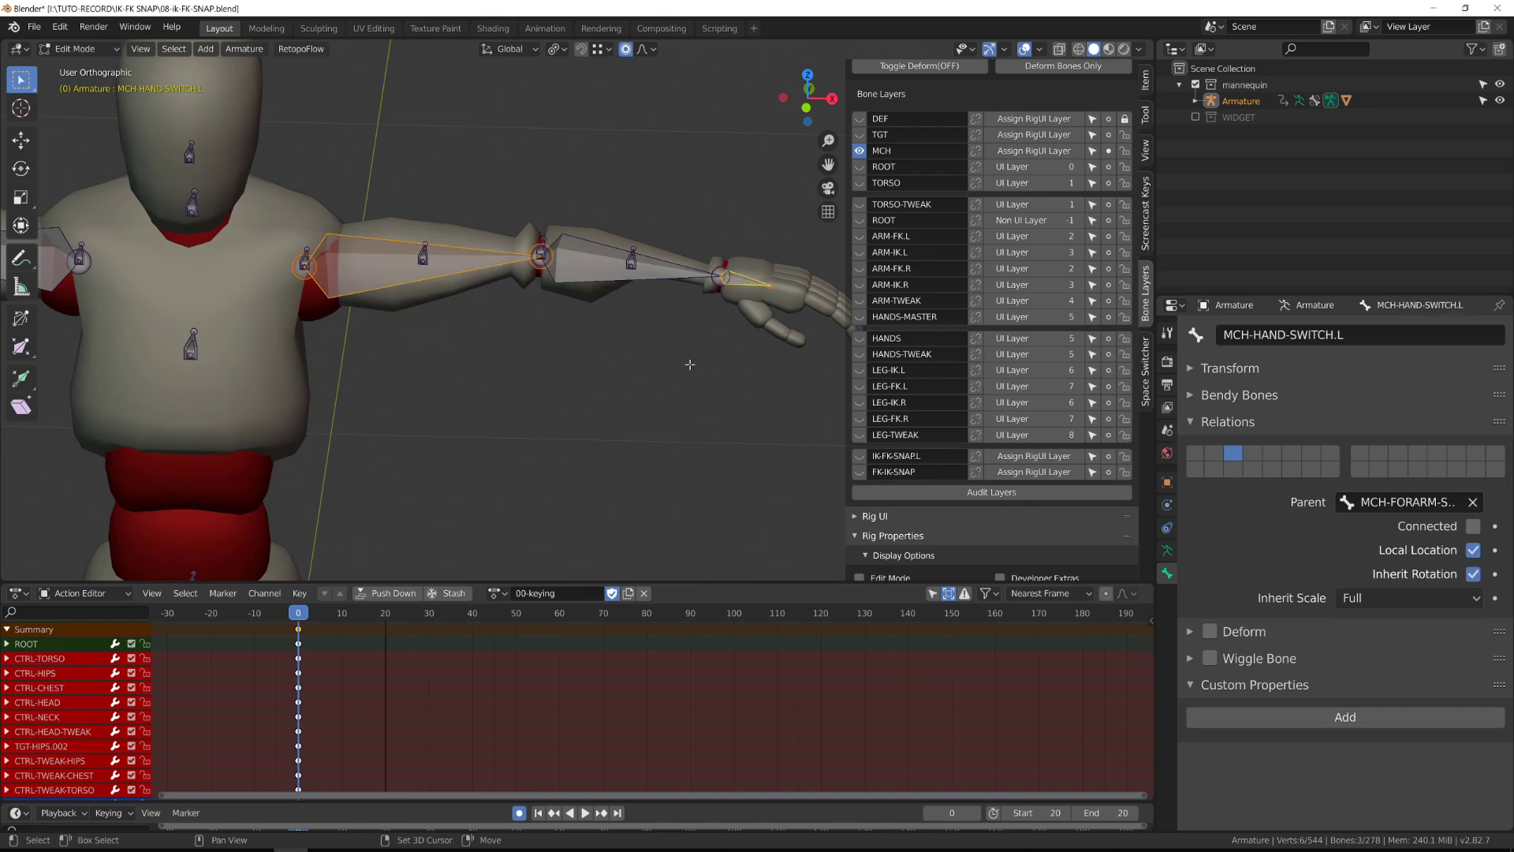
key("shift+d")
key("Escape")
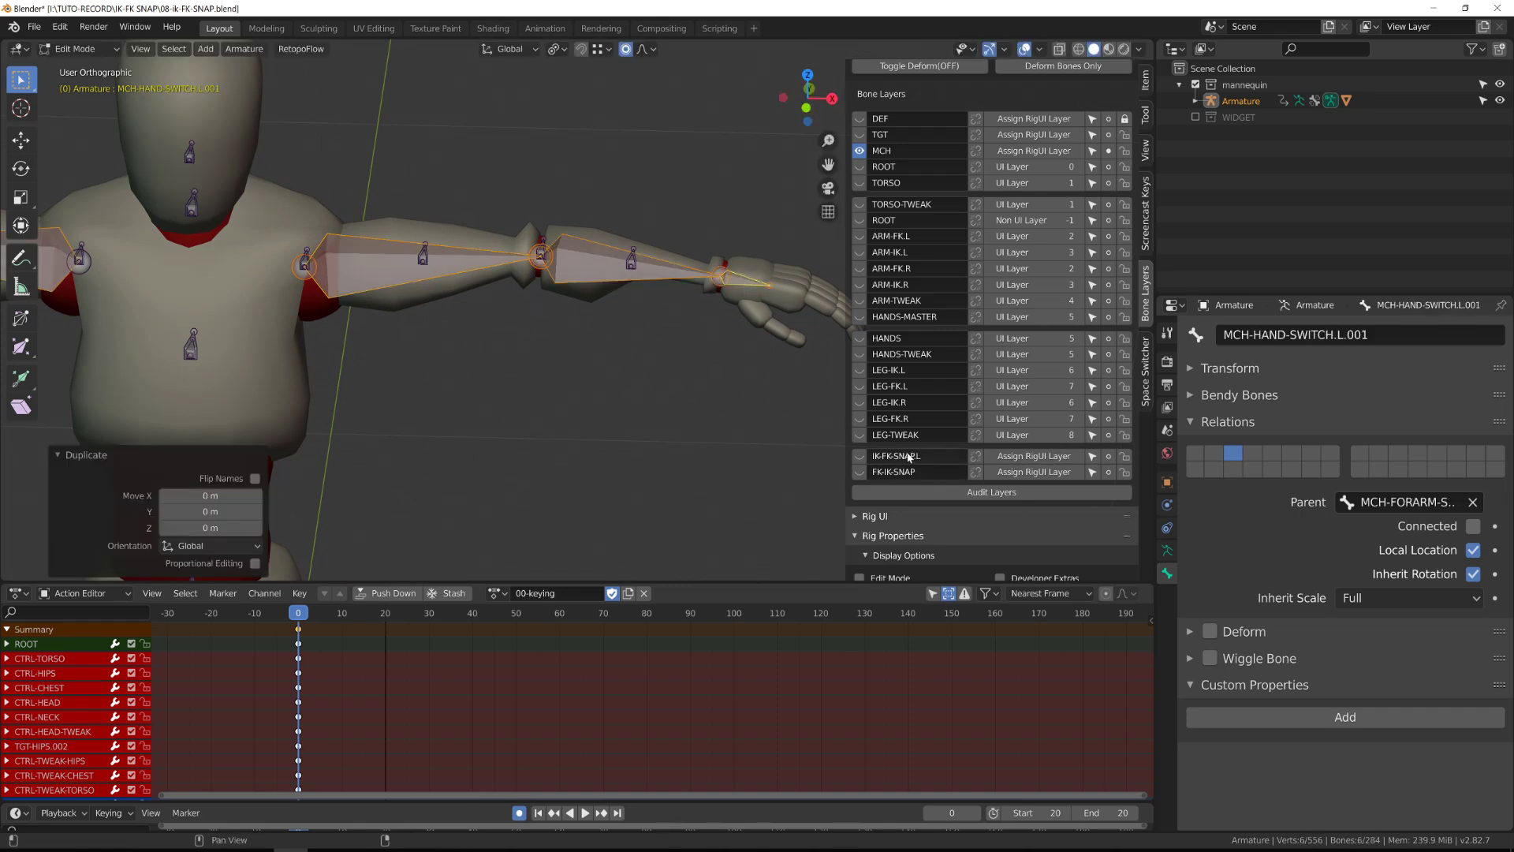
Move the duplicated switch bones to the IK-FK-SNAP.L layer and show that layer
left_click(1109, 457)
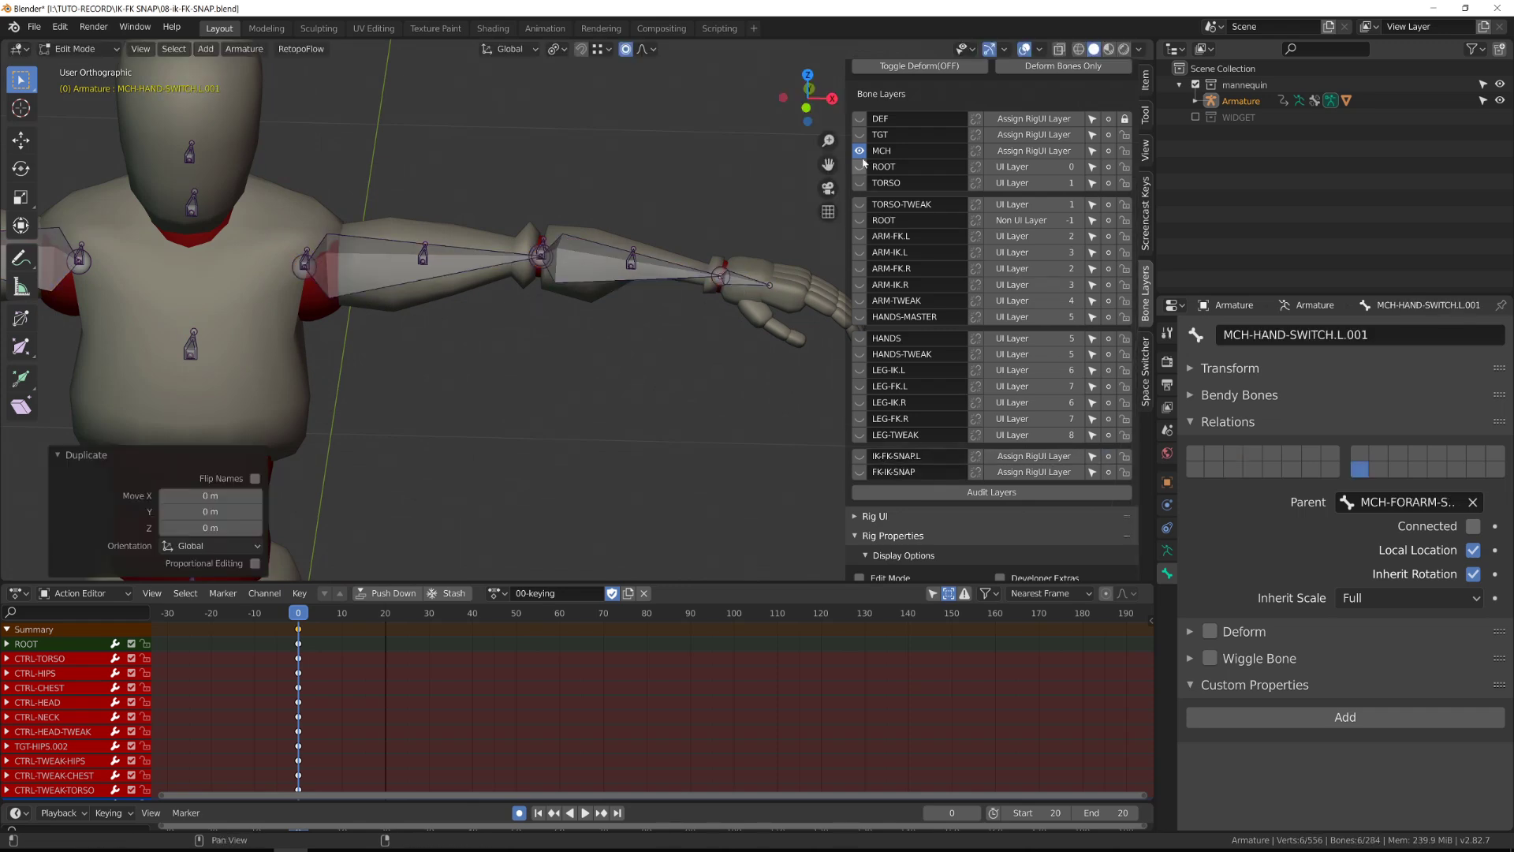
left_click(860, 455)
scroll(789, 273, "up", 3)
left_click(831, 263)
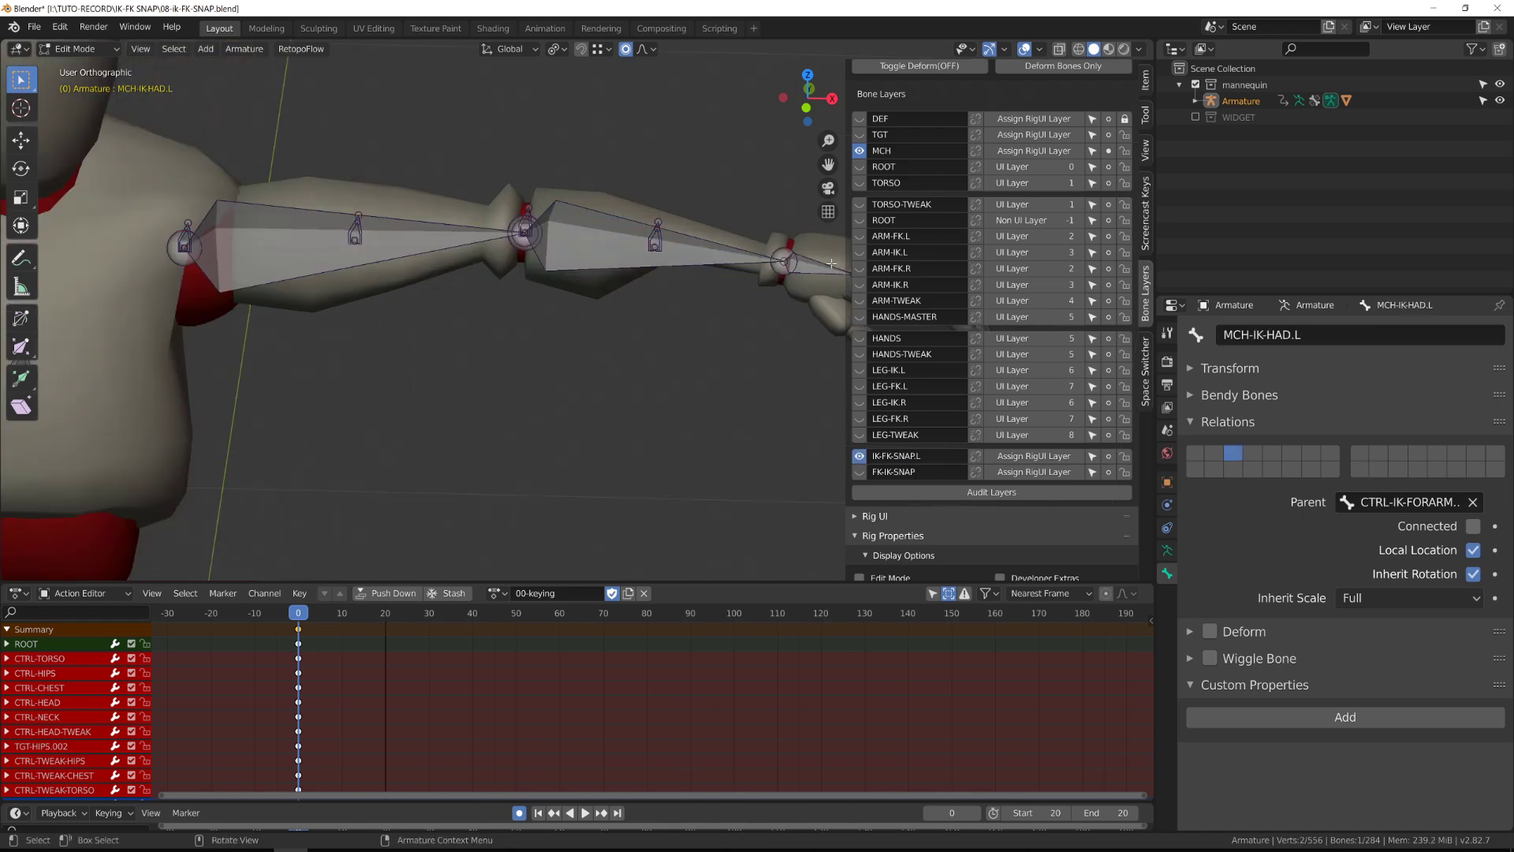
Hide the MCH layer and rename the duplicated switch bones IK-TO-FK-SNAP-ARM.L, IK-TO-FK-SNAP-FORARM.L and IK-TO-FK-SNAP-HAND.L
left_click(861, 152)
left_click(804, 267)
middle_click_drag(761, 291, 574, 336, "shift")
key("F2")
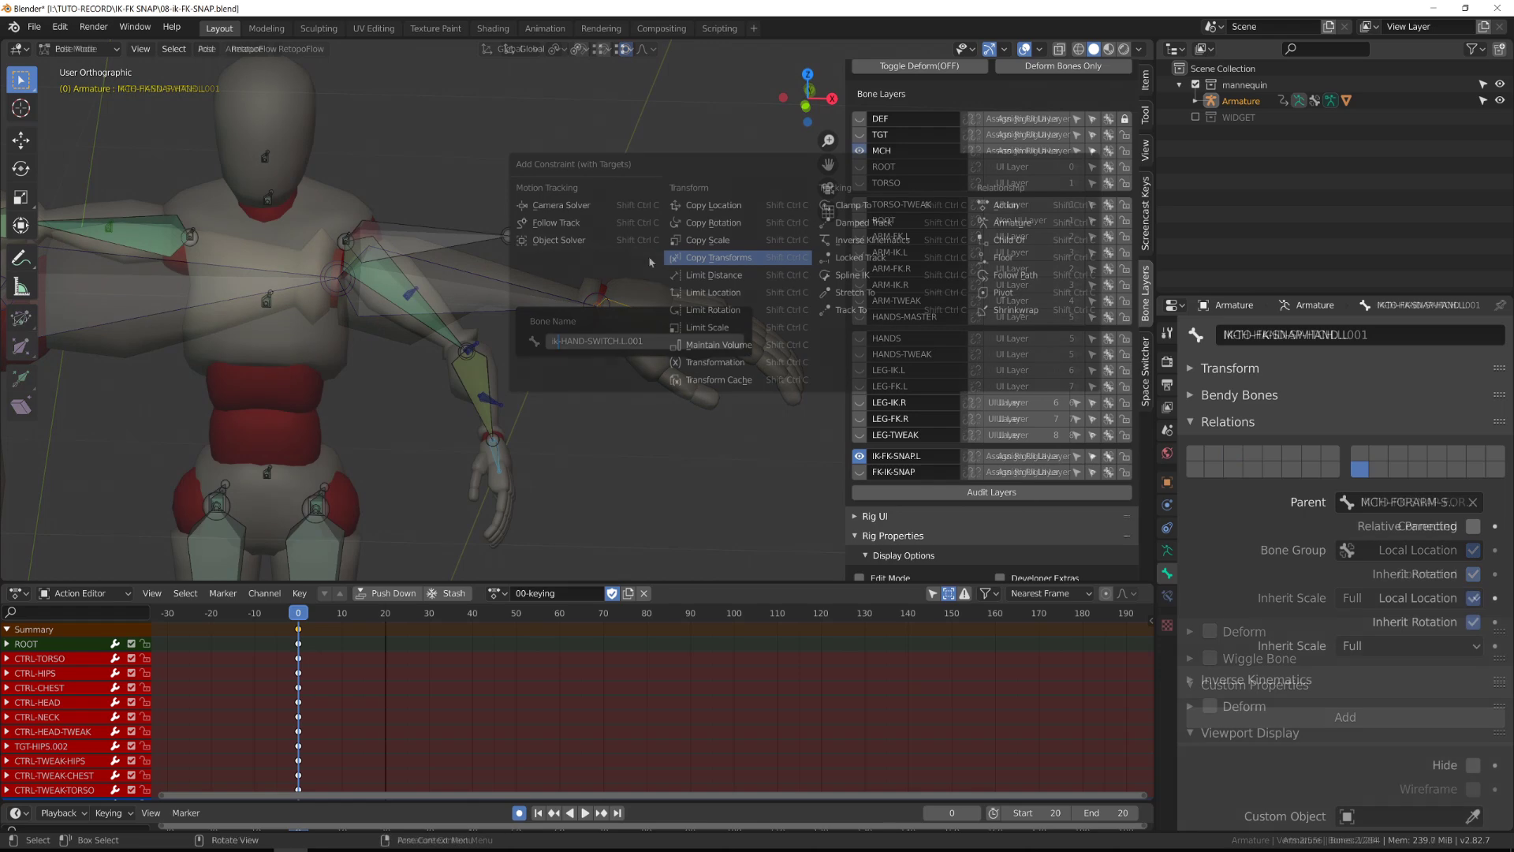
Add Copy Transforms constraints tying IK-TO-FK-SNAP-HAND.L and IK-TO-FK-SNAP-FORARM.L to their matching left MCH switch bones
left_click(708, 258)
left_click(487, 377)
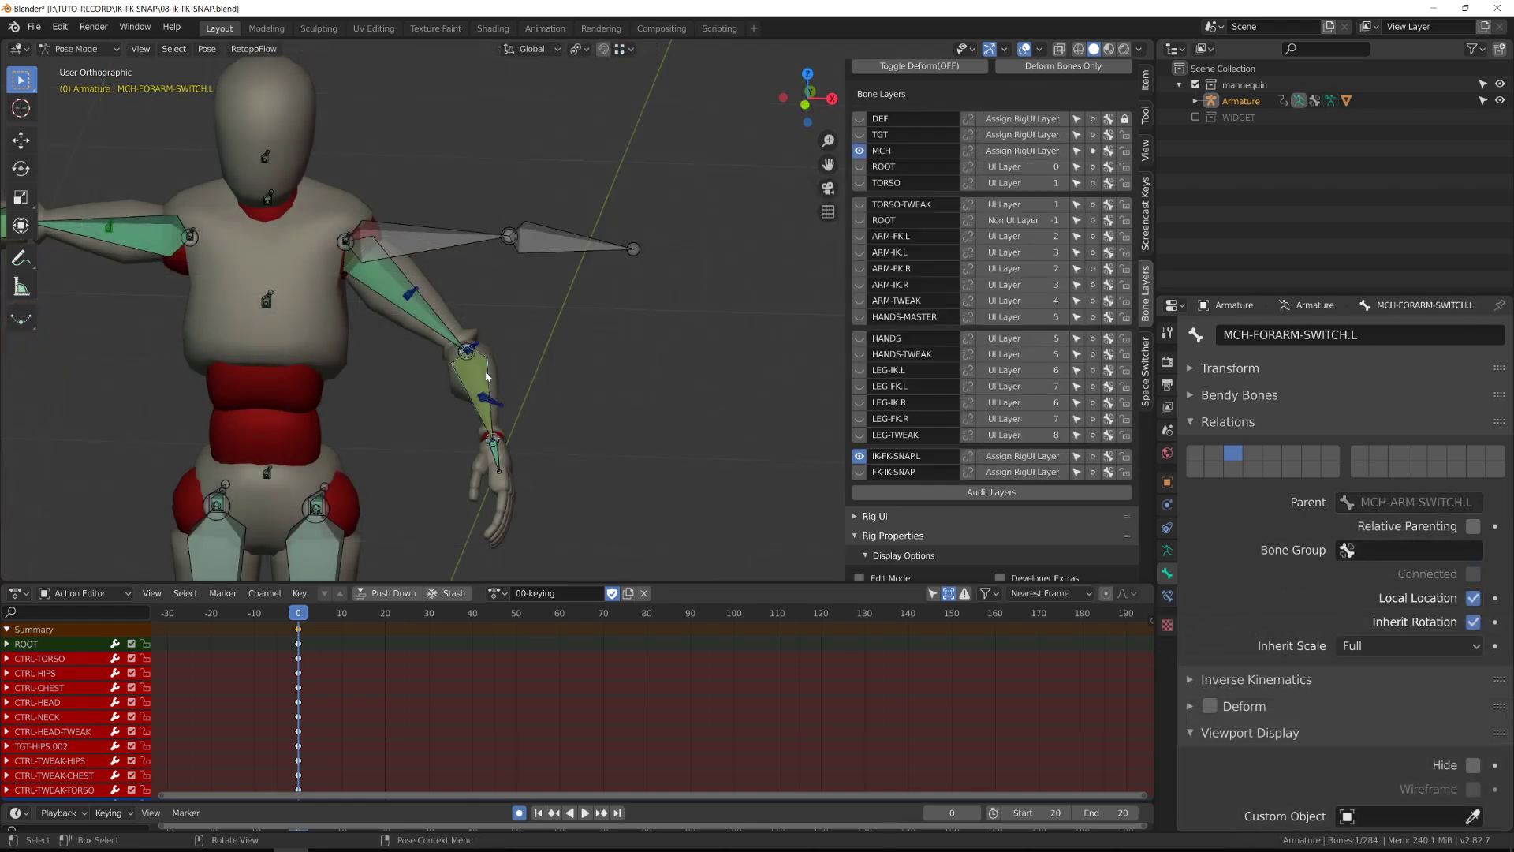
left_click(585, 252, "shift")
key("ctrl+shift+c")
left_click(605, 248)
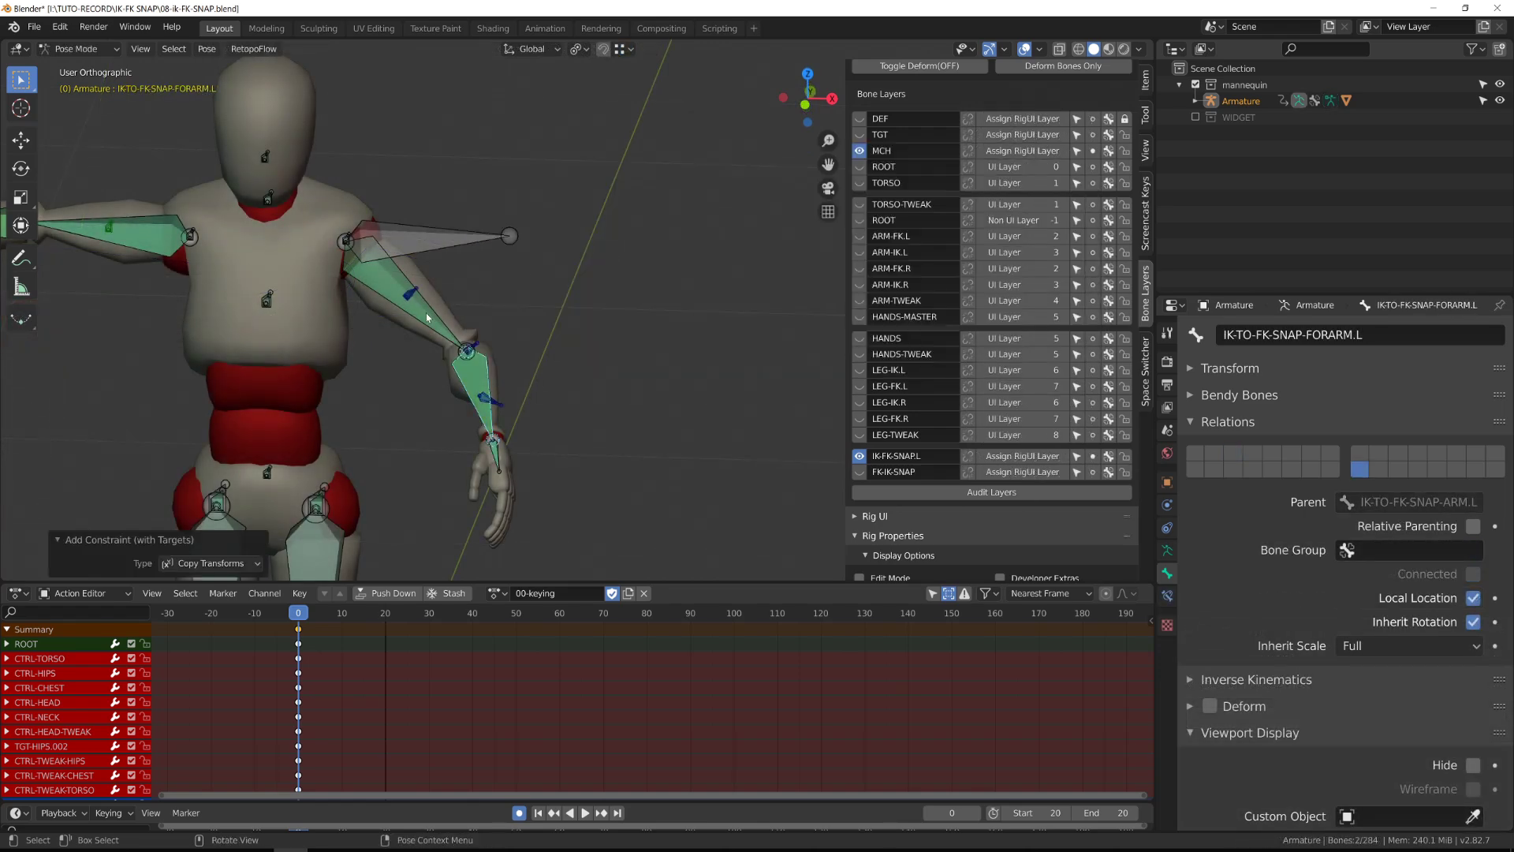
Show the TGT layer and constrain IK-TO-FK-SNAP-ARM.L to the left upper-arm target bone with Copy Transforms
left_click(427, 317)
left_click(860, 135)
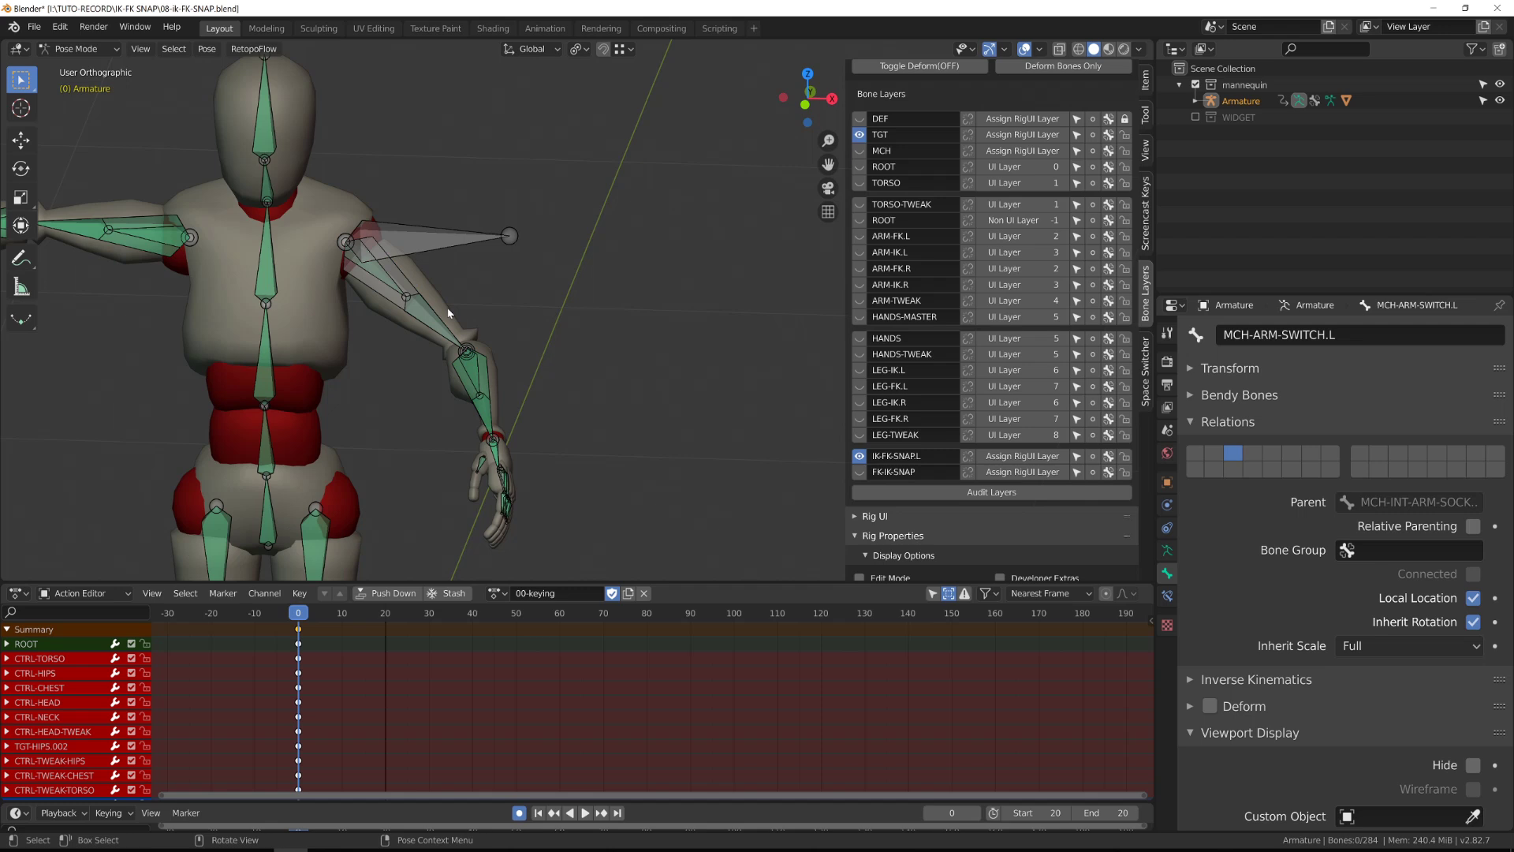
left_click(432, 277)
left_click(480, 235, "shift")
key("ctrl+shift+c")
left_click(480, 235)
middle_click_drag(470, 433, 527, 461)
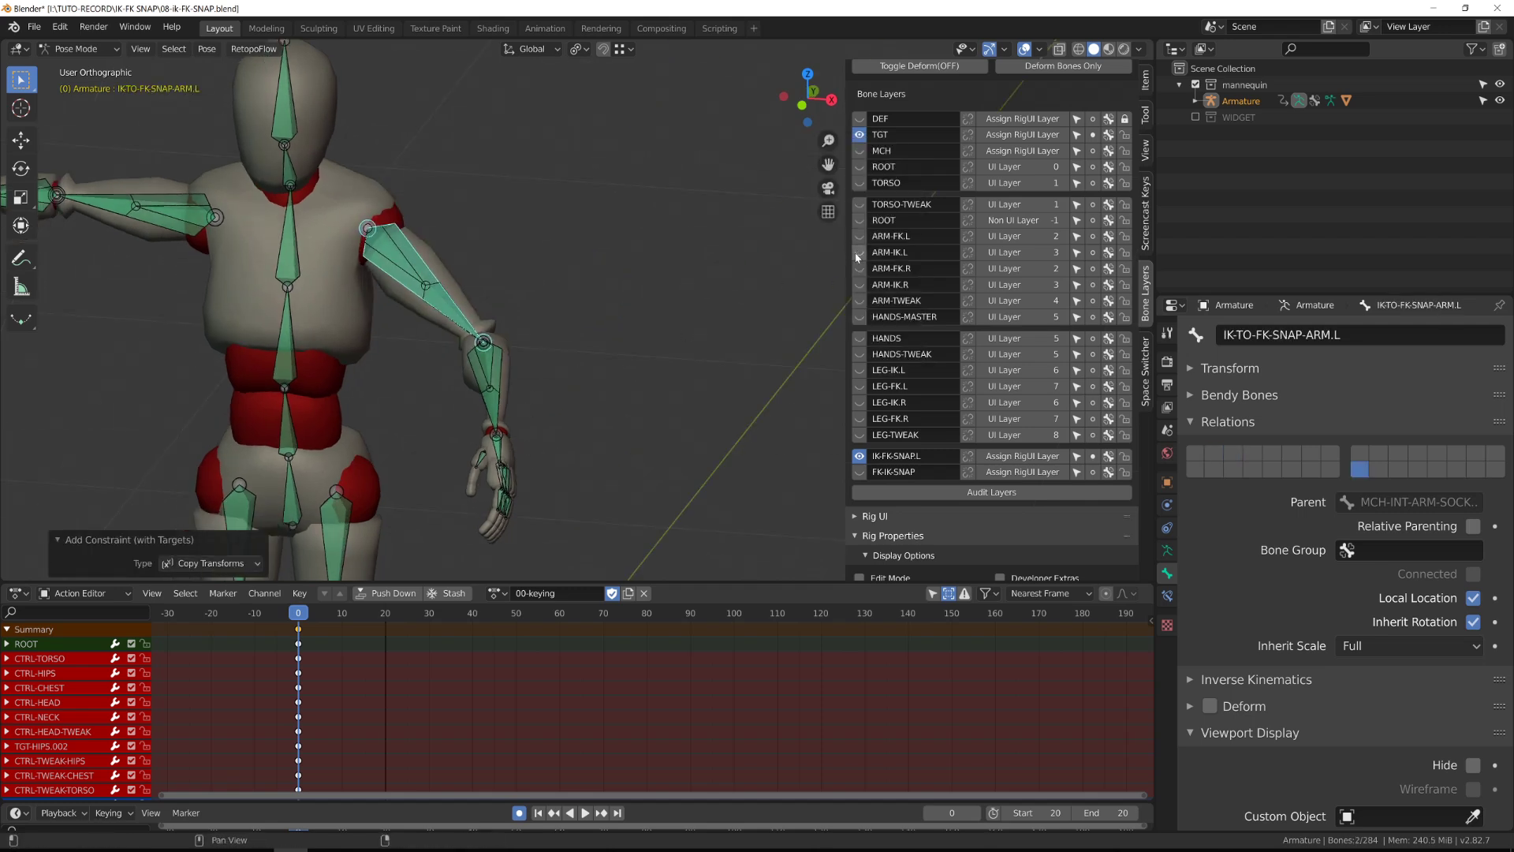
Show the ARM-IK.L layer in place of TGT and test the left arm by moving and rotating CTRL-IK-FORARM.L
left_click(859, 135)
left_click(505, 488)
scroll(507, 475, "down", 3)
key("g")
left_click(717, 429)
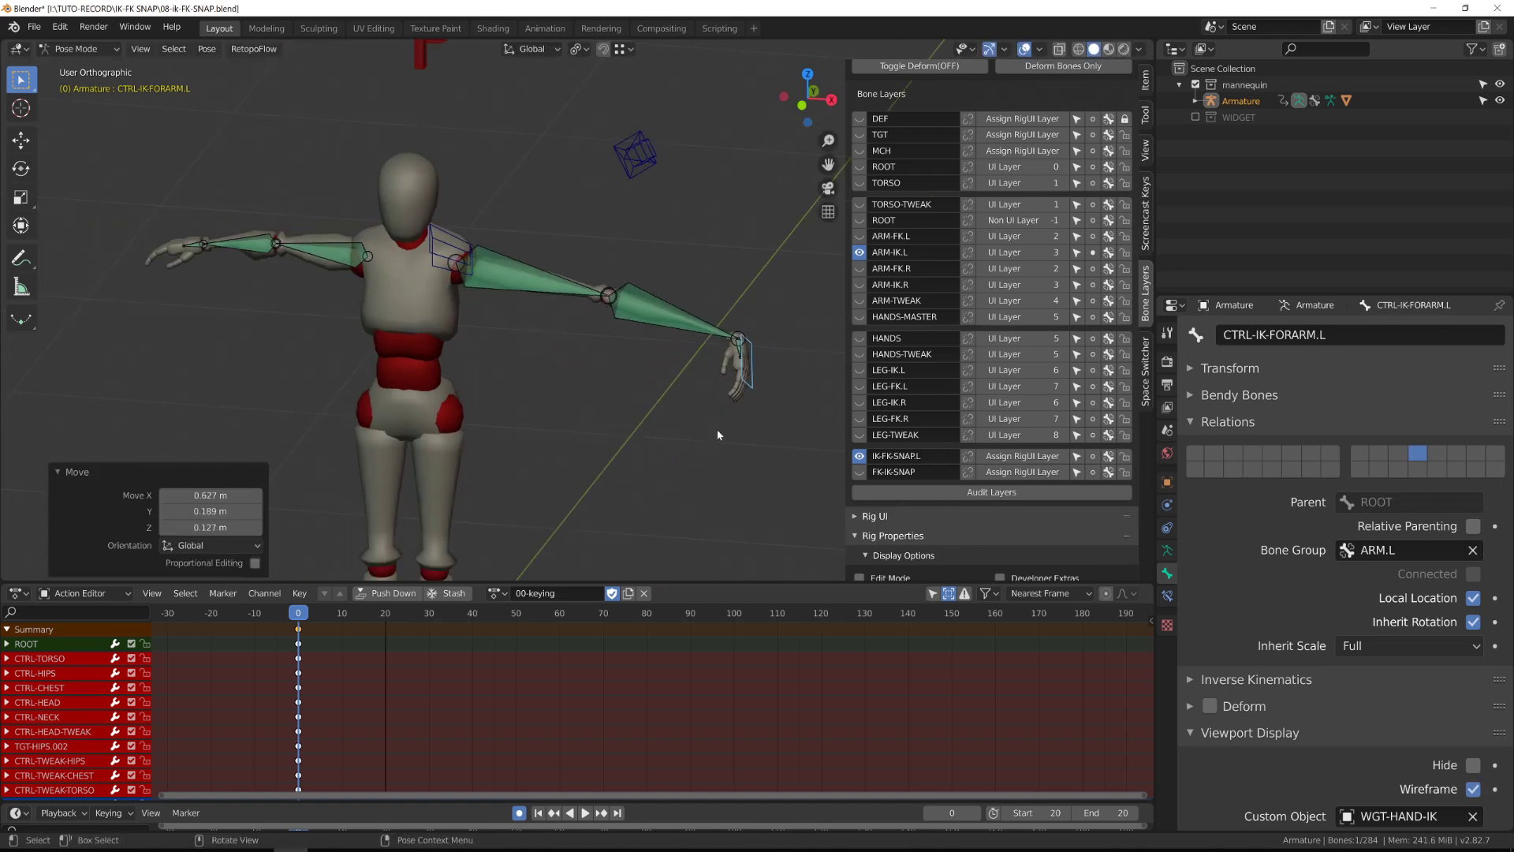
key("r")
left_click(552, 478)
key("g")
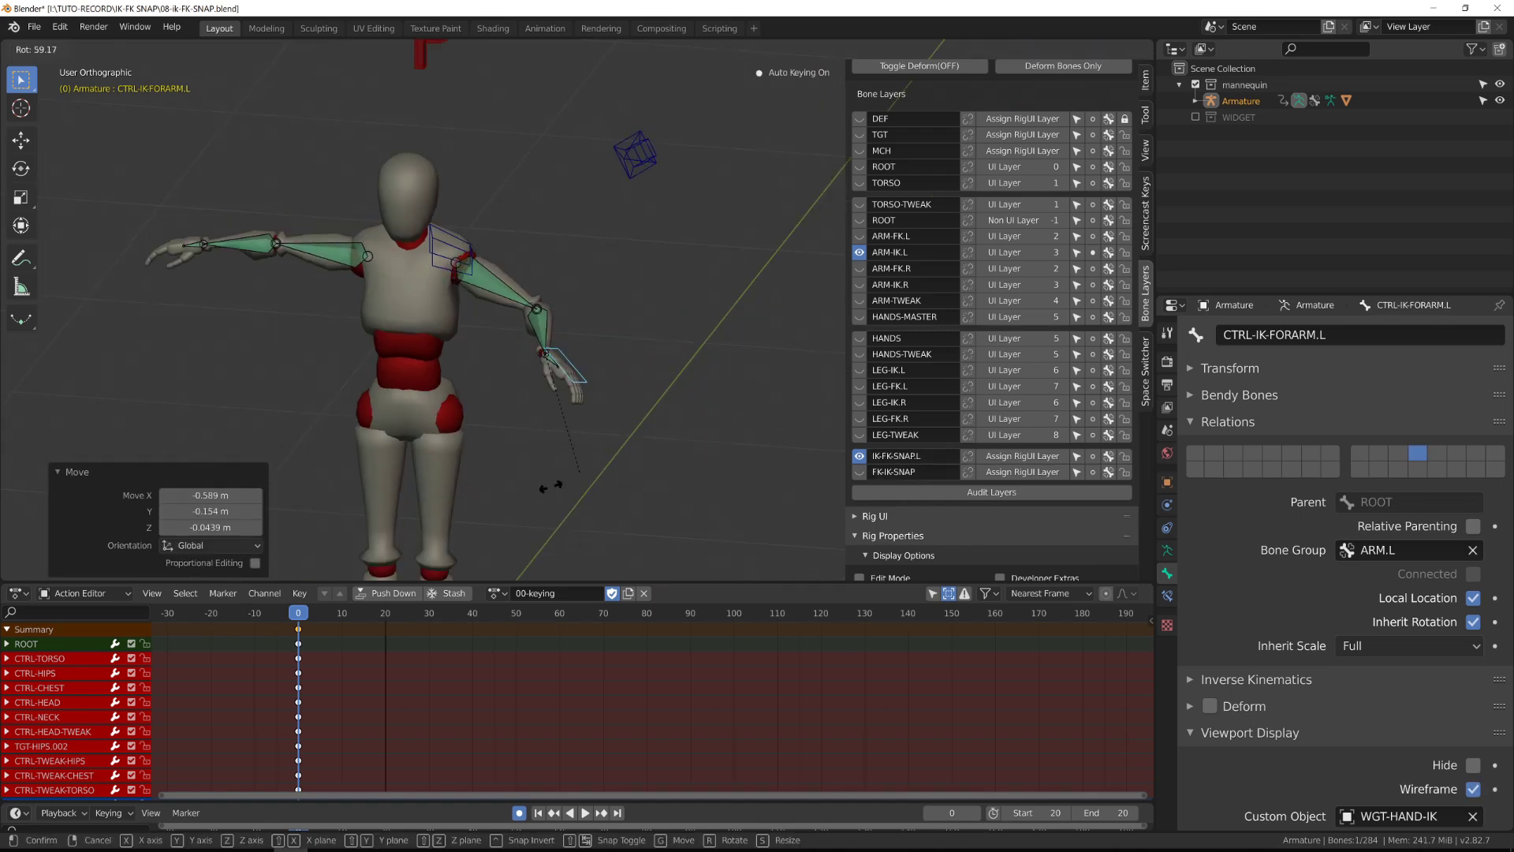
left_click(726, 239)
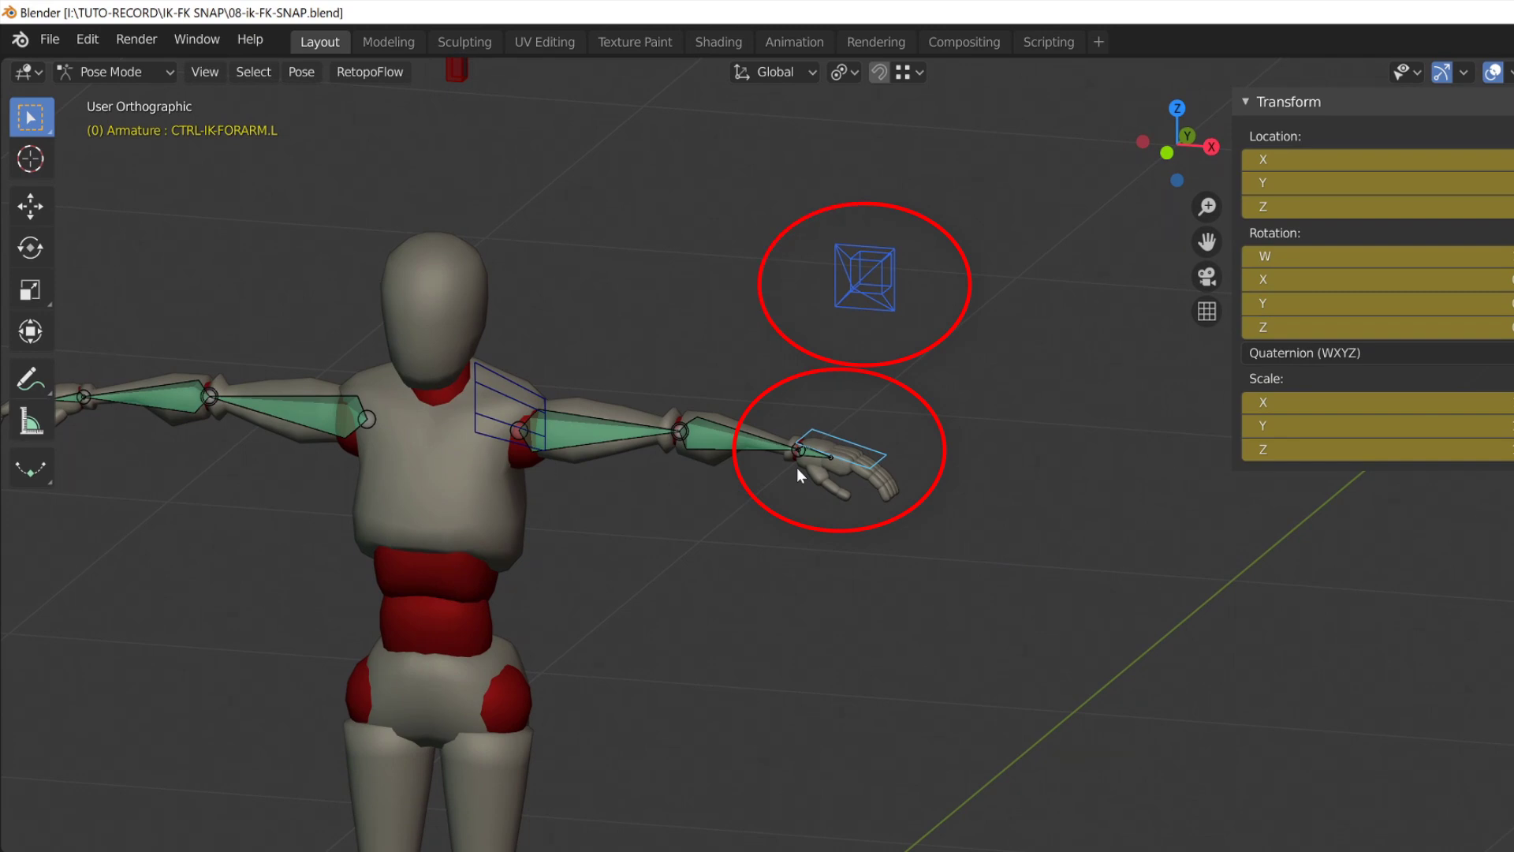
In edit mode, duplicate CTRL-IK-FORARM.L and CTRL-ARM-POLE-IK.L in place and scale the copies to about 0.669
key("Tab")
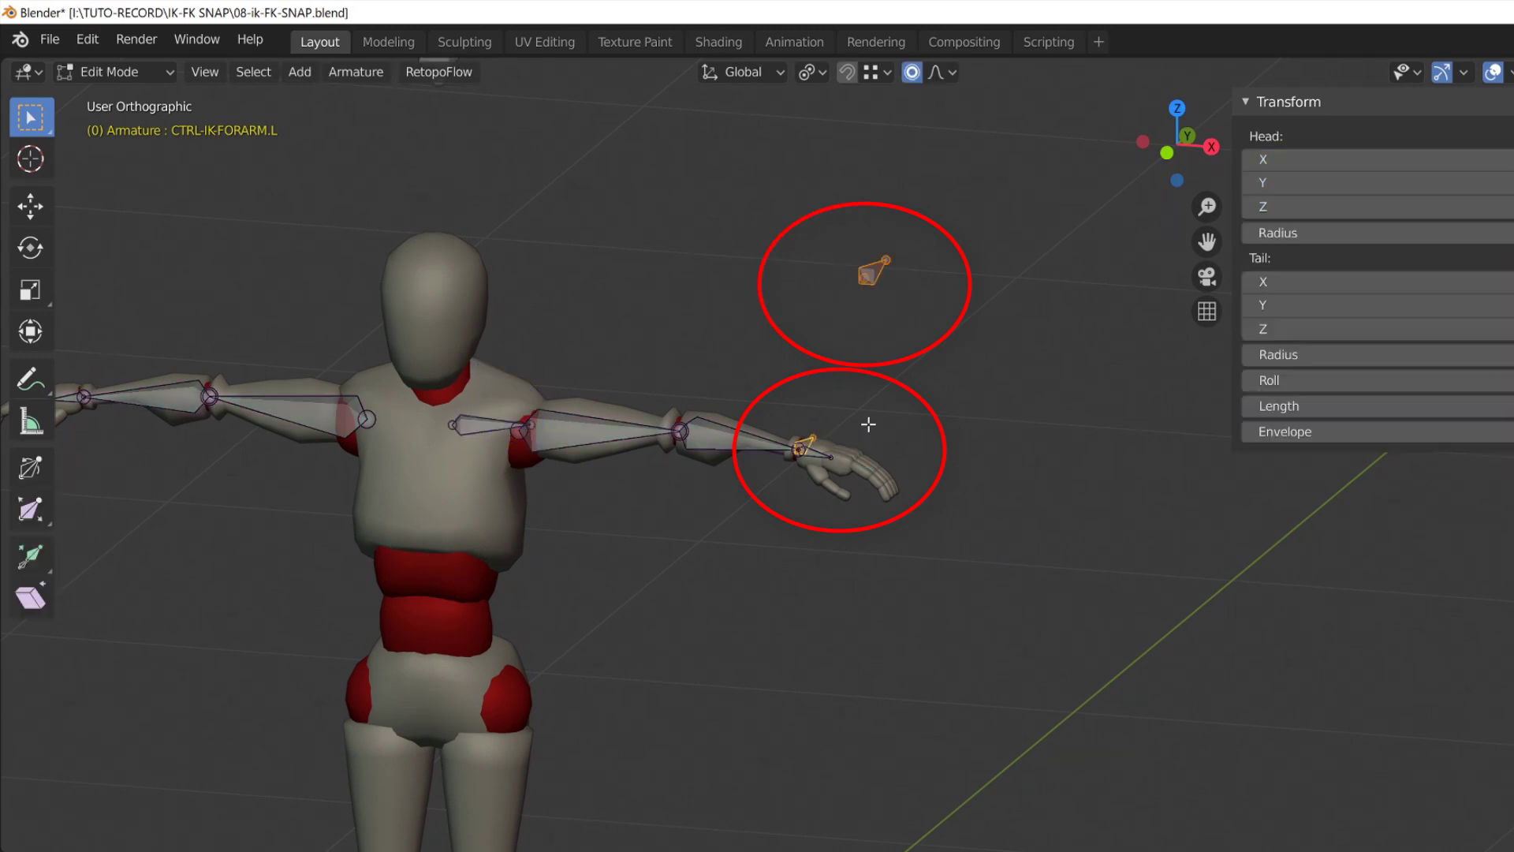
scroll(871, 423, "up", 2)
middle_click_drag(940, 476, 938, 531, "shift")
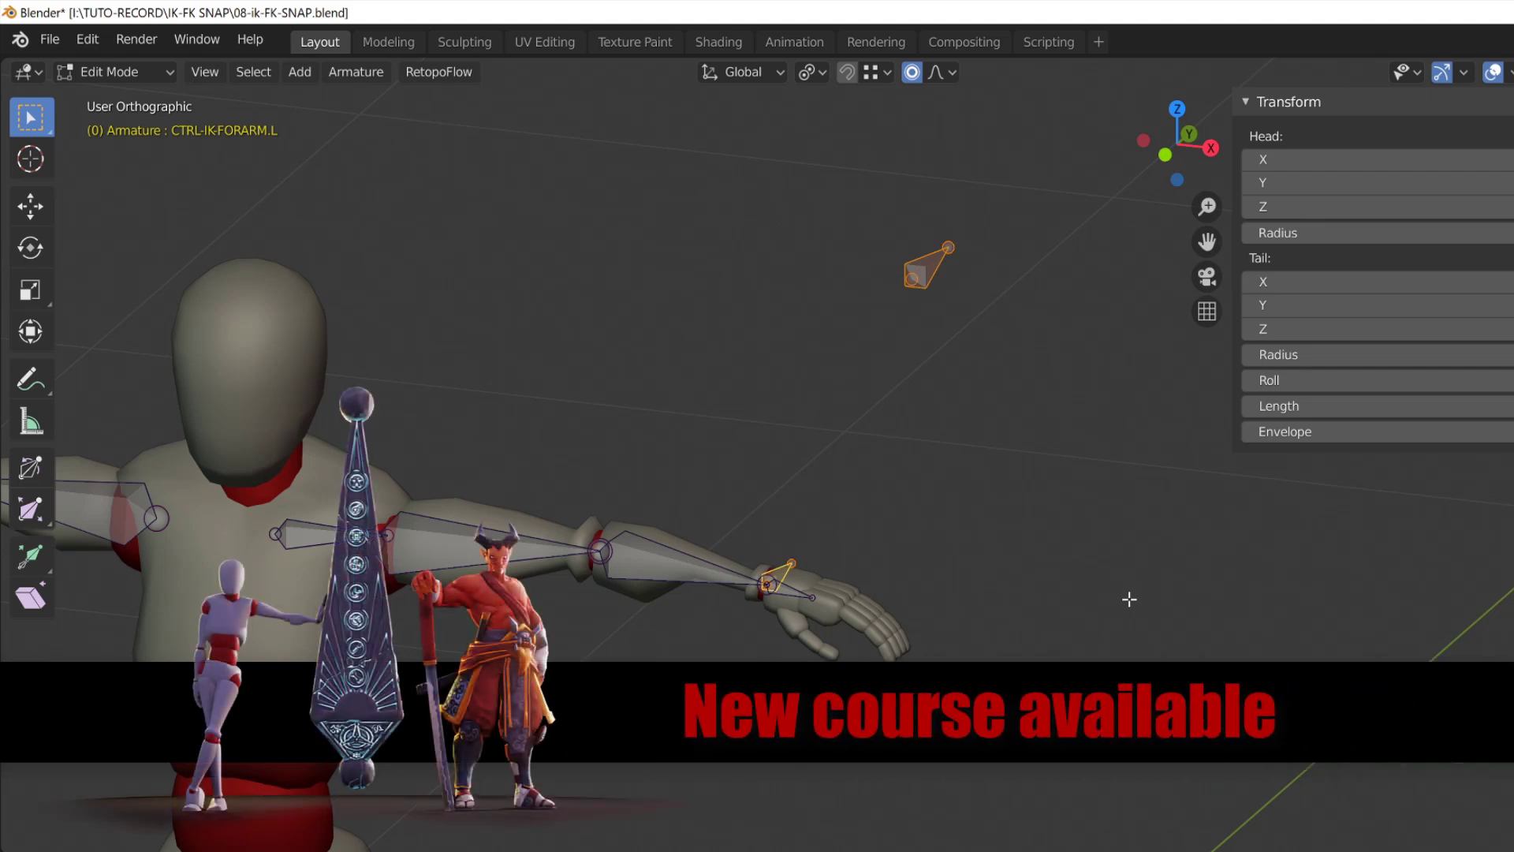
key("shift+d")
key("s")
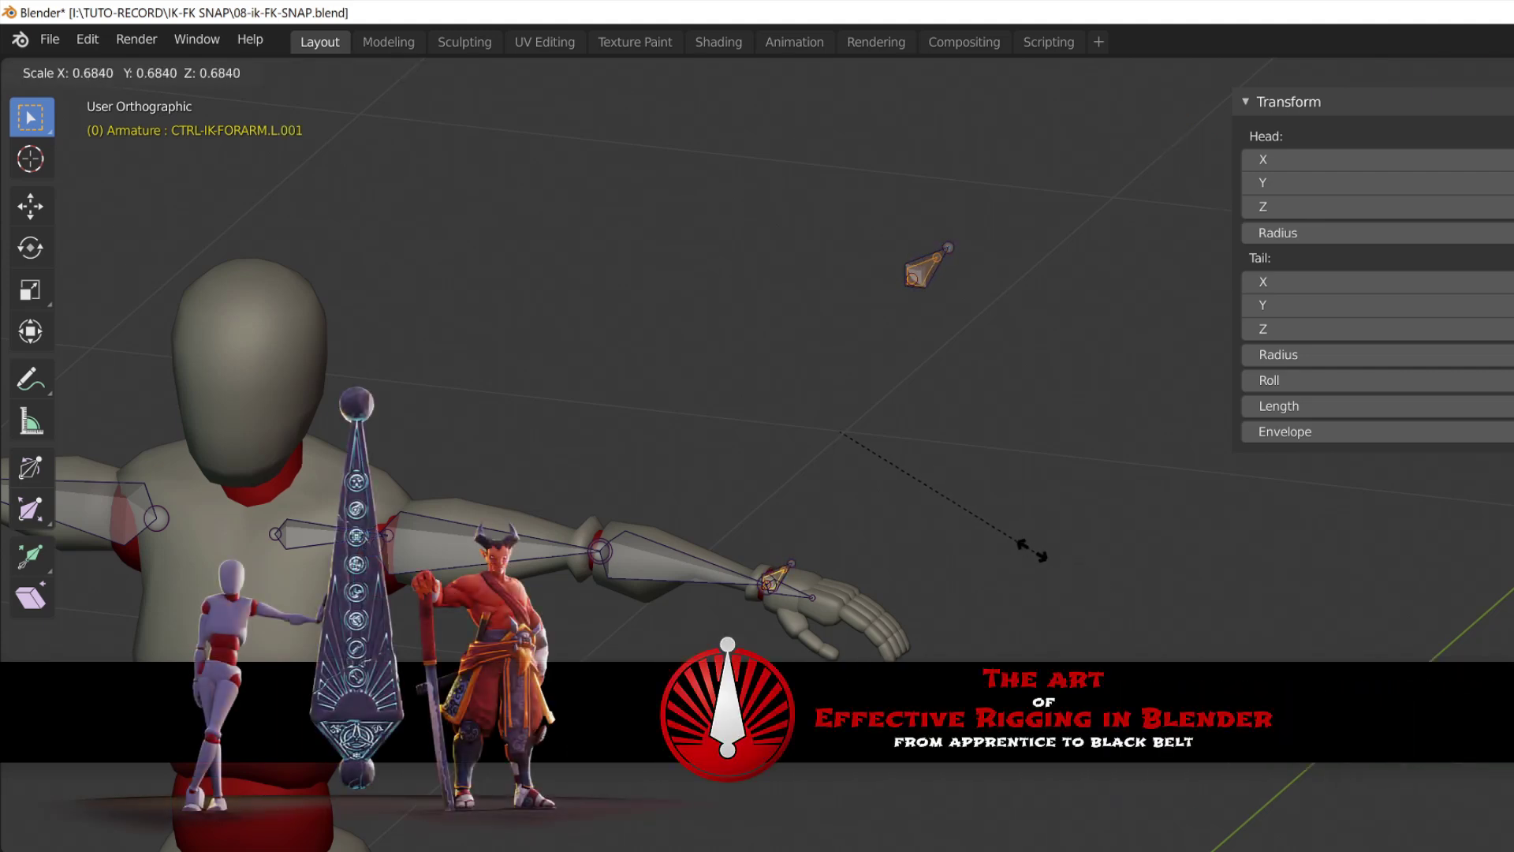
left_click(1031, 549)
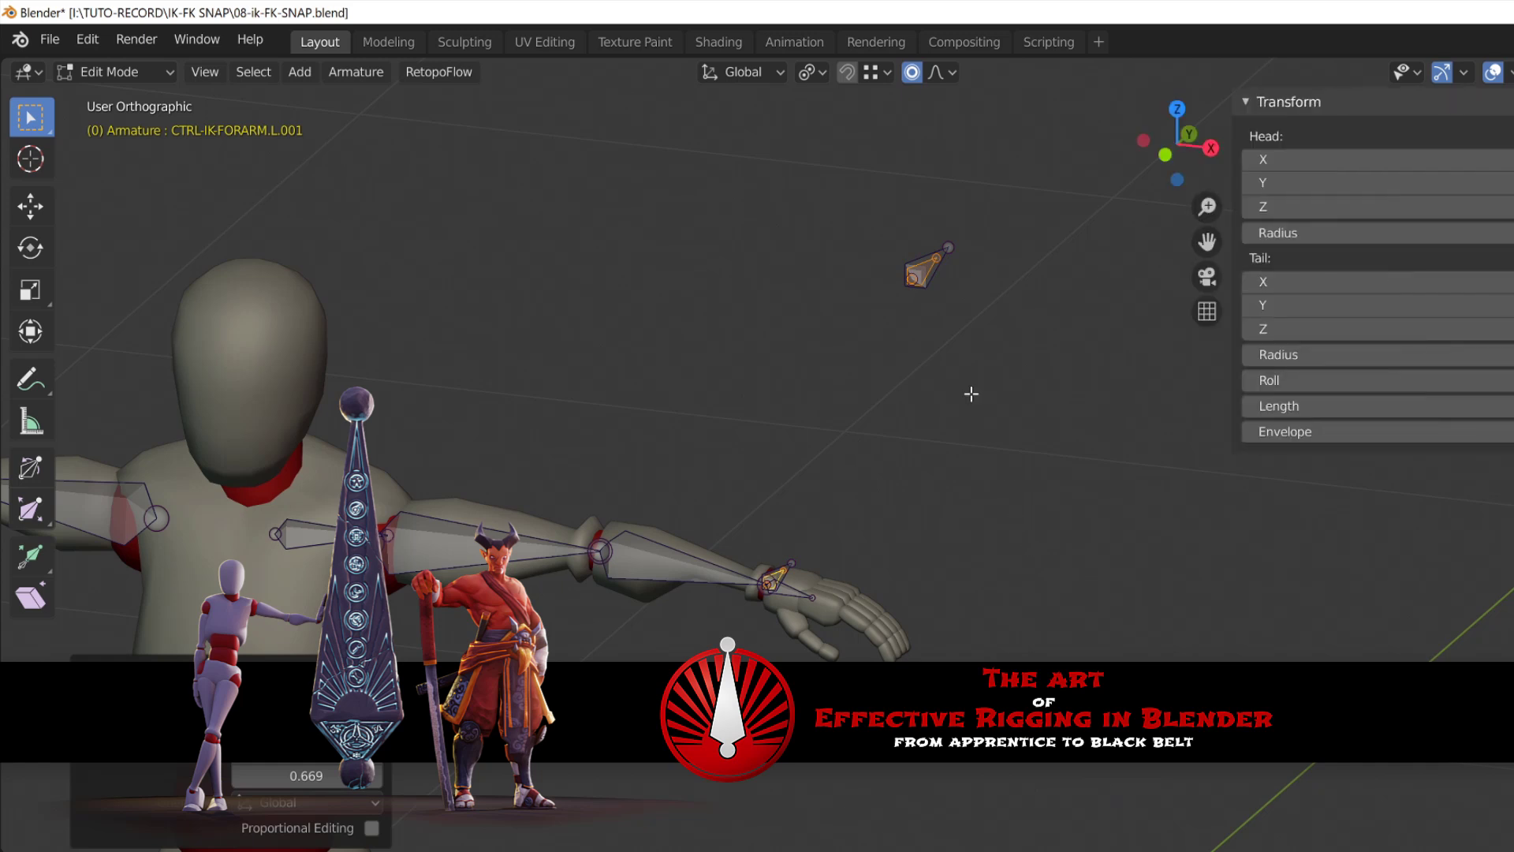
Clear the parent of the two duplicated IK control bones and hide all unselected bones
key("alt+p")
left_click(968, 386)
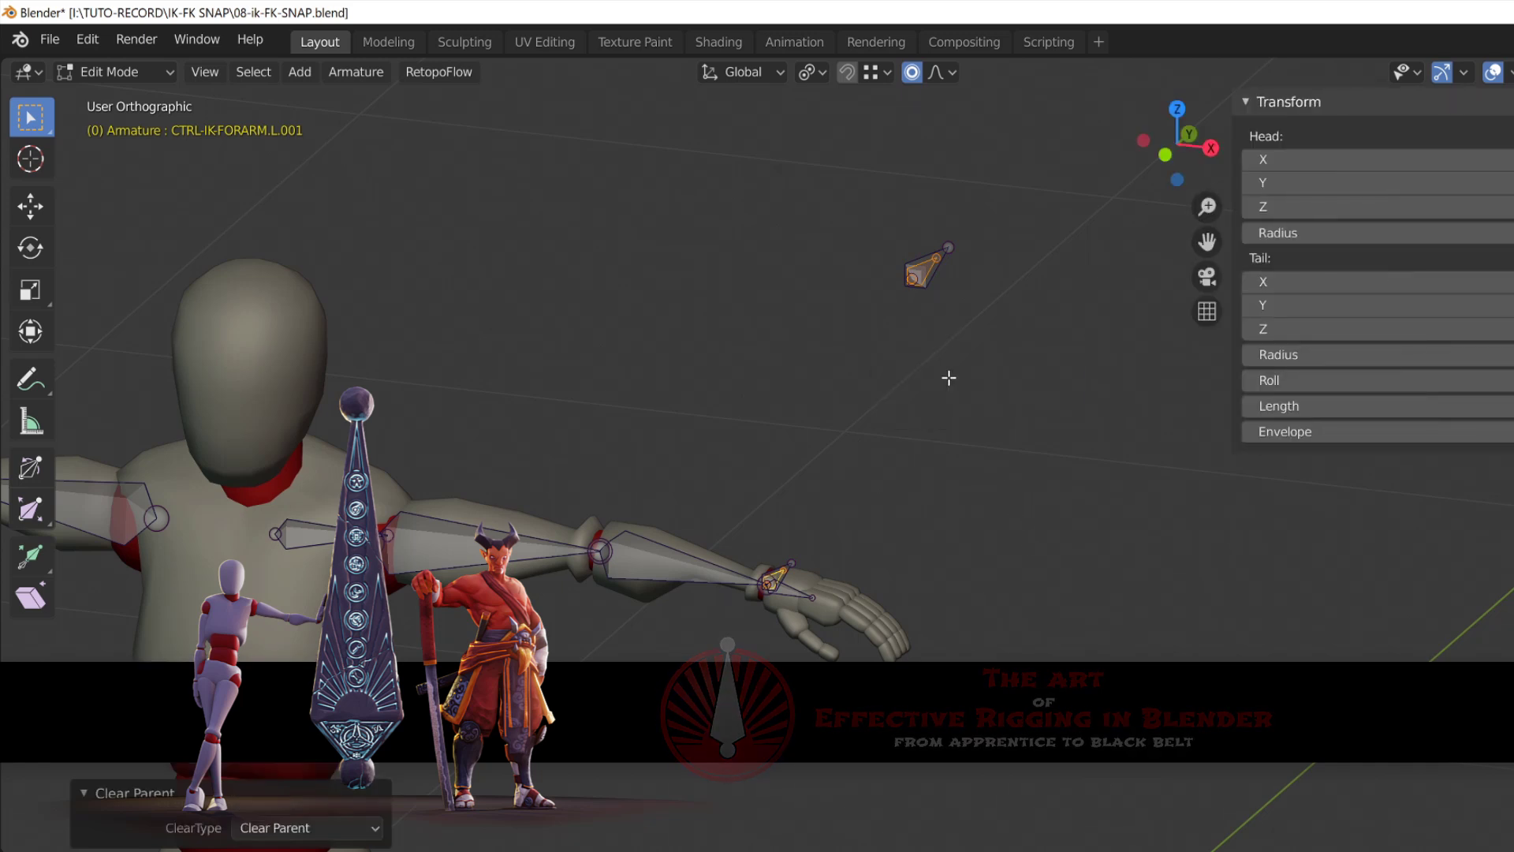
key("shift+h")
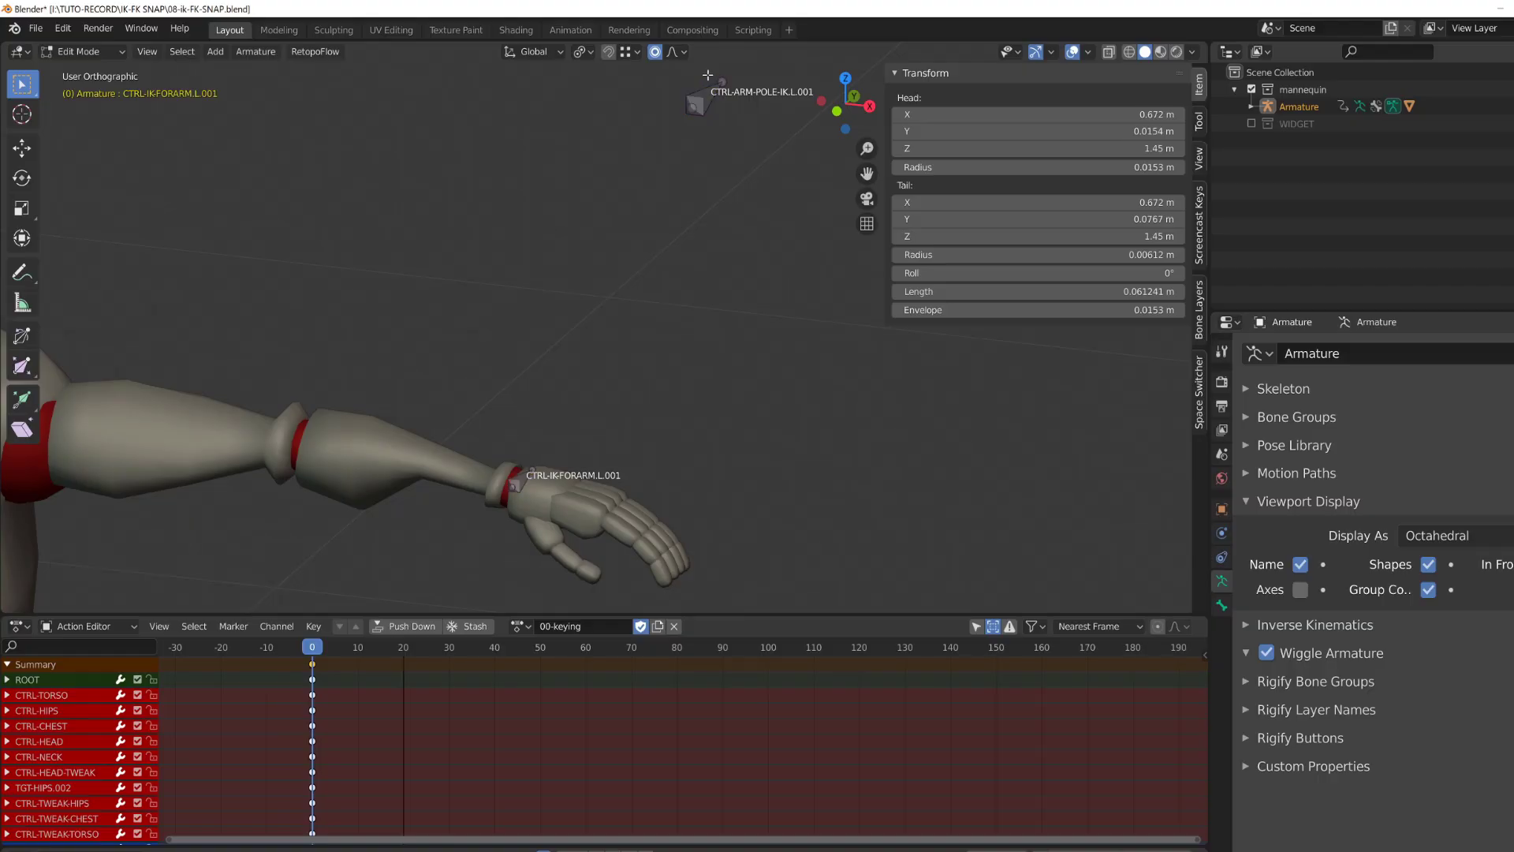
Rename the duplicated pole bone FK-TO-IK-ARM.POLE.L and the duplicated wrist bone FK-TO-IK-ARM.L
left_click(707, 75)
key("F2")
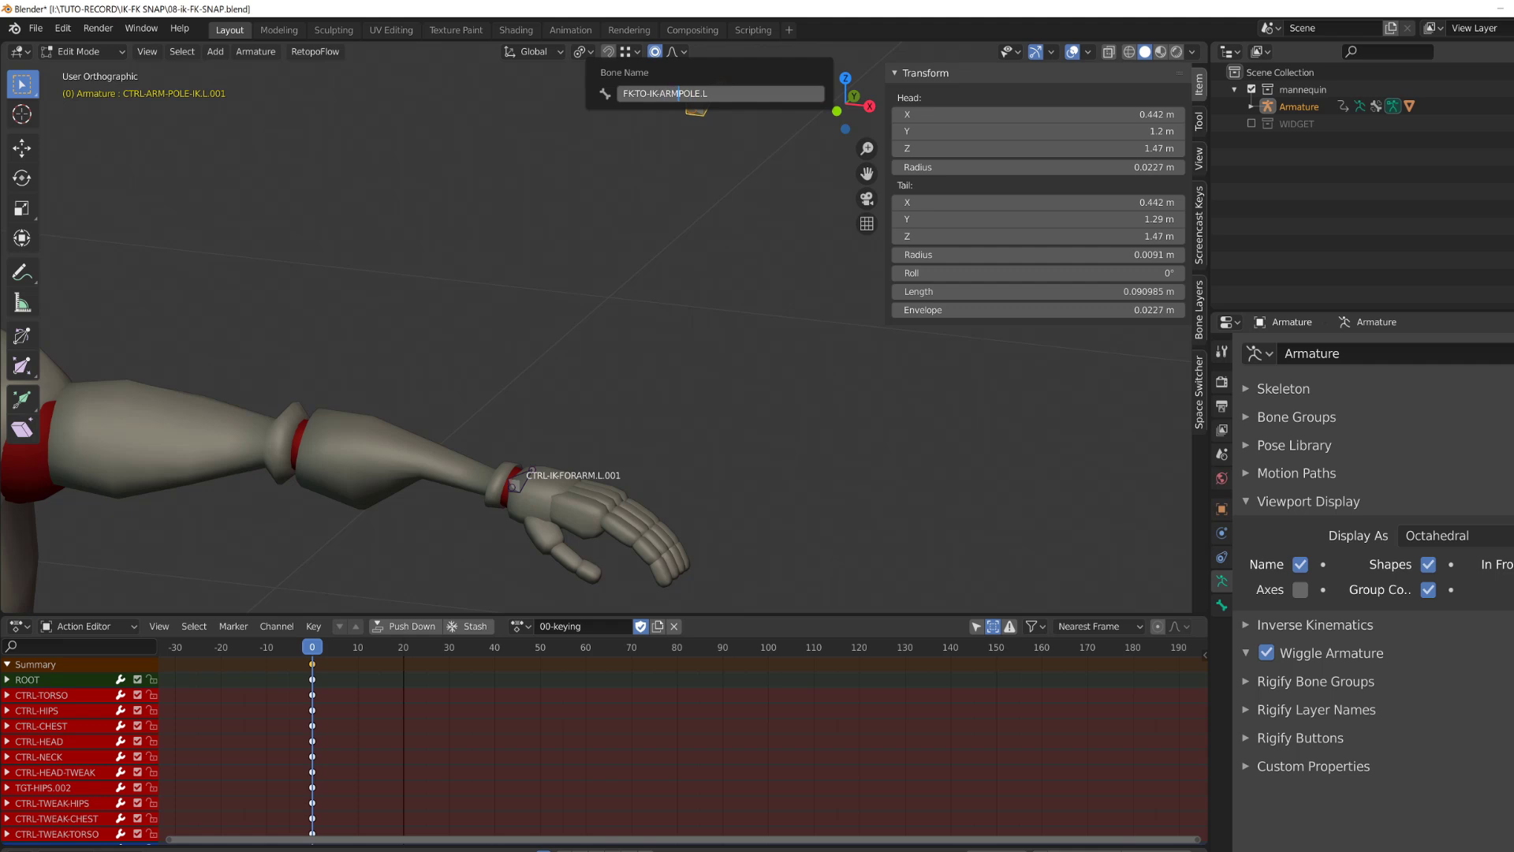
key("Return")
left_click(515, 483)
key("F2")
type("FK-TO-IK-ARM.POLE.L")
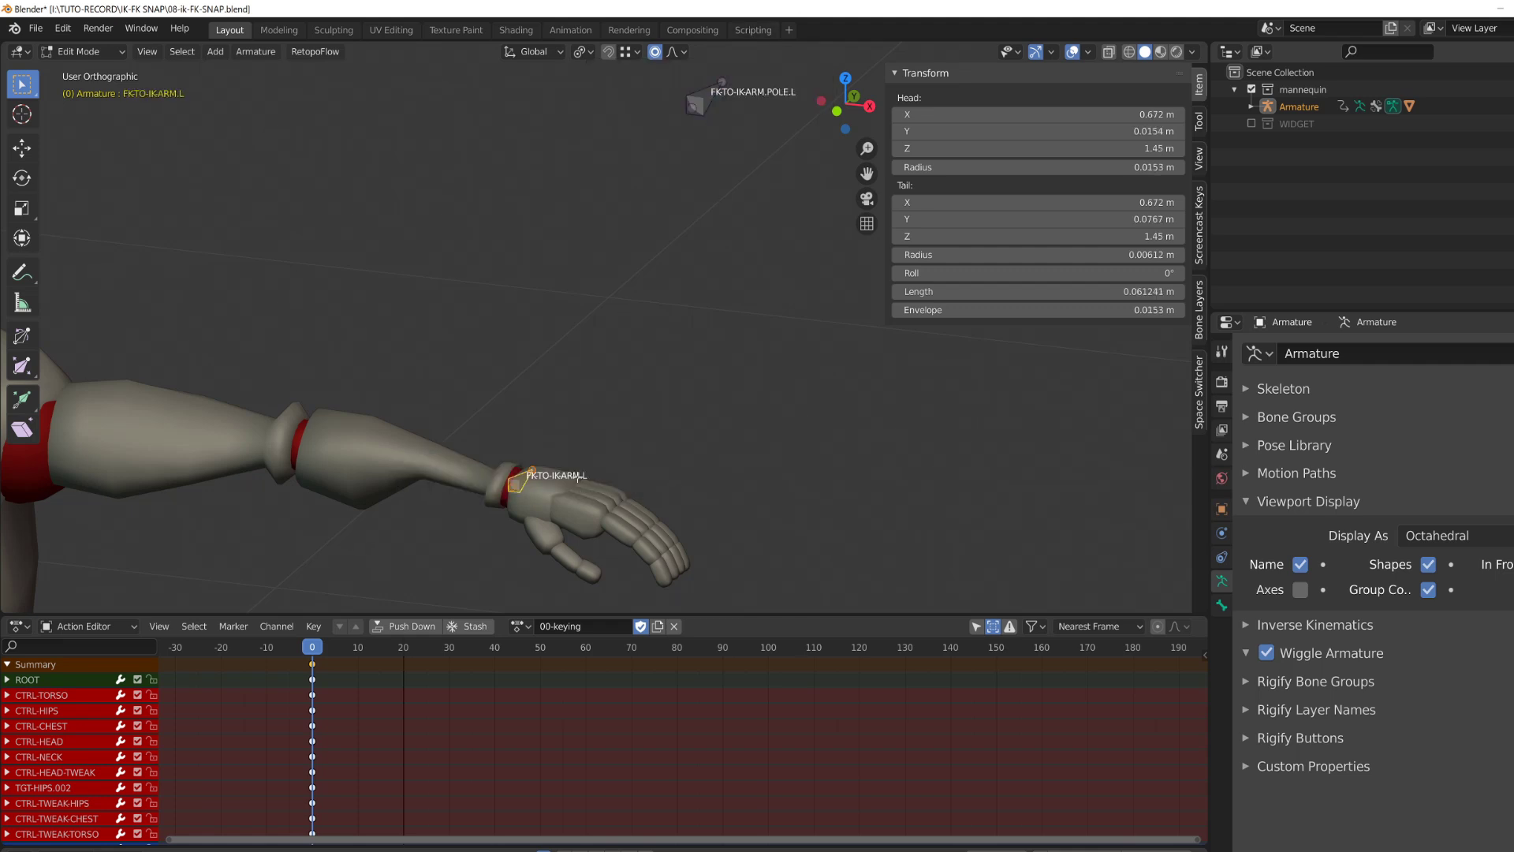
Show the ARM-FK.L layer alongside ARM-IK.L and reveal all hidden bones
scroll(578, 478, "down", 2)
left_click(1199, 308)
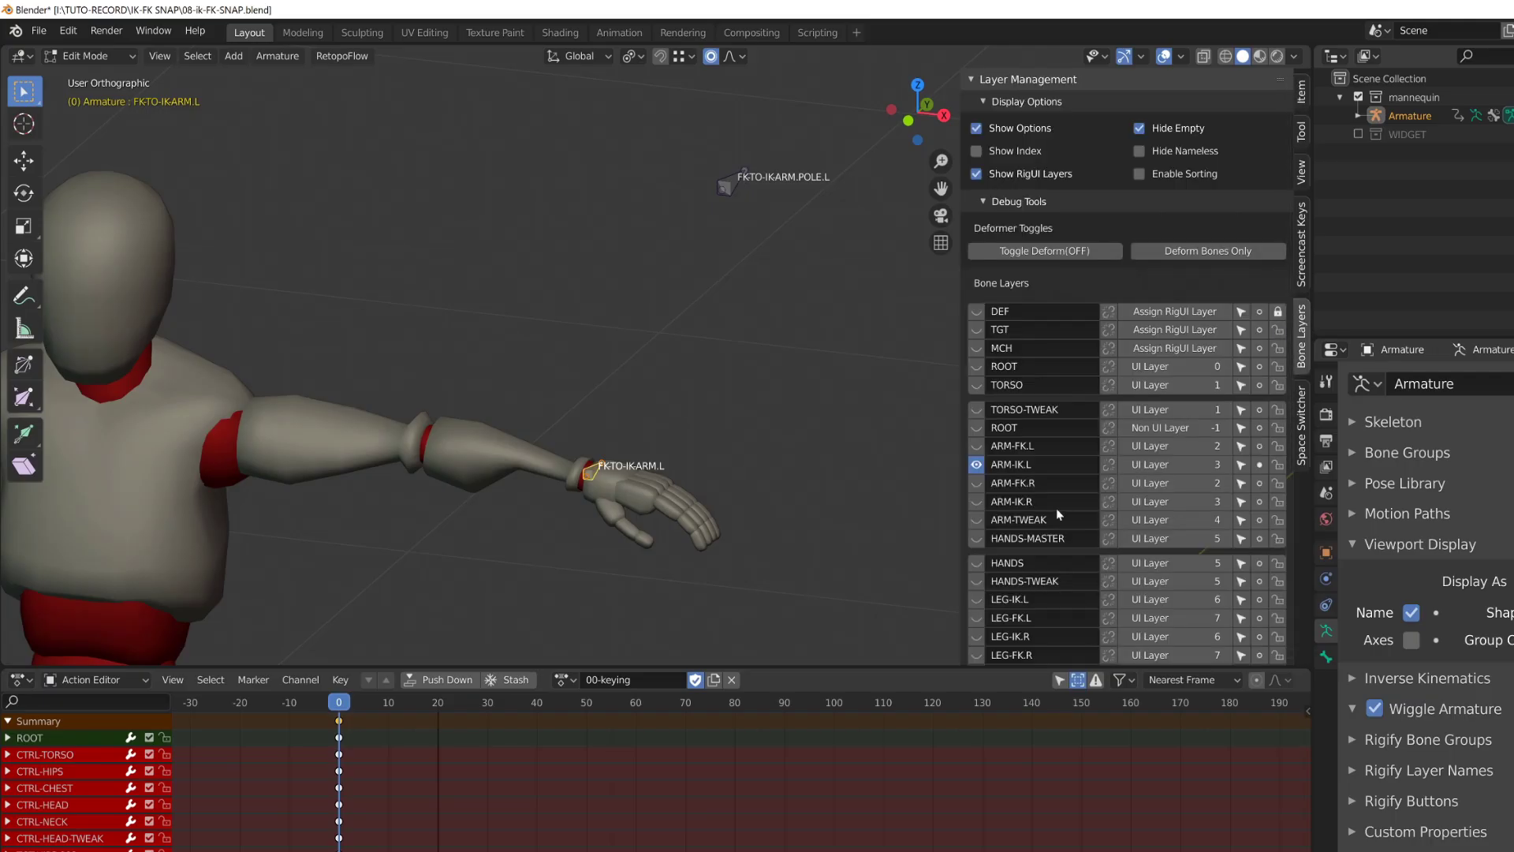
scroll(1057, 508, "down", 5)
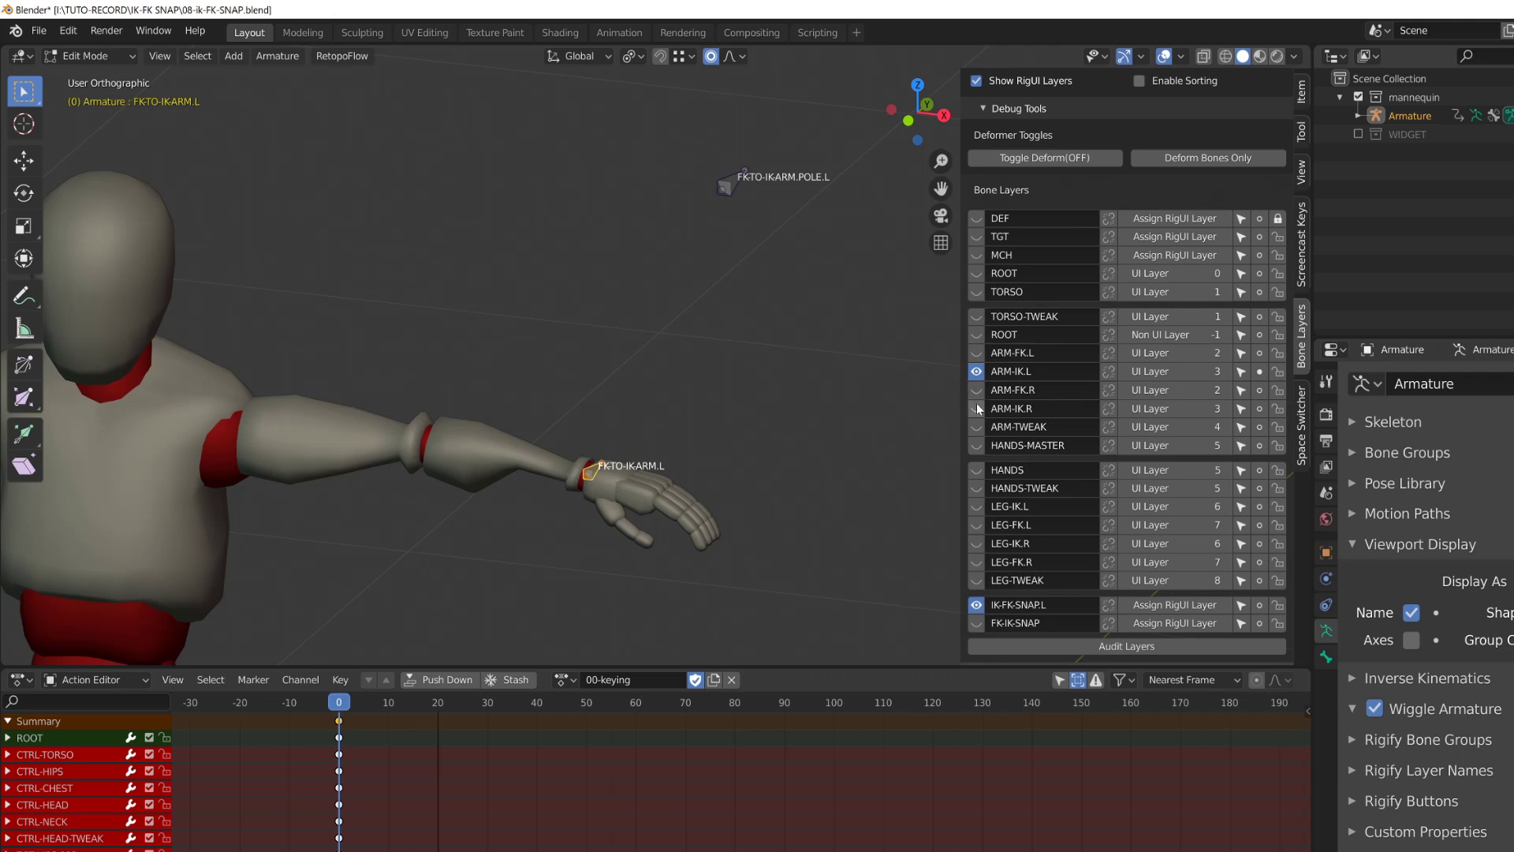
left_click(976, 352)
left_click(976, 371)
scroll(624, 521, "up", 4)
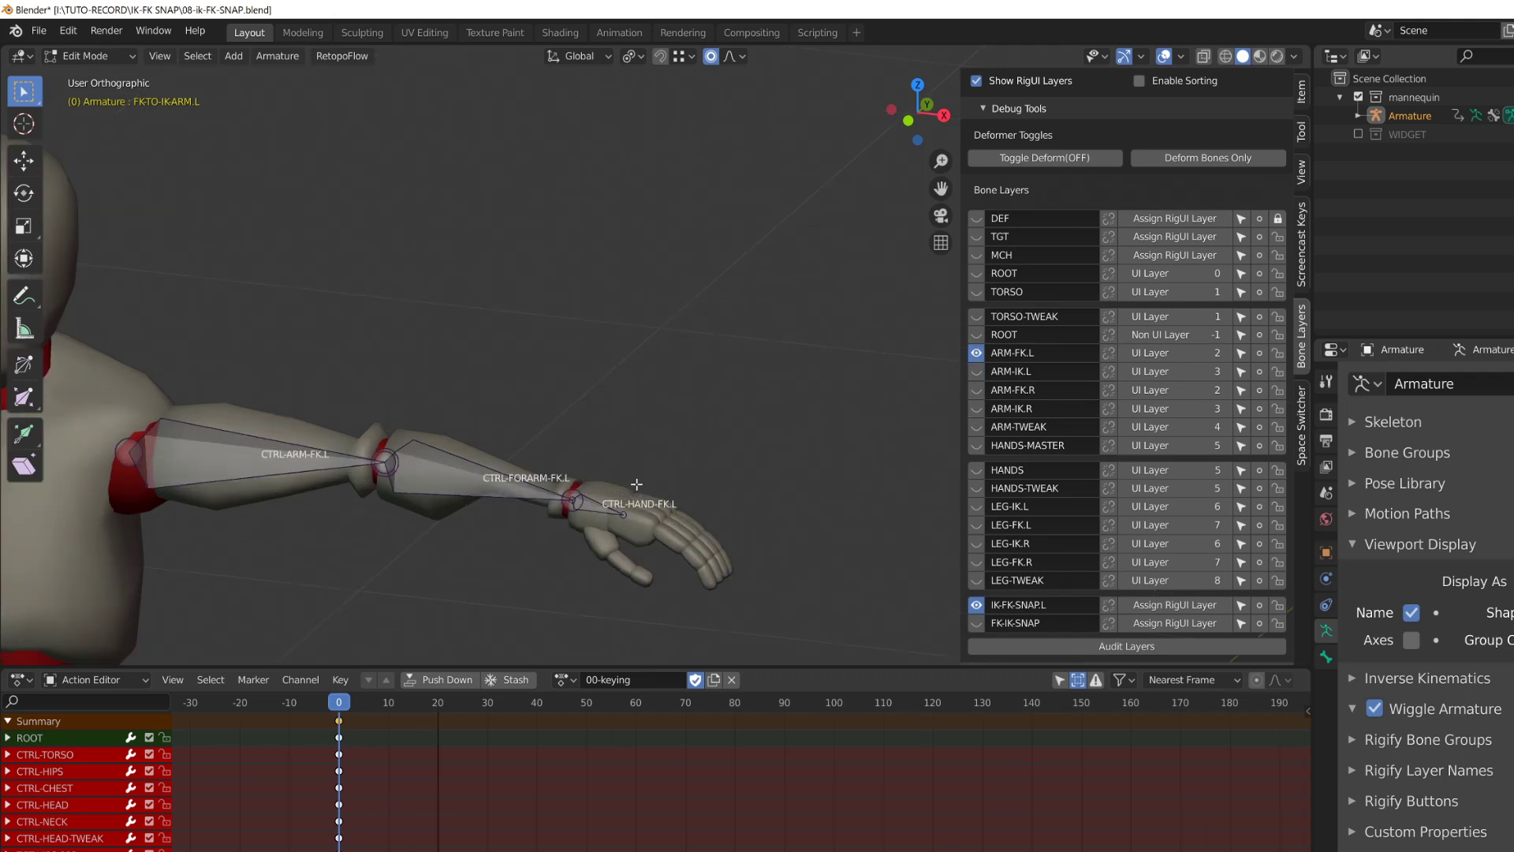
key("alt+h")
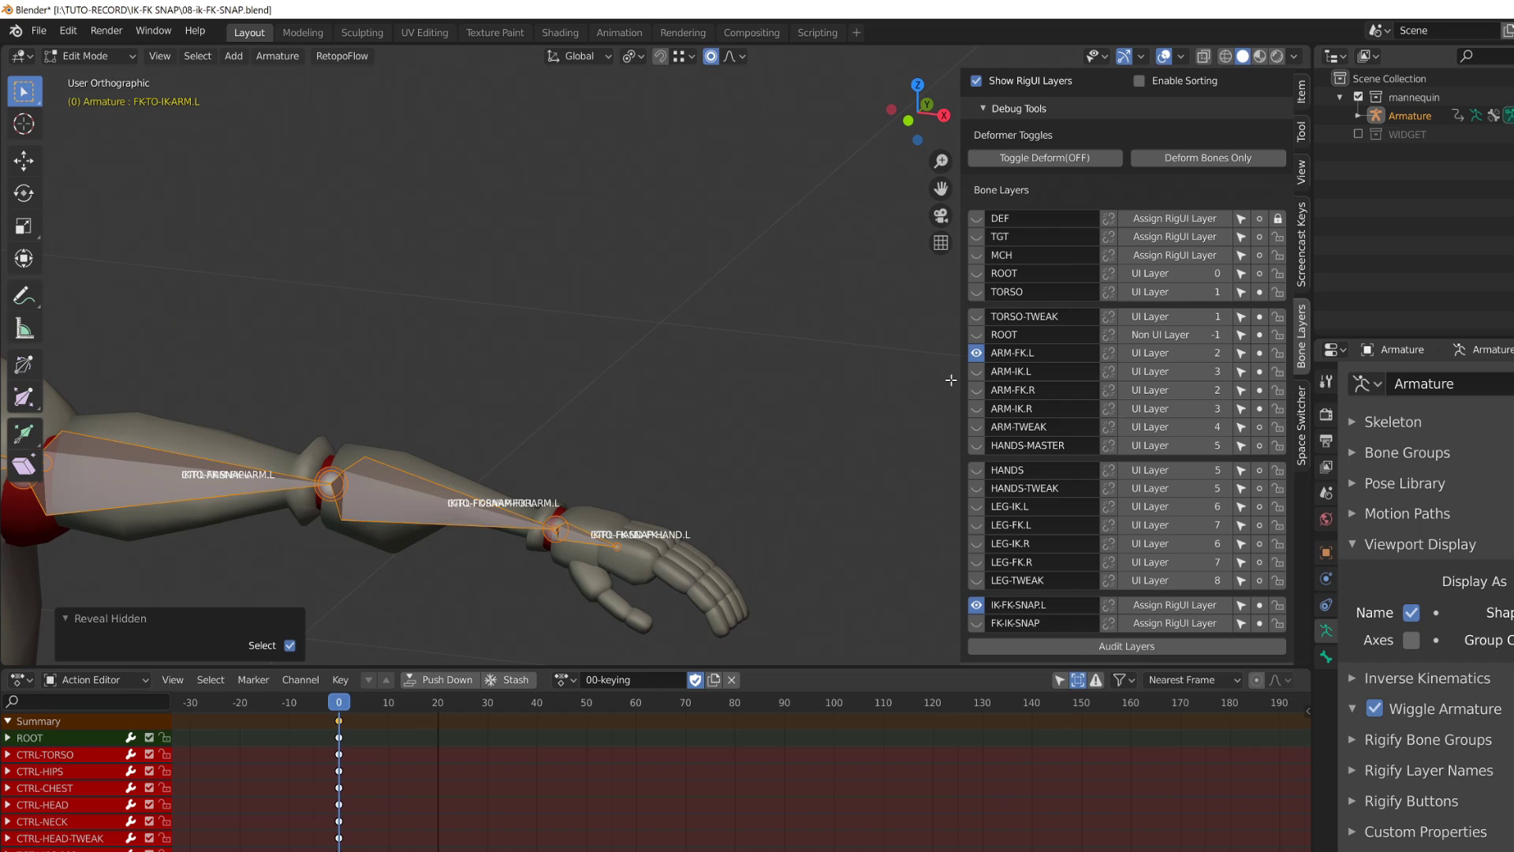
left_click(977, 371)
Parent FK-TO-IK-ARM.L to CTRL-HAND-FK.L with Keep Offset
scroll(779, 317, "up", 2)
middle_click_drag(672, 524, 729, 320, "shift")
left_click(732, 281)
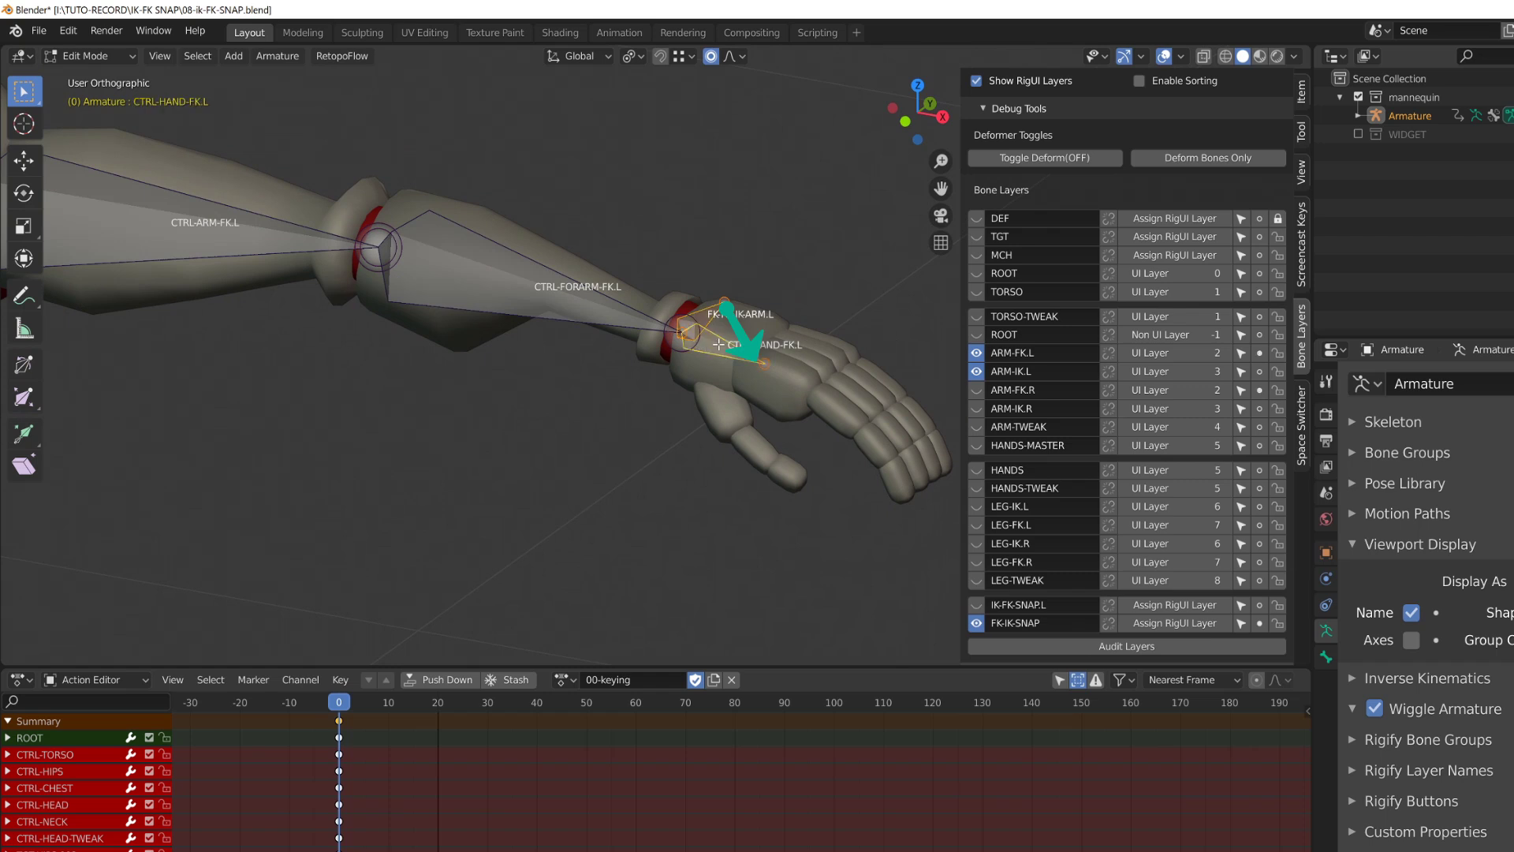
key("ctrl+p")
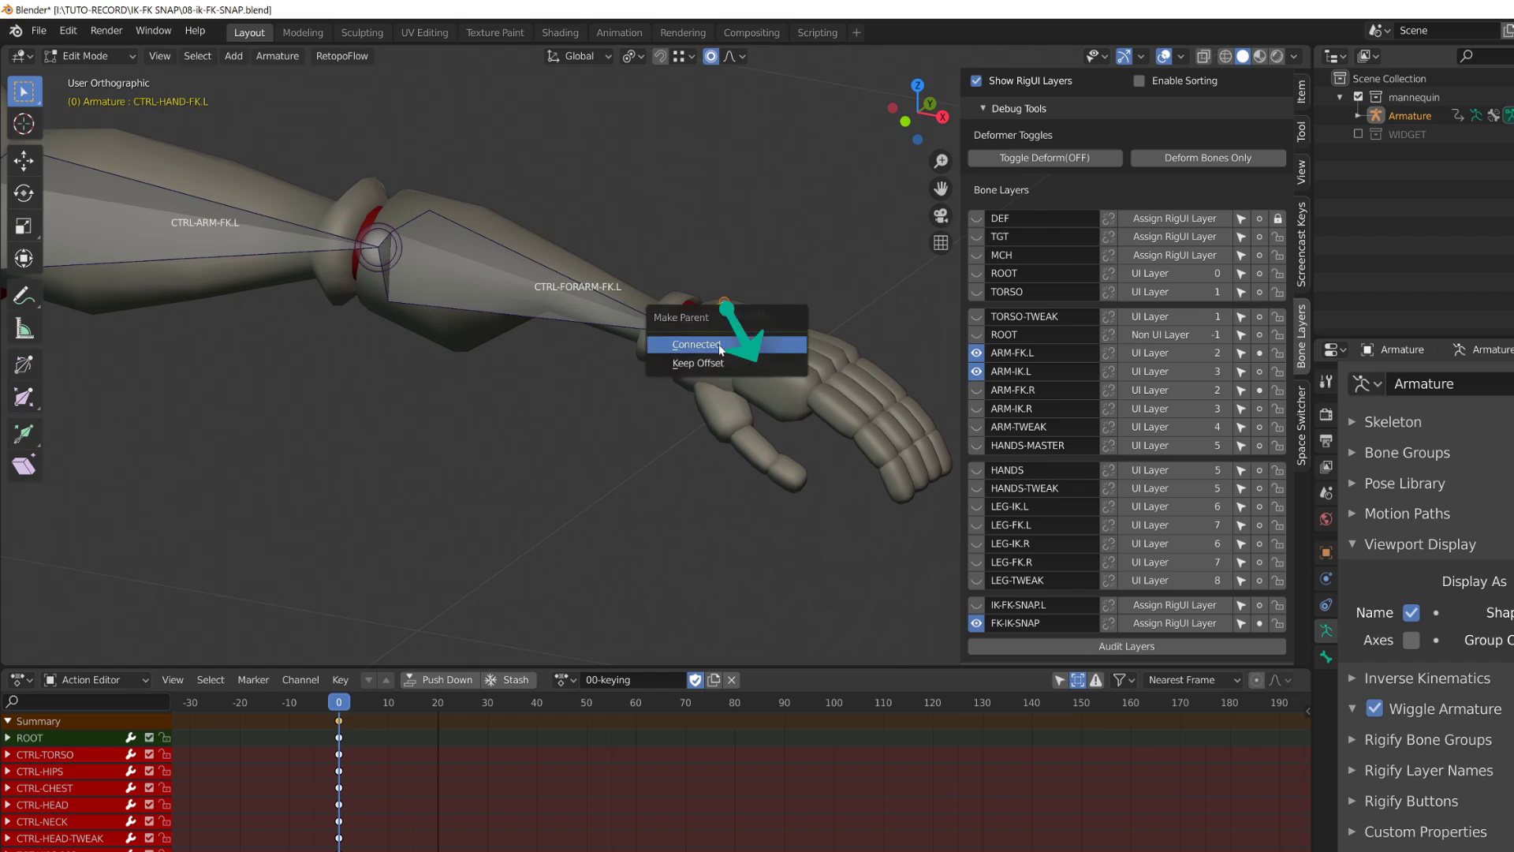
left_click(717, 344)
Parent FK-TO-IK-ARM.POLE.L to CTRL-ARM-FK.L with Keep Offset
scroll(771, 256, "down", 5)
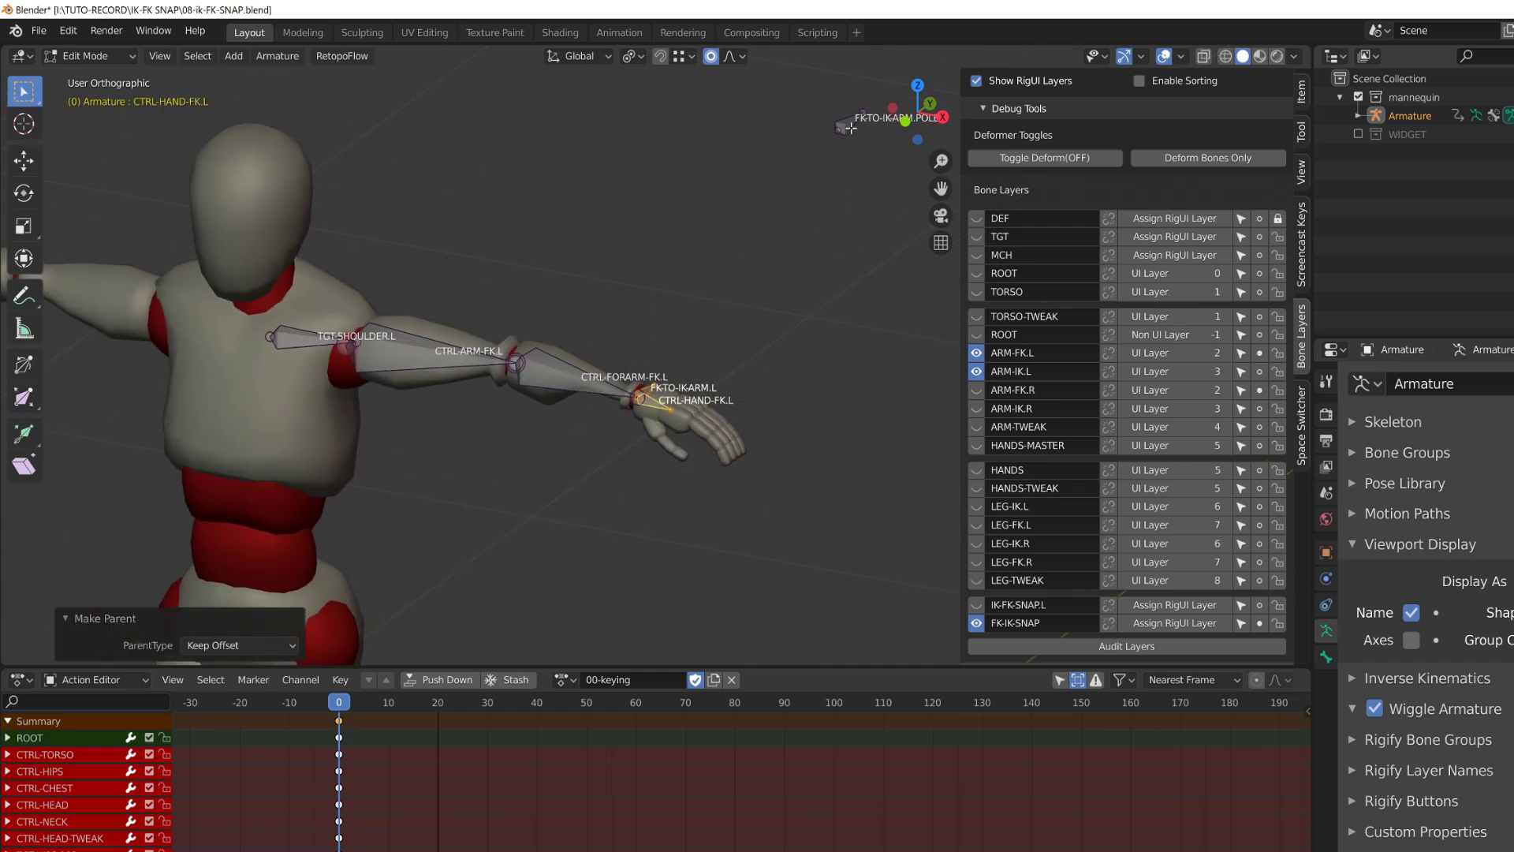
left_click(850, 126)
left_click(434, 356, "shift")
key("ctrl+p")
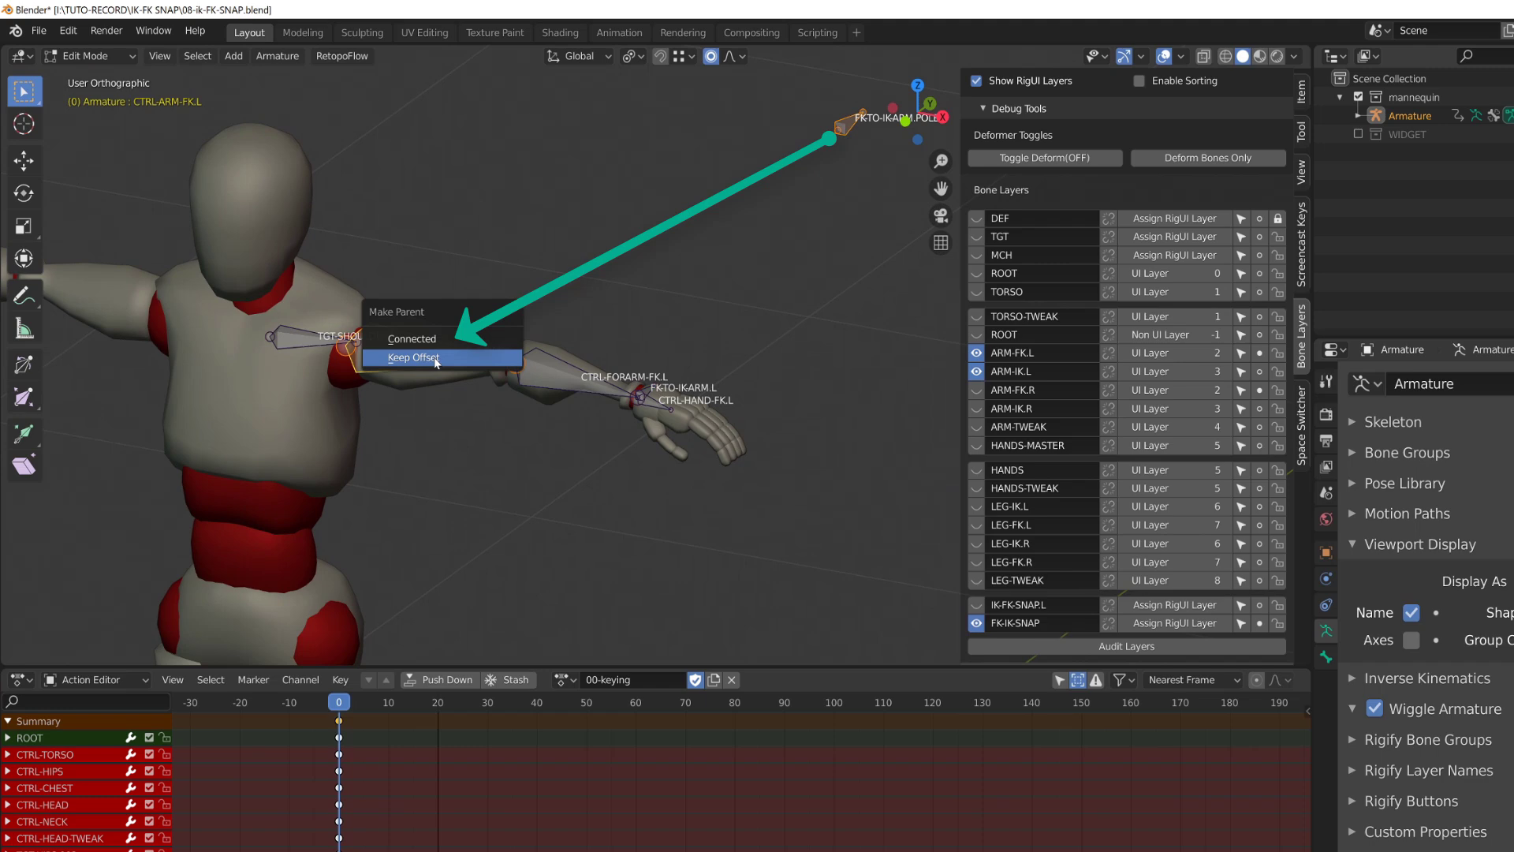
left_click(435, 356)
In pose mode, assign wgt-snap as the custom object of FK-TO-IK-ARM.POLE.L
key("Tab")
middle_click_drag(434, 357, 490, 352)
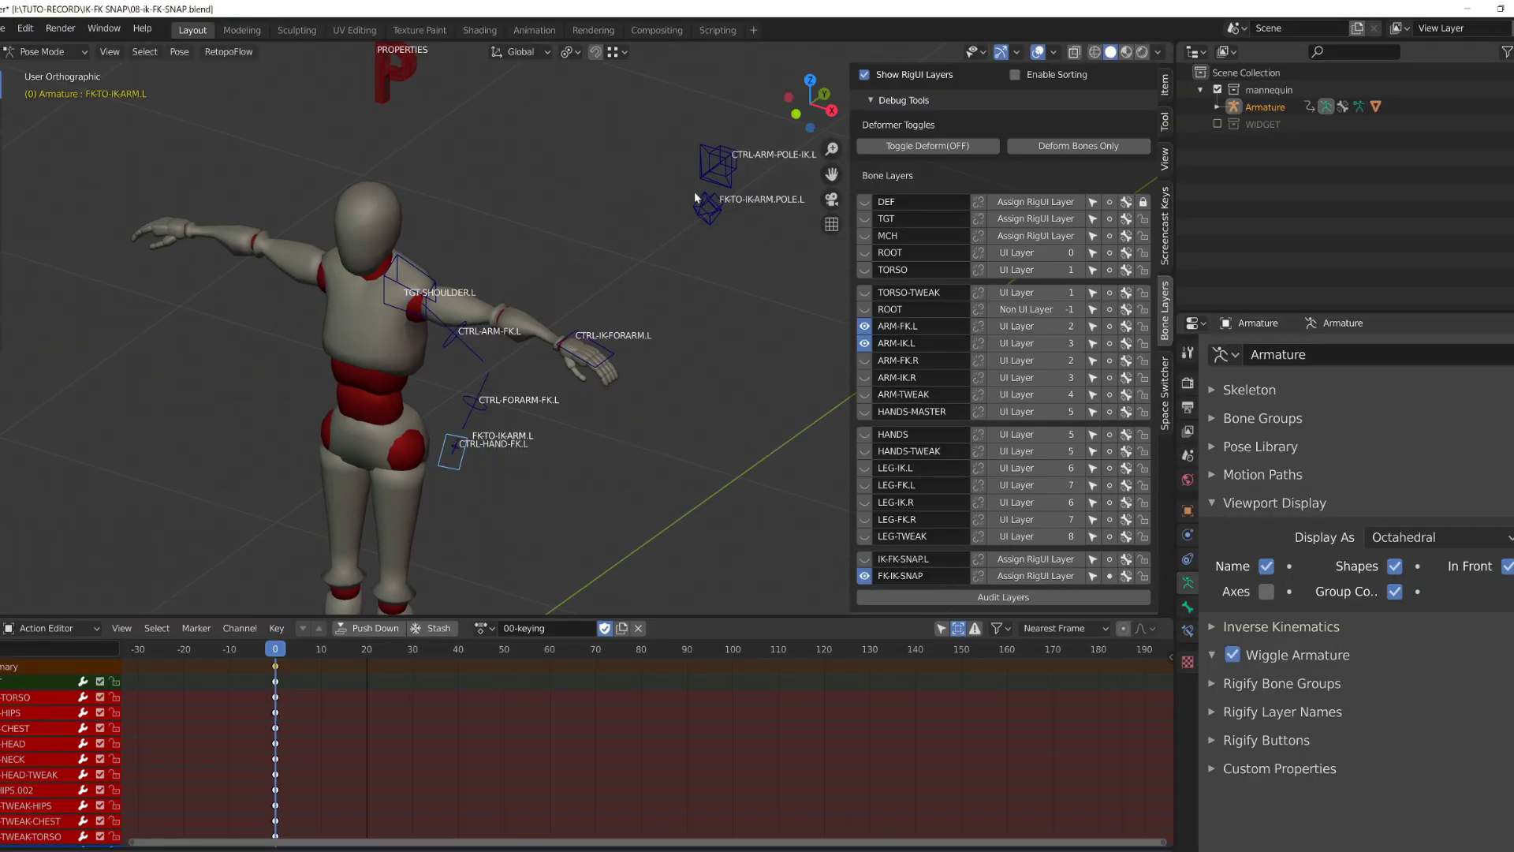
left_click(697, 198)
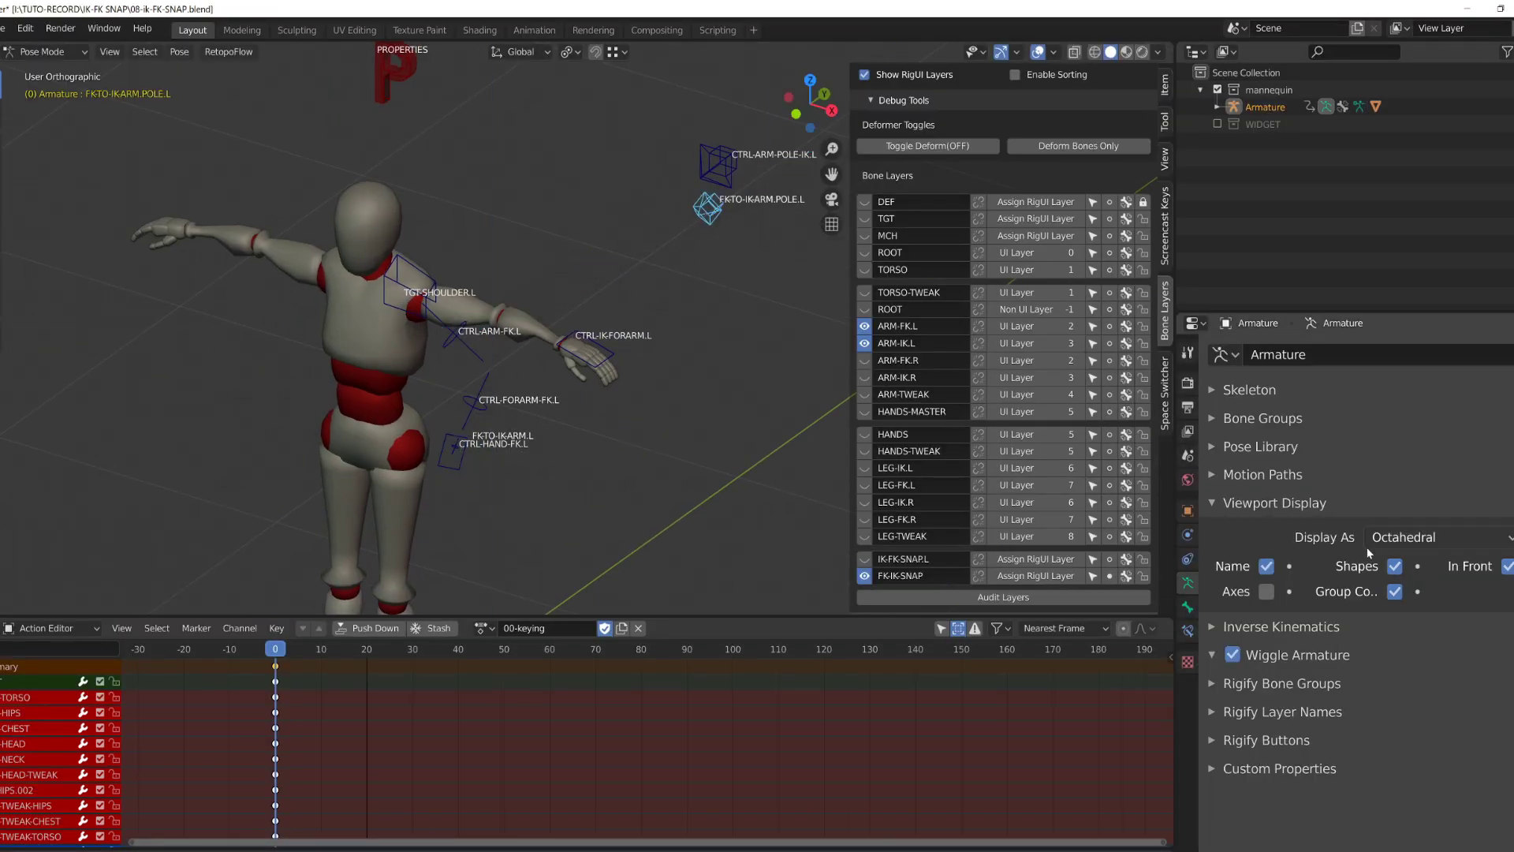
key("ctrl+Tab")
scroll(1352, 622, "down", 3)
left_click(1419, 761)
type("wgt-snap")
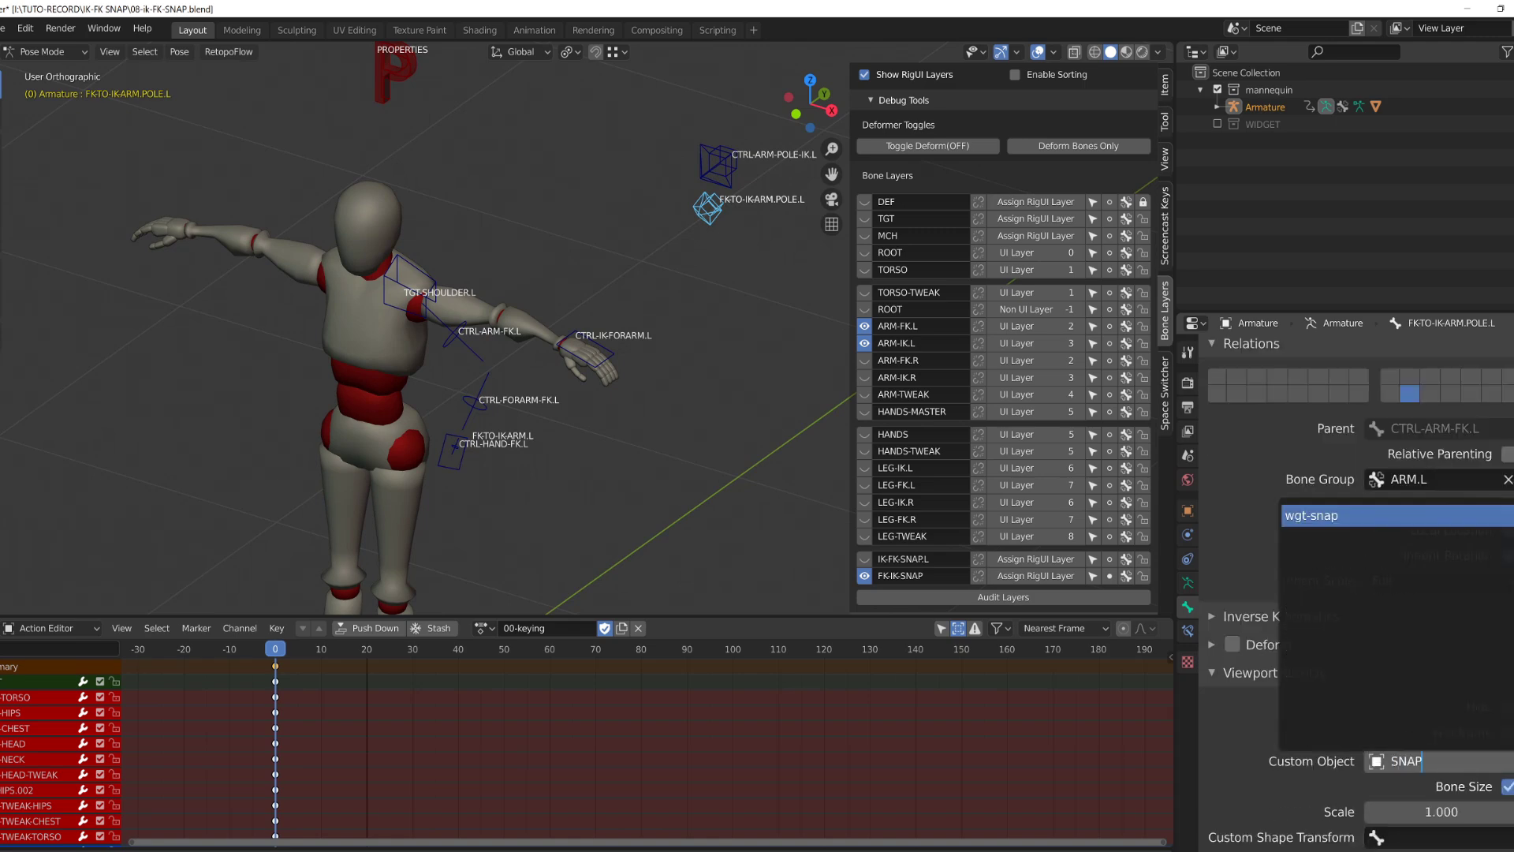
key("Return")
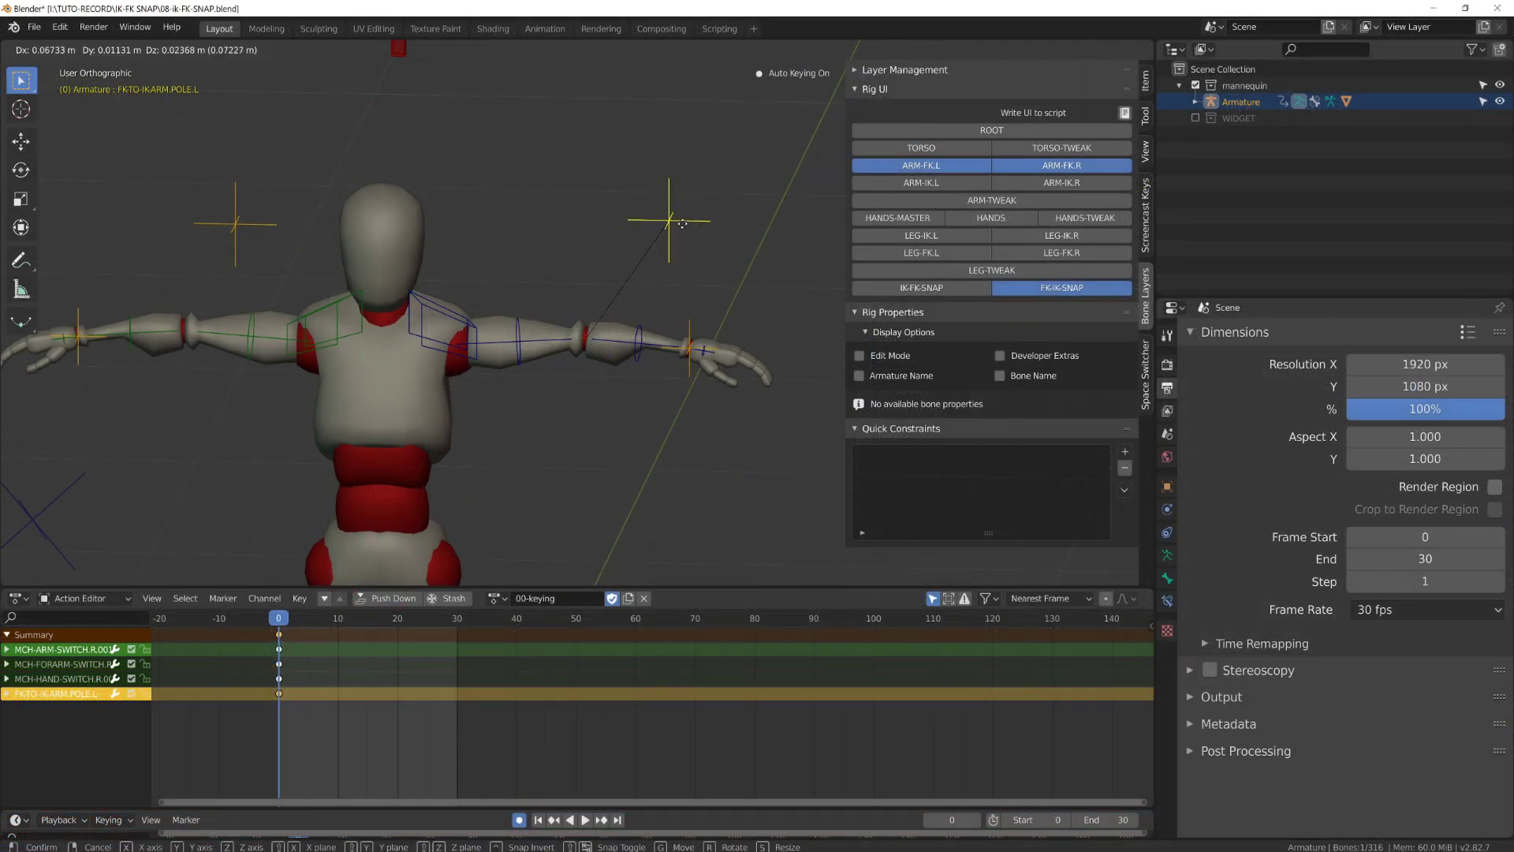
Test the left snap bones by moving them and by rotating CTRL-ARM-FK.L and CTRL-FORARM-FK.L, the forearm about global Z
left_click(693, 327)
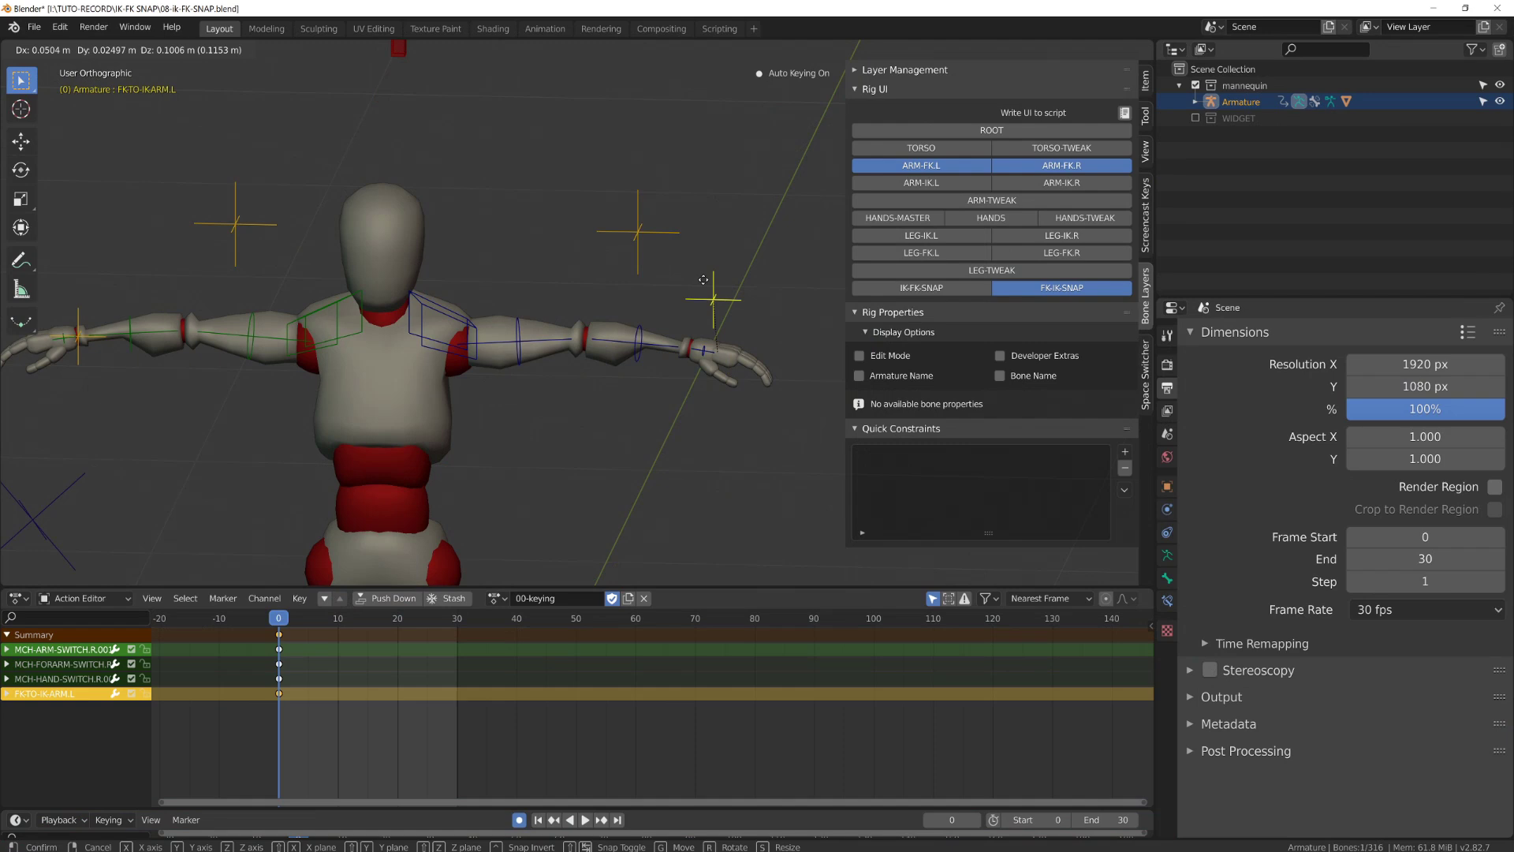
left_click(550, 344)
middle_click_drag(623, 368, 642, 352)
key("r")
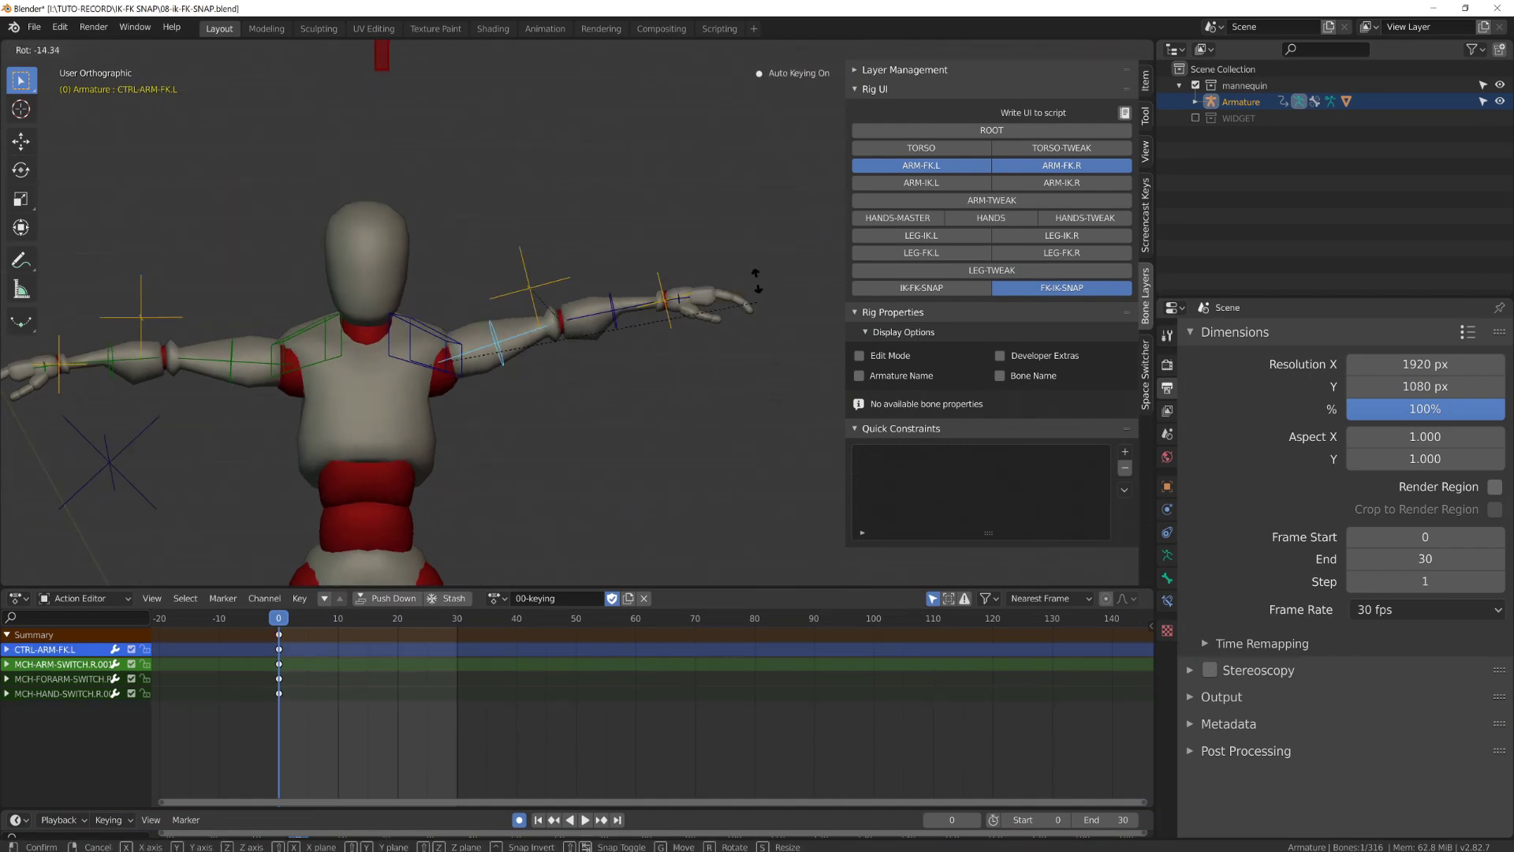
right_click(732, 333)
key("r")
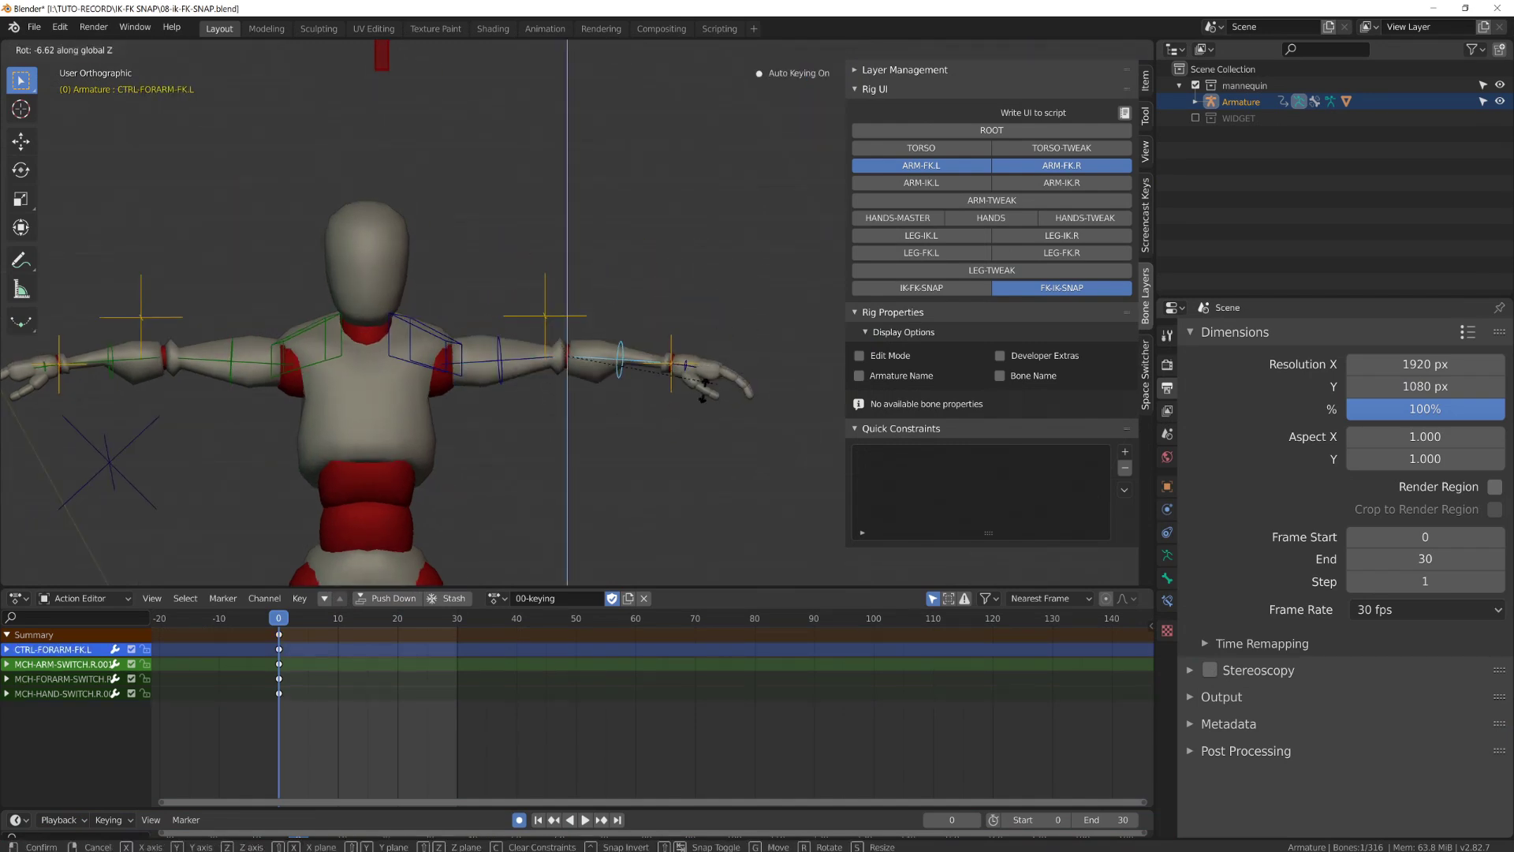
left_click(667, 406)
Try moving the left wrist bone and CTRL-ARM-FK.L, cancelling each move
left_click(673, 370)
middle_click_drag(673, 369, 617, 371)
key("g")
right_click(698, 362)
left_click(507, 351)
key("g")
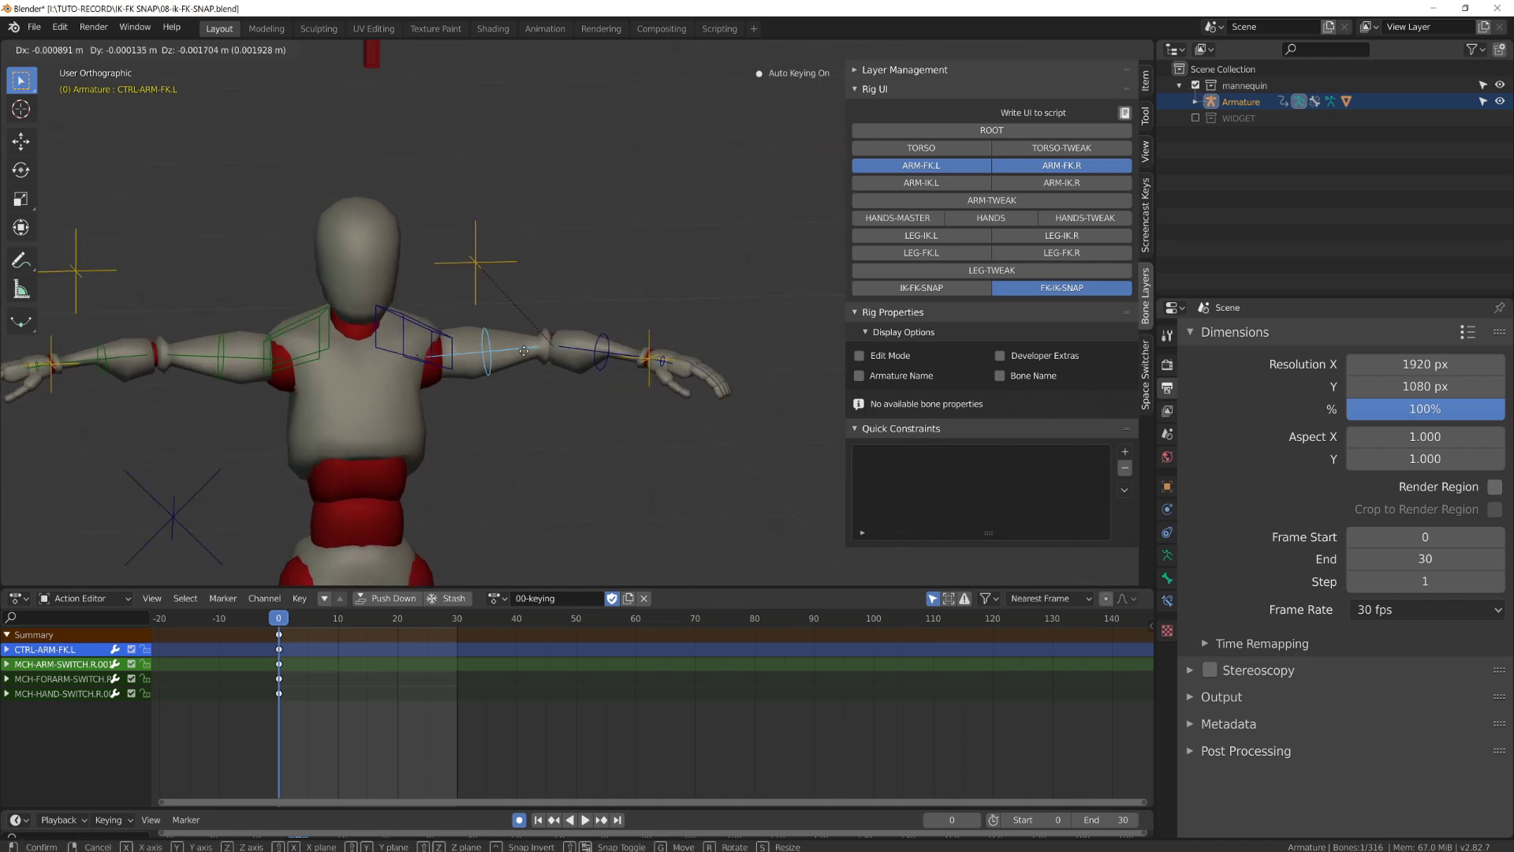
right_click(550, 325)
scroll(510, 348, "down", 5)
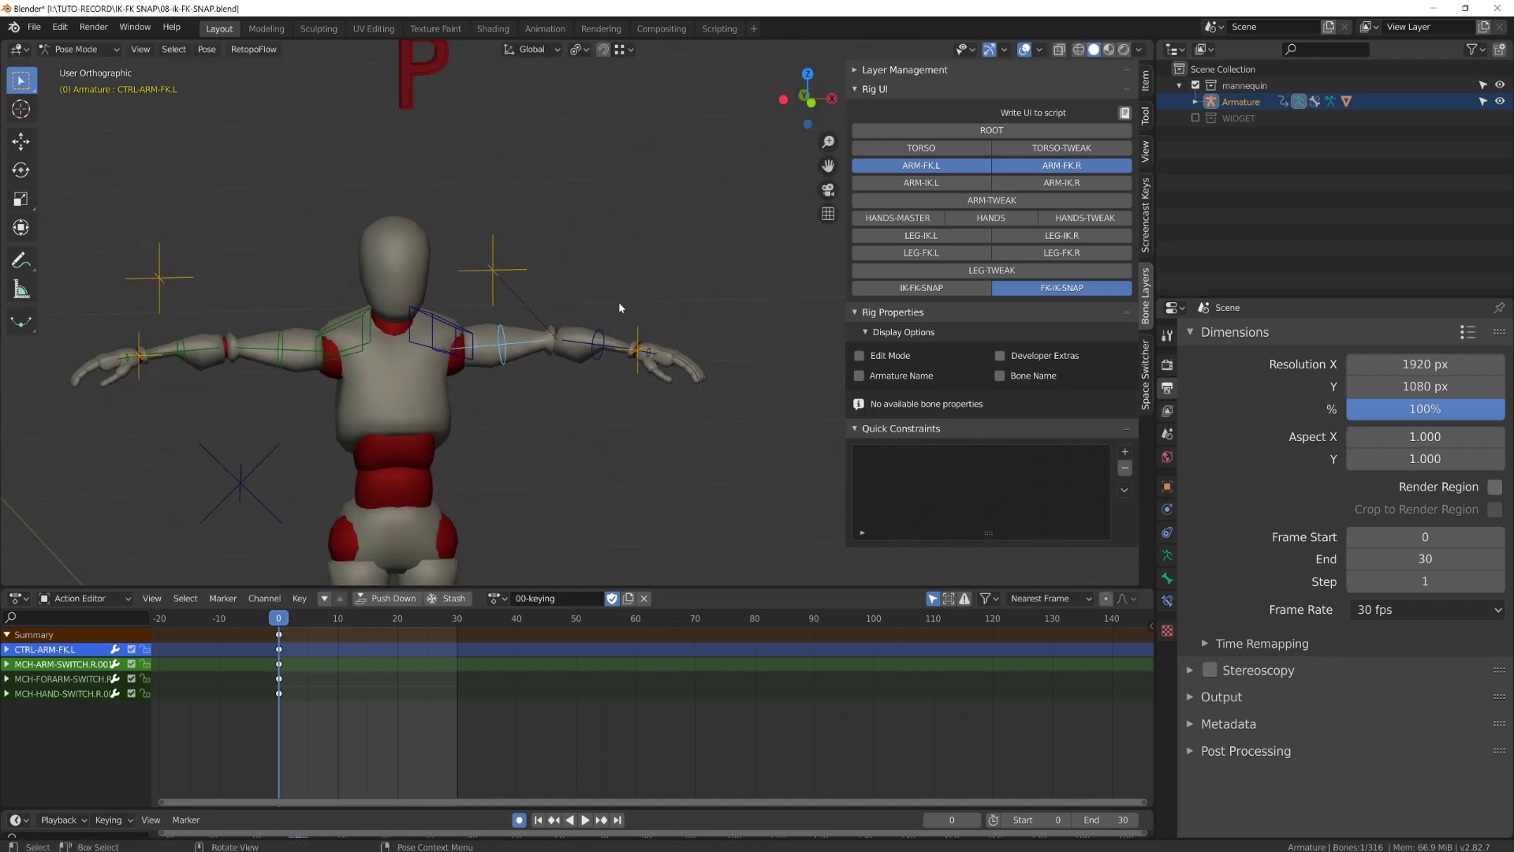
middle_click_drag(619, 301, 678, 396)
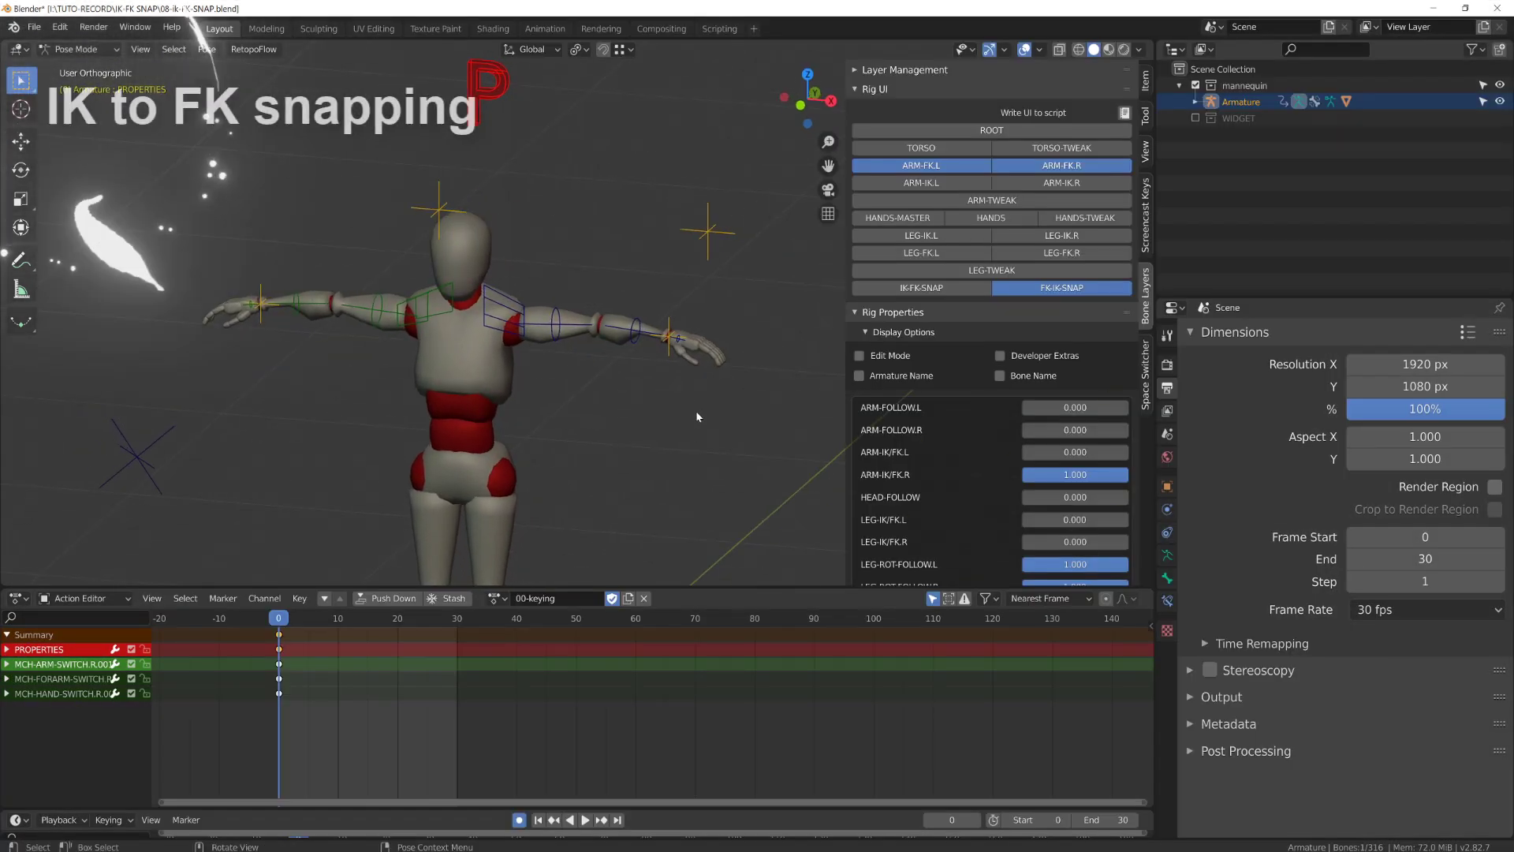
Show the ARM-IK.L and ARM-IK.R layers in place of both ARM-FK layers and select CTRL-IK-FORARM.L
left_click(951, 182)
left_click(958, 166)
left_click_drag(600, 361, 574, 366, "alt")
left_click(704, 357)
left_click_drag(714, 359, 689, 359, "alt")
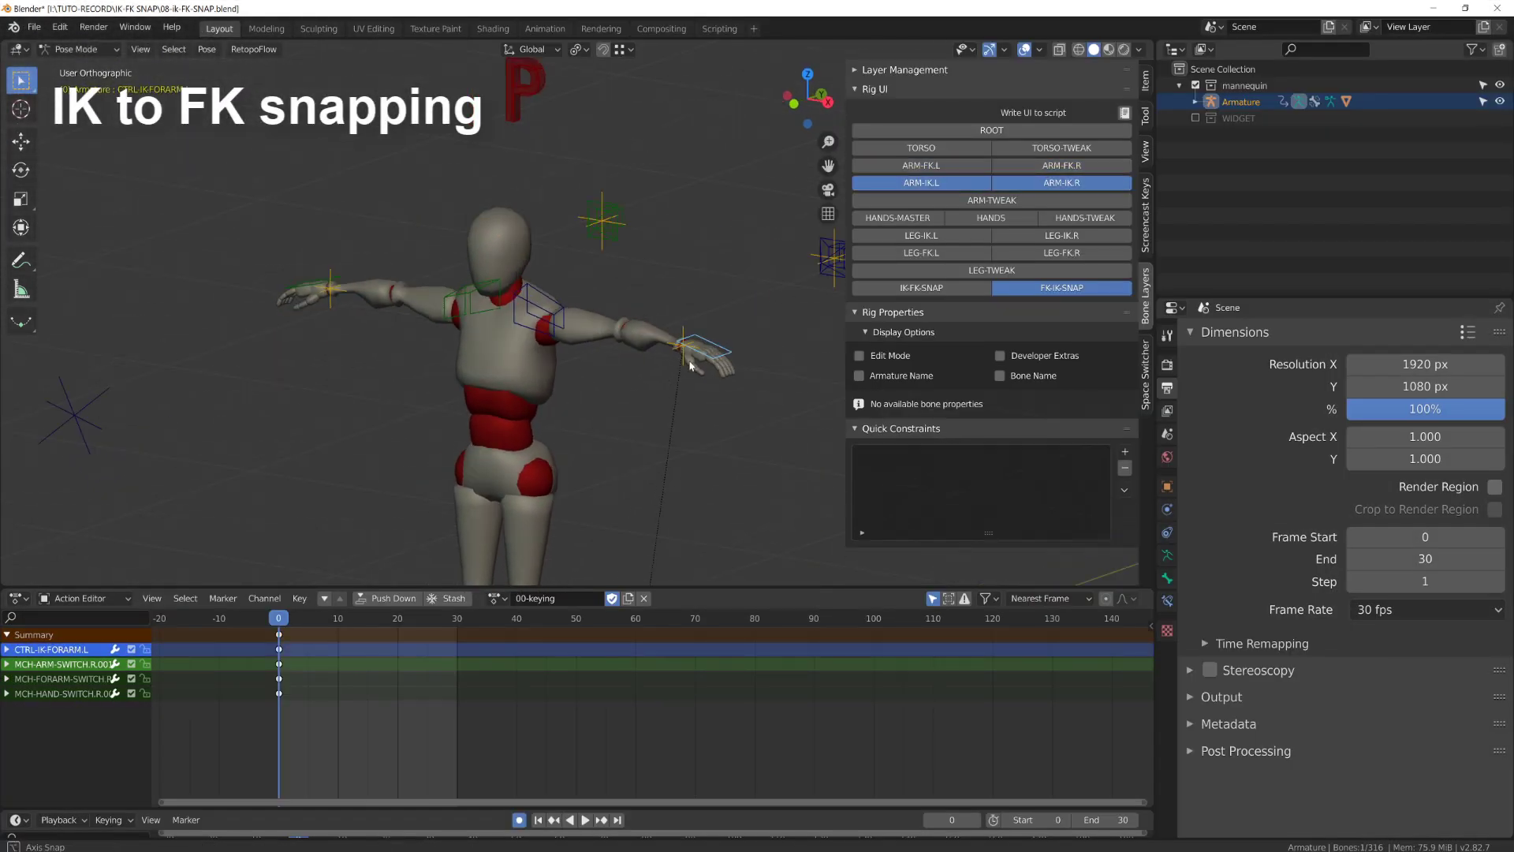
Pose the left arm by moving and rotating CTRL-IK-FORARM.L until the bent arm's hand is raised upright in front of the body
key("g")
left_click(556, 379)
key("r")
key("z")
left_click(536, 488)
left_click_drag(536, 489, 414, 461, "alt")
key("g")
left_click(418, 415)
key("r")
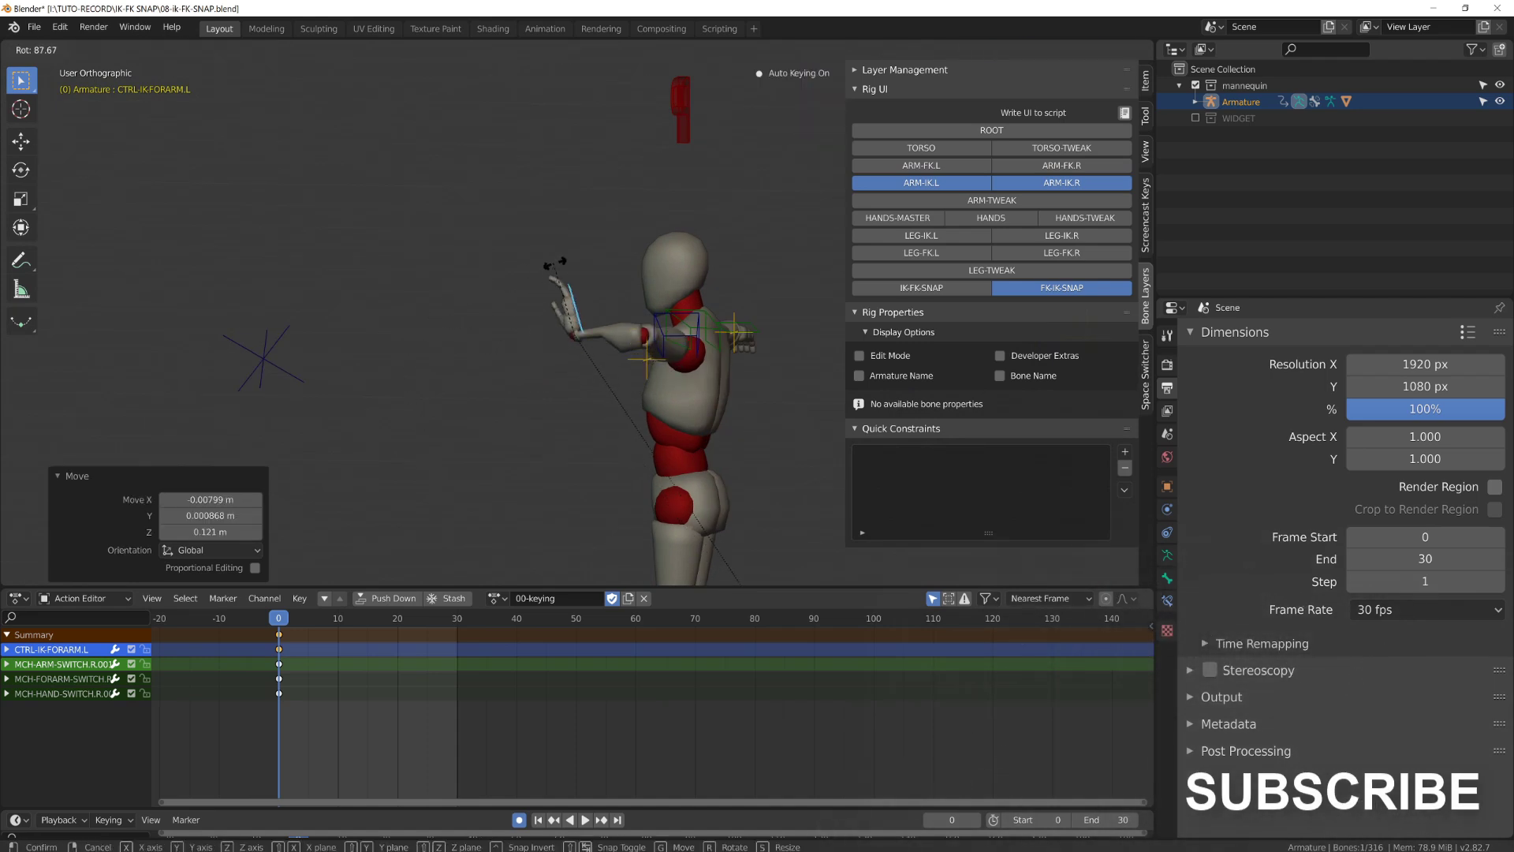
left_click(551, 268)
key("g")
left_click(560, 287)
Show the IK-FK-SNAP layer in place of FK-IK-SNAP and rotate the left IK hand control further
left_click_drag(560, 287, 694, 307, "alt")
left_click(975, 288)
left_click(1018, 293)
middle_click_drag(789, 345, 612, 315)
key("r")
left_click(588, 300)
Move CTRL-ARM-POLE-IK.L down to lower the left elbow
left_click(691, 279)
key("g")
left_click(737, 433)
middle_click_drag(737, 432, 703, 453)
key("g")
left_click(685, 483)
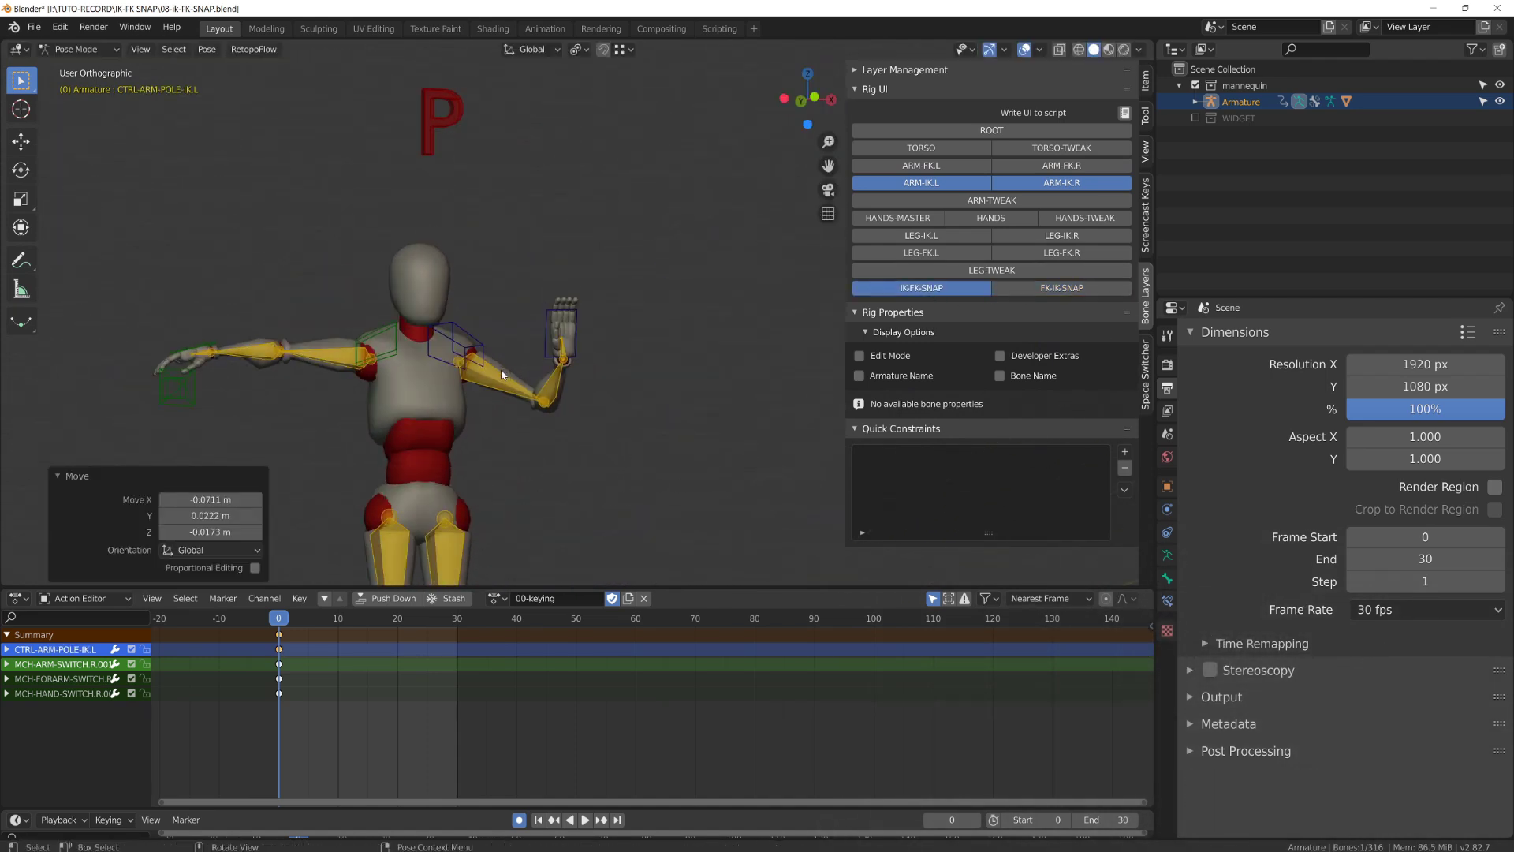
Rotate the left shoulder control TGT-SHOULDER.L slightly
left_click(465, 341)
key("r")
left_click(481, 328)
middle_click_drag(481, 328, 578, 354)
Refine the left hand pose by moving CTRL-IK-FORARM.L and rotating it about global Z and by about 15.1° in the view
left_click(576, 350)
left_click(568, 333)
key("g")
left_click_drag(568, 333, 619, 355, "alt")
left_click(629, 322)
key("r")
key("z")
left_click(592, 263)
key("r")
left_click(570, 259)
scroll(560, 321, "up", 3)
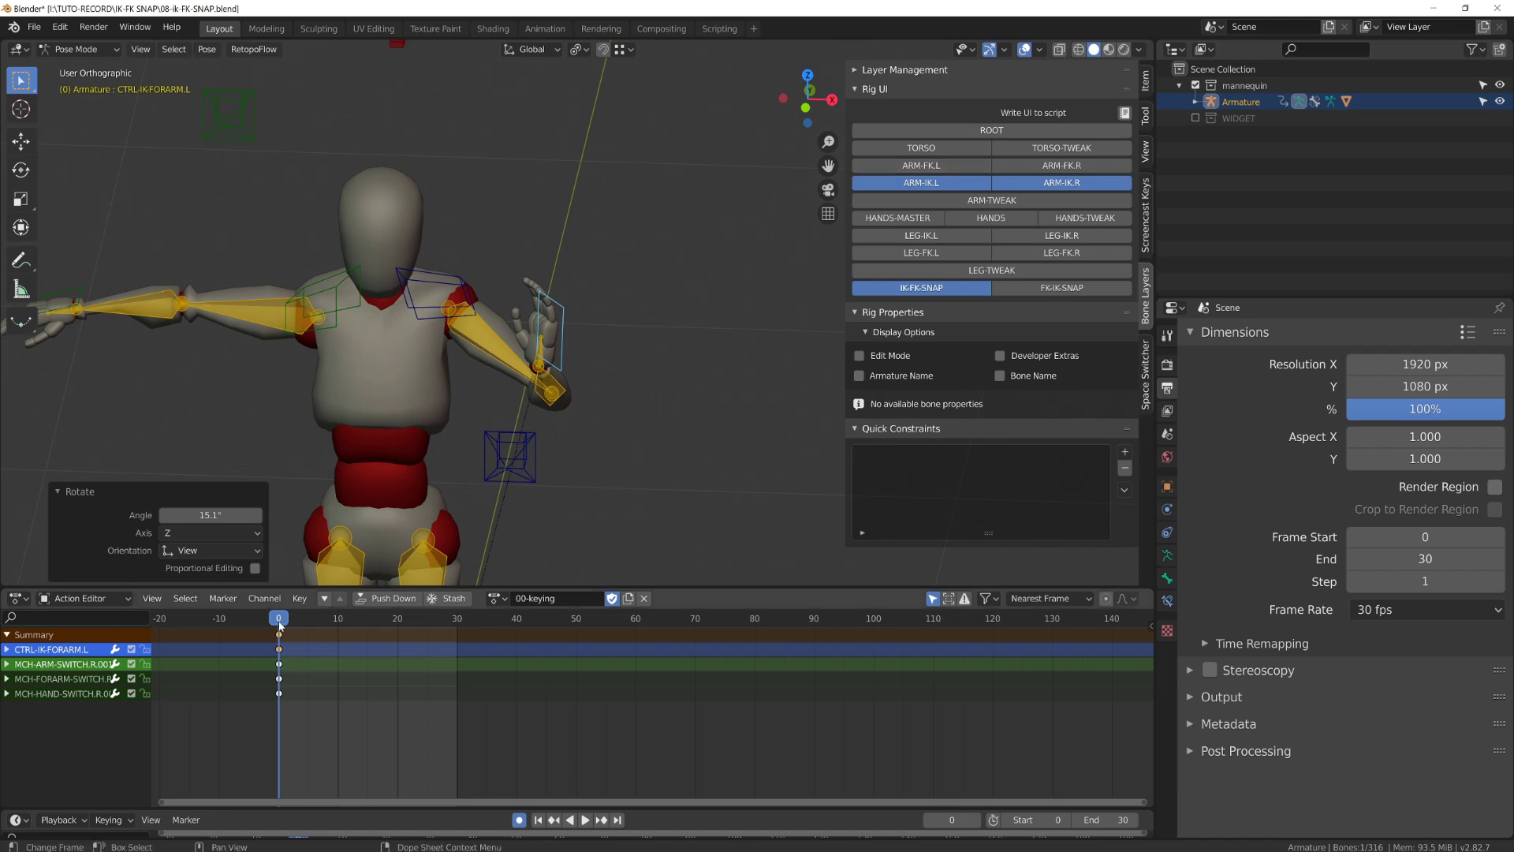
Keyframe the Available channels of CTRL-IK-FORARM.L, CTRL-ARM-POLE-IK.L and TGT-SHOULDER.L at frame 10
middle_click_drag(439, 482, 470, 402)
left_click(477, 473, "shift")
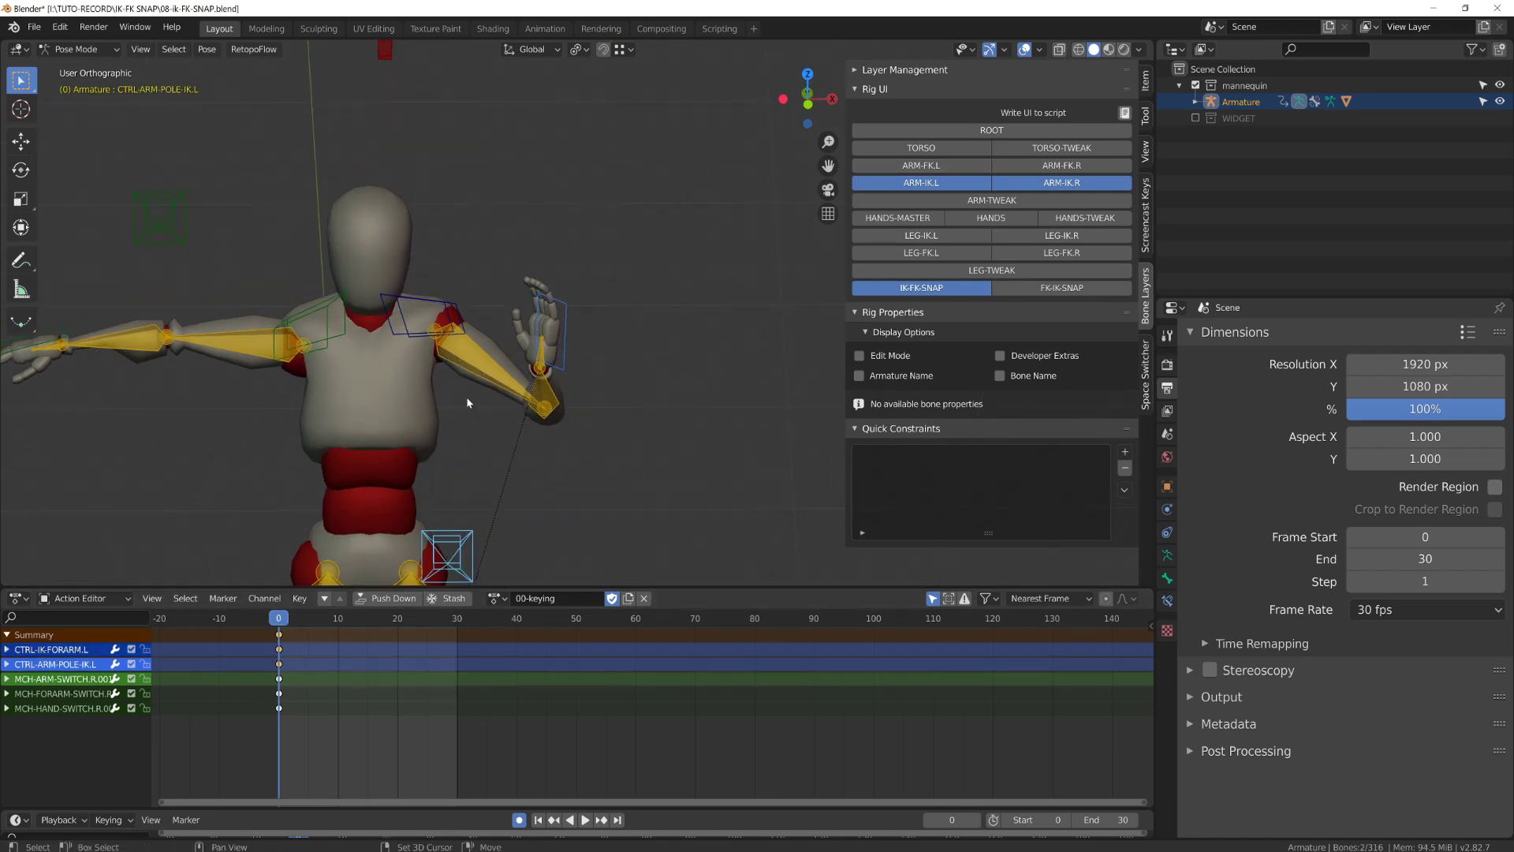
left_click(430, 306, "shift")
left_click_drag(282, 622, 336, 629)
key("space")
key("i")
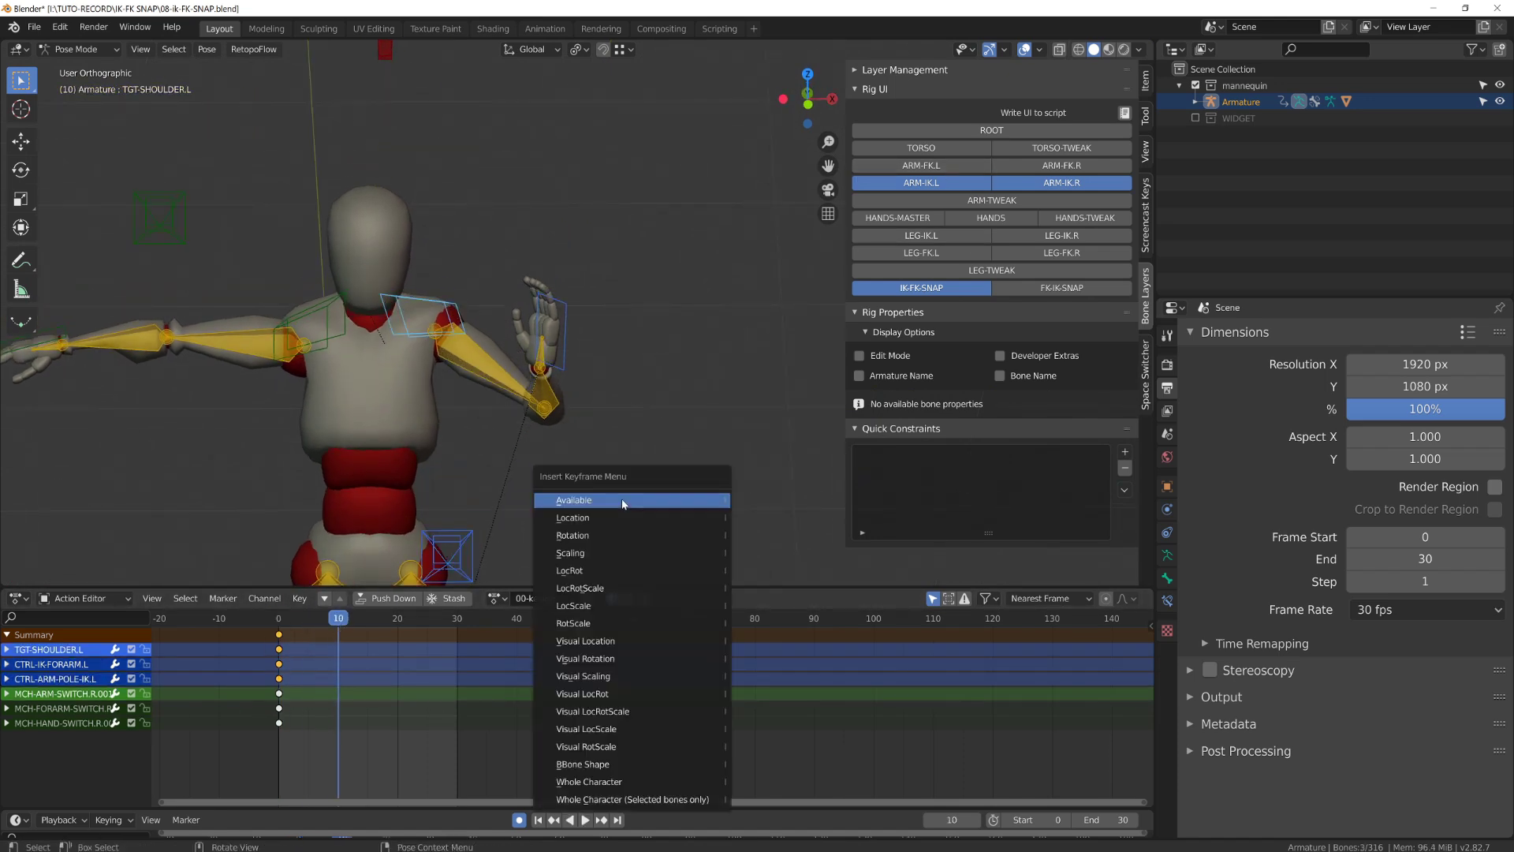
left_click(623, 502)
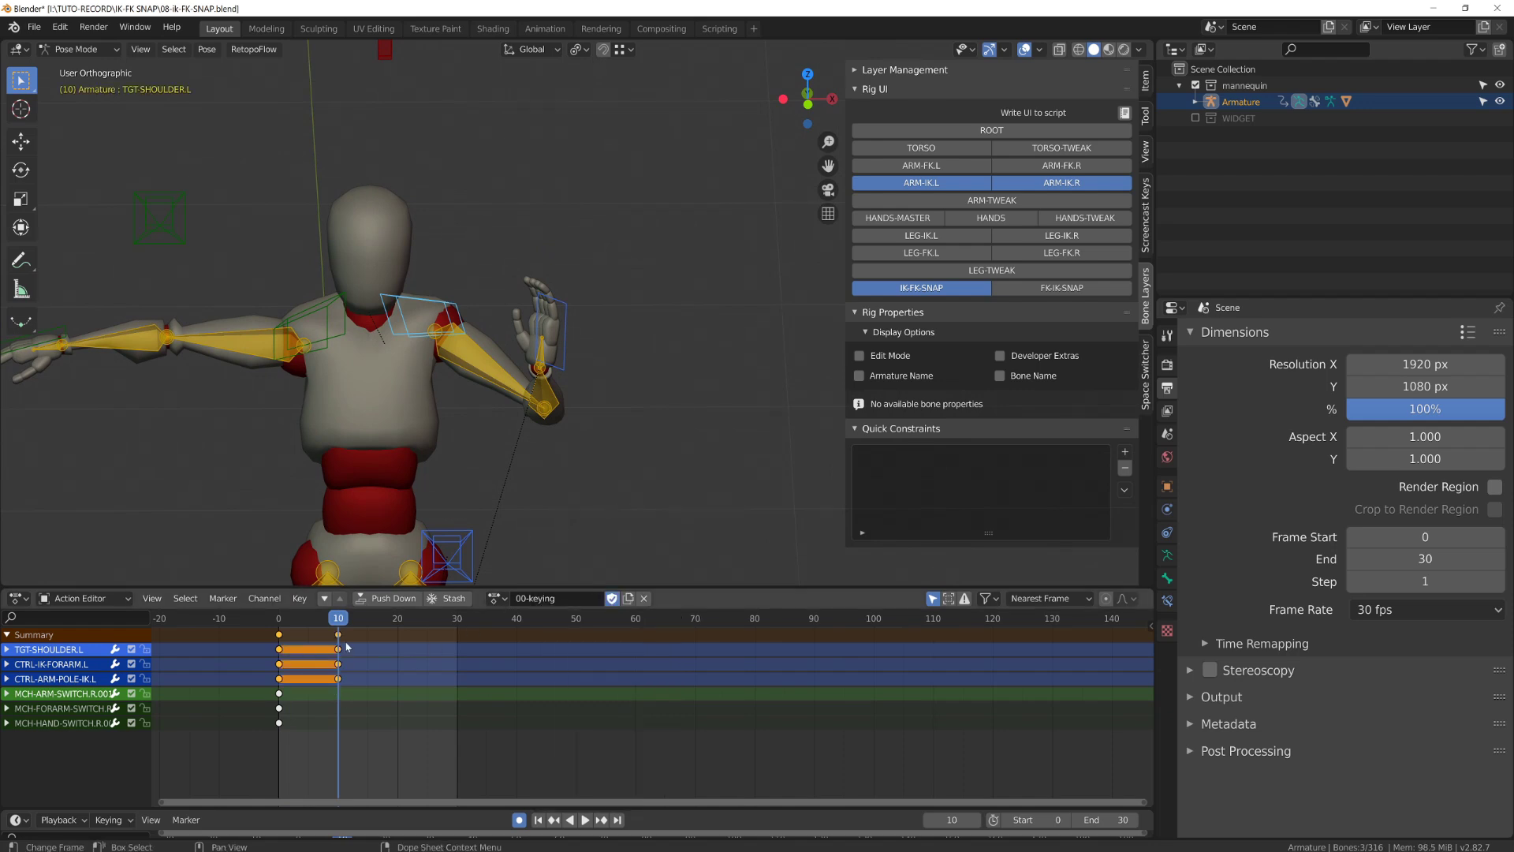
Select the PROPERTIES bone and test the left arm's switch by sliding ARM-IK/FK.L
middle_click_drag(581, 391, 636, 374, "shift")
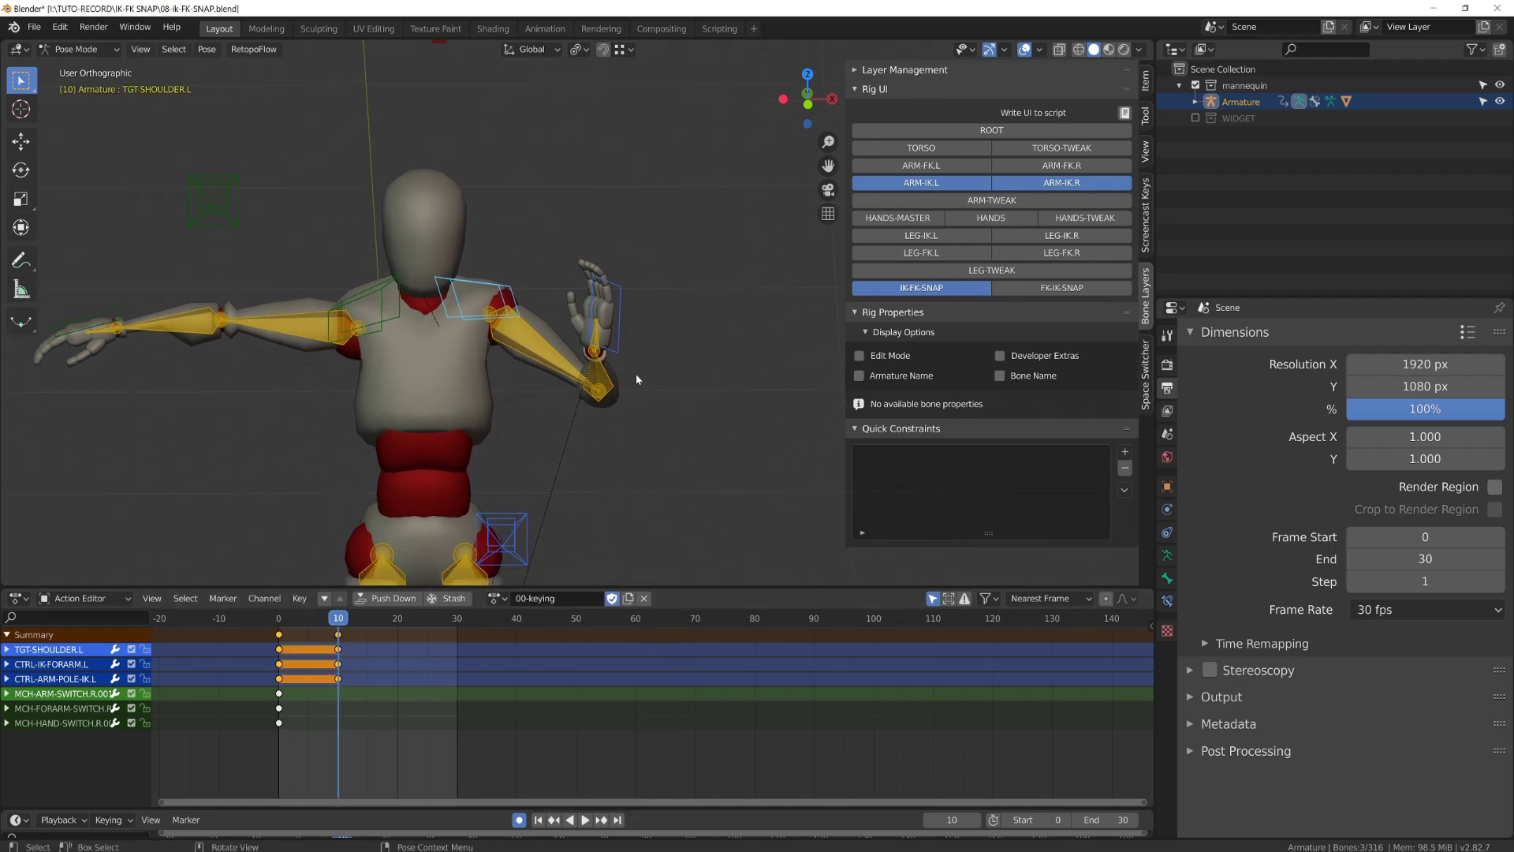
scroll(453, 121, "down", 3)
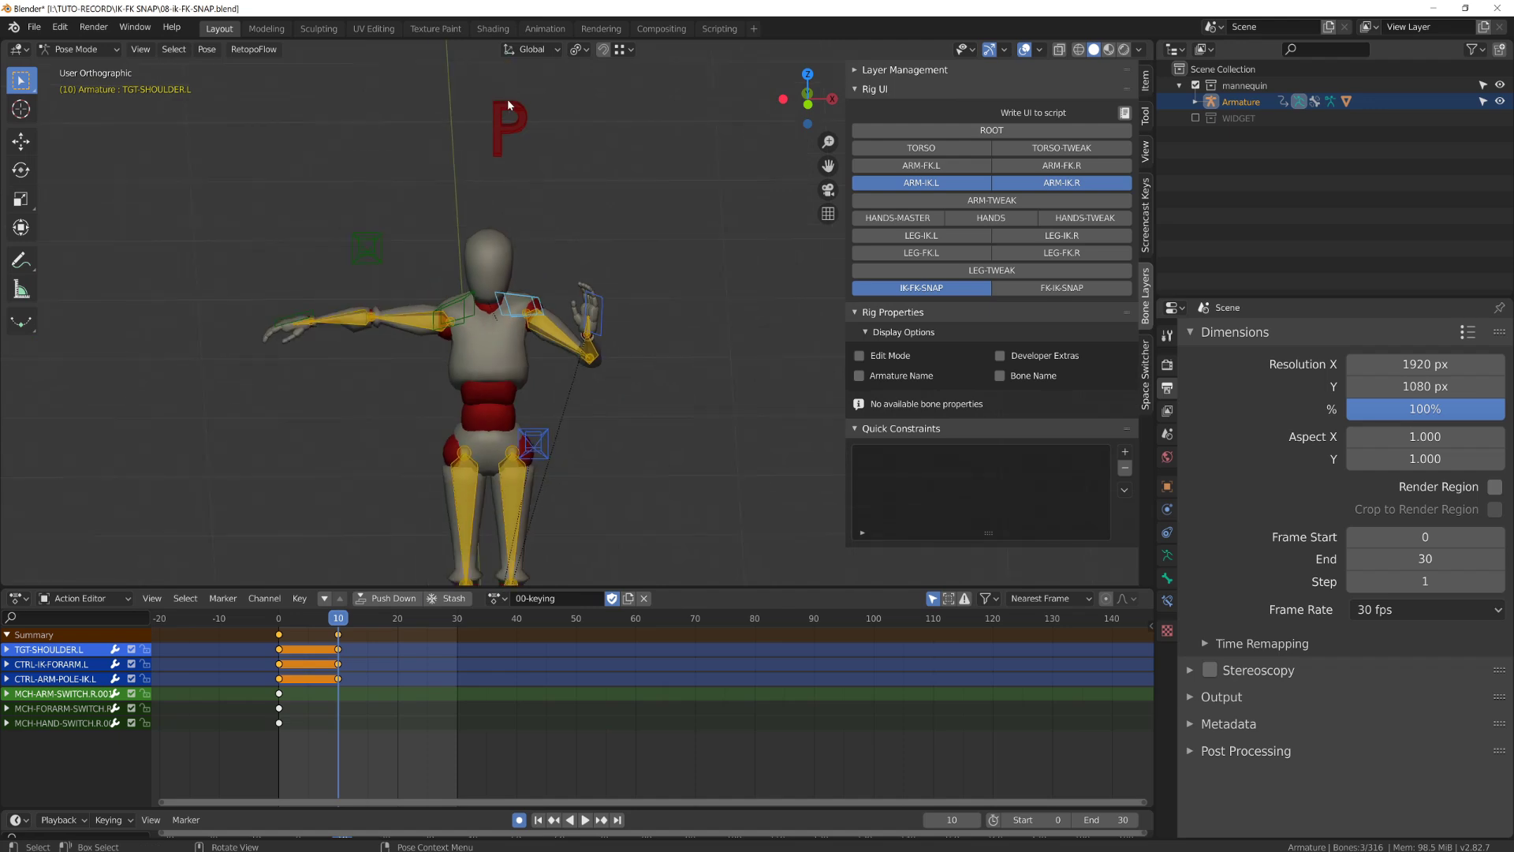
left_click(499, 112)
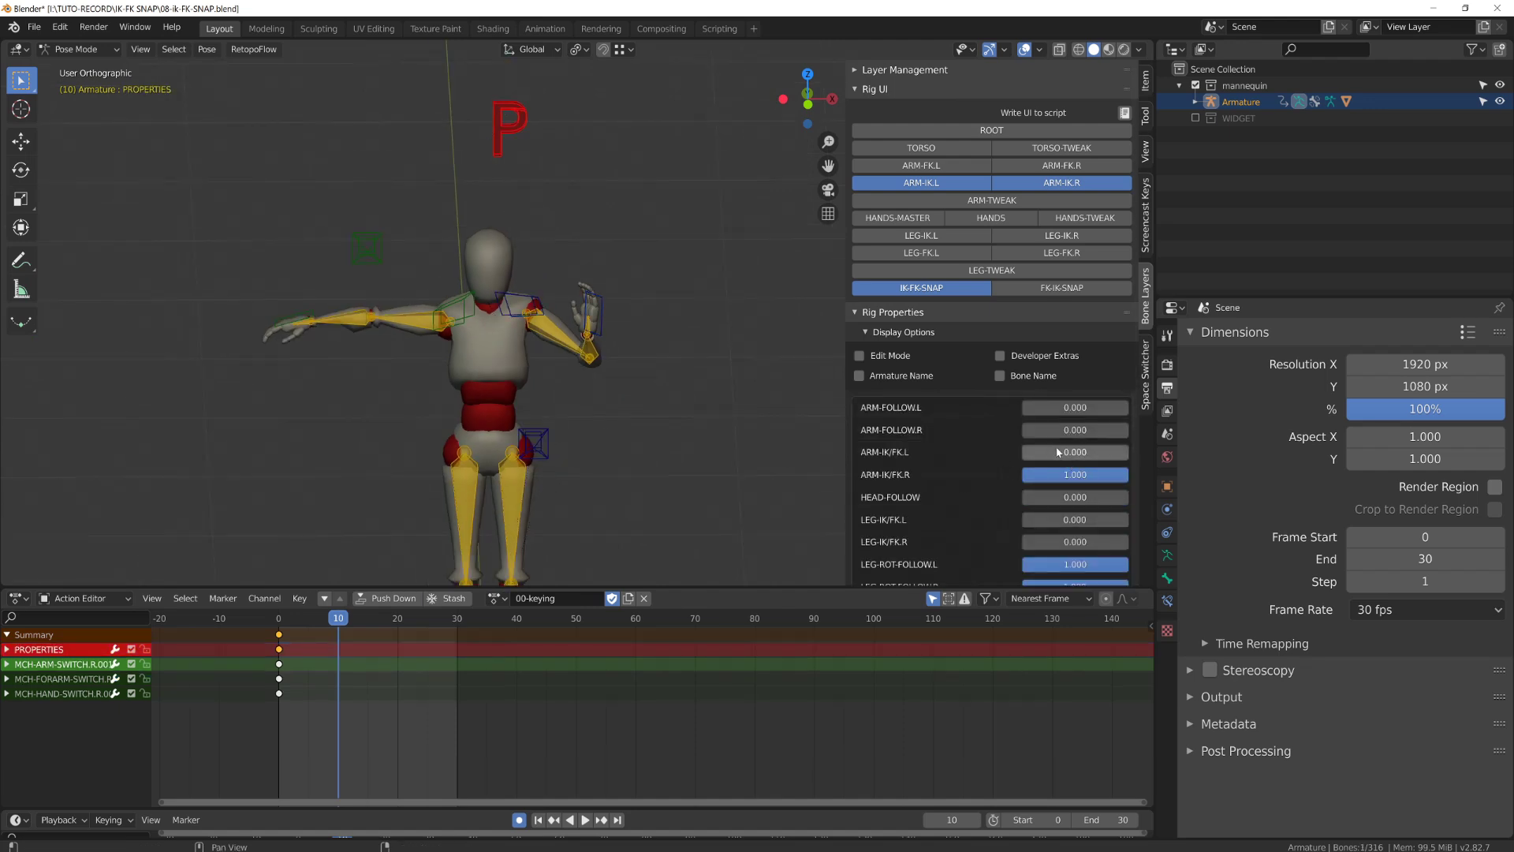
left_click_drag(1040, 452, 1087, 452)
Show the ARM-FK.L layer together with ARM-IK.L and IK-FK-SNAP, and hide ARM-IK.R
left_click(953, 165)
left_click(1035, 168)
left_click(1033, 181)
left_click(1031, 170)
left_click(975, 287)
left_click(922, 287)
scroll(623, 371, "up", 4)
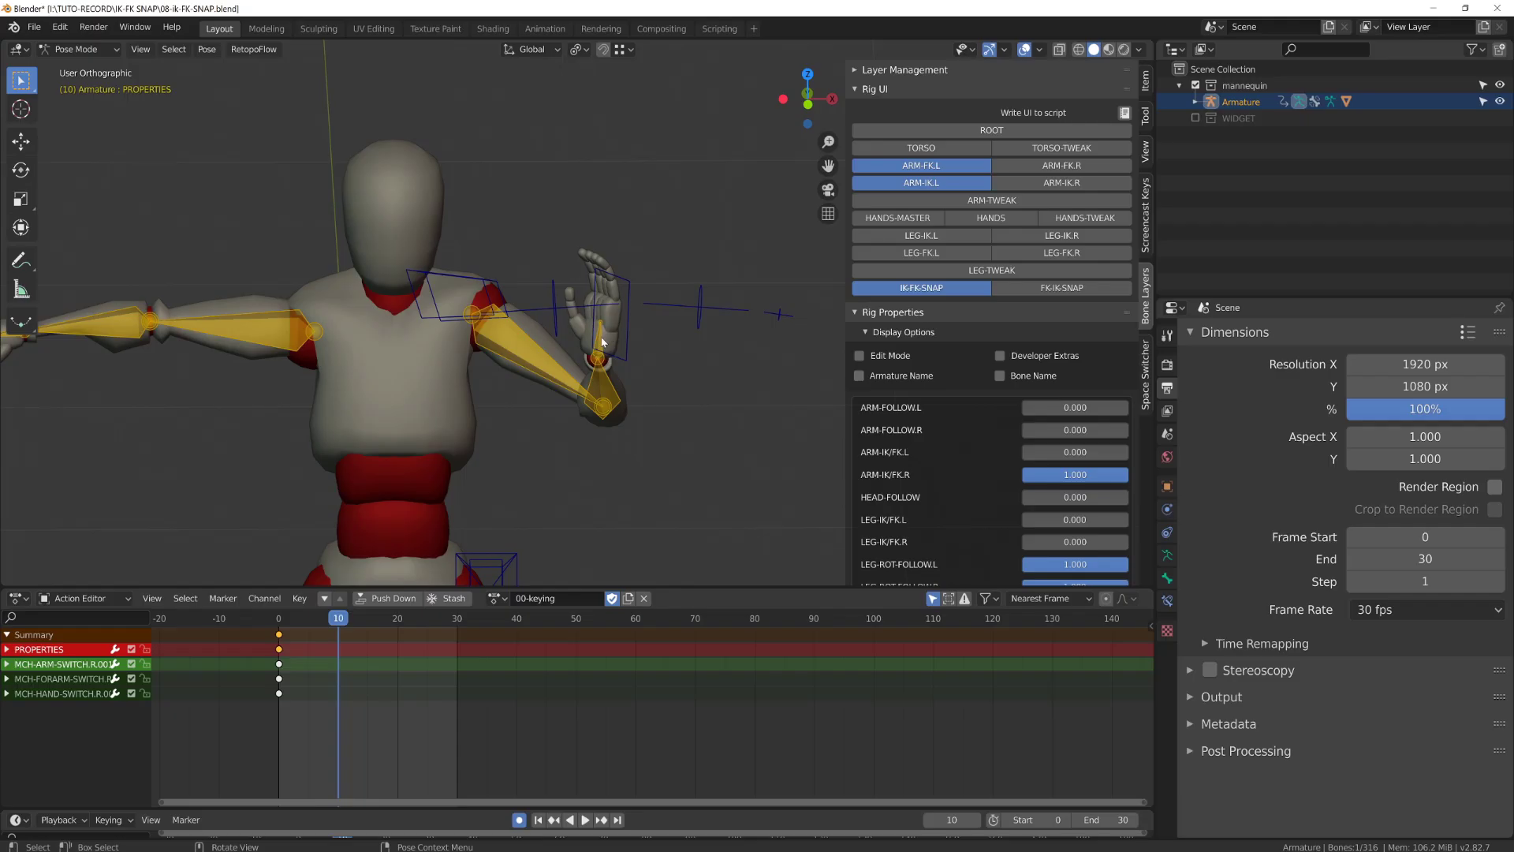
Add a Copy Transforms constraint to CTRL-HAND-FK.L targeting the left IK-to-FK snap hand bone
left_click(631, 378)
left_click(781, 317, "shift")
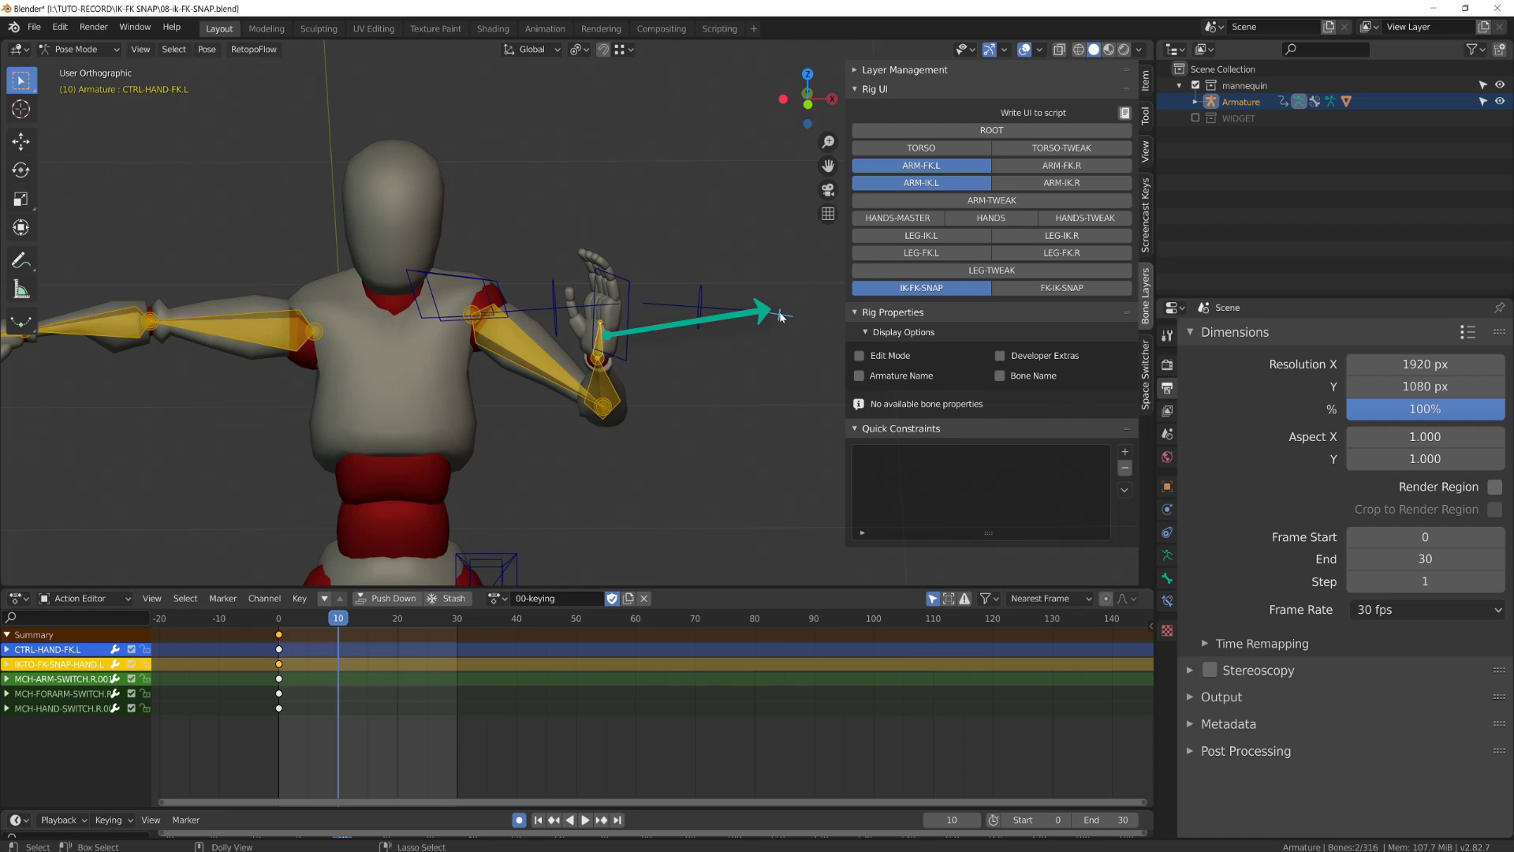
key("shift+ctrl+c")
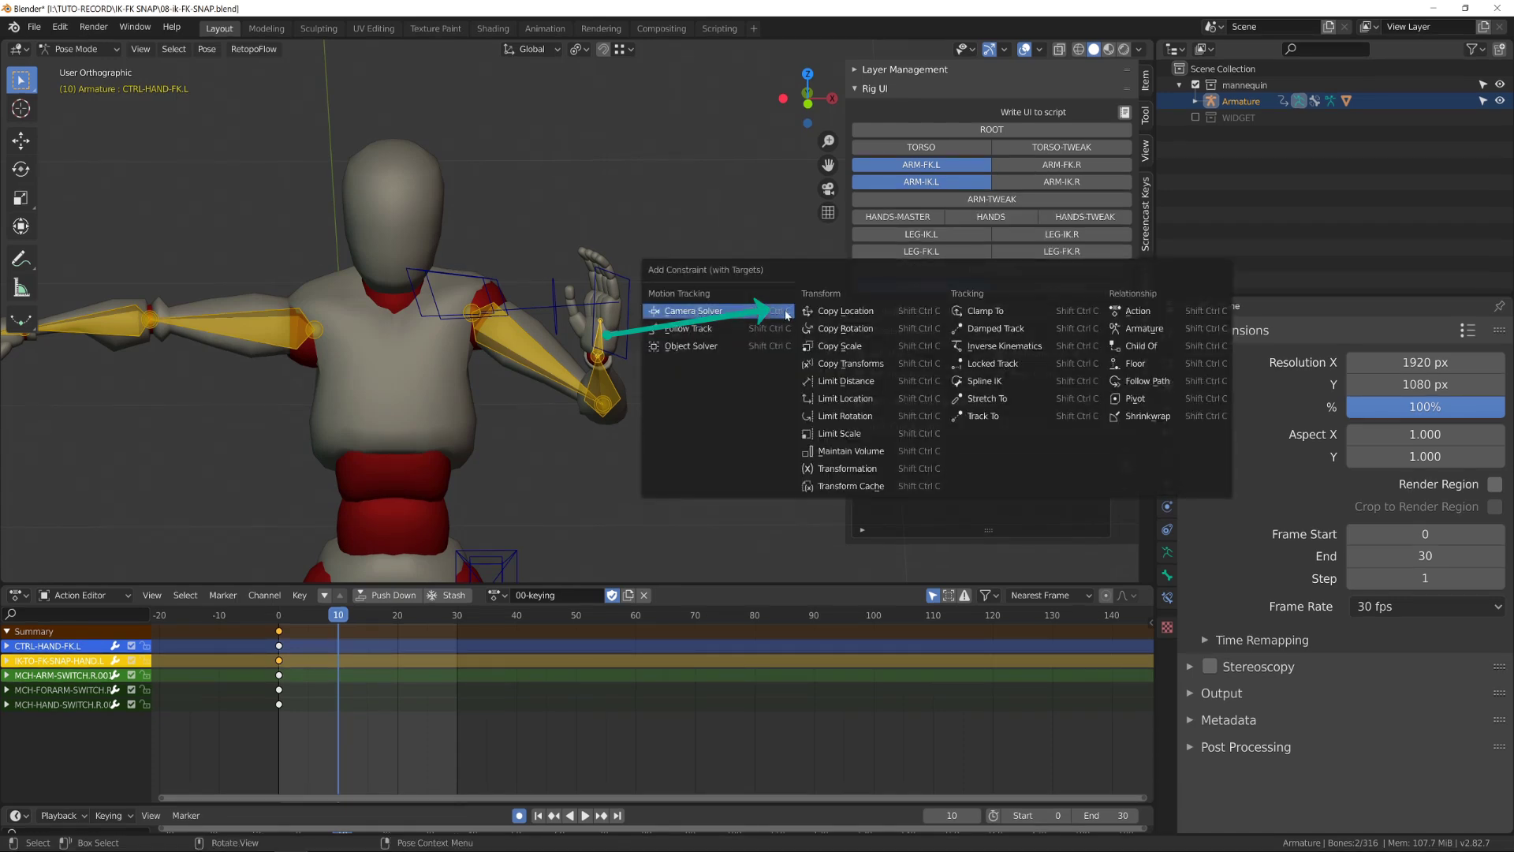
left_click(859, 365)
Add a Copy Transforms constraint to the left FK forearm control targeting IK-TO-FK-SNAP-FORARM.L
left_click(601, 389)
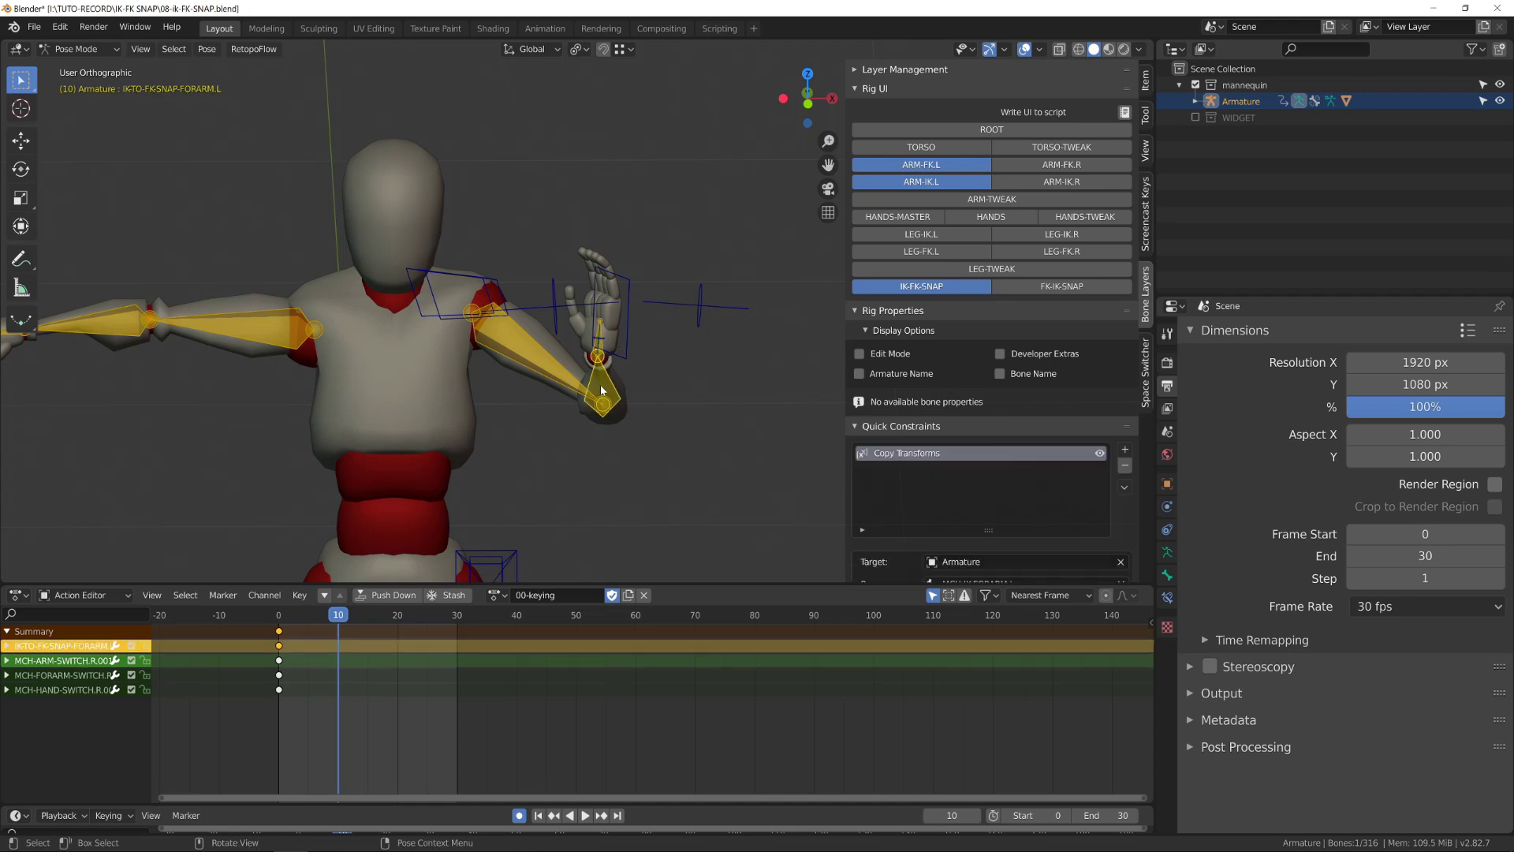
left_click(699, 315, "shift")
key("shift+ctrl+c")
left_click(729, 309)
Add a Copy Transforms constraint to CTRL-ARM-FK.L targeting IK-TO-FK-SNAP-ARM.L
left_click(549, 364)
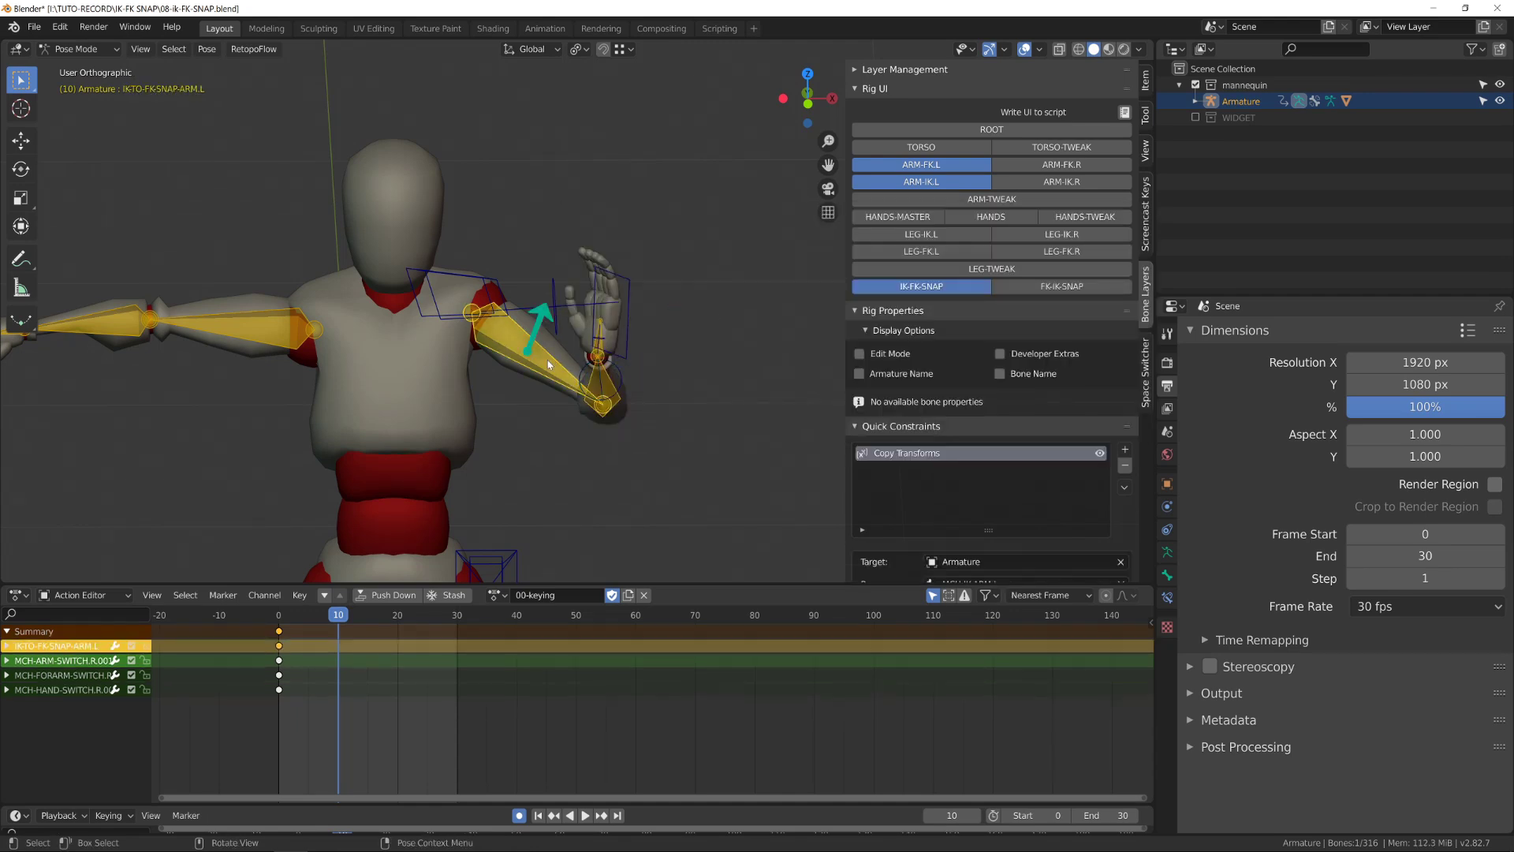
left_click(550, 312, "shift")
key("shift+ctrl+c")
left_click(597, 314)
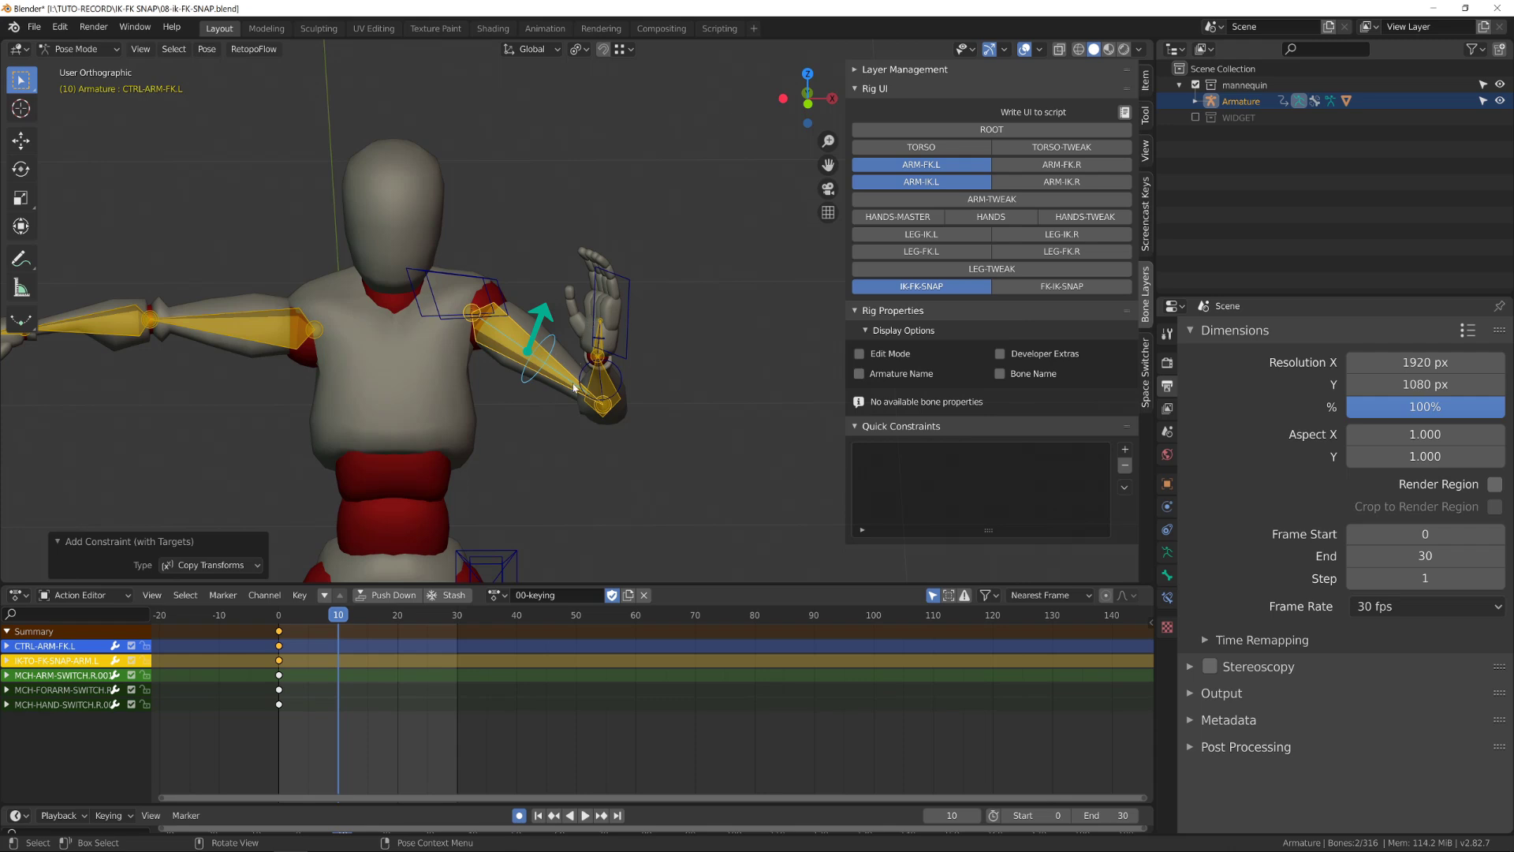
Test the snapping by moving CTRL-IK-FORARM.L without keeping the move, and by rotating the constrained CTRL-ARM-FK.L
left_click(628, 311)
key("g")
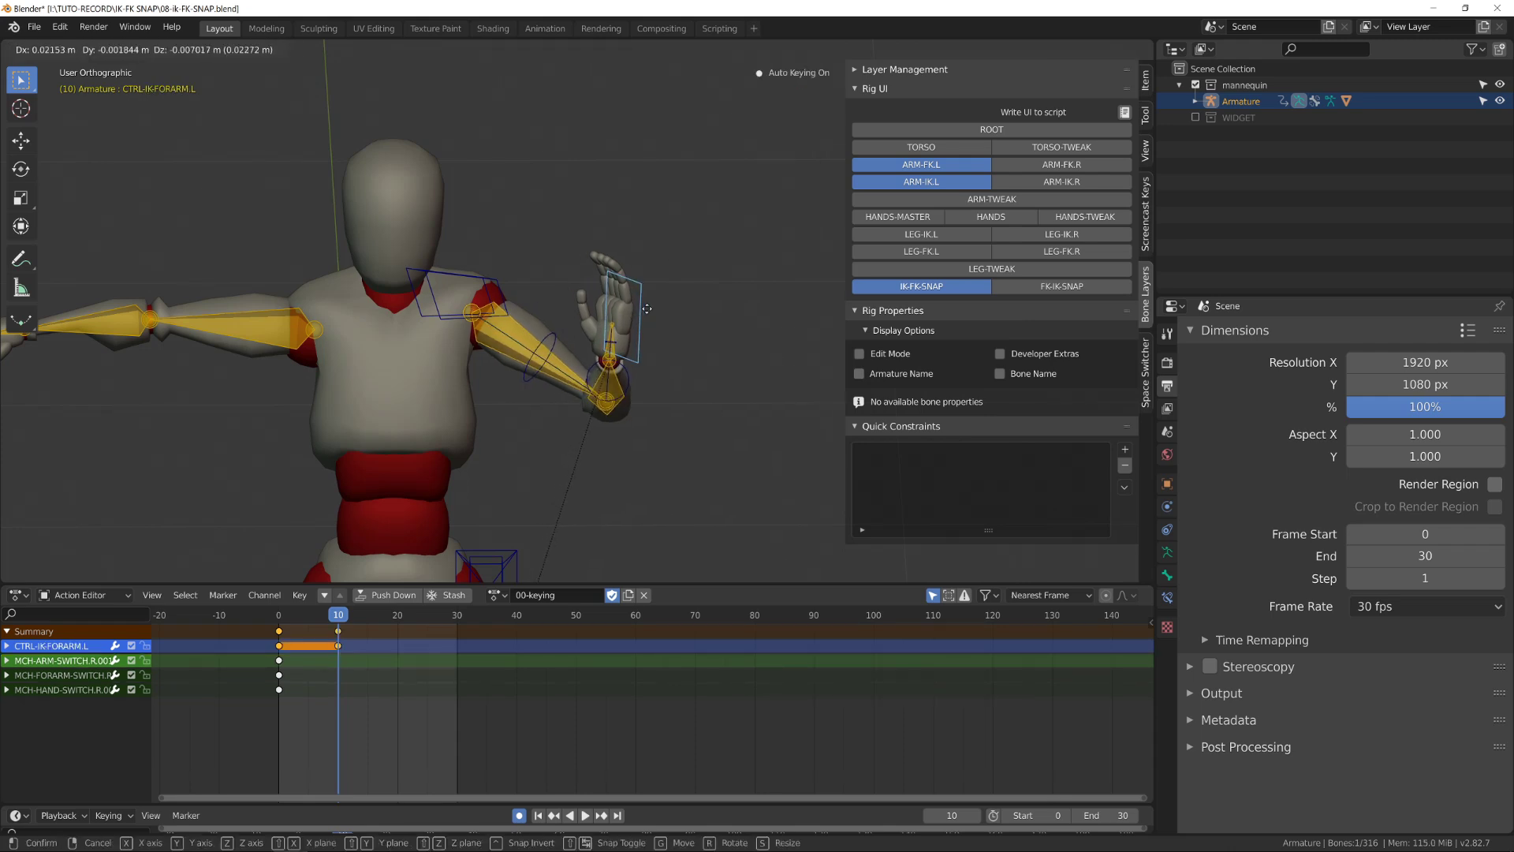
left_click(597, 297)
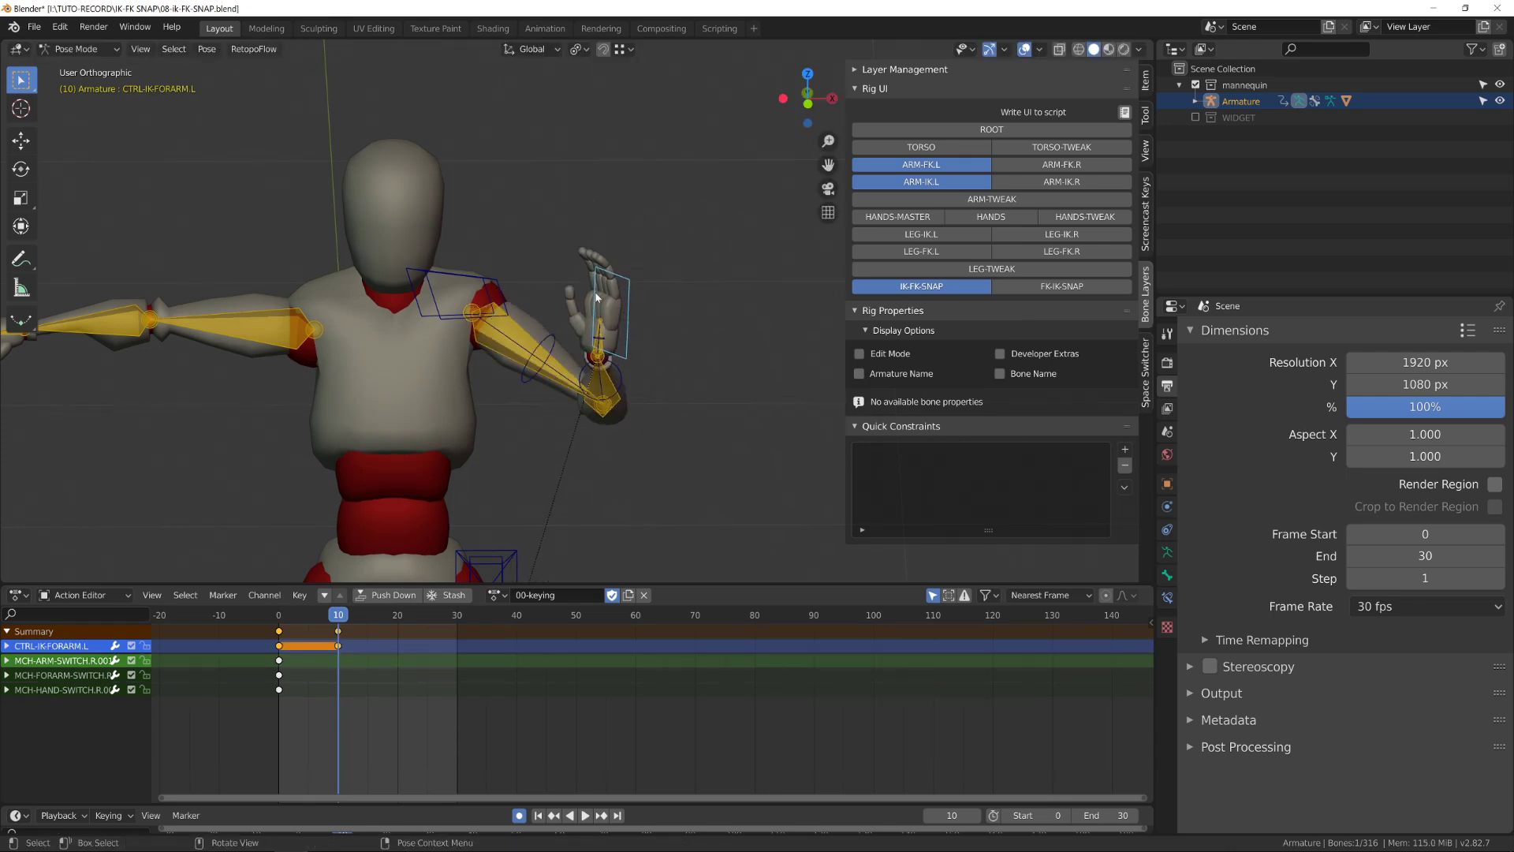
left_click(559, 343)
key("r")
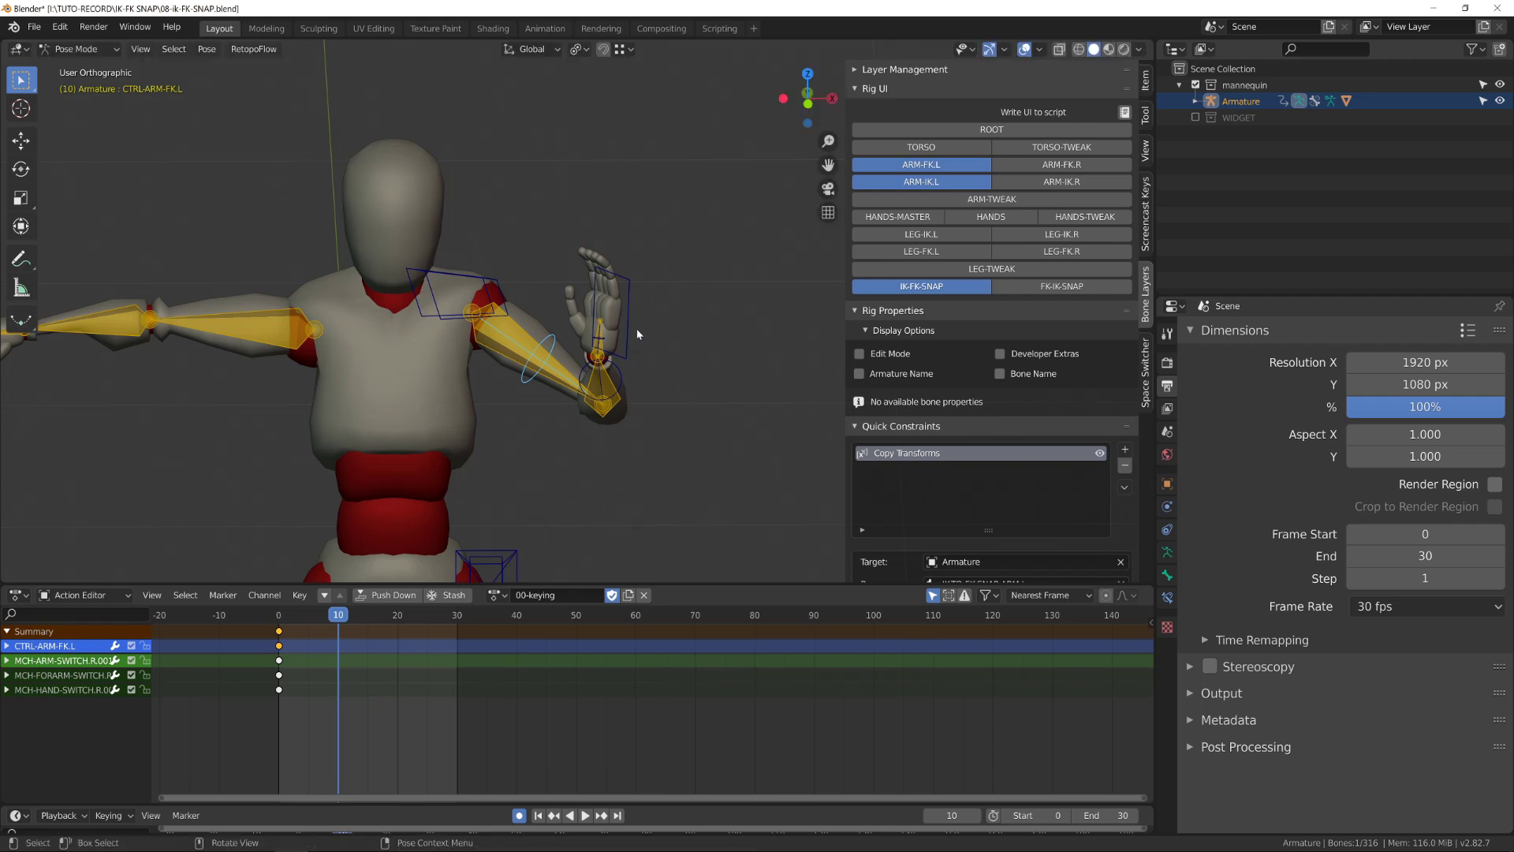
left_click(683, 327)
Open the bone constraints of CTRL-ARM-FK.L, hide the IK-FK-SNAP and ARM-IK.L layers, and select all three left FK arm controls
left_click(1167, 597)
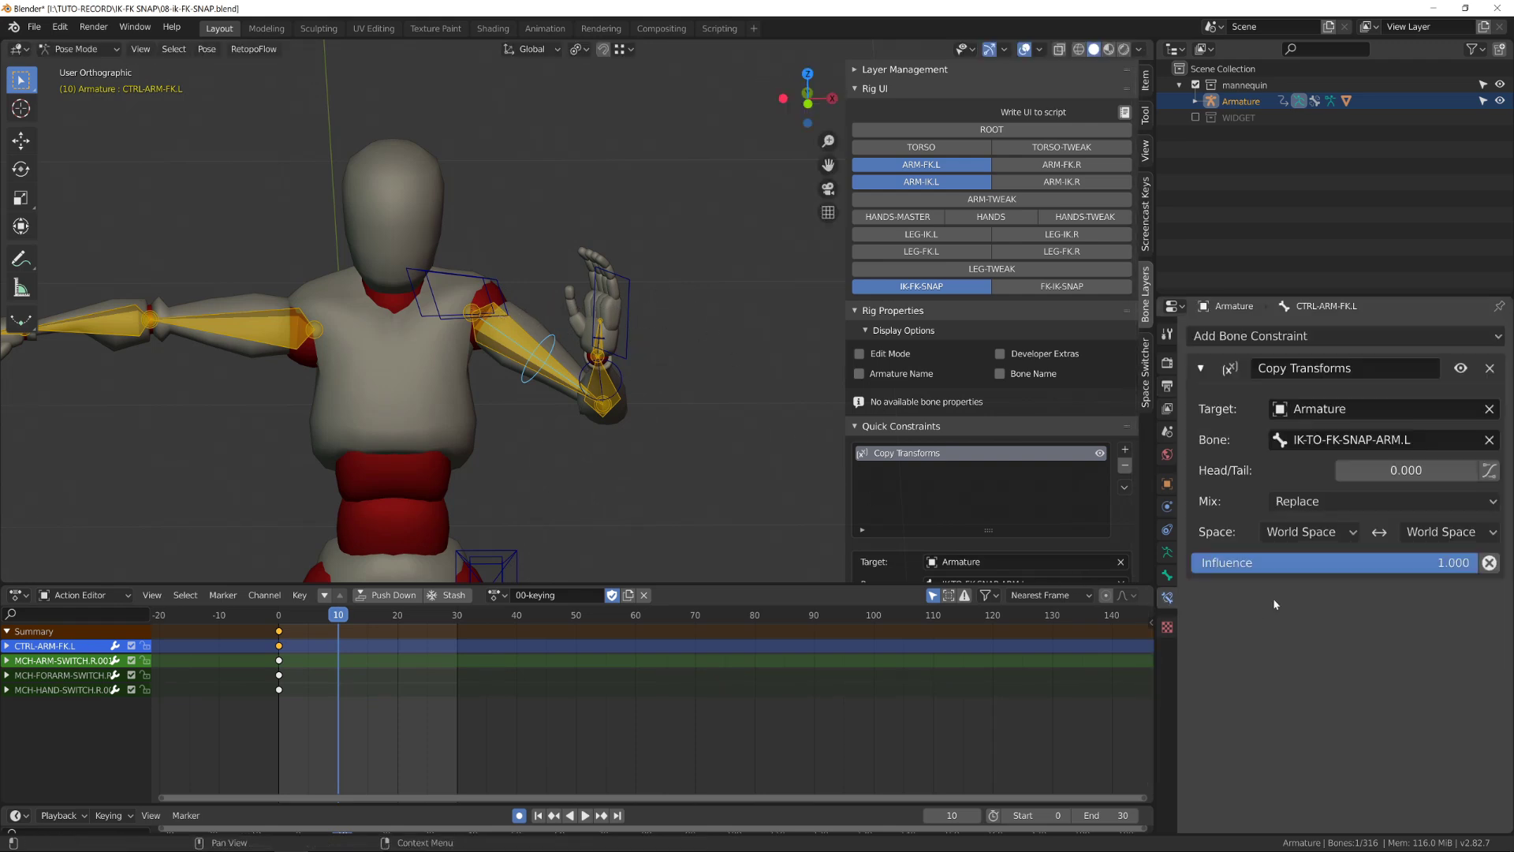
left_click(938, 286)
left_click(968, 183)
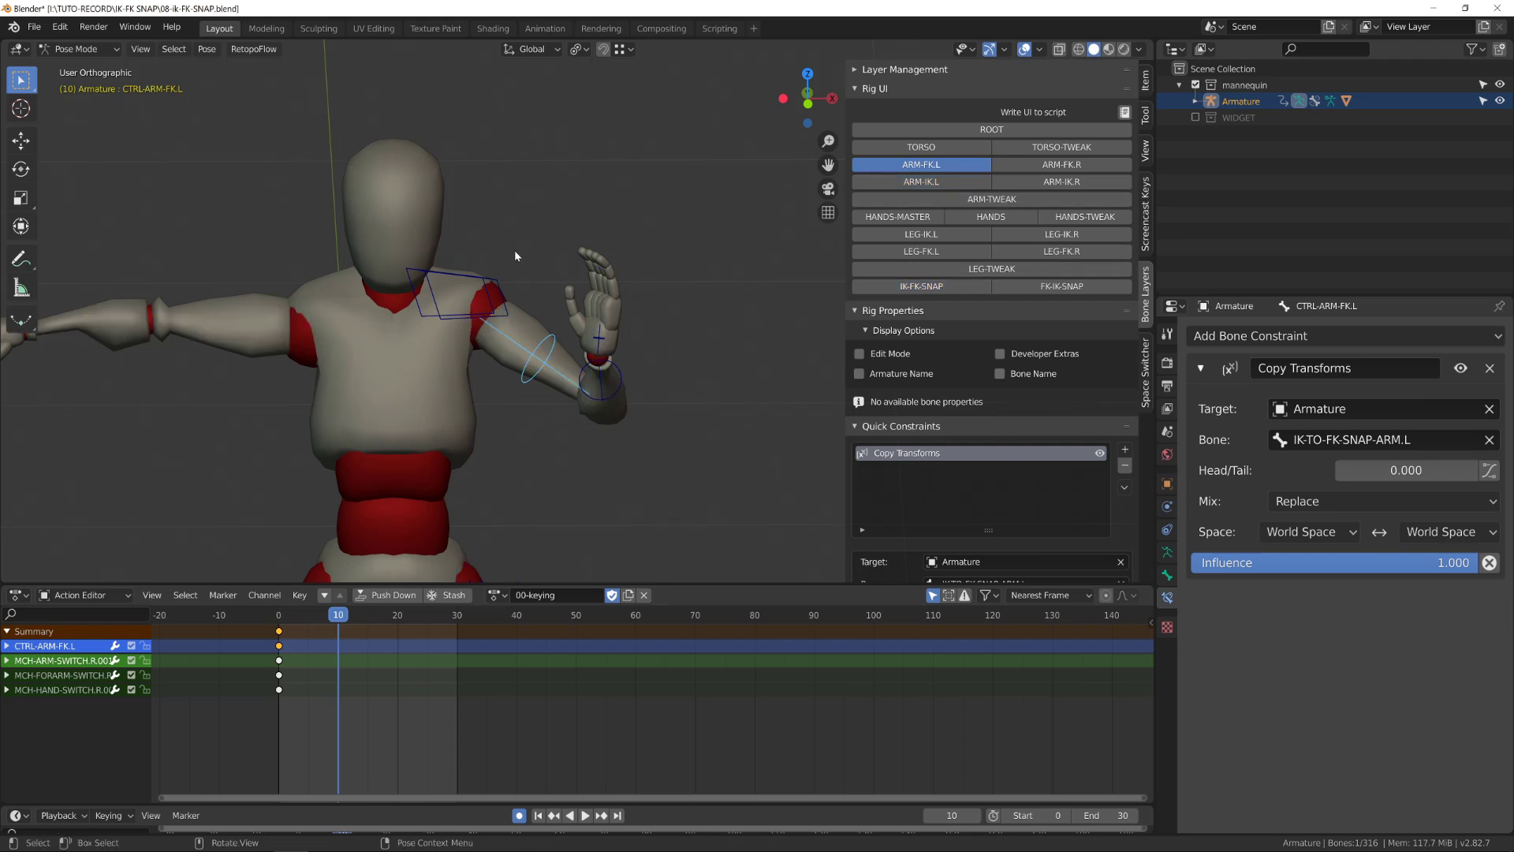
left_click_drag(552, 261, 693, 487)
middle_click_drag(690, 483, 655, 453)
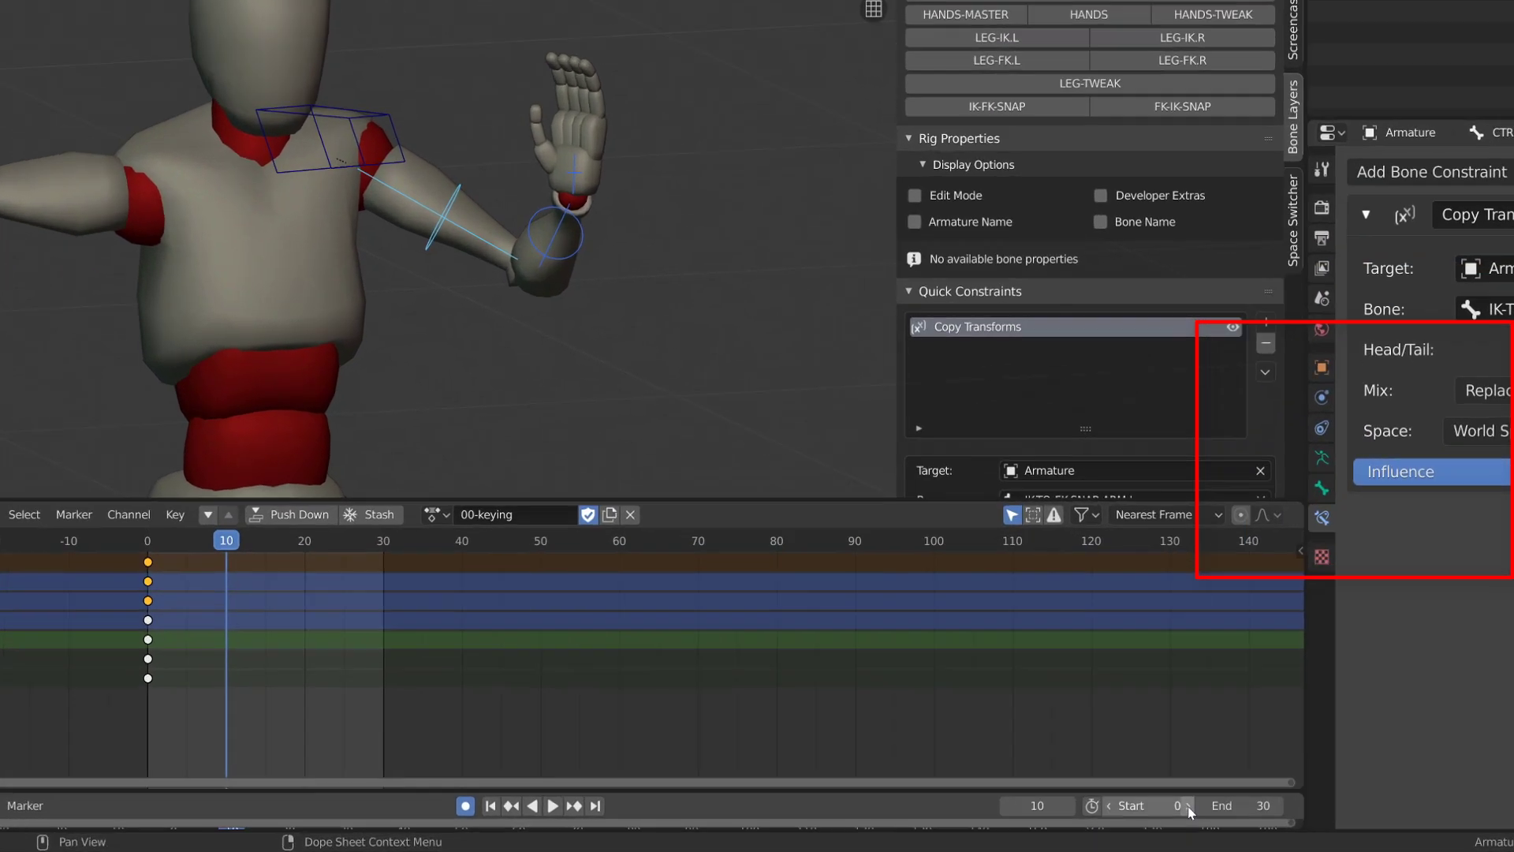
Set both the start and end frame of the scene to 10
left_click(1174, 803)
type("10")
key("Tab")
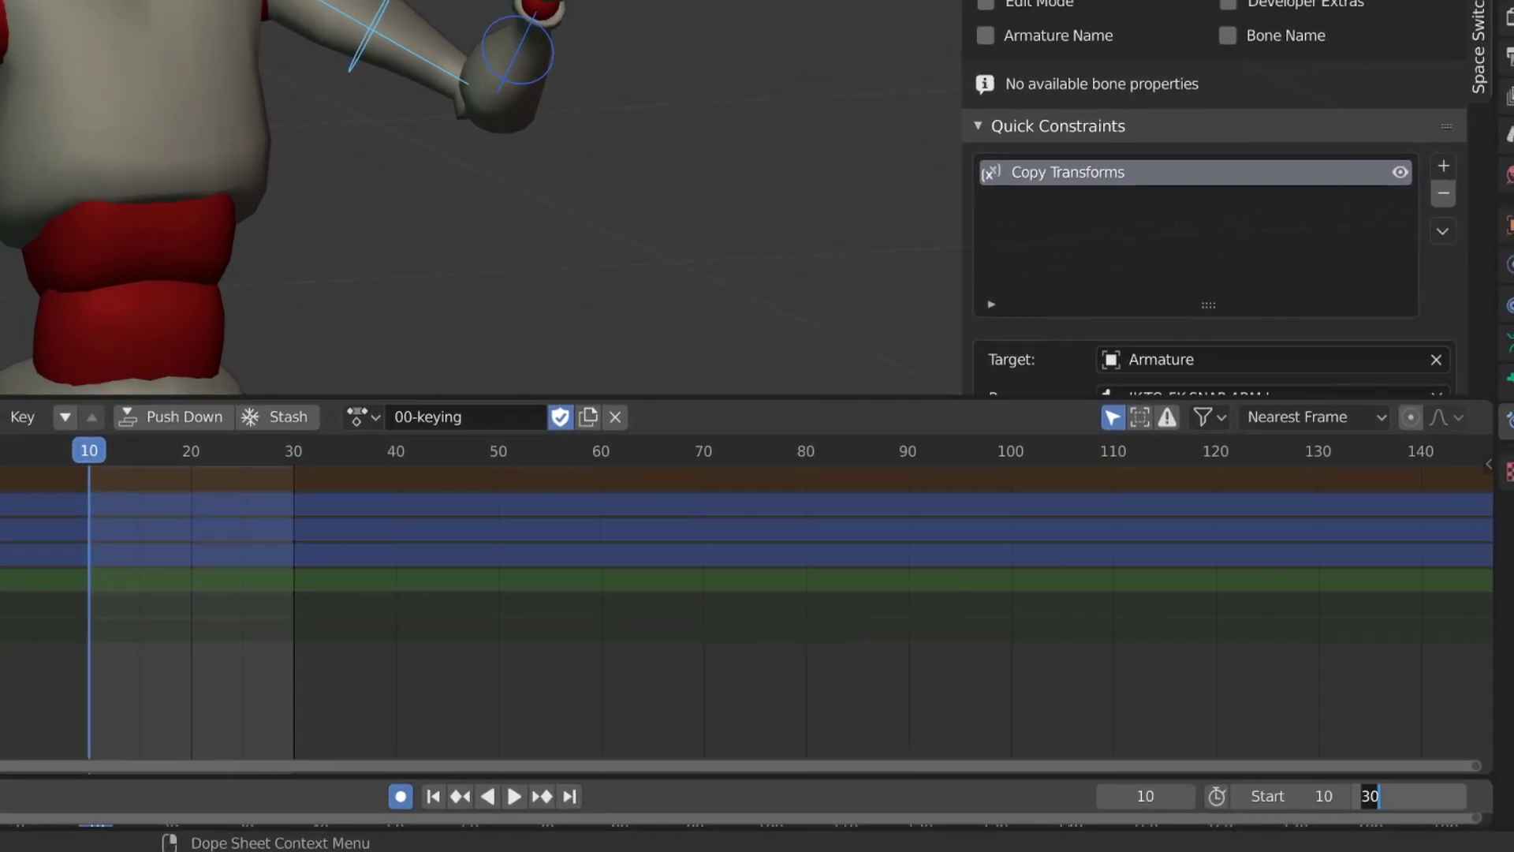
type("10")
key("Return")
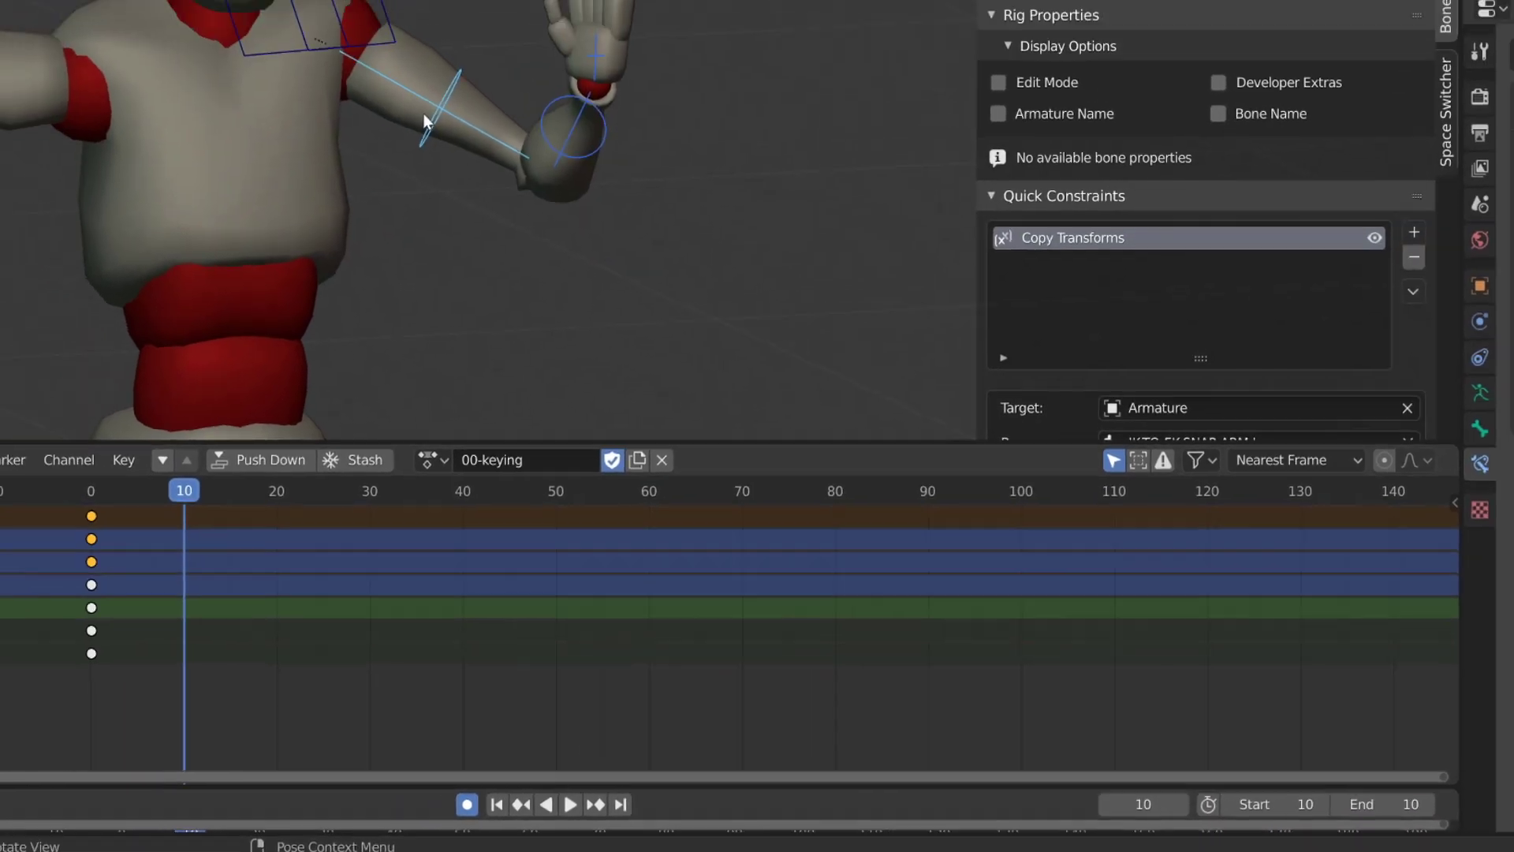
Bake the action for only the selected bones at frame 10 with Visual Keying, Clear Constraints and Overwrite Current Action enabled
key("F3")
type("Bake Action")
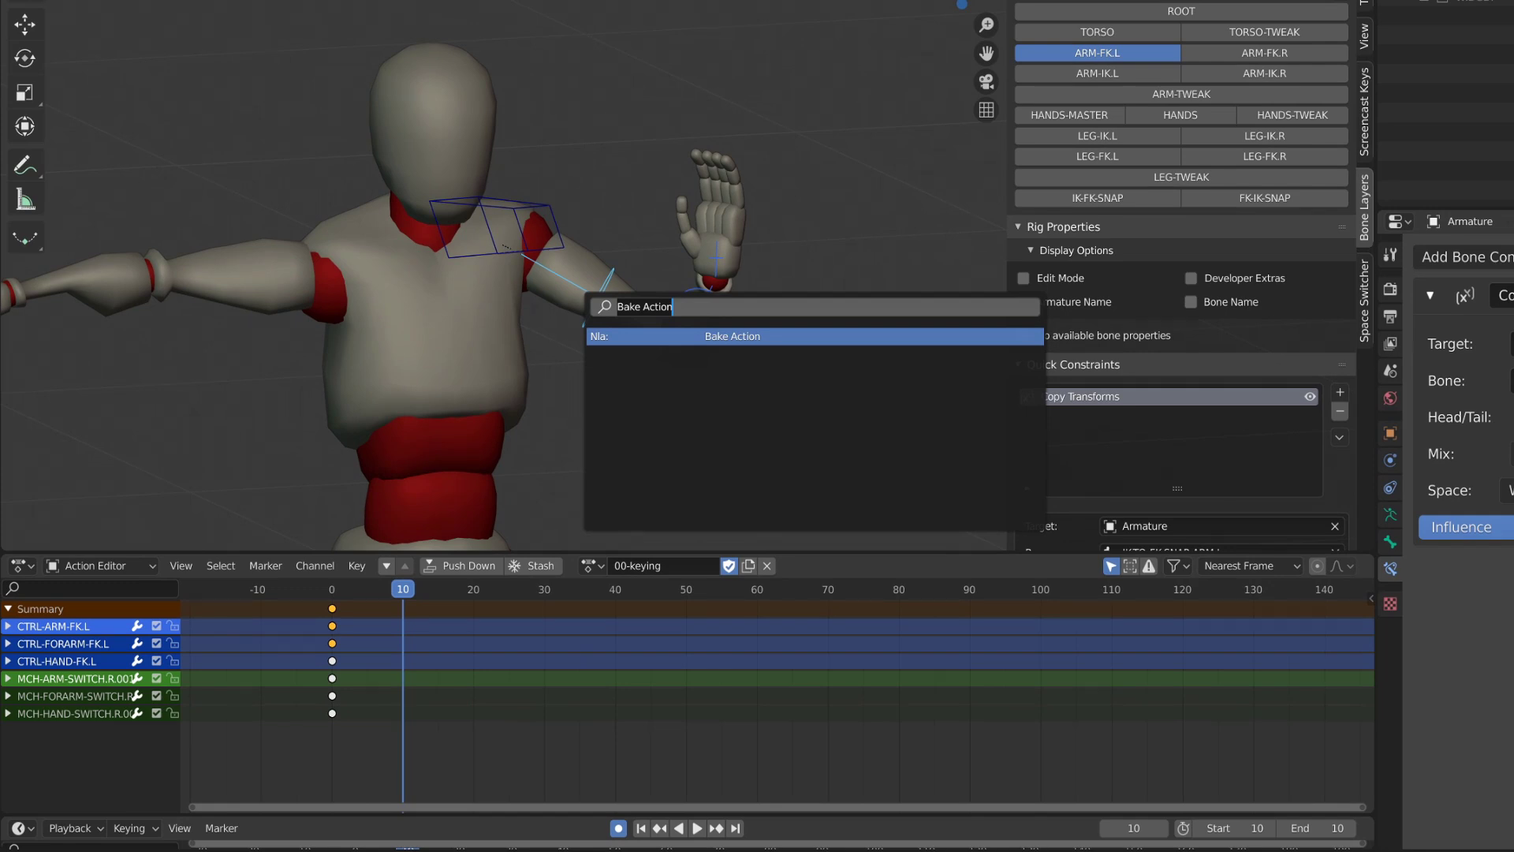
key("Return")
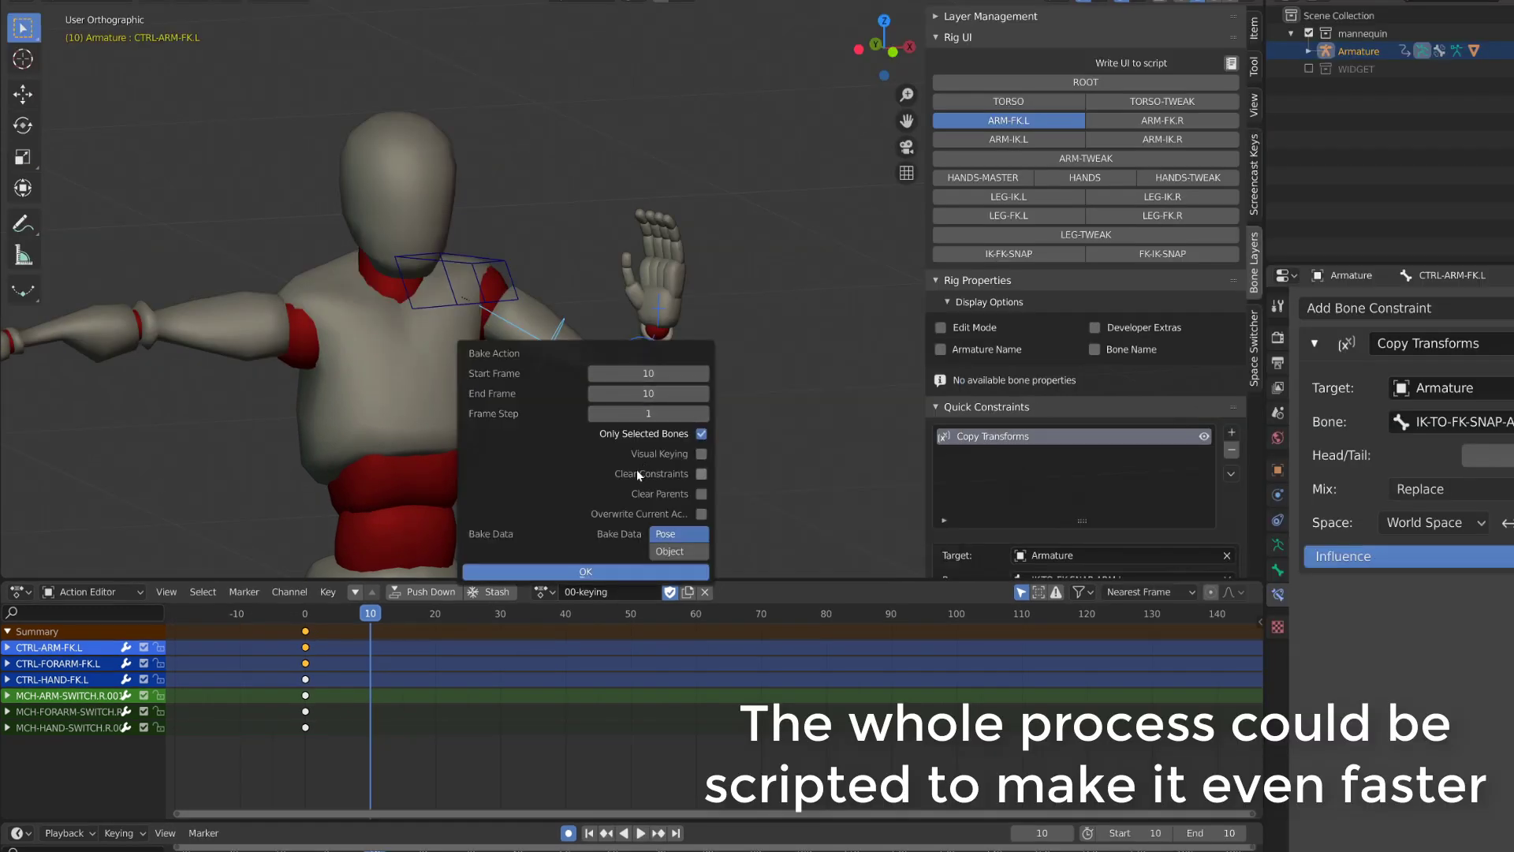
left_click(701, 474)
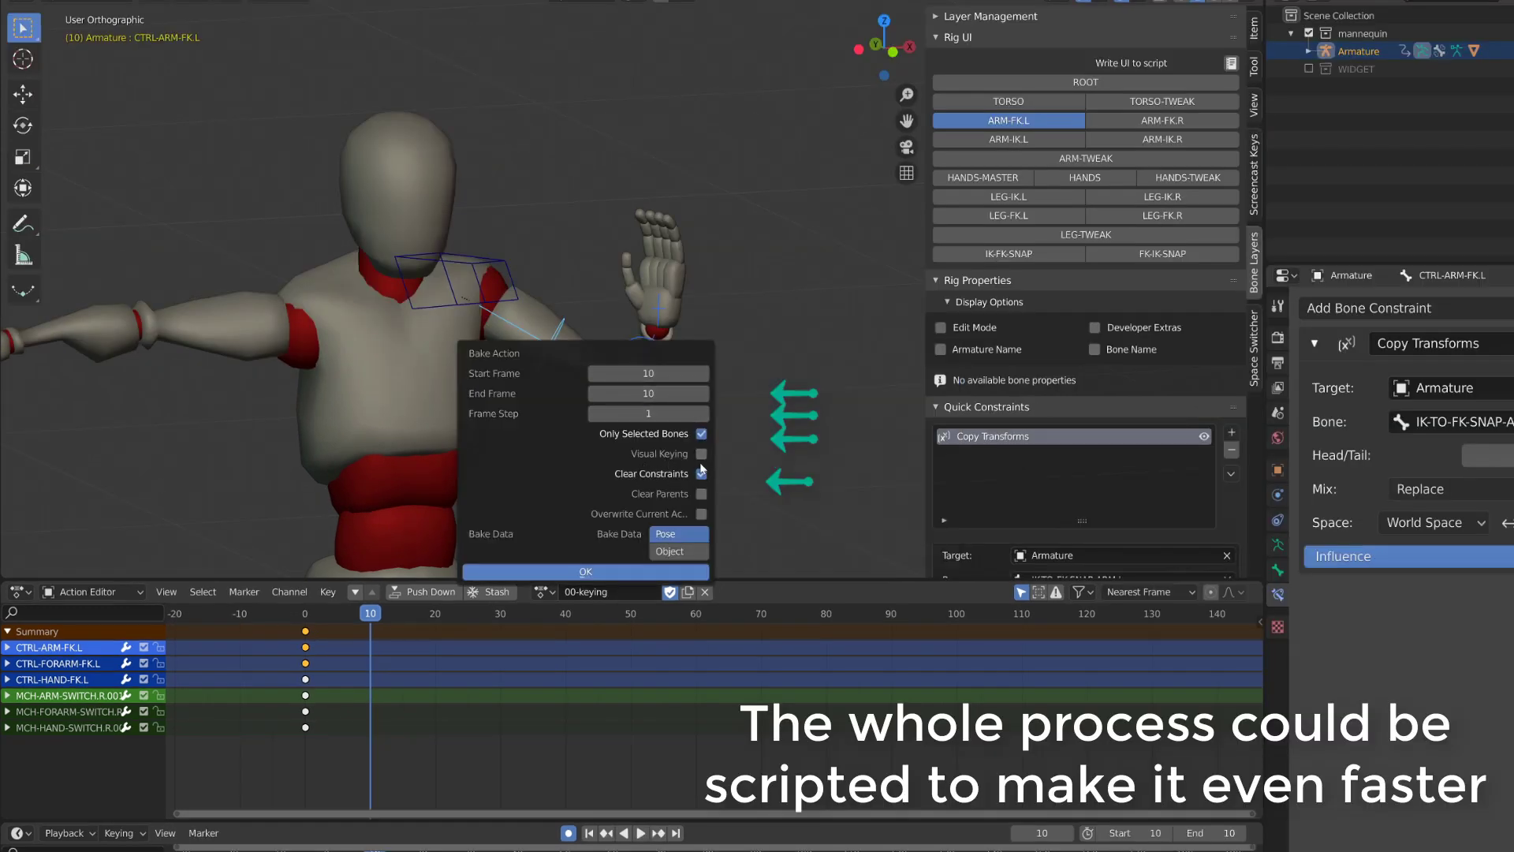
left_click(701, 514)
left_click(586, 571)
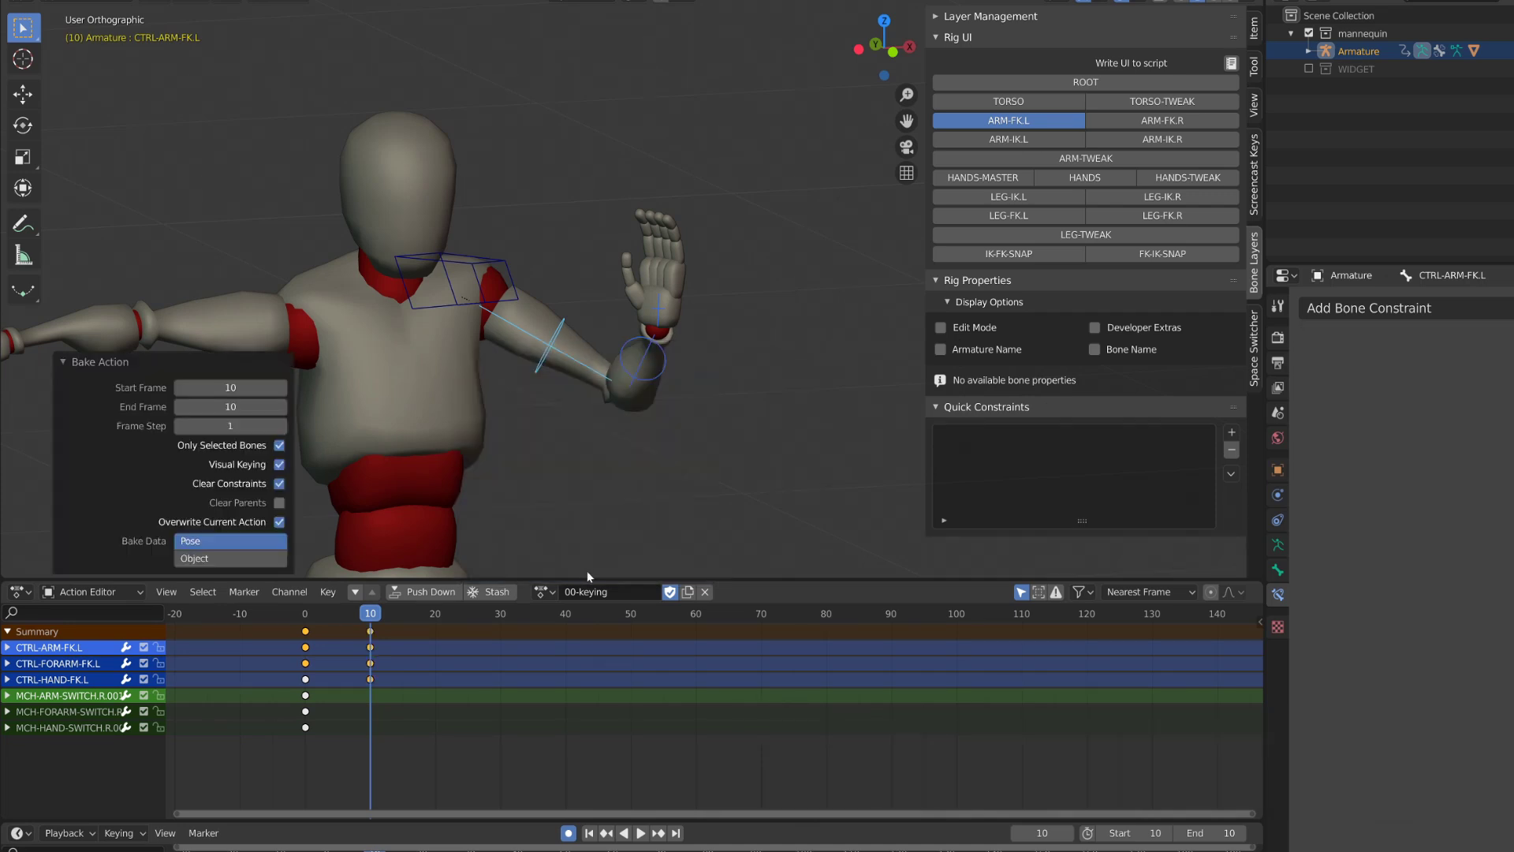
Clear the selection and reselect CTRL-ARM-FK.L, CTRL-FORARM-FK.L and CTRL-HAND-FK.L to examine their baked keyframes and constraints
left_click(613, 392)
key("alt+a")
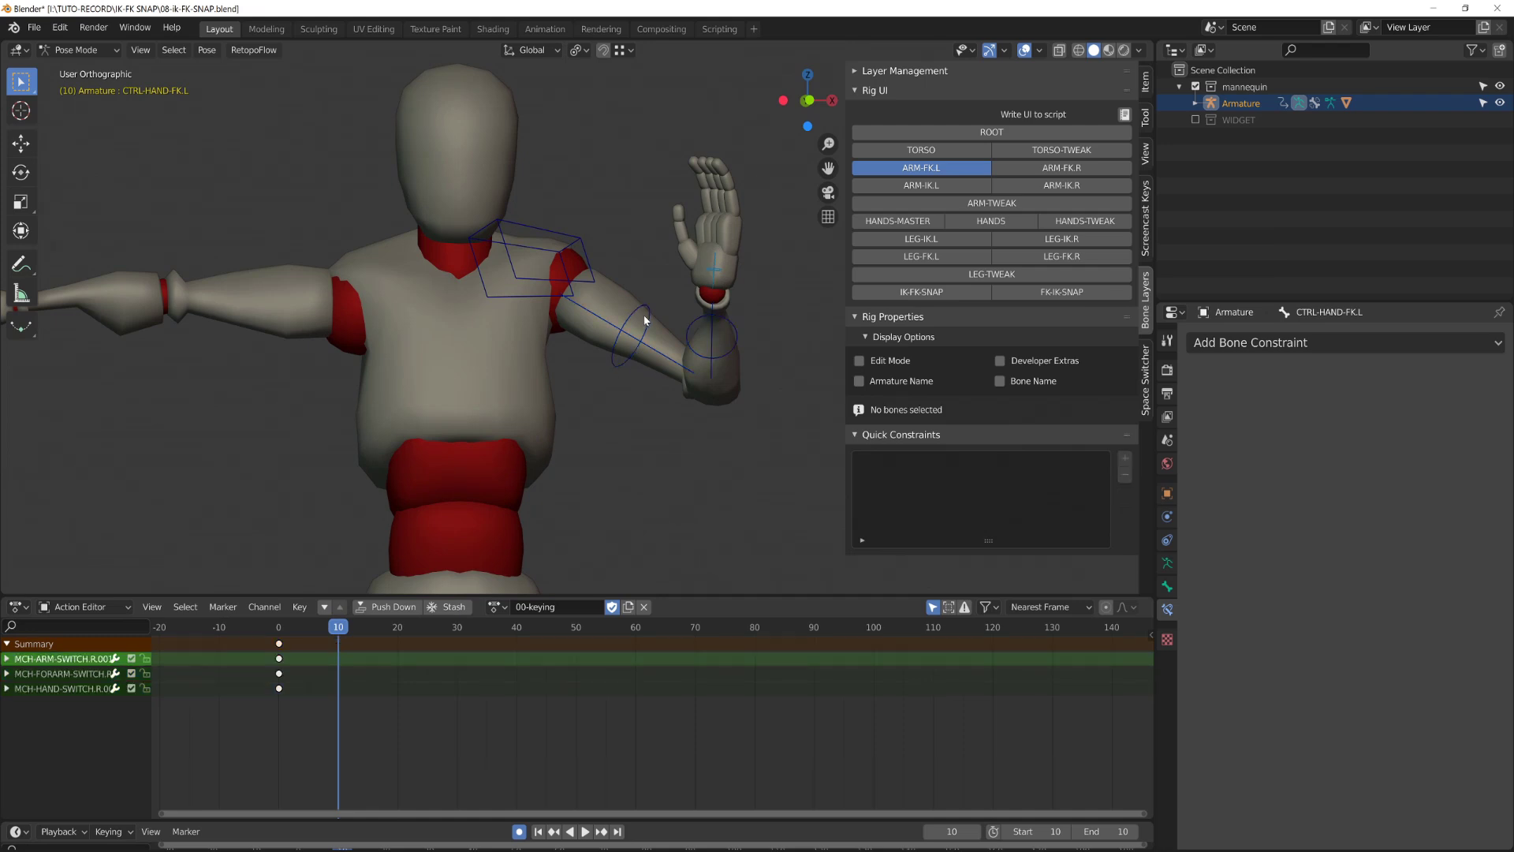
left_click(649, 314)
left_click(704, 320, "shift")
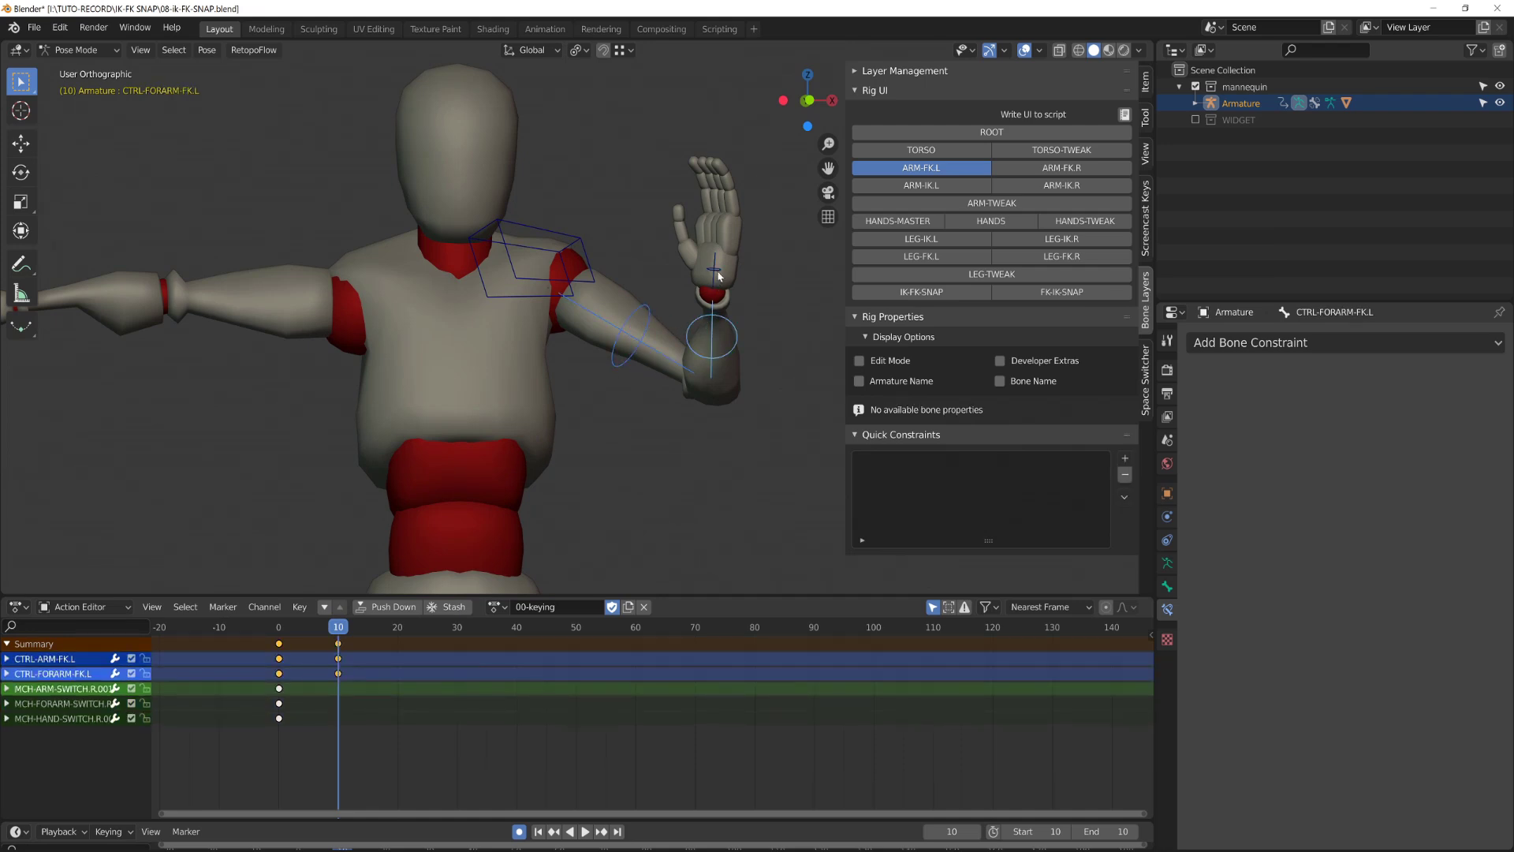
left_click(719, 276, "shift")
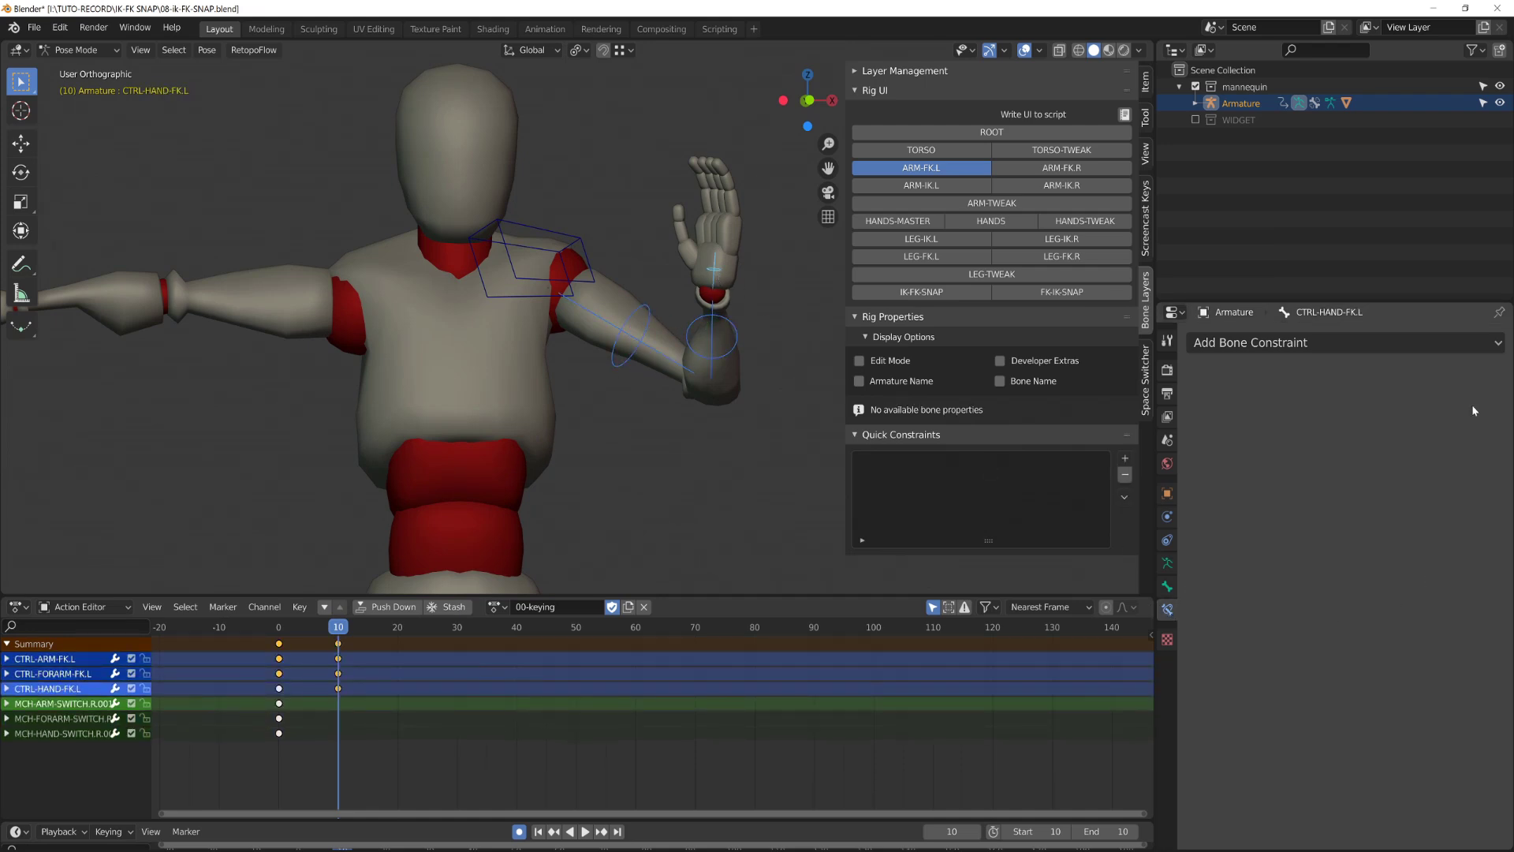
Delete the frame 0 keyframes of the MCH arm, forearm and hand switch channels, keeping the playhead on frame 10
left_click(399, 718)
left_click_drag(399, 717, 332, 639)
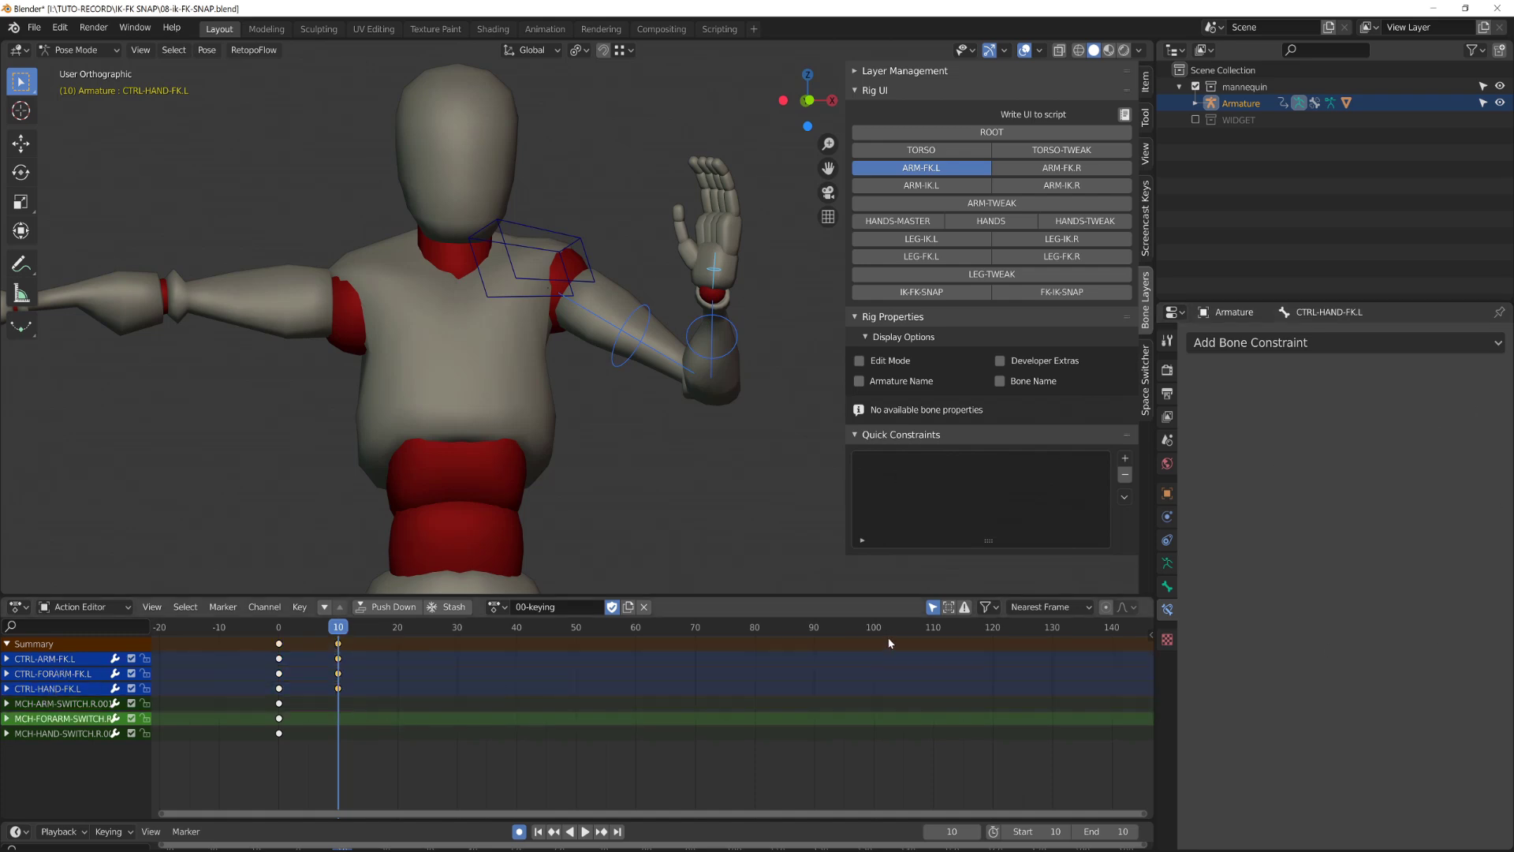
left_click_drag(367, 779, 252, 703)
key("x")
left_click(255, 704)
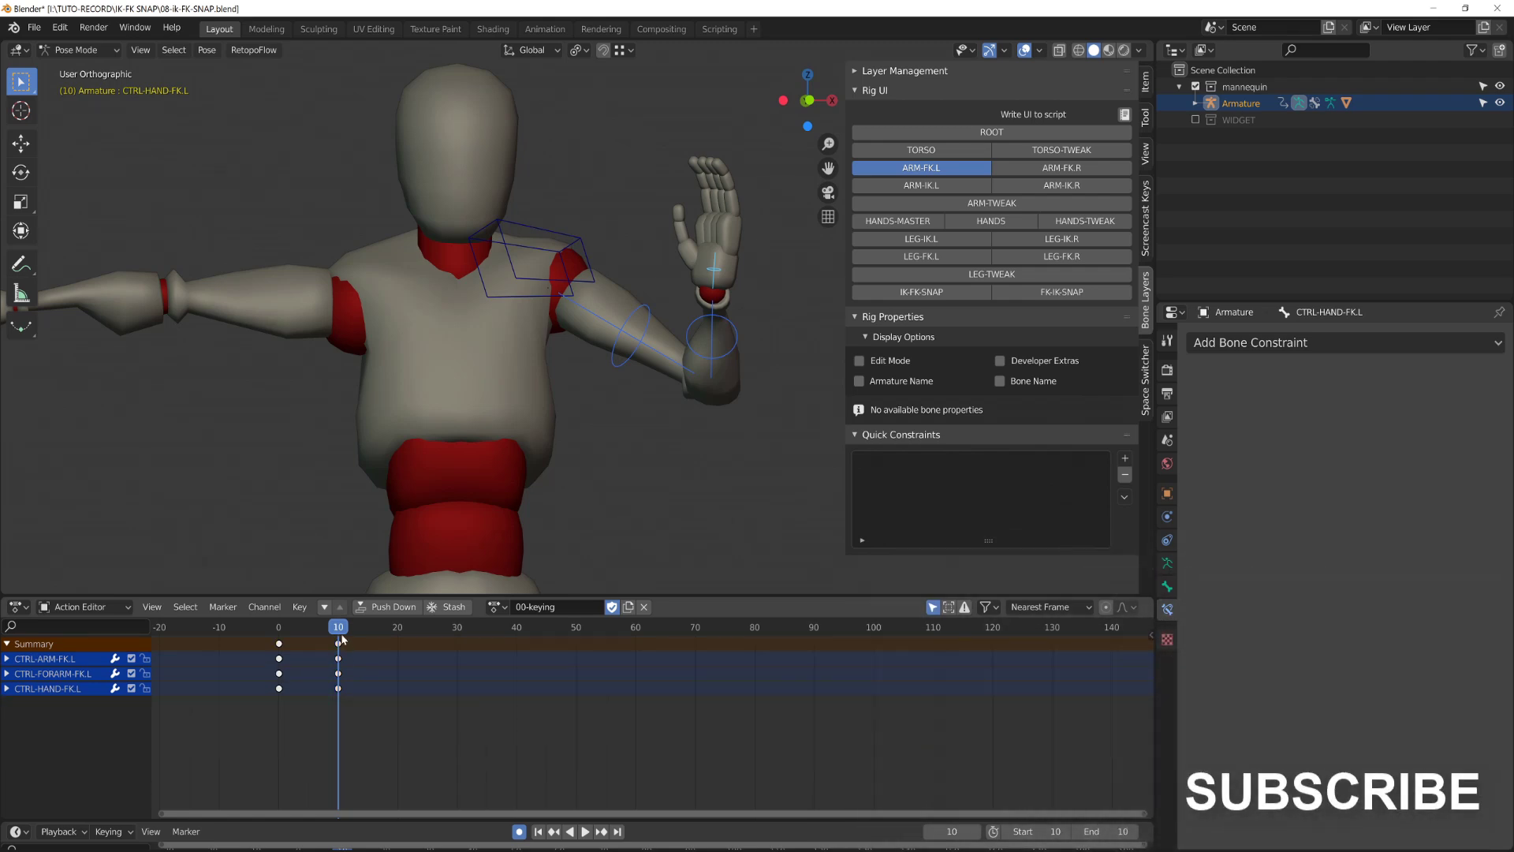
mouse_move(342, 635)
left_mouse_down()
mouse_move(311, 636)
mouse_move(339, 635)
left_mouse_up()
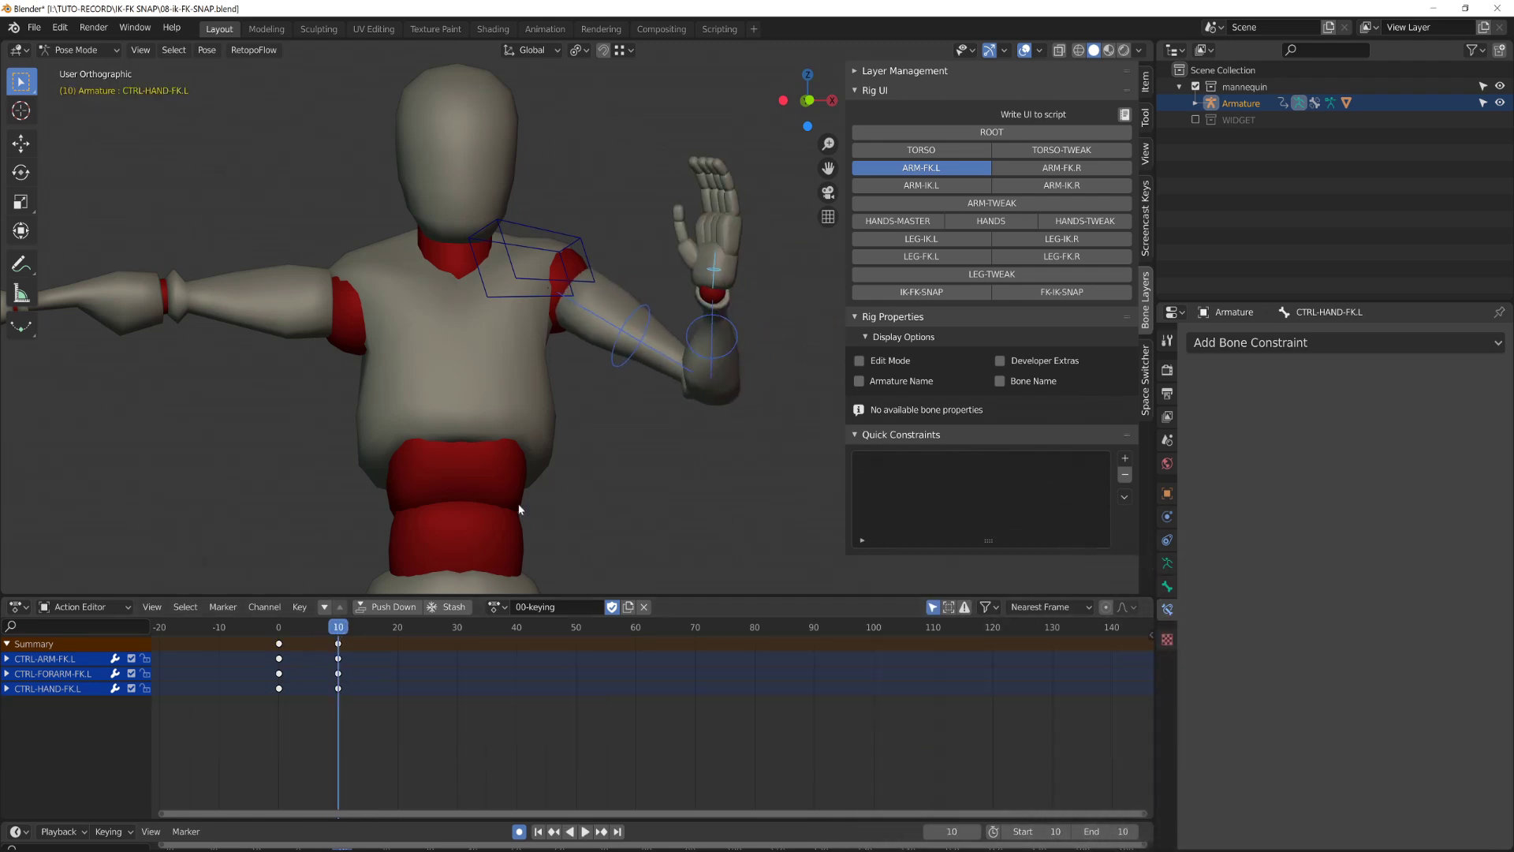
Select the PROPERTIES bone above the head and set ARM-IK/FK.L to 1.000
middle_click_drag(519, 509, 491, 467)
scroll(490, 467, "down", 3)
middle_click_drag(538, 144, 520, 253, "shift")
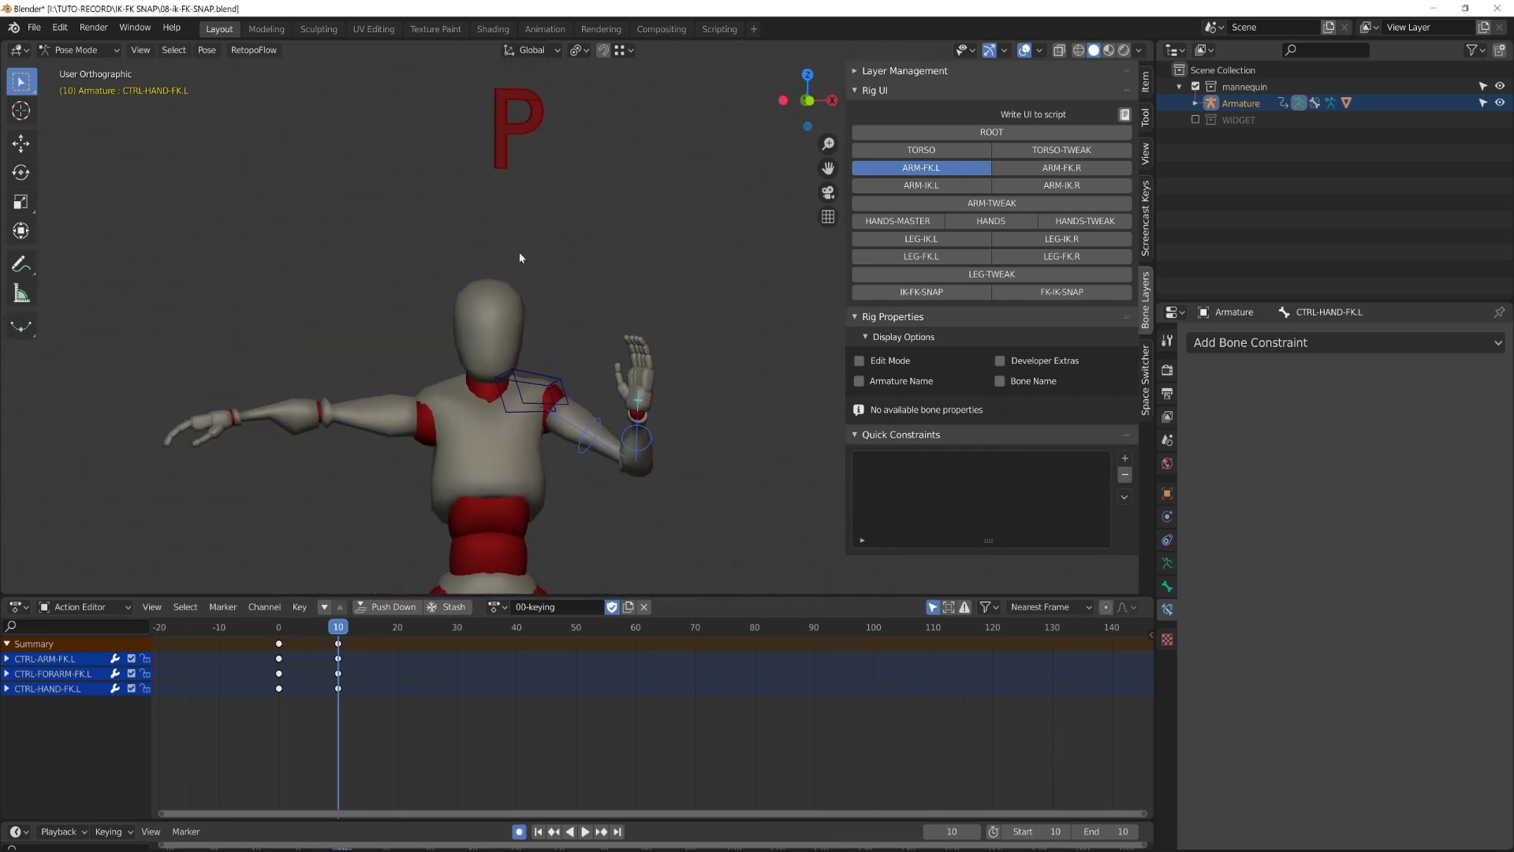
left_click(496, 113)
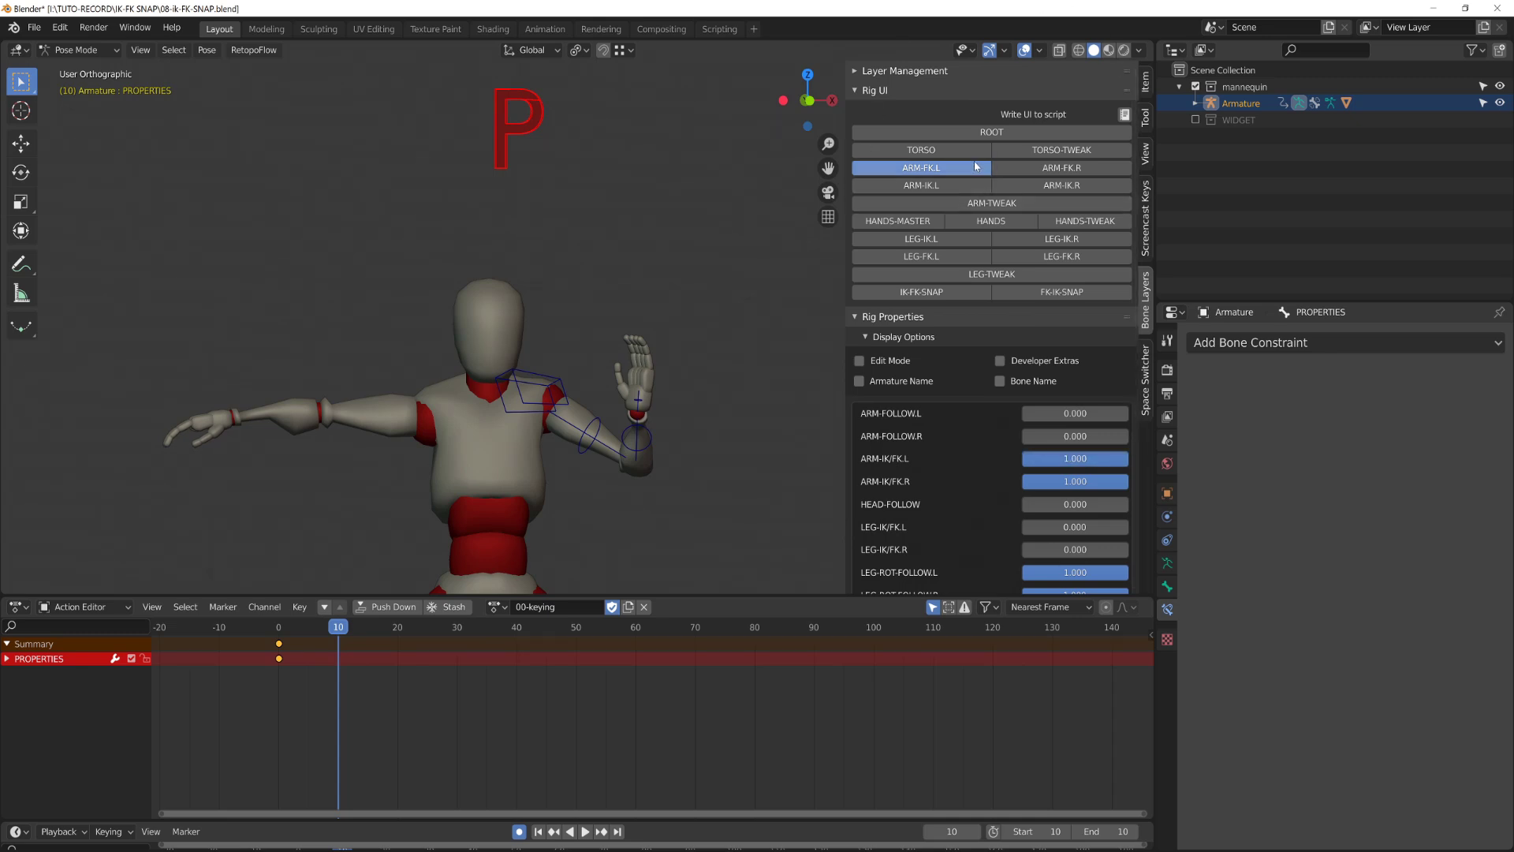
Show the ARM-IK.L layer and pose the left arm by lowering CTRL-ARM-FK.L, bending the forearm and rotating TGT-SHOULDER.L by -11.2°
left_click(922, 184)
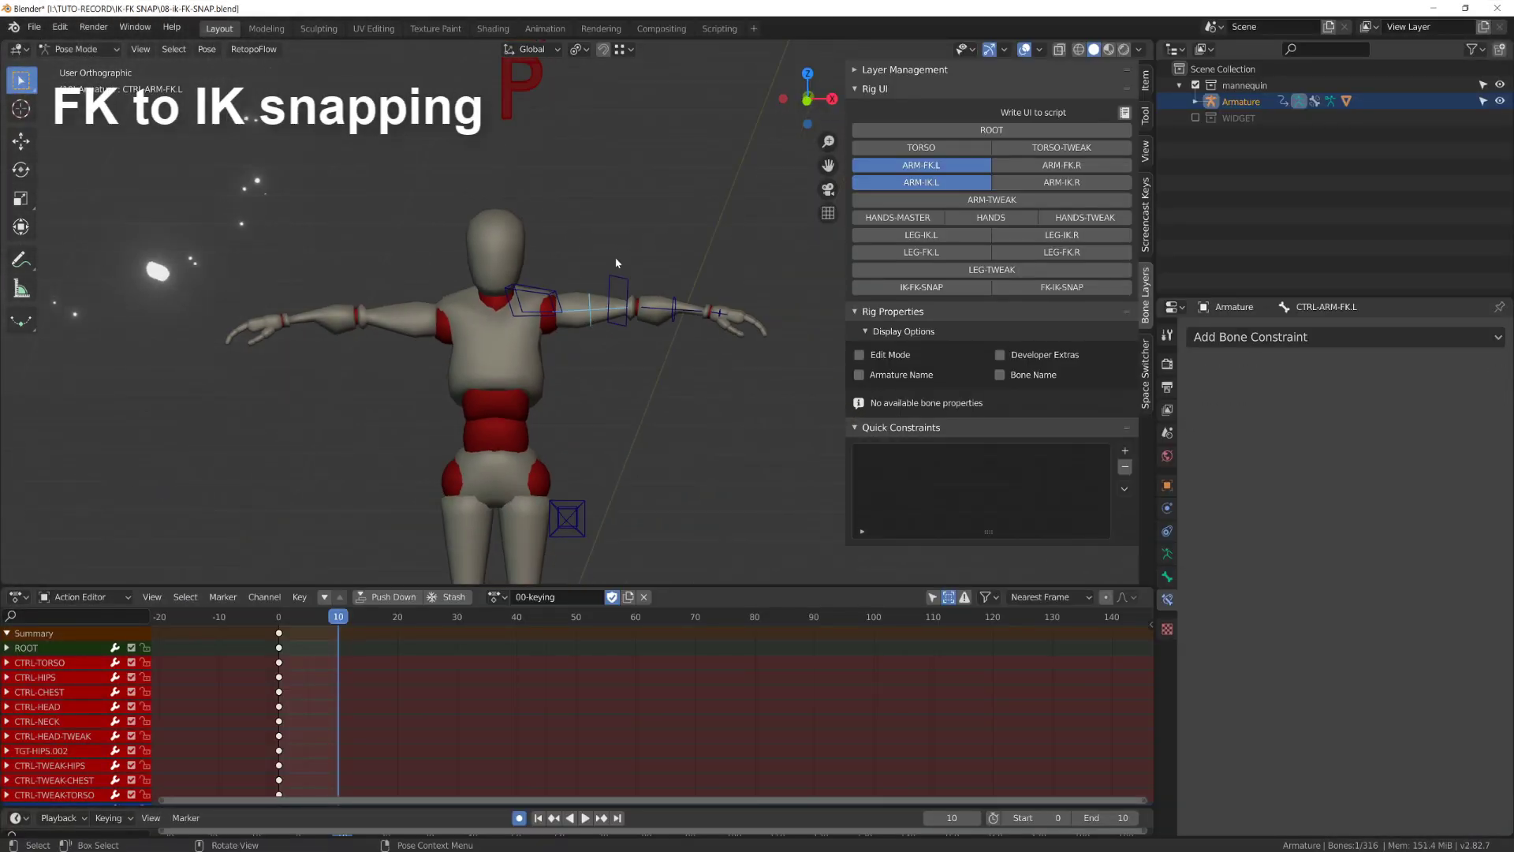
key("r")
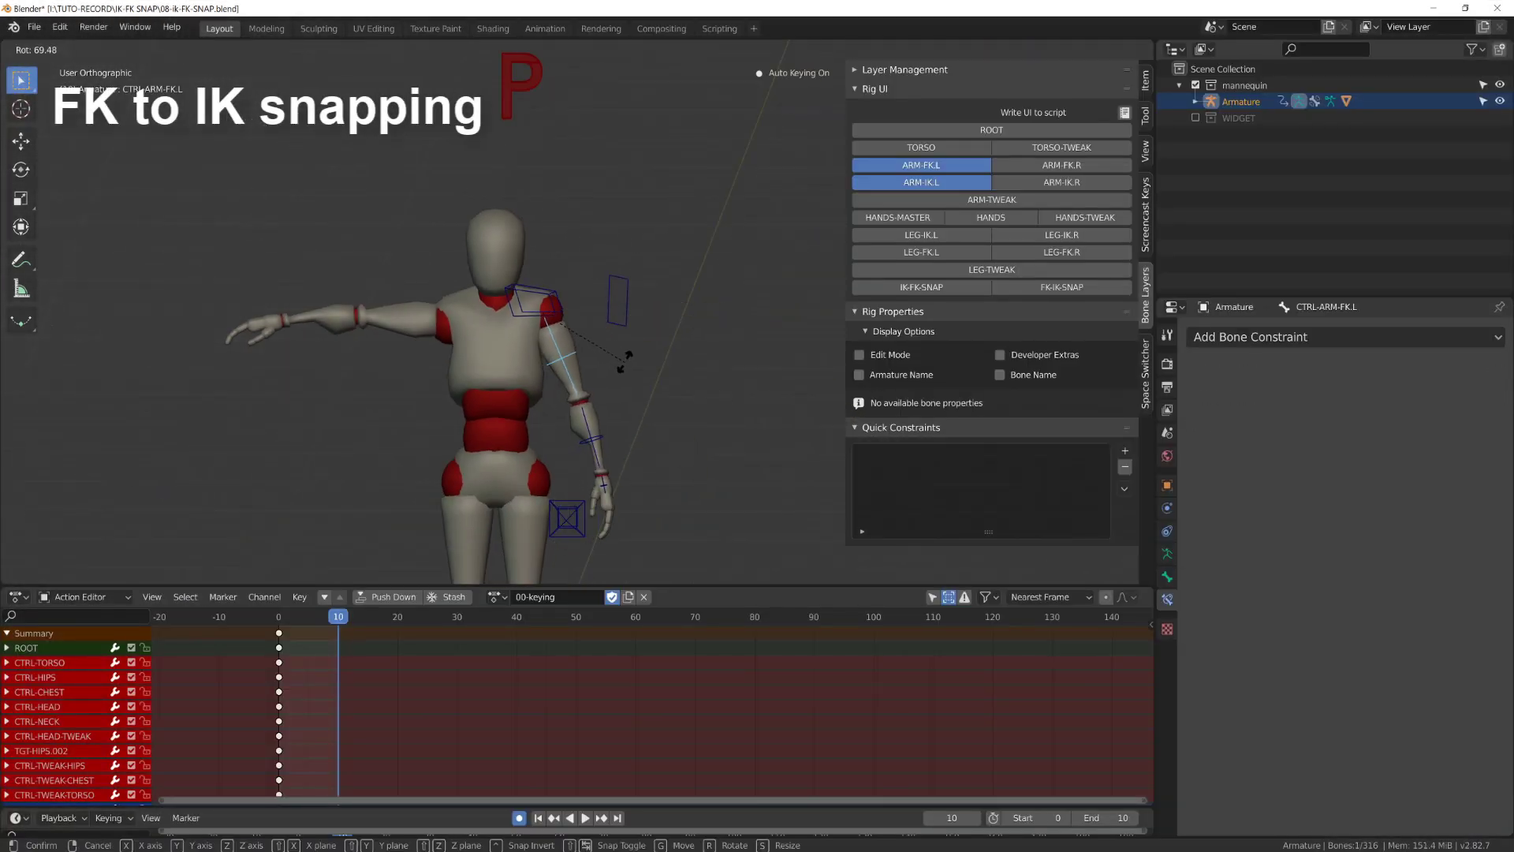
key("Return")
key("r")
key("z")
key("z")
key("Return")
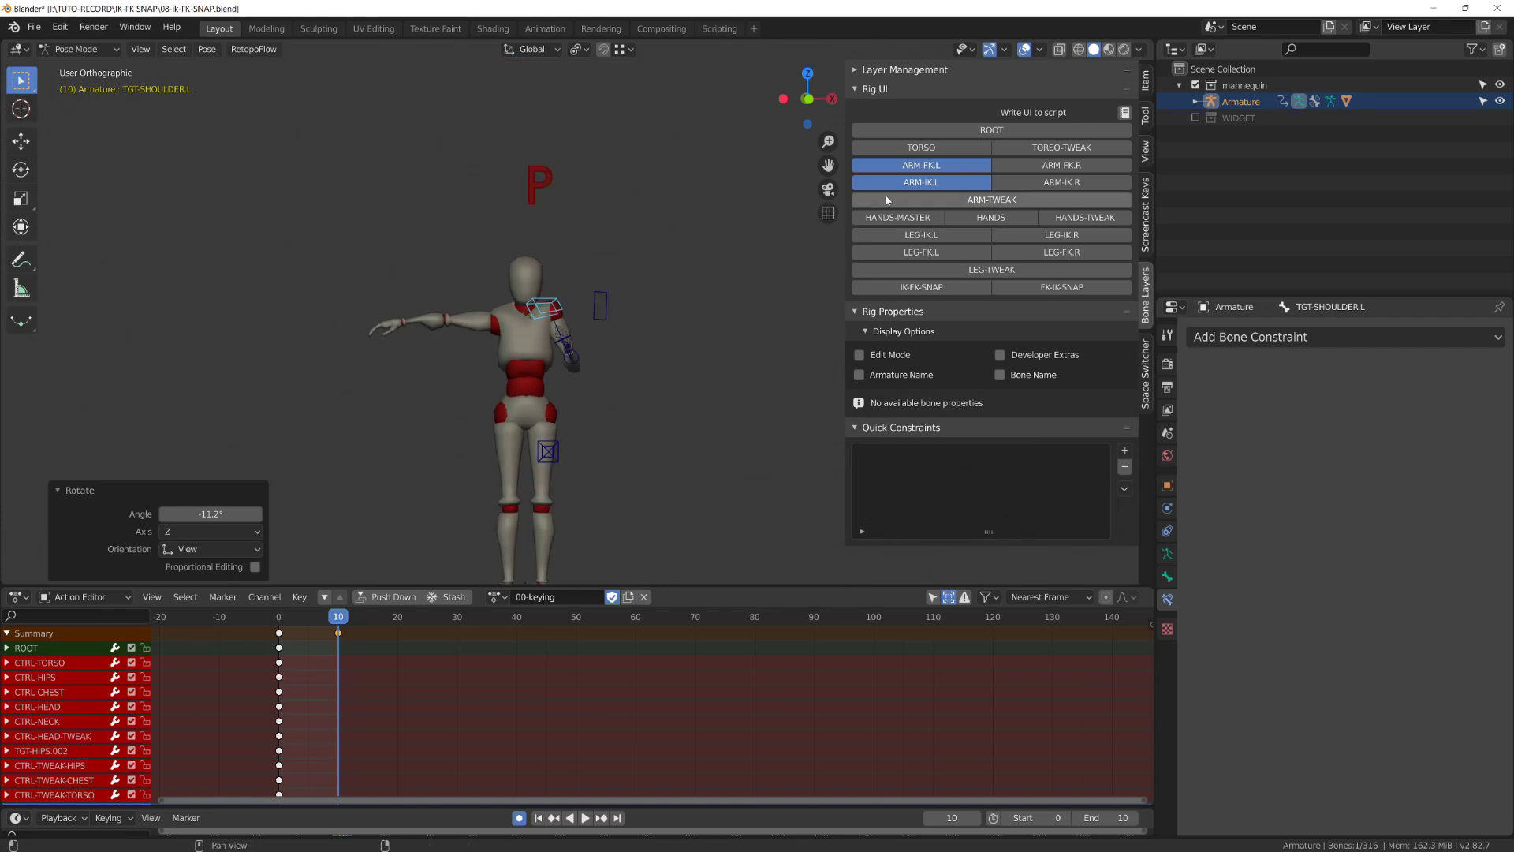
Show the TORSO layer and rotate CTRL-CHEST and CTRL-TORSO so the mannequin's upper body leans sideways
left_click(896, 147)
left_click(513, 354)
key("r")
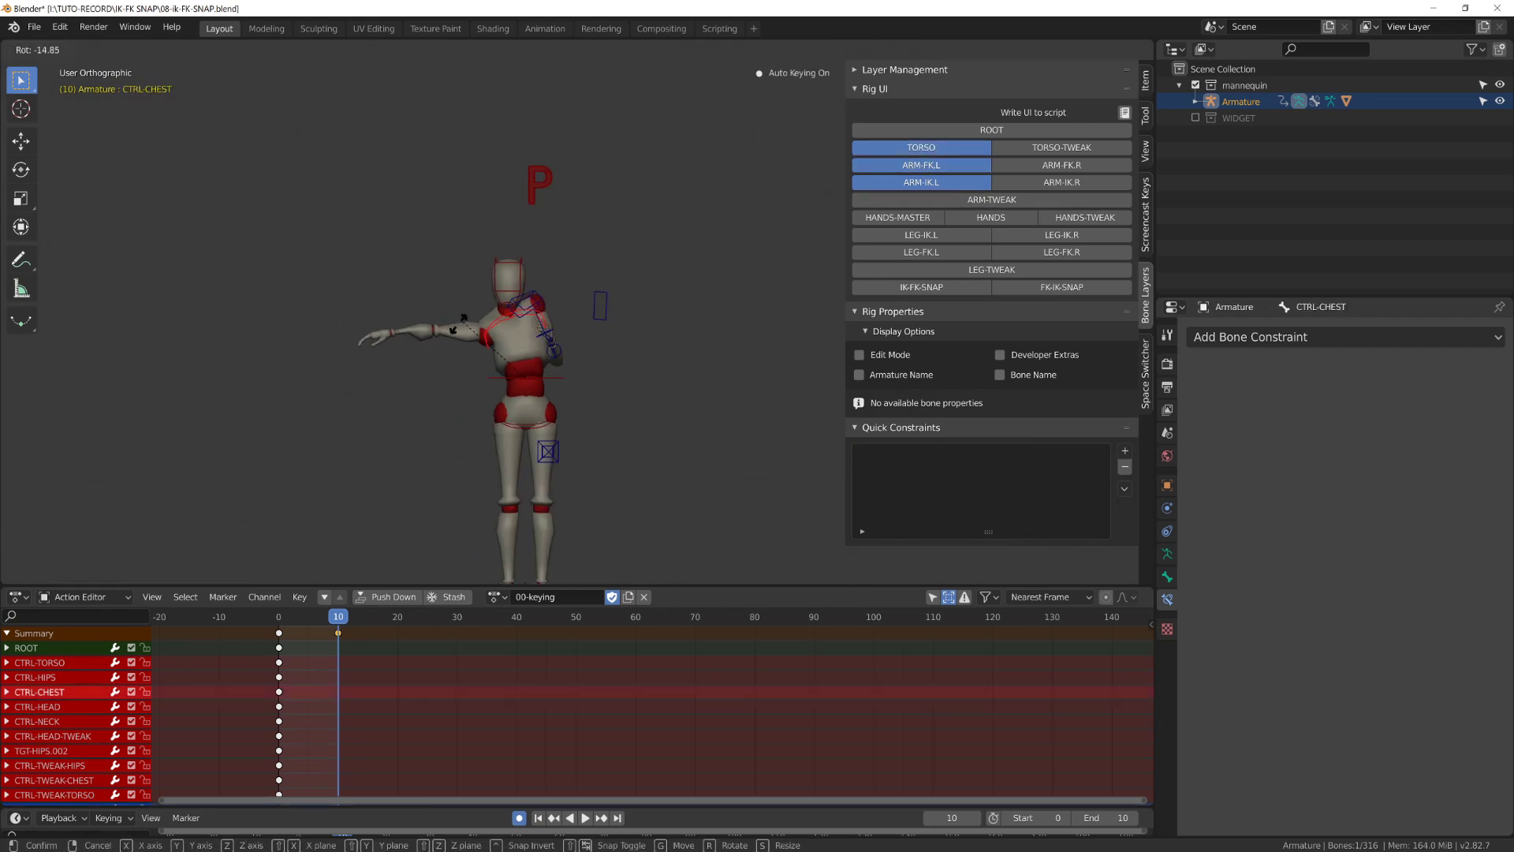
left_click(499, 367)
left_click(499, 373)
left_click(493, 378)
key("r")
left_click(456, 400)
Rotate CTRL-ARM-FK.L to raise the left arm to about shoulder height
left_click(522, 332)
key("r")
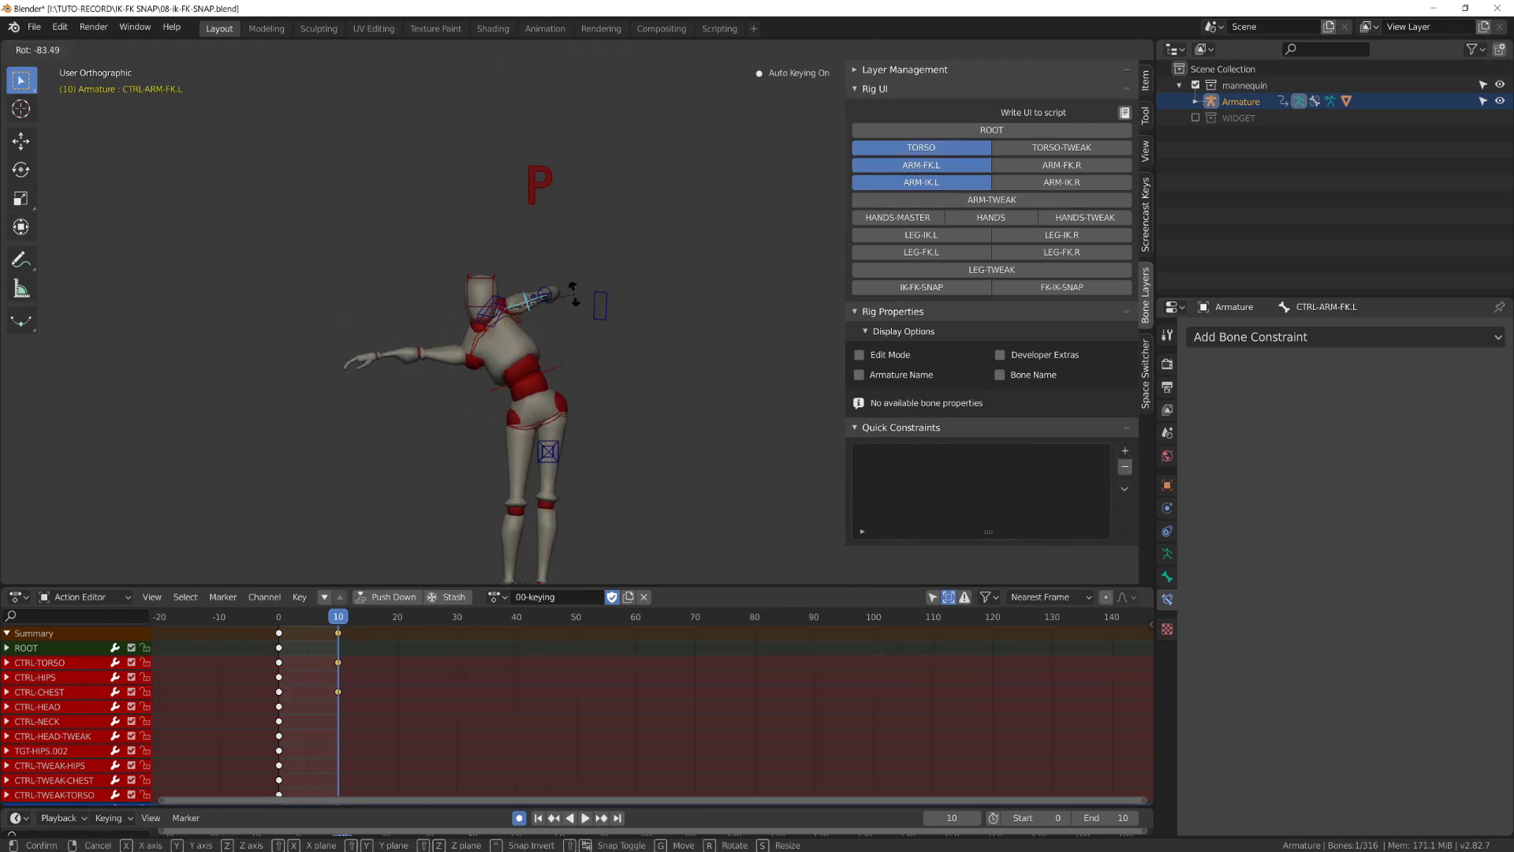
left_click(572, 290)
Bend the left hand by rotating CTRL-HAND-FK.L about 97° in the view plane and turning it around the Z axis
left_click_drag(572, 290, 660, 296, "alt")
scroll(505, 340, "up", 2)
scroll(552, 292, "up", 3)
left_click(481, 276)
key("r")
left_click(494, 355)
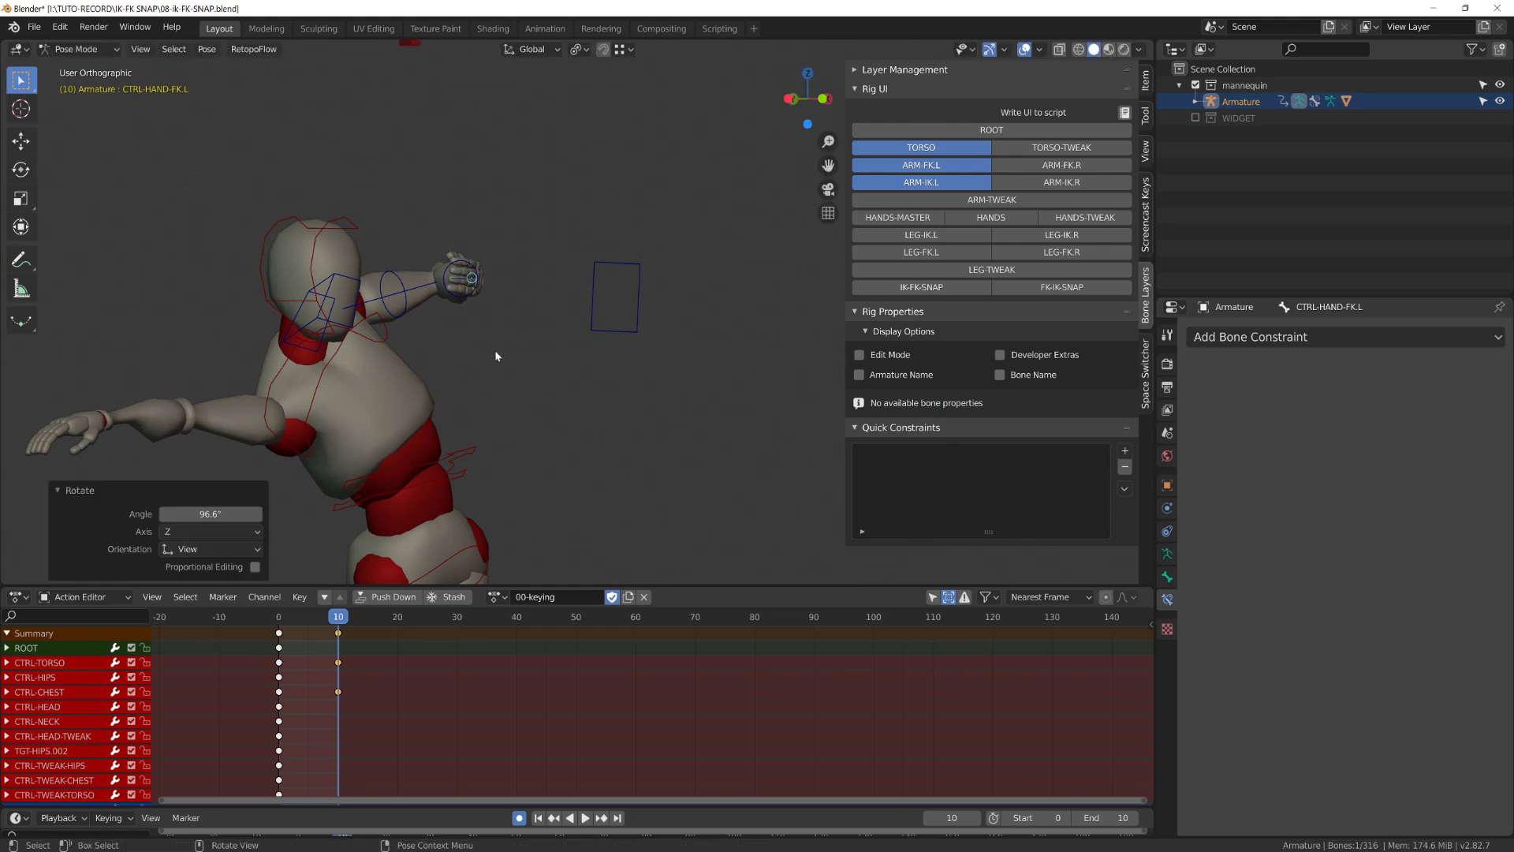
left_click_drag(493, 355, 386, 315, "alt")
key("r")
key("z")
left_click(478, 296)
Show the FK-IK-SNAP layer, select CTRL-IK-FORARM.L and enable bone names in the armature's viewport display
scroll(478, 296, "down", 3)
middle_click_drag(478, 297, 590, 313)
left_click(539, 303)
left_click(1167, 554)
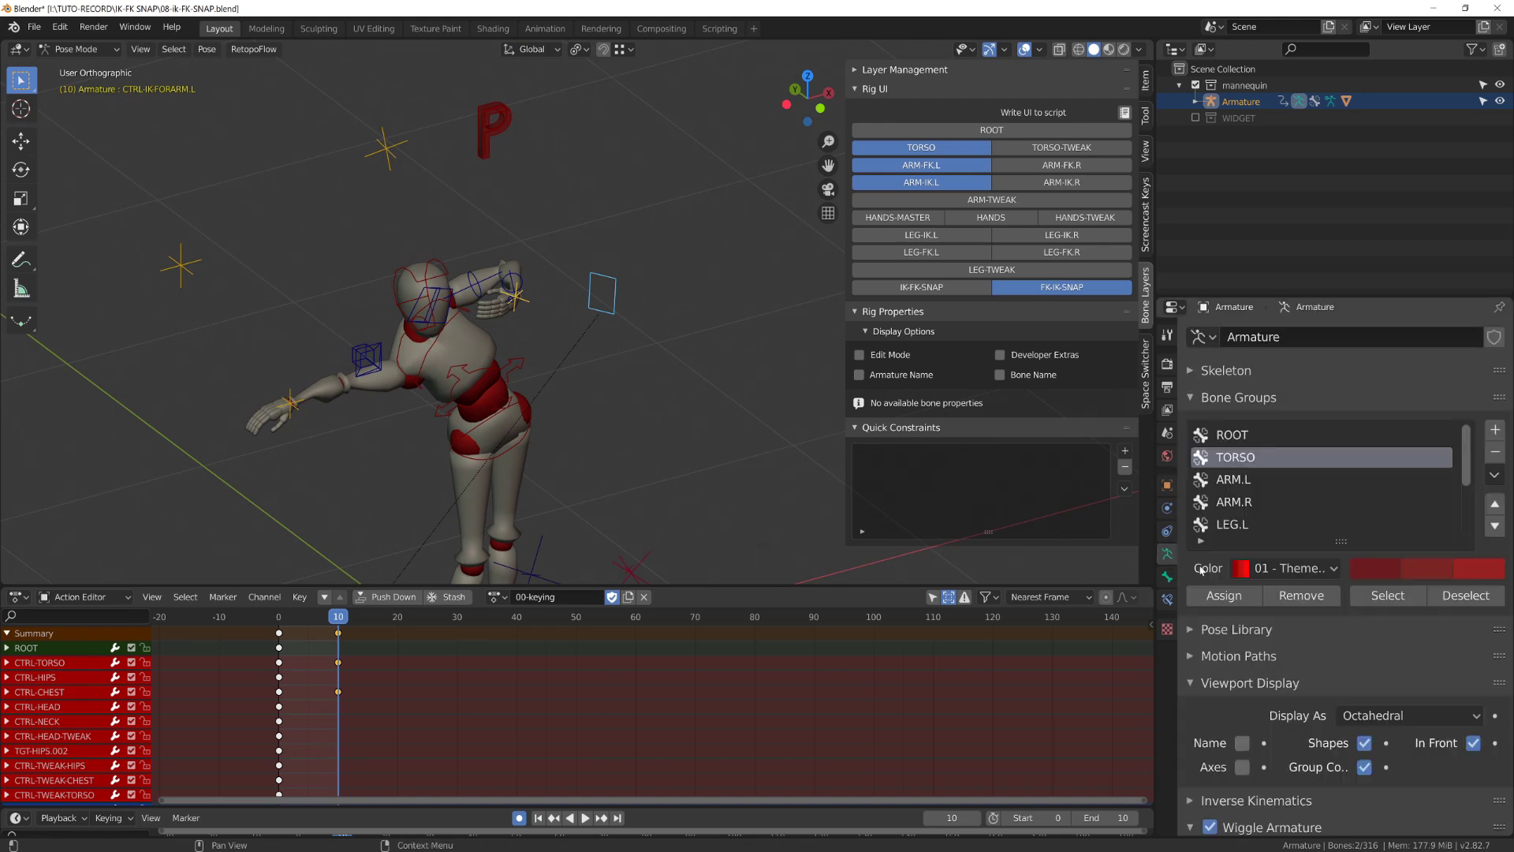
left_click(1243, 743)
scroll(517, 391, "up", 6)
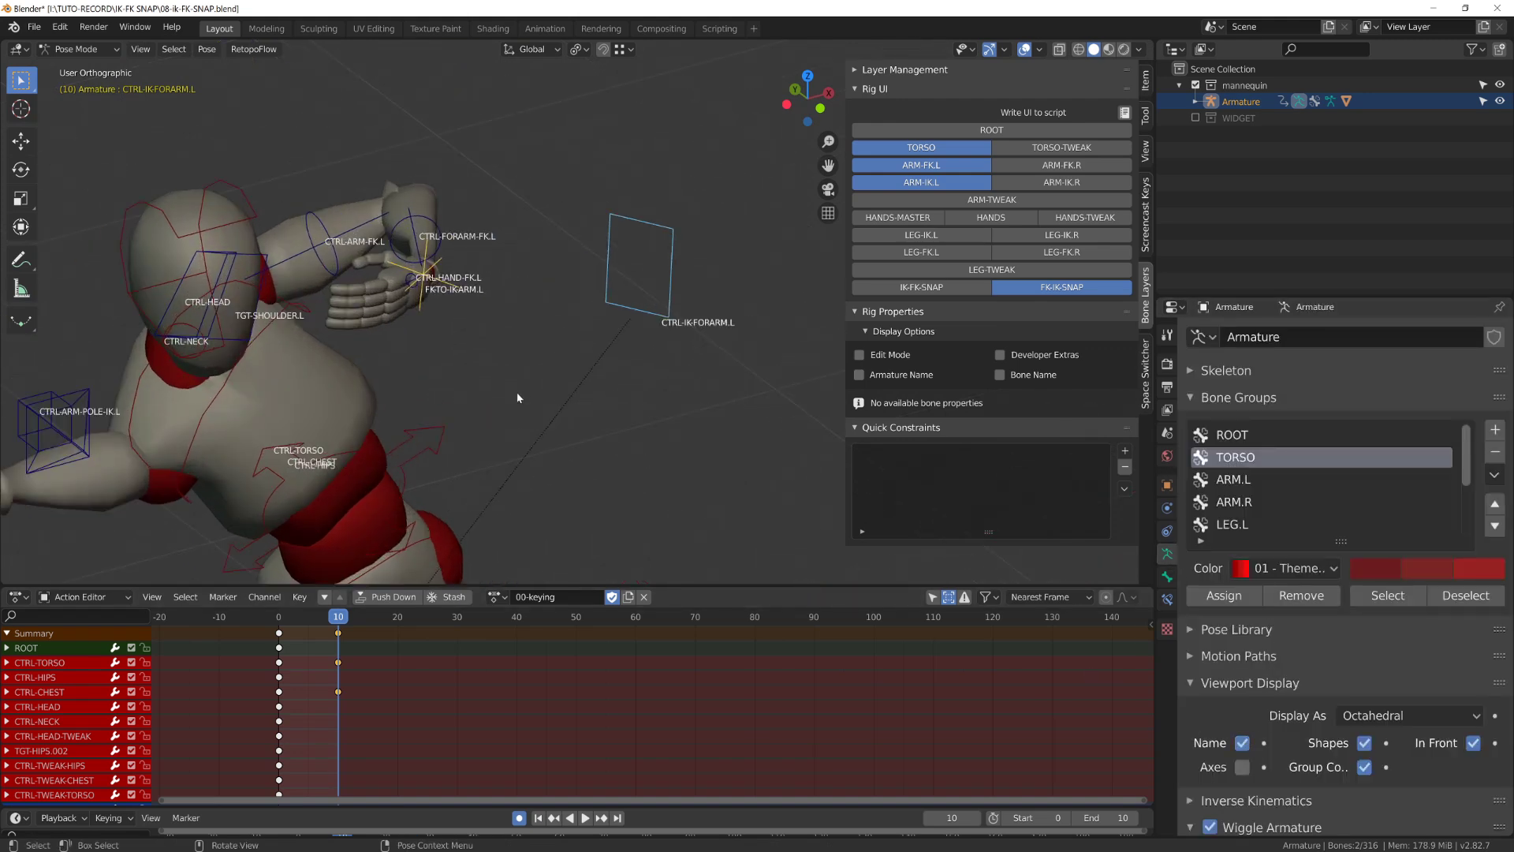
Select FKTO-IKARM.L at the left wrist and hide the ARM-FK.L and TORSO layers
left_click(412, 289)
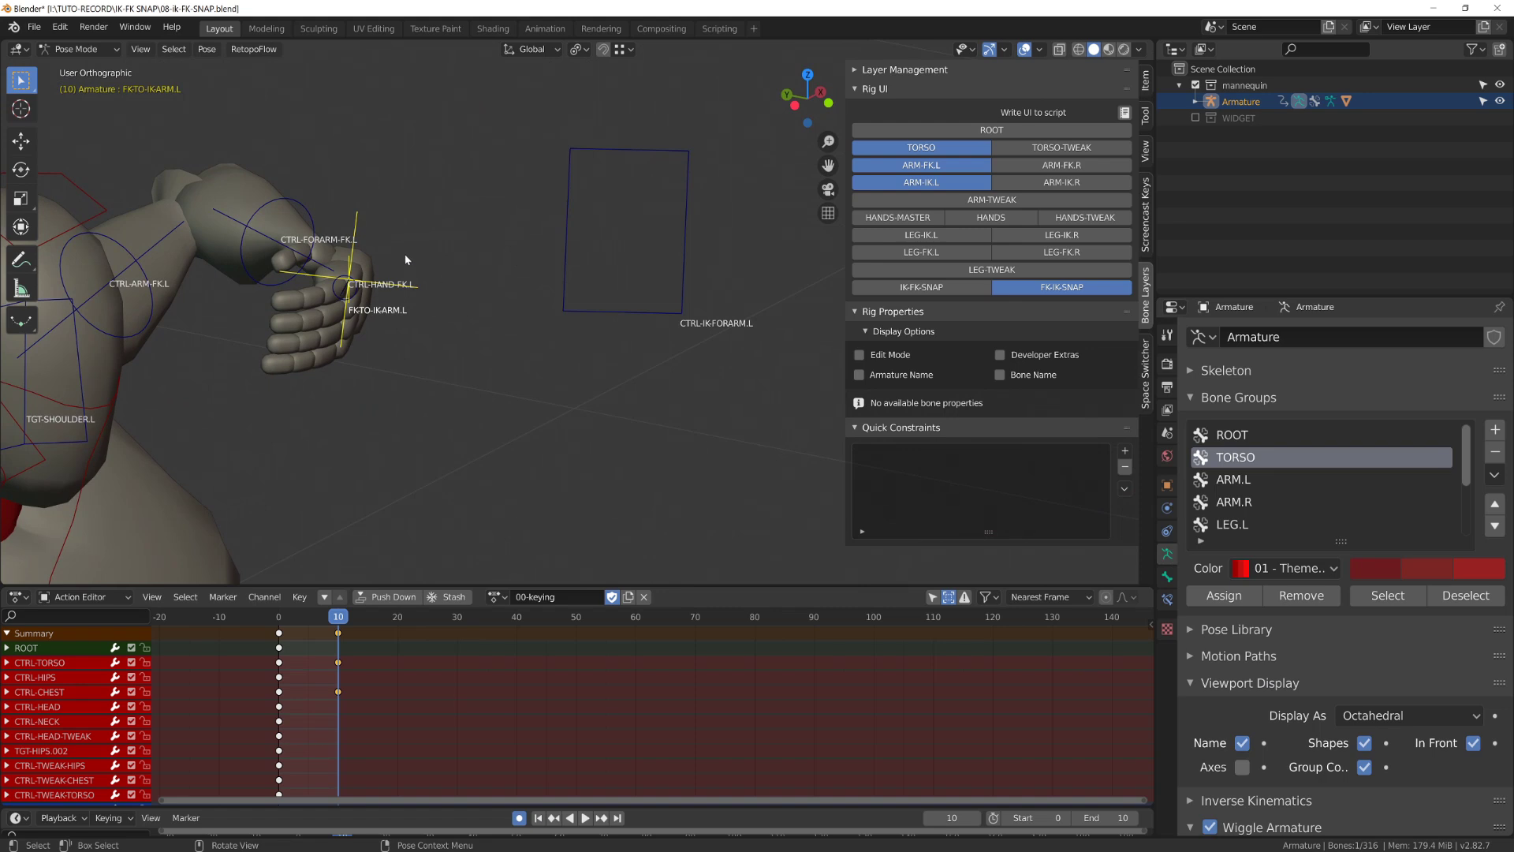
left_click(921, 165)
left_click(921, 147)
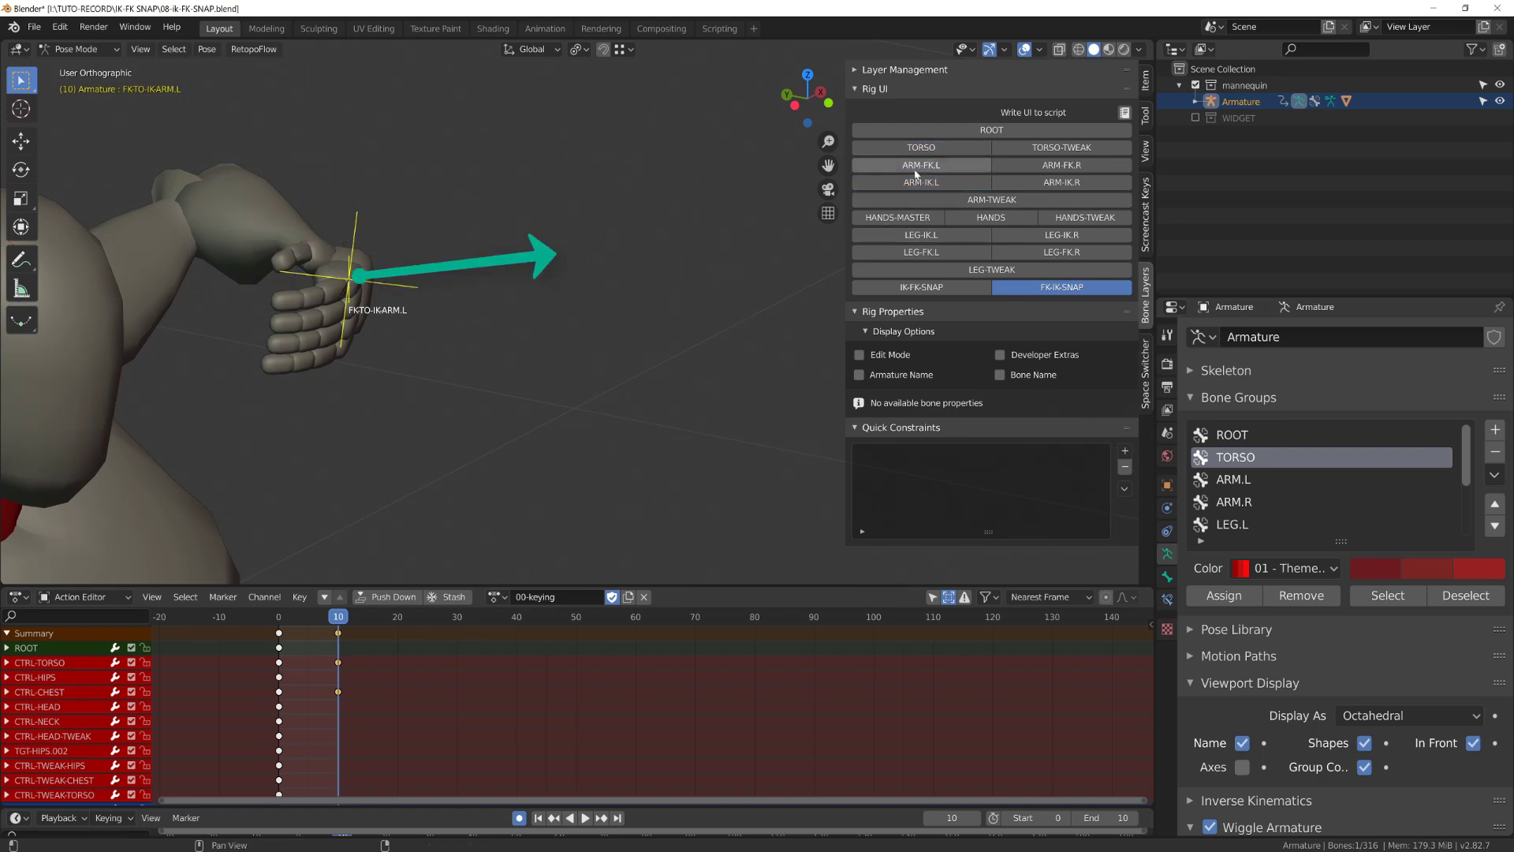
scroll(389, 293, "down", 4)
middle_click_drag(656, 351, 570, 348)
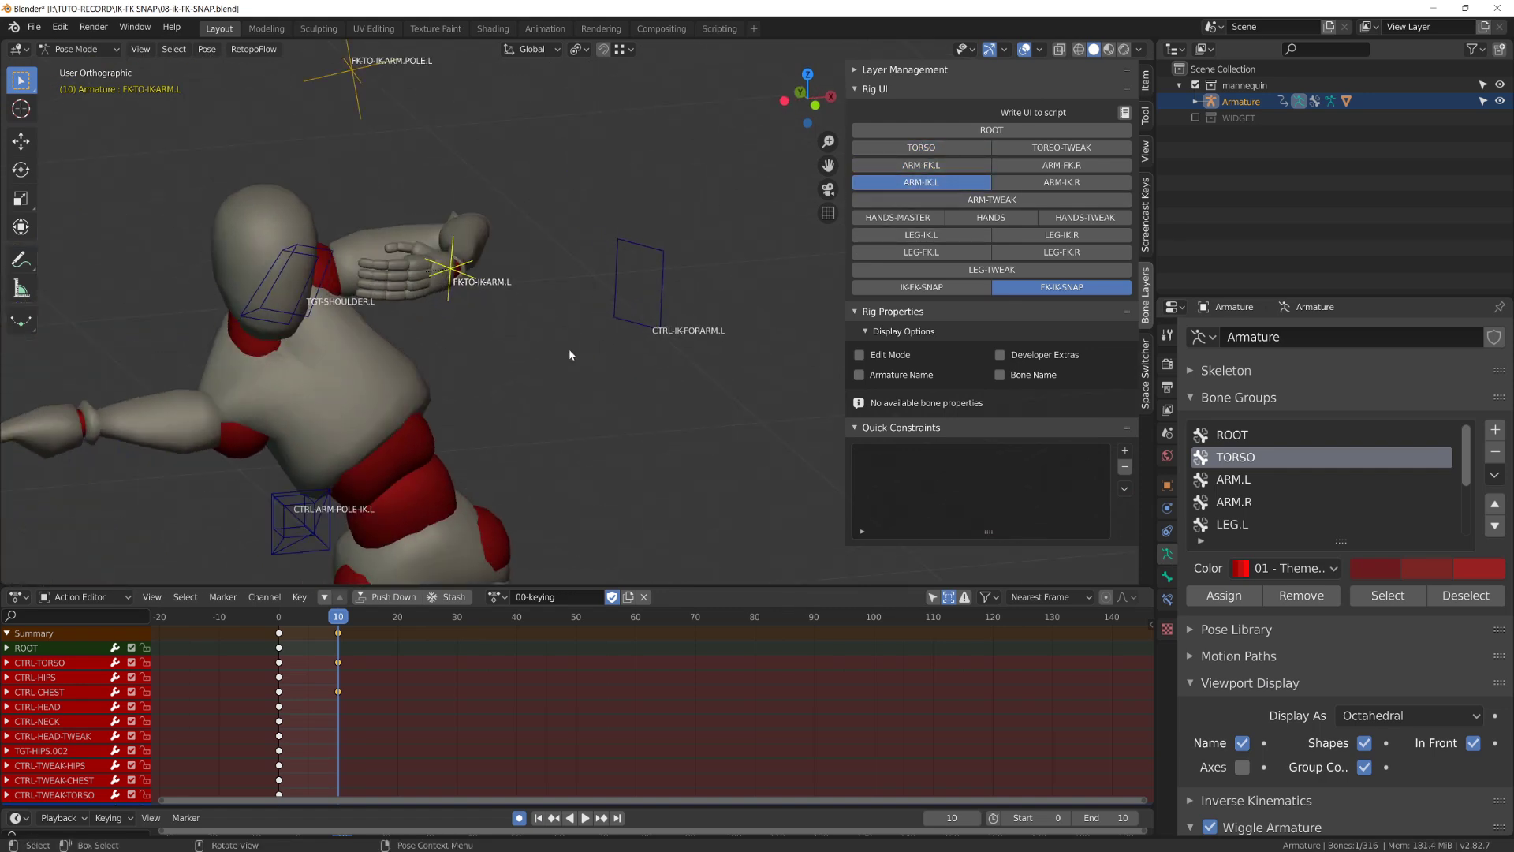
Add a Copy Transforms constraint to CTRL-IK-FORARM.L with FKTO-IKARM.L as its target
scroll(546, 309, "down", 5)
key("shift+ctrl+c")
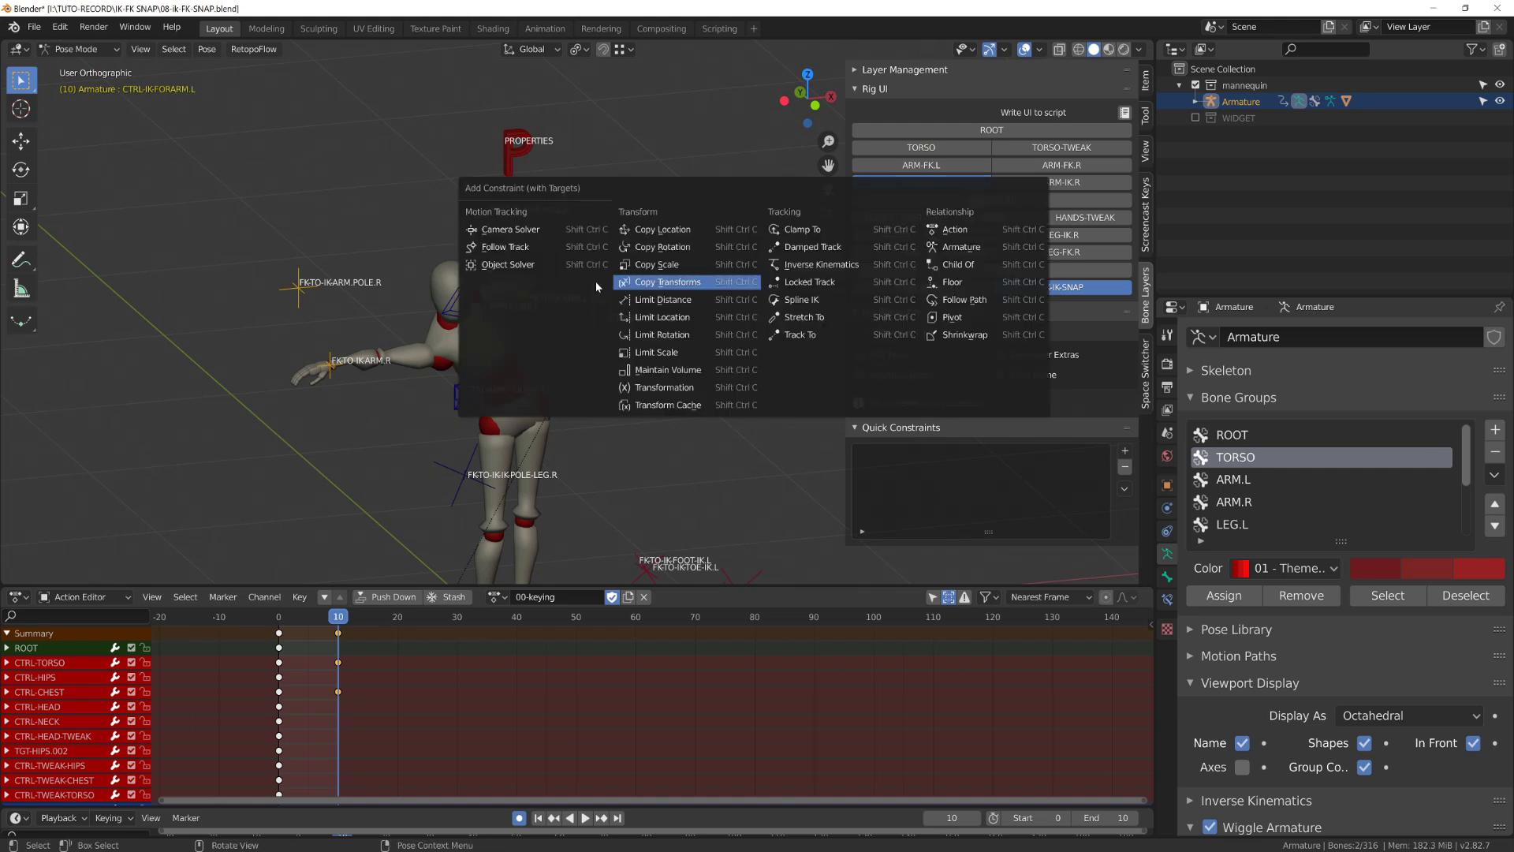
left_click(600, 284)
scroll(597, 314, "down", 3)
middle_click_drag(595, 306, 619, 316)
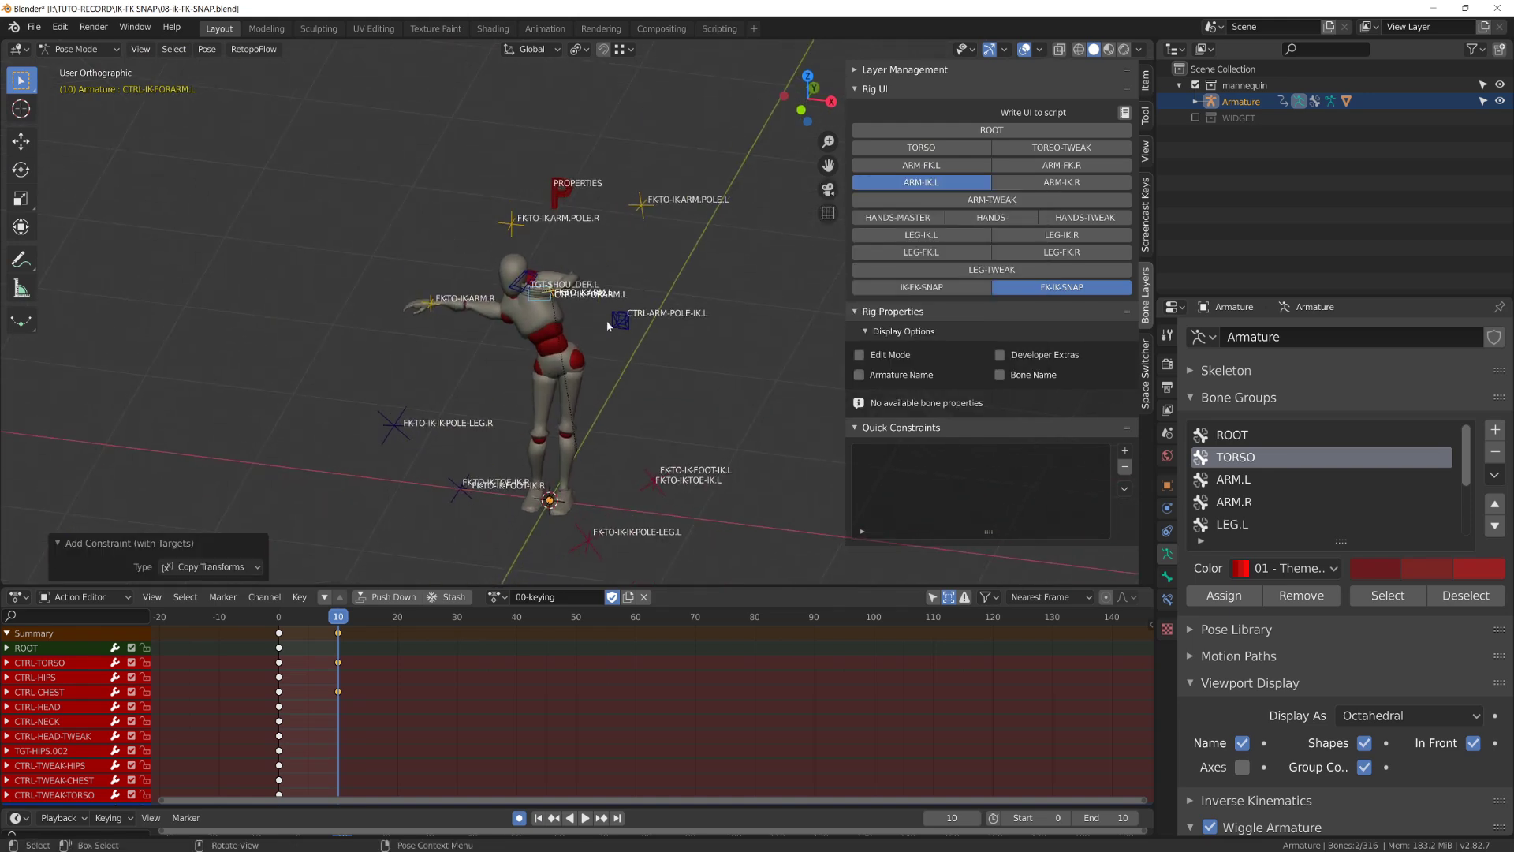
Add a Copy Location constraint to CTRL-ARM-POLE-IK.L targeting FKTO-IKARM.POLE.L, and set the timeline's start frame to 10
left_click(621, 320)
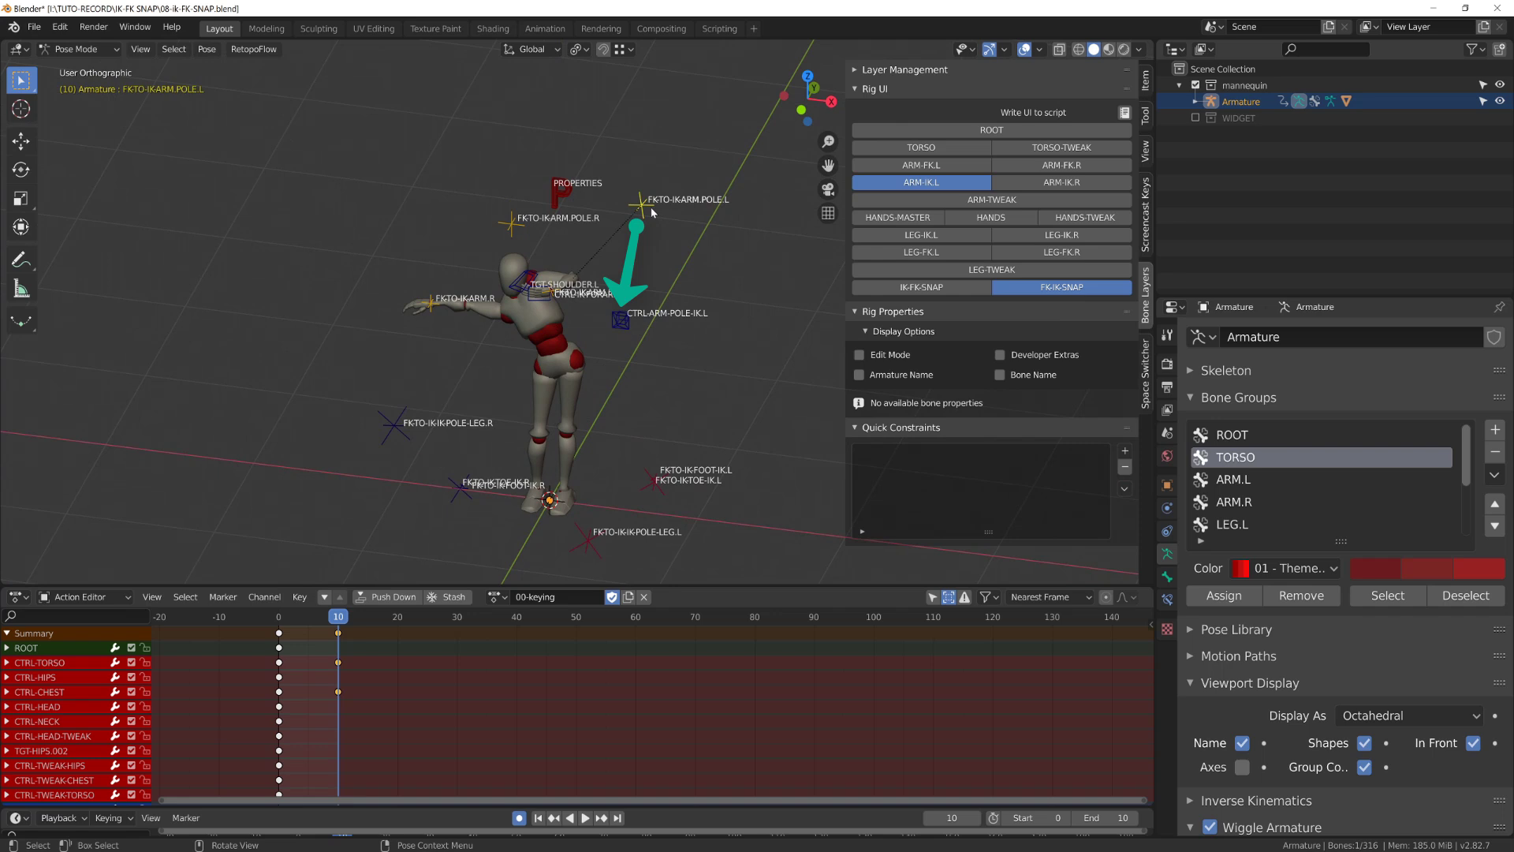
key("shift+ctrl+c")
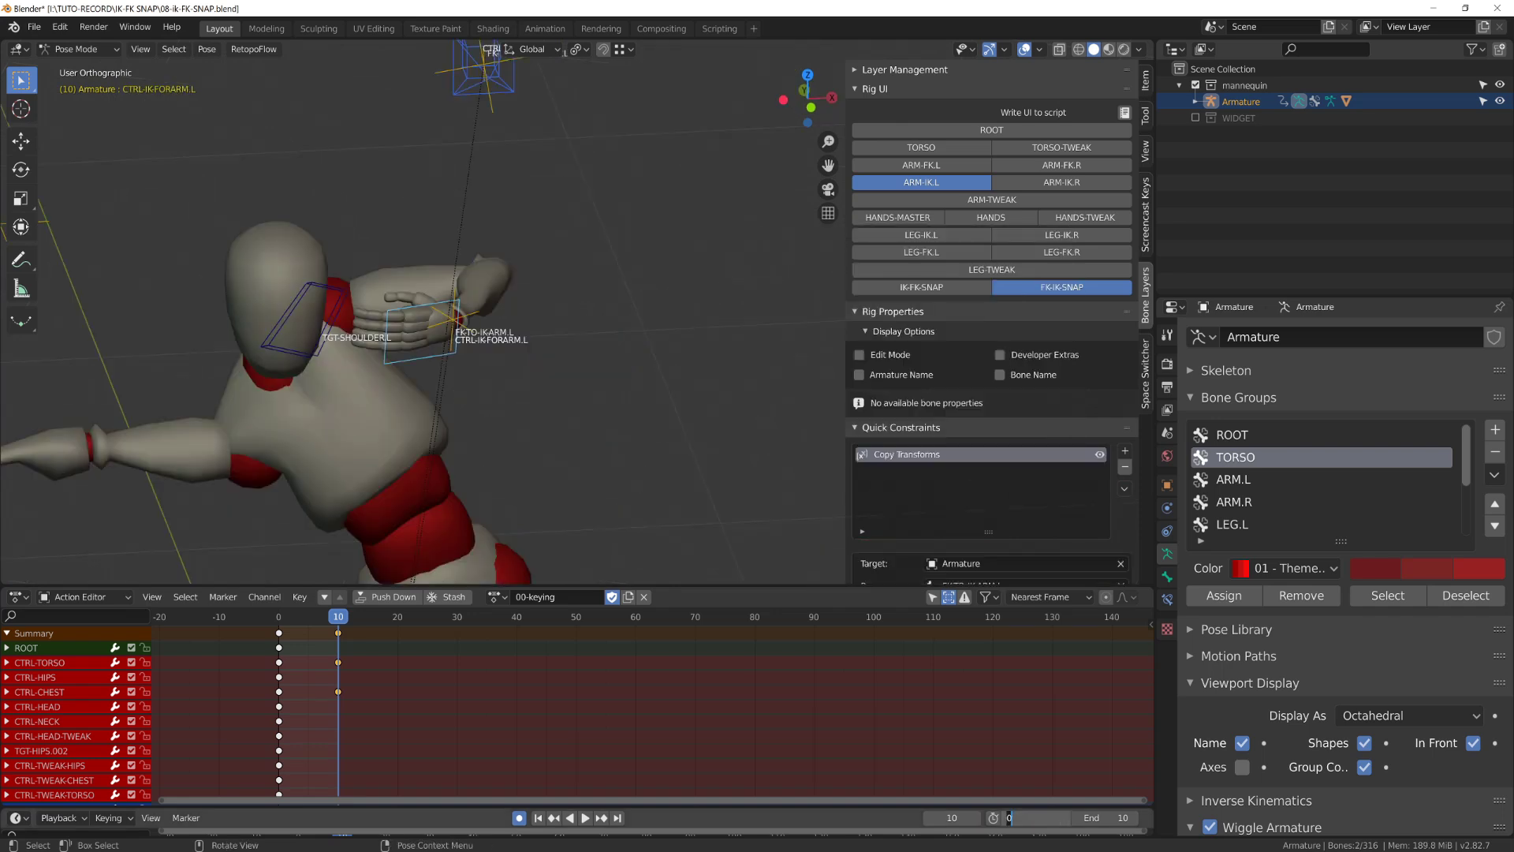
key("Return")
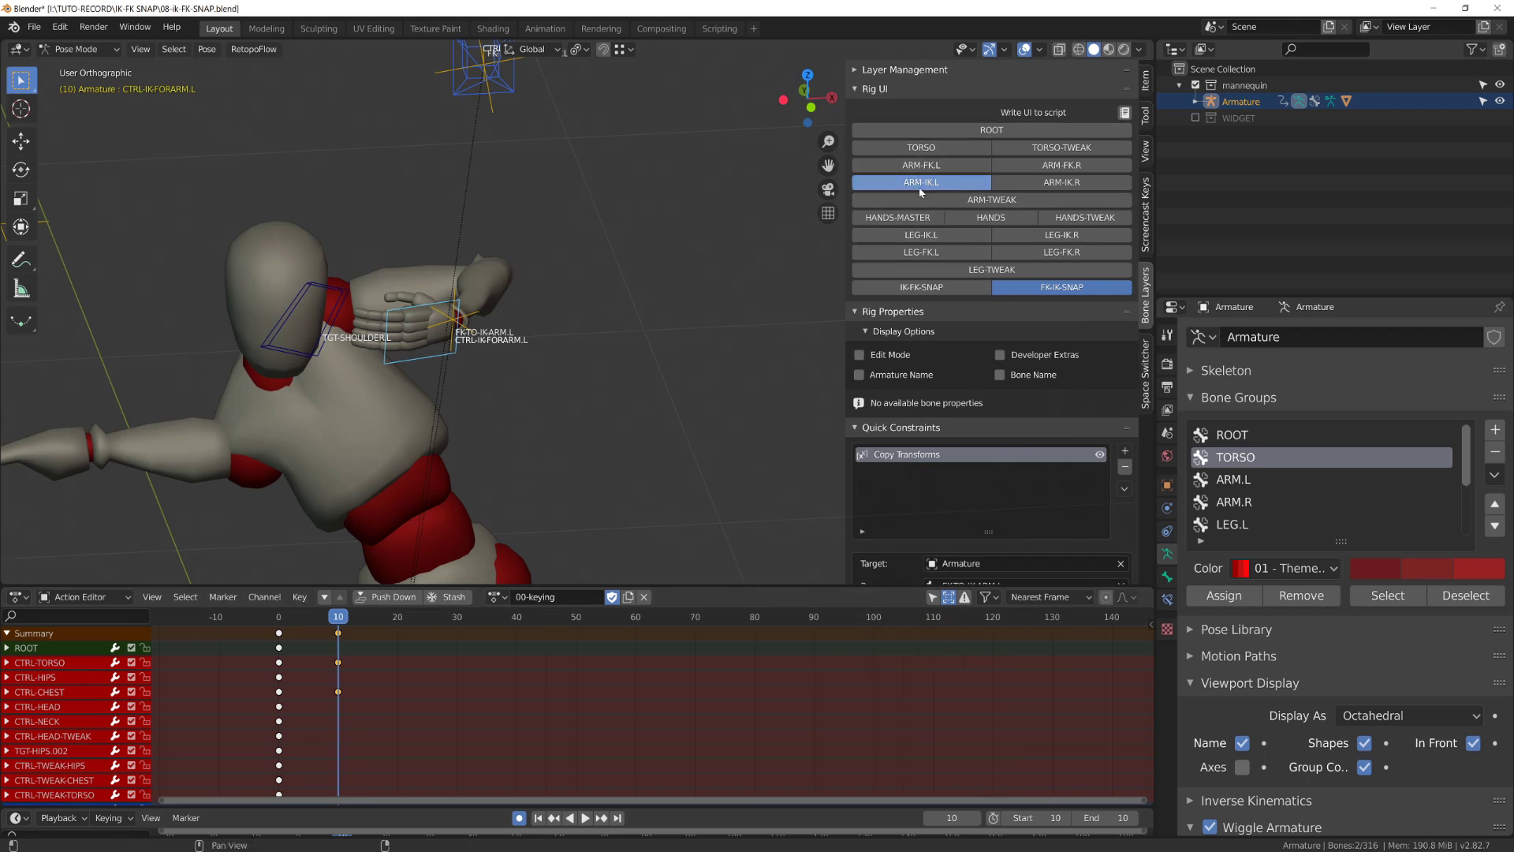
Show the ARM-FK.L layer and test-rotate CTRL-FORARM-FK.L around global Z to check that the IK controls follow
left_click(920, 165)
left_click(471, 304)
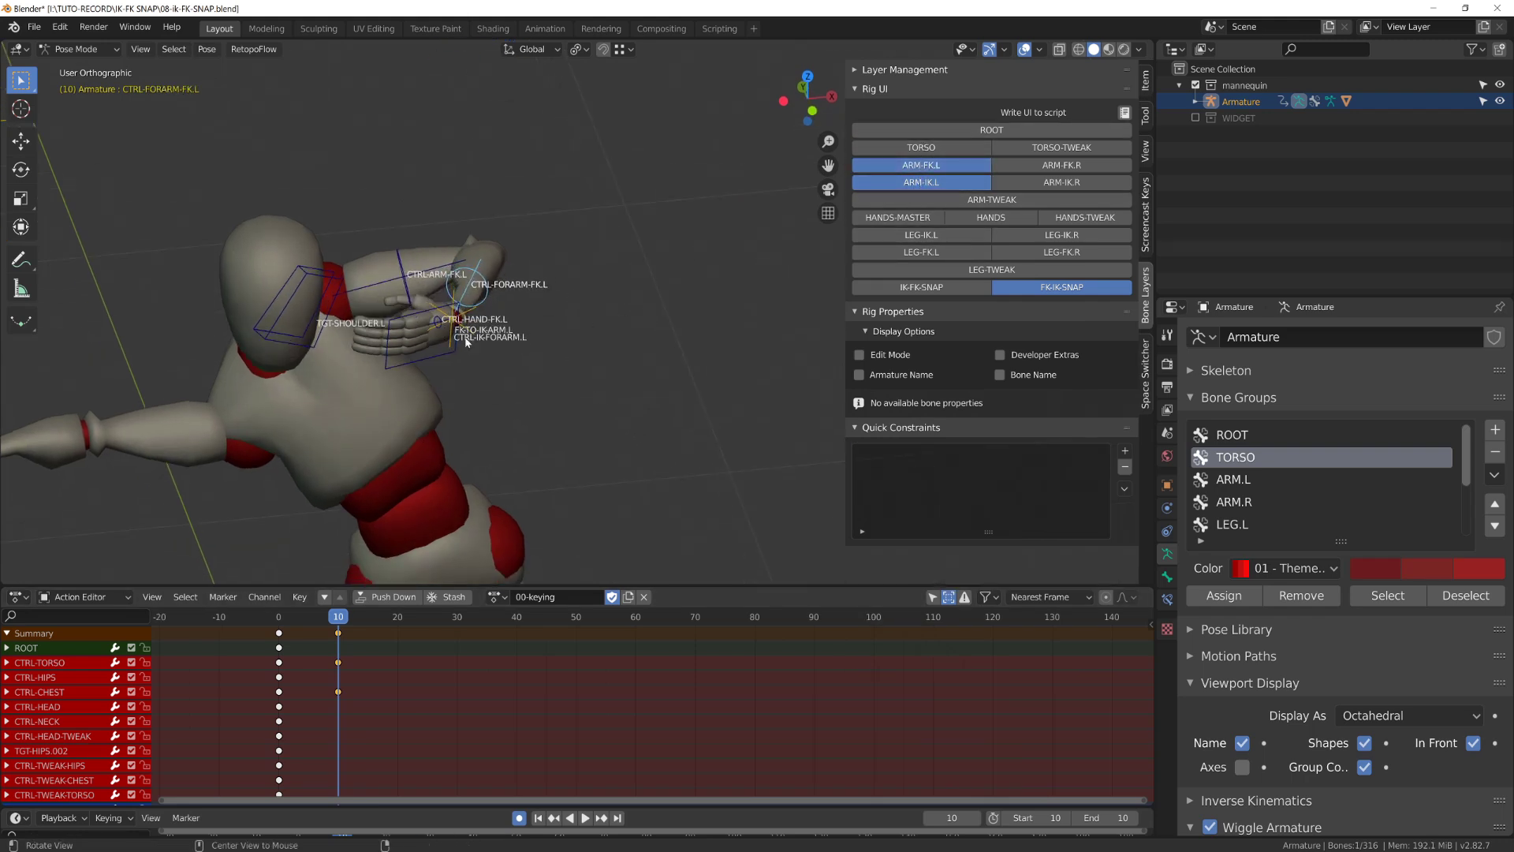
key("r")
key("z")
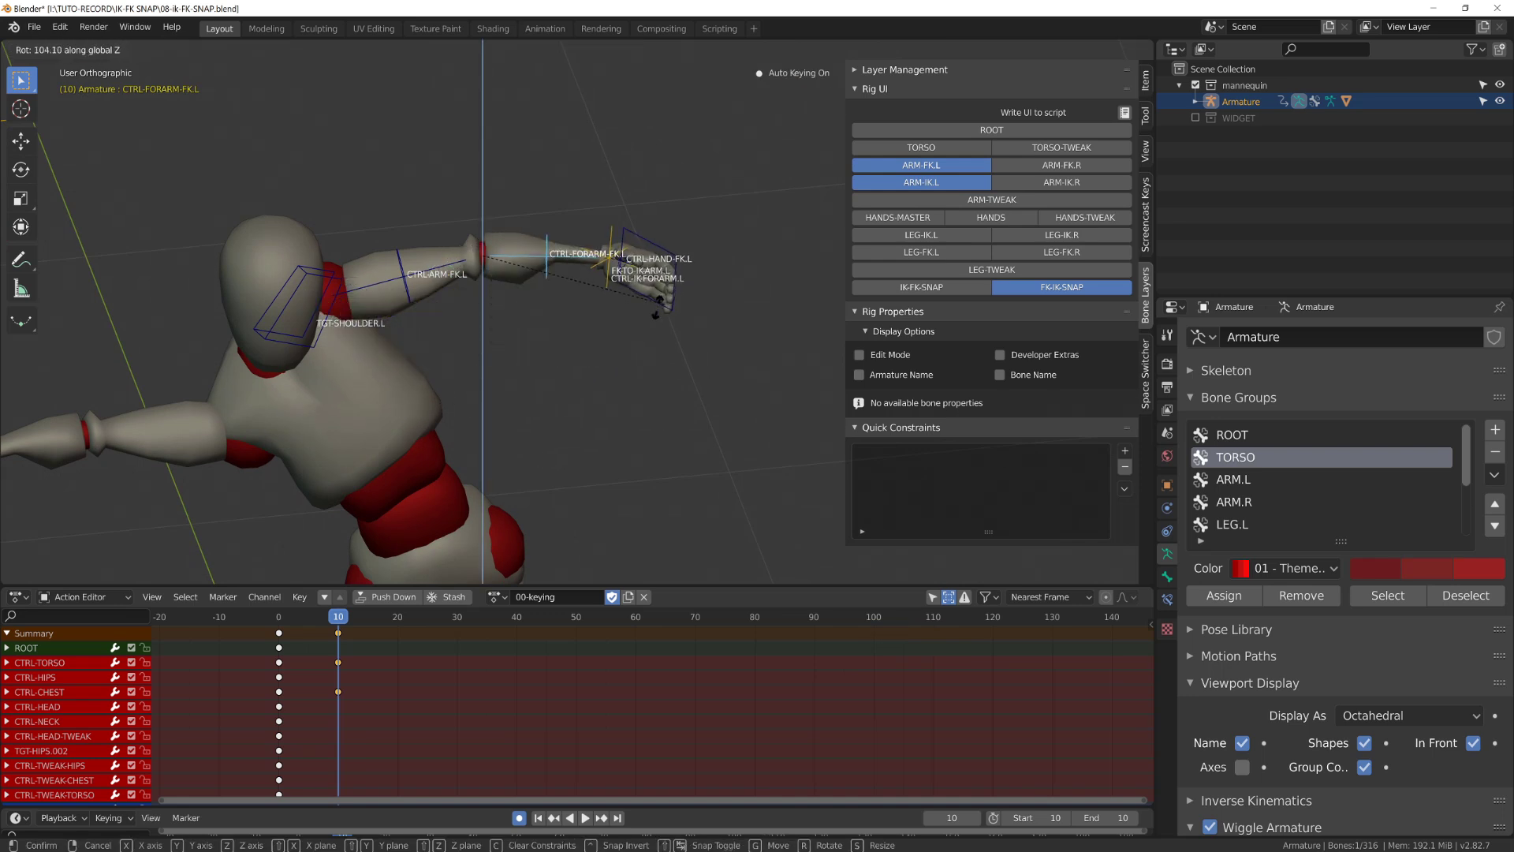
left_click(444, 413)
Bake CTRL-IK-FORARM.L and CTRL-ARM-POLE-IK.L at frame 10 with Only Selected Bones, Visual Keying, Clear Constraints and Overwrite Current Action enabled
left_click(455, 365)
scroll(552, 316, "down", 3)
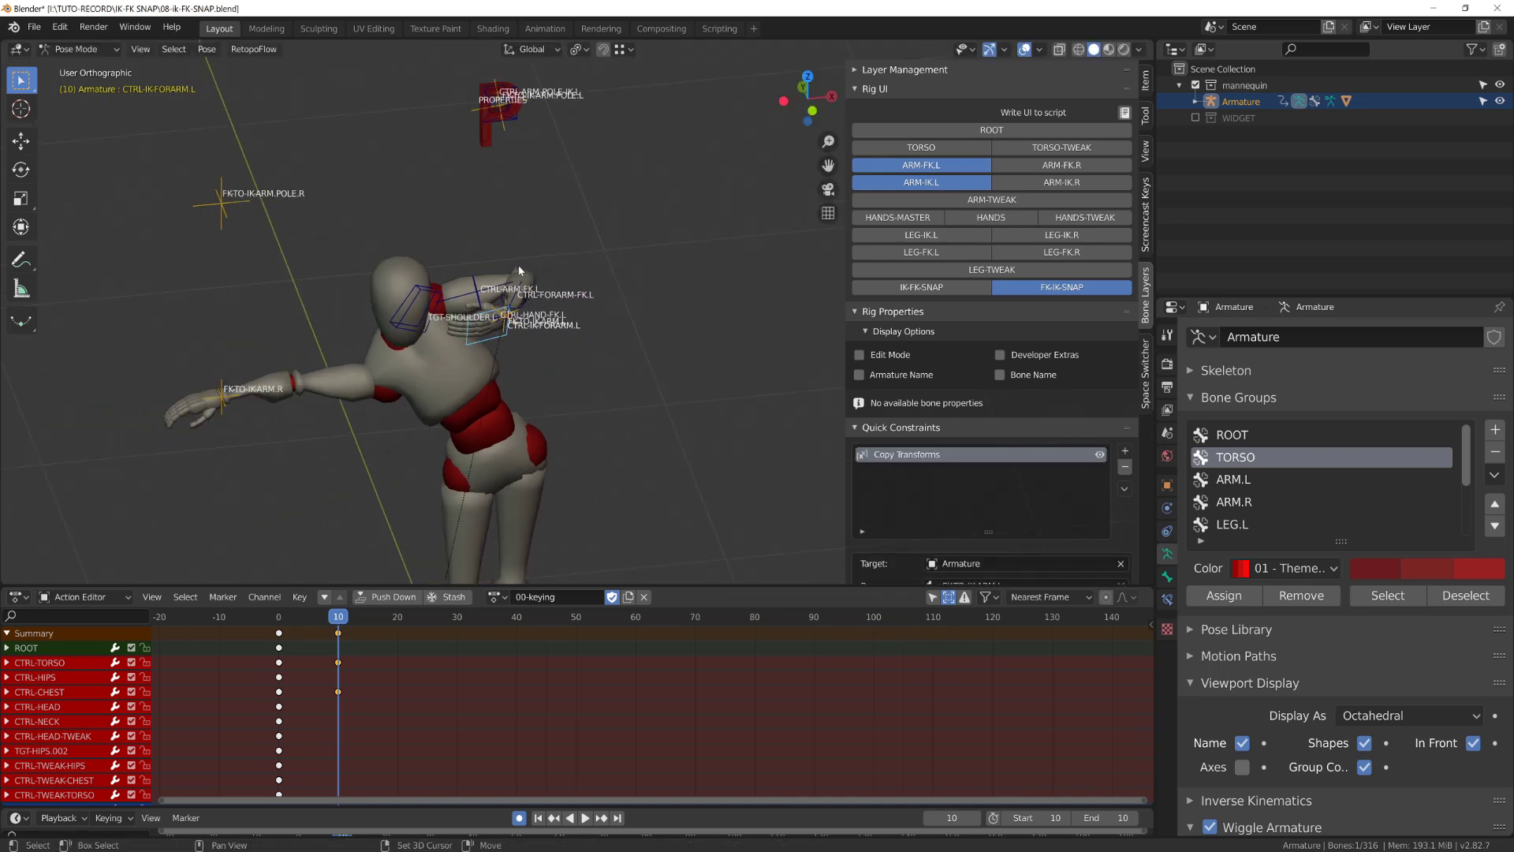
left_click(518, 127, "shift")
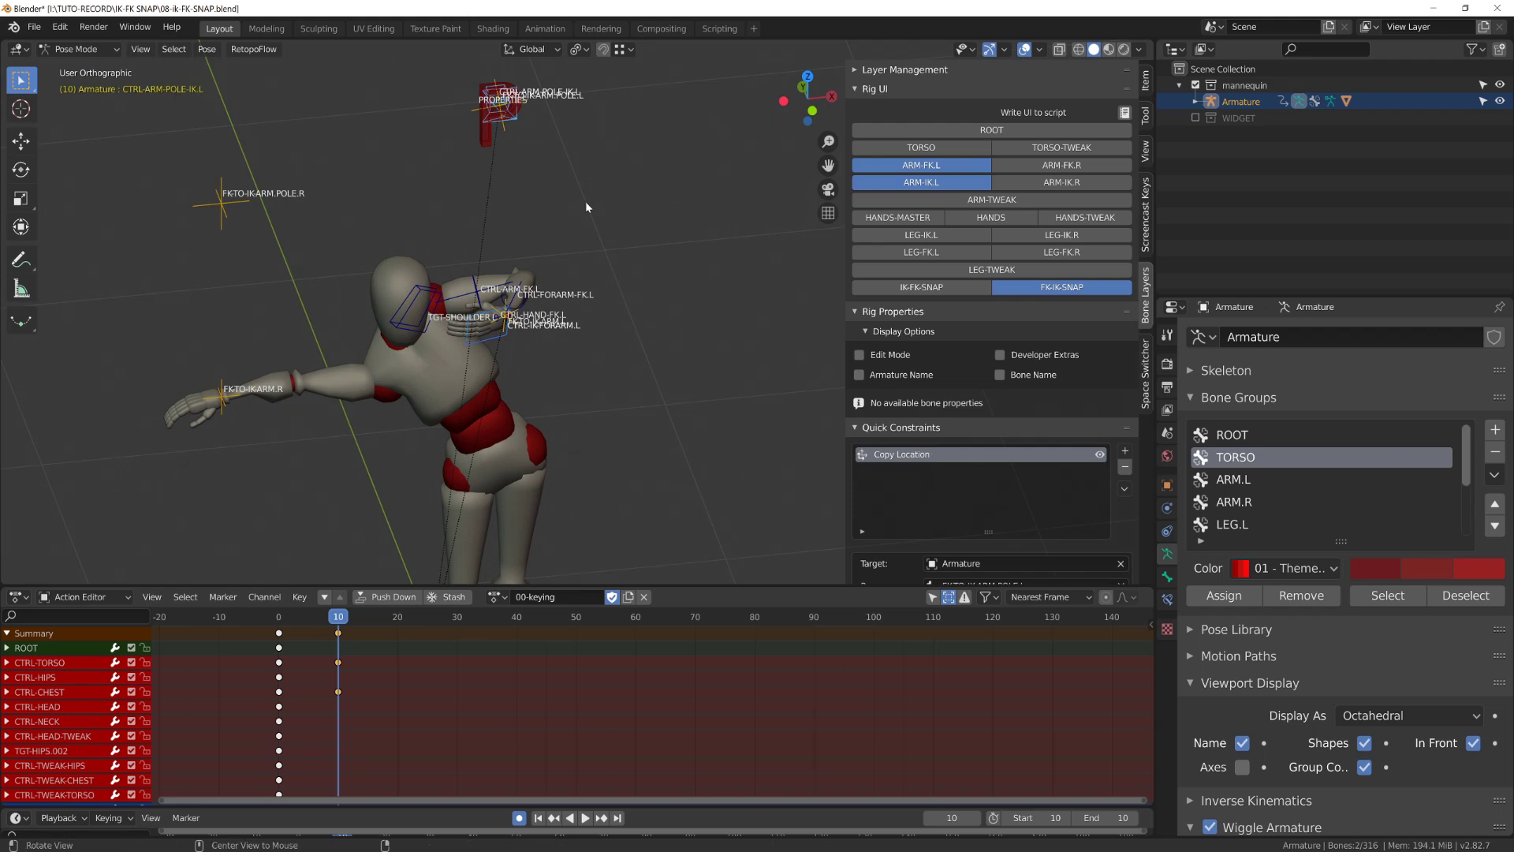
middle_click_drag(585, 201, 590, 189)
key("F3")
type("Bake Action")
key("Return")
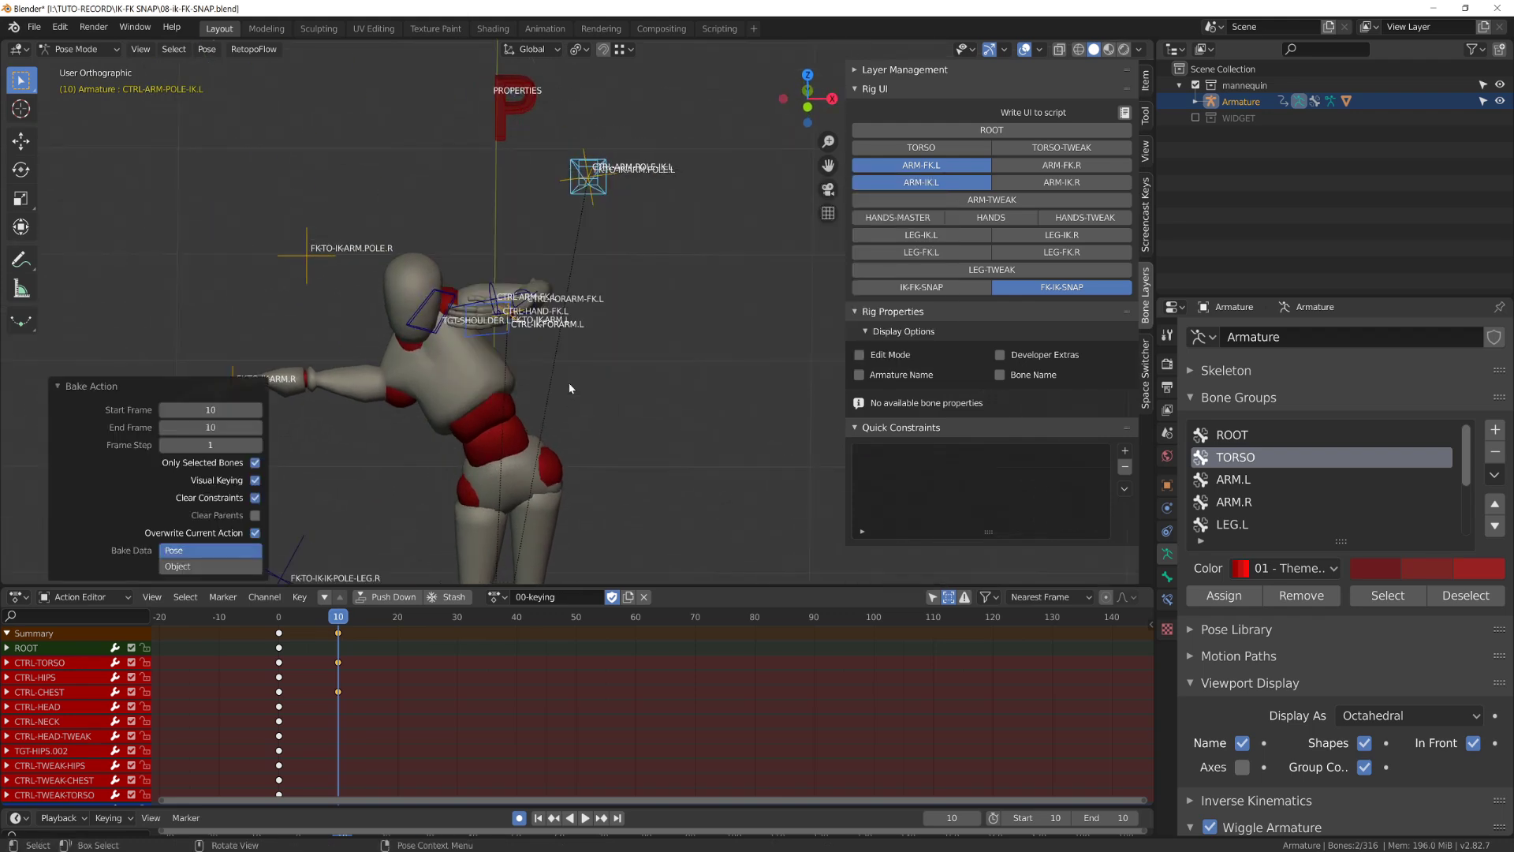
Select the PROPERTIES bone and turn off bone names in the armature's viewport display
left_click(498, 116)
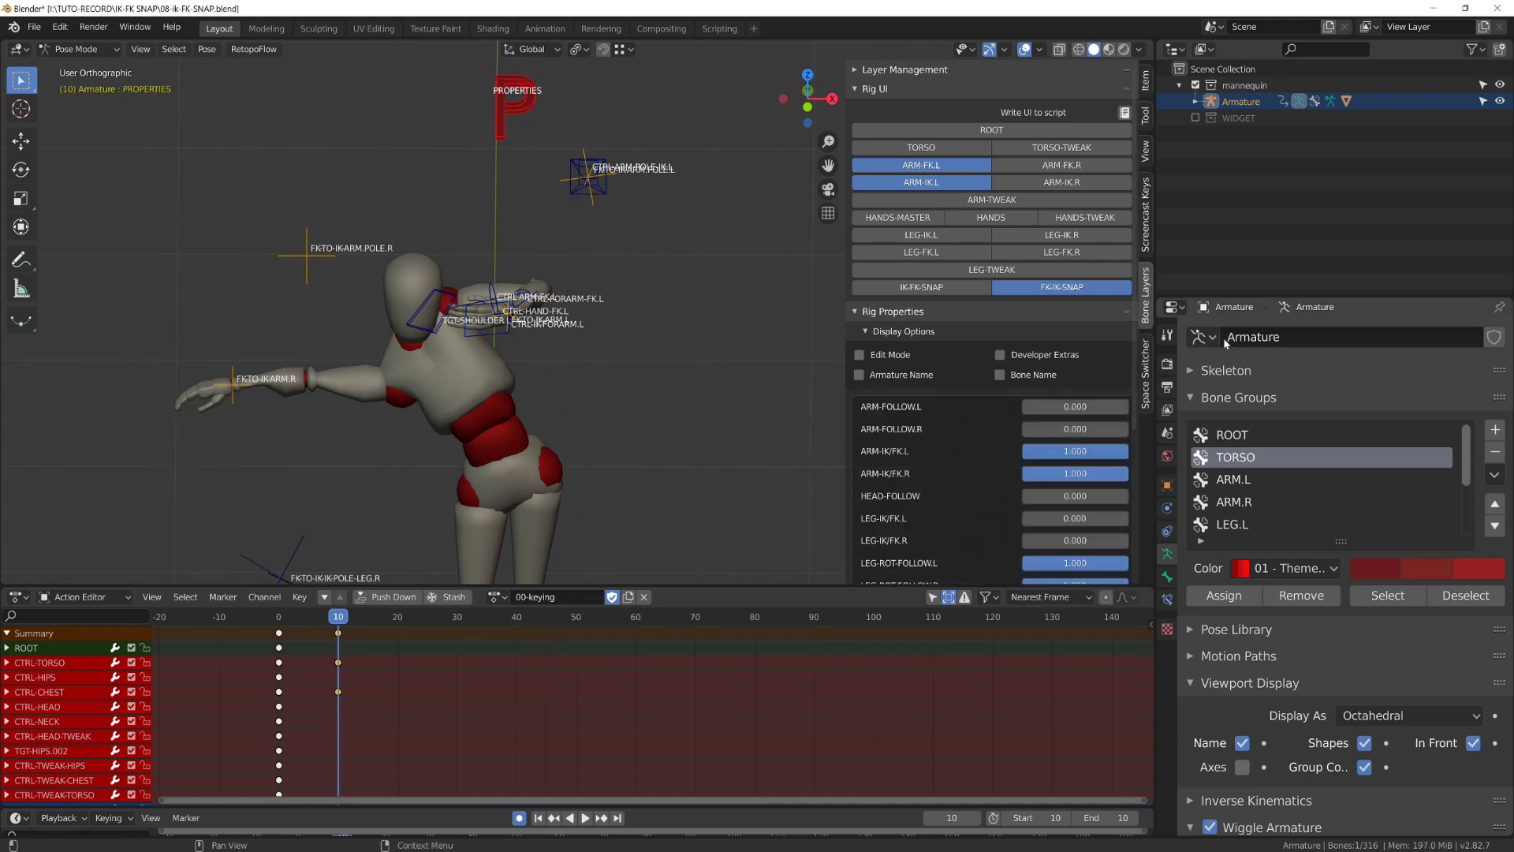
left_click(1243, 743)
scroll(535, 323, "up", 3)
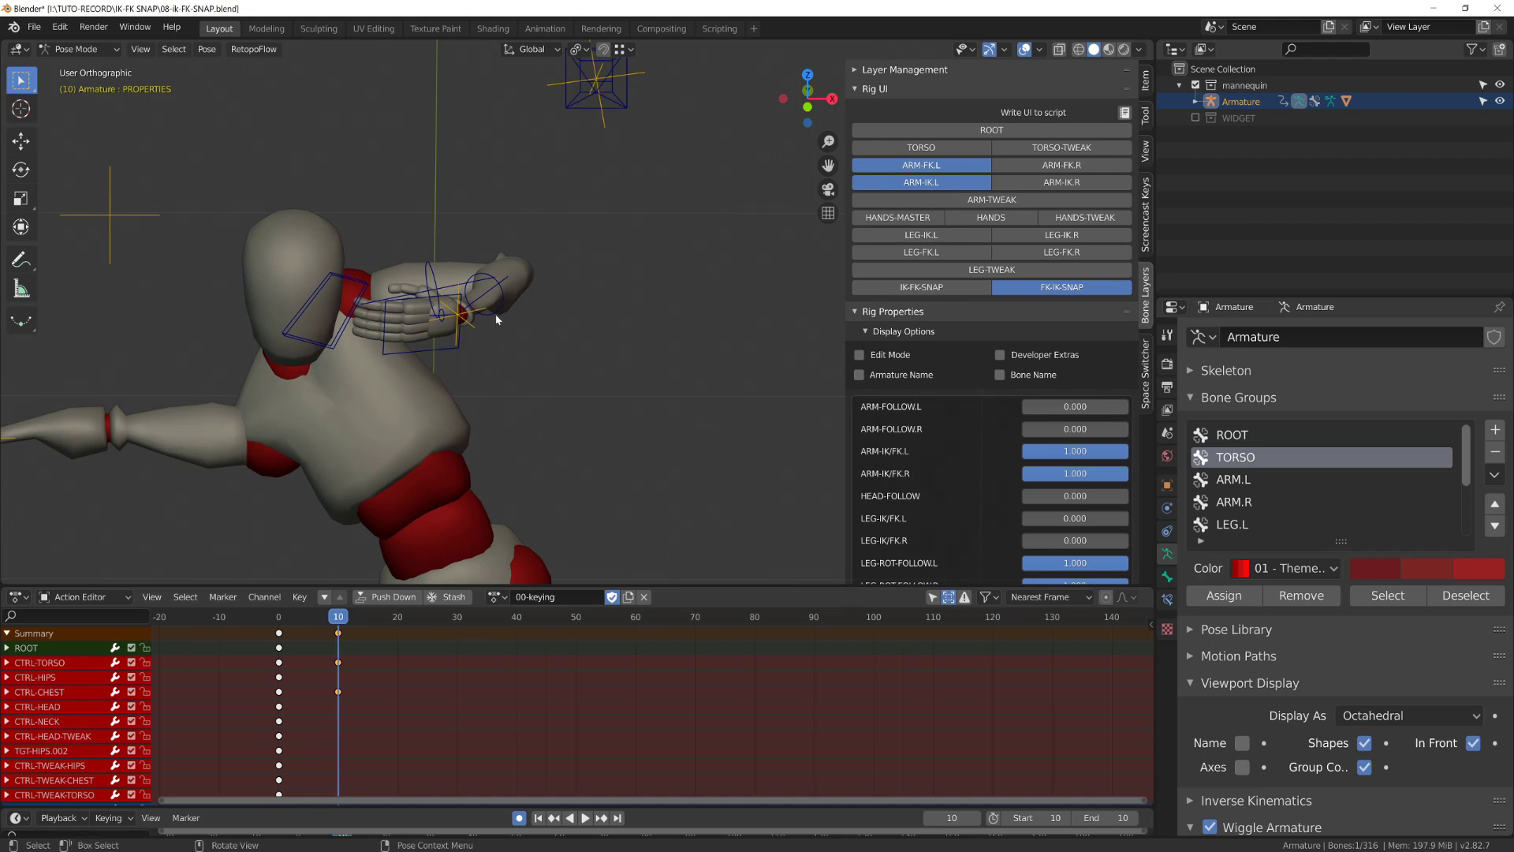
Test-rotate CTRL-FORARM-FK.L around global Z and CTRL-ARM-FK.L freely to check that the baked IK controls are independent
left_click(495, 314)
key("r")
key("z")
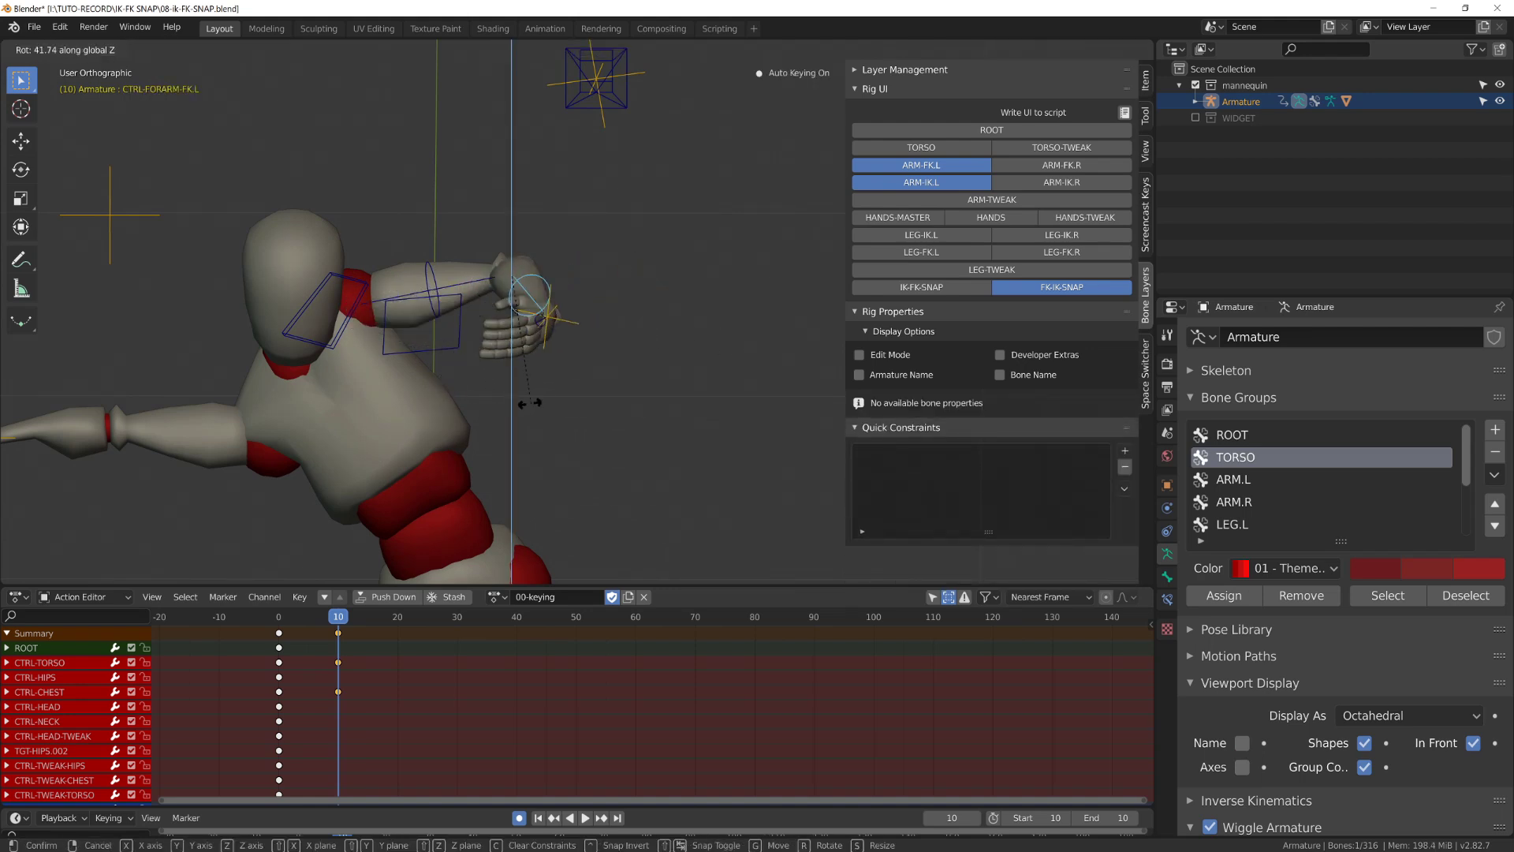
left_click(452, 314)
left_click(437, 268)
key("r")
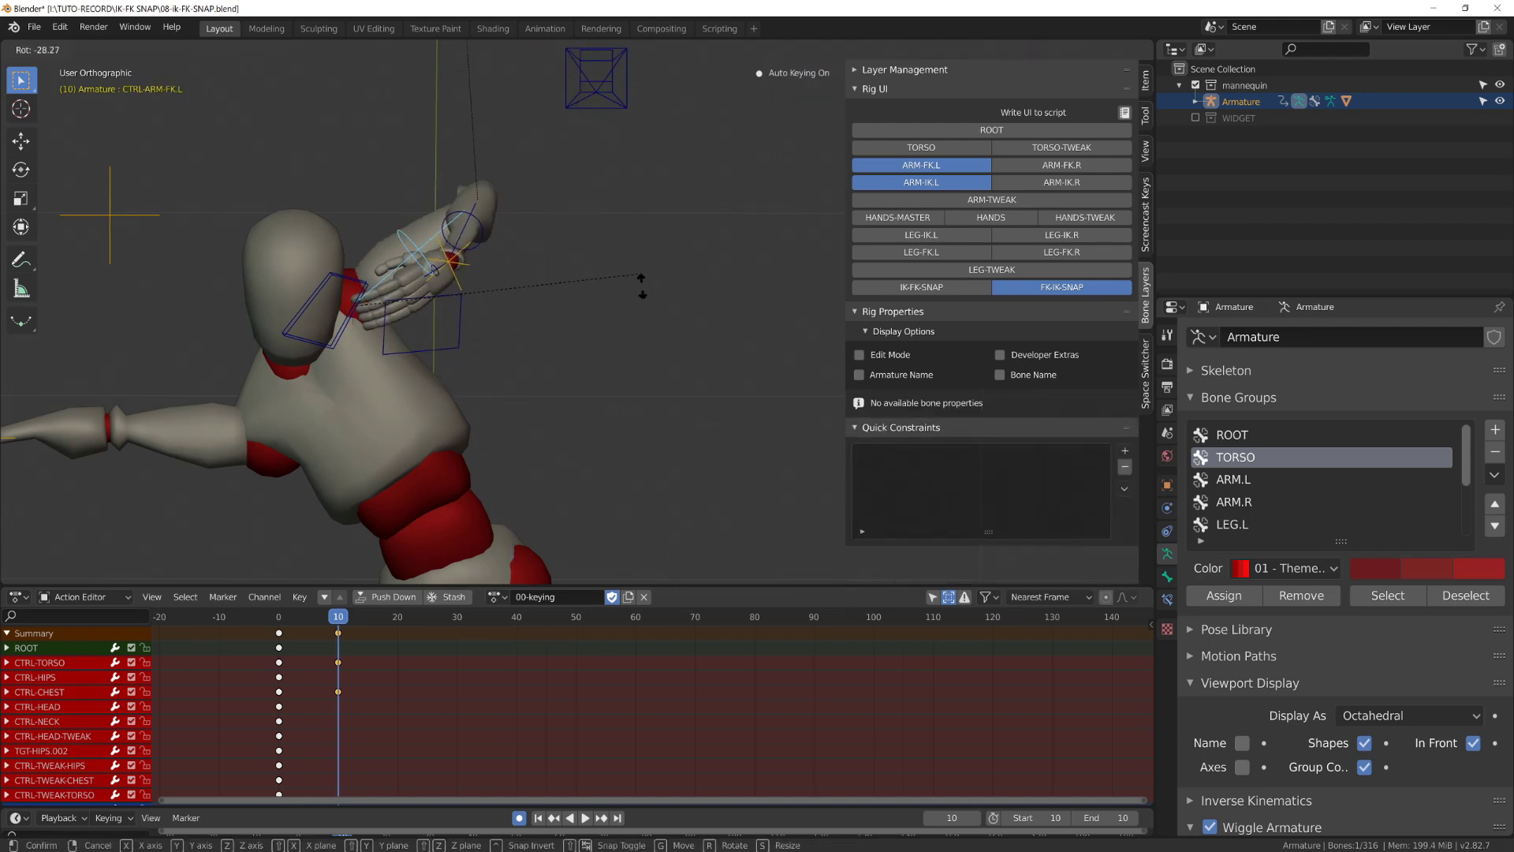
left_click(640, 263)
Vary ARM-IK/FK.L on the PROPERTIES bone to compare the left arm's IK and FK poses, inspecting the elbow closely
scroll(552, 237, "down", 3)
left_click(536, 138)
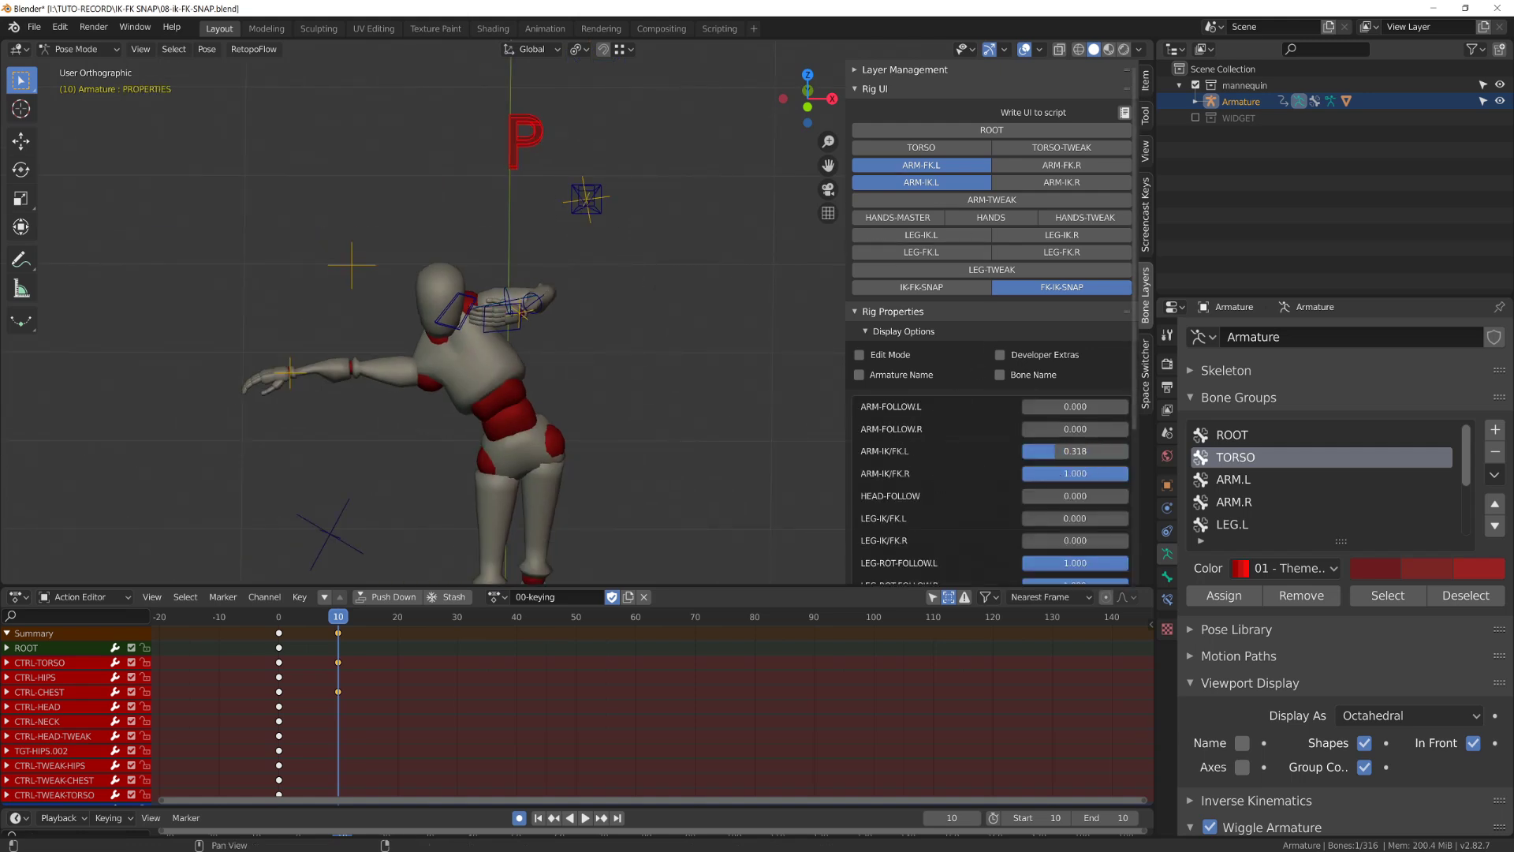
scroll(575, 256, "up", 10)
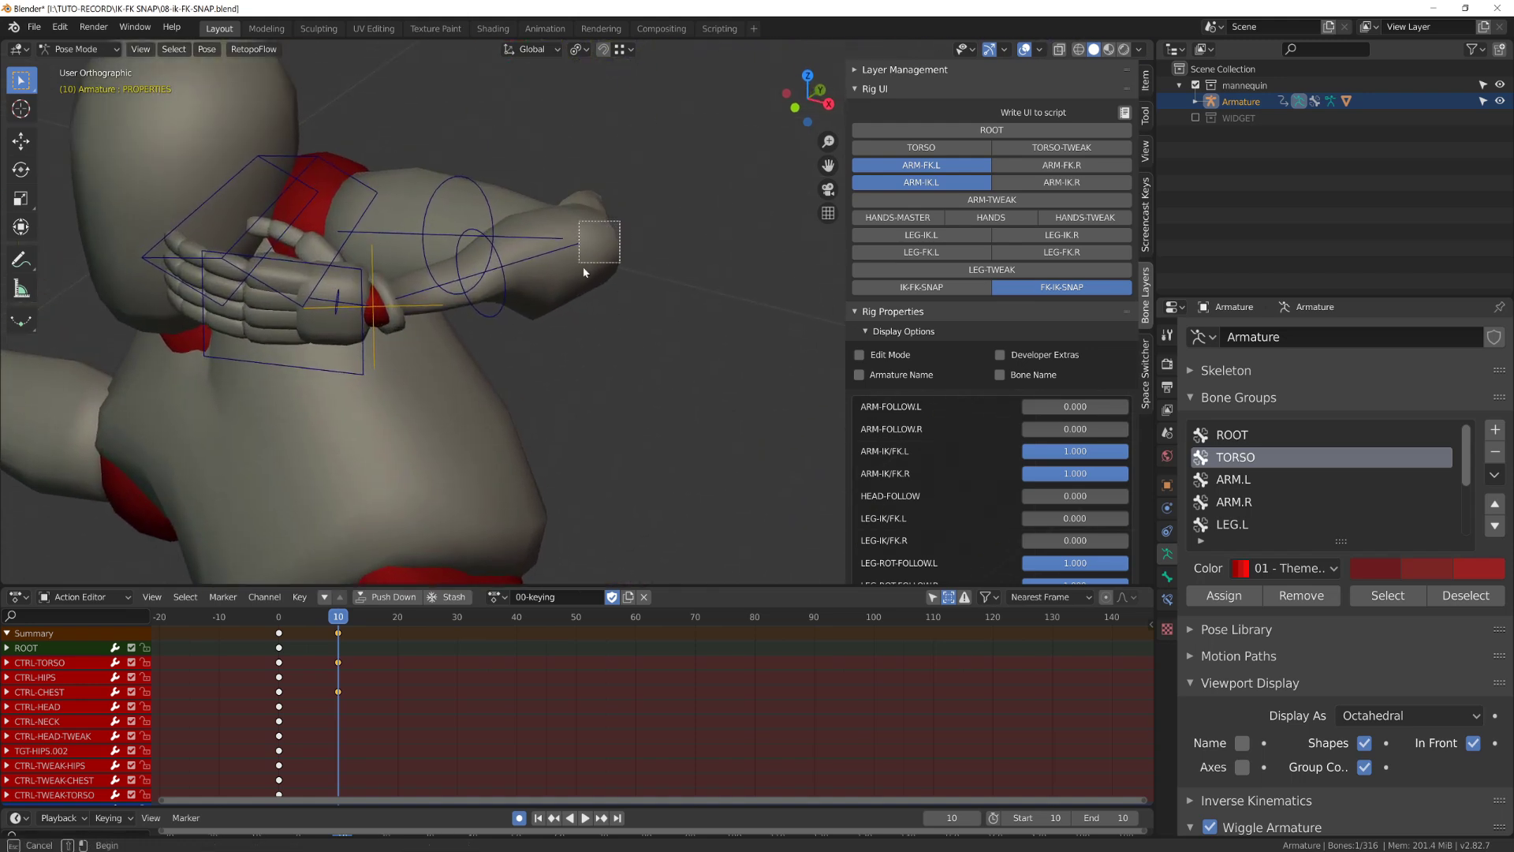
left_click_drag(642, 239, 643, 235)
scroll(607, 274, "down", 5)
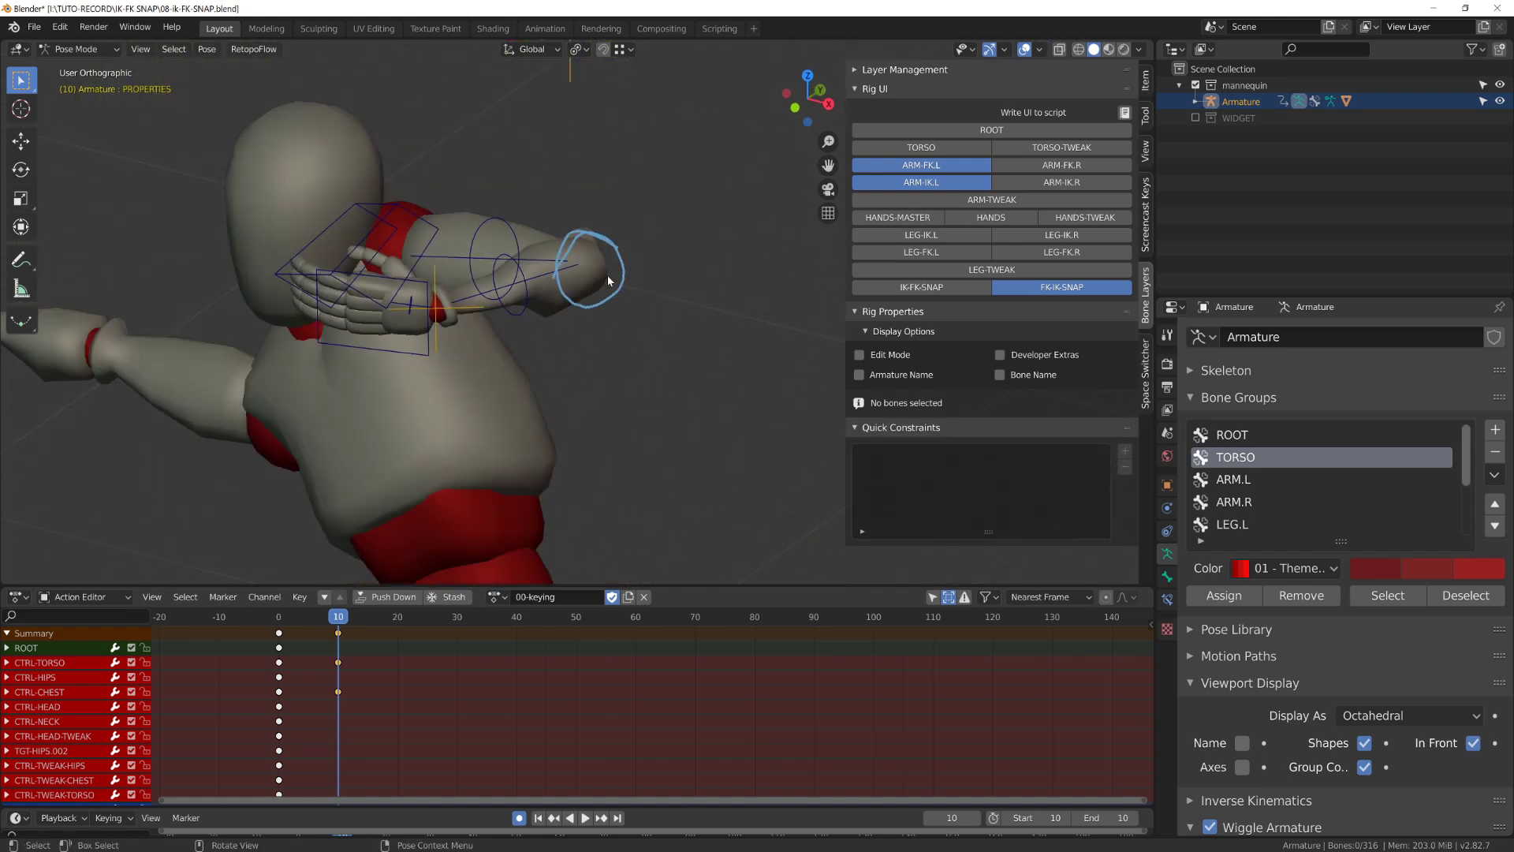
Show the MCH layer and compare the Inverse Kinematics axis locks of MCH-IK-FORARM.L and MCH-ARM-SWITCH.L
left_click(524, 63)
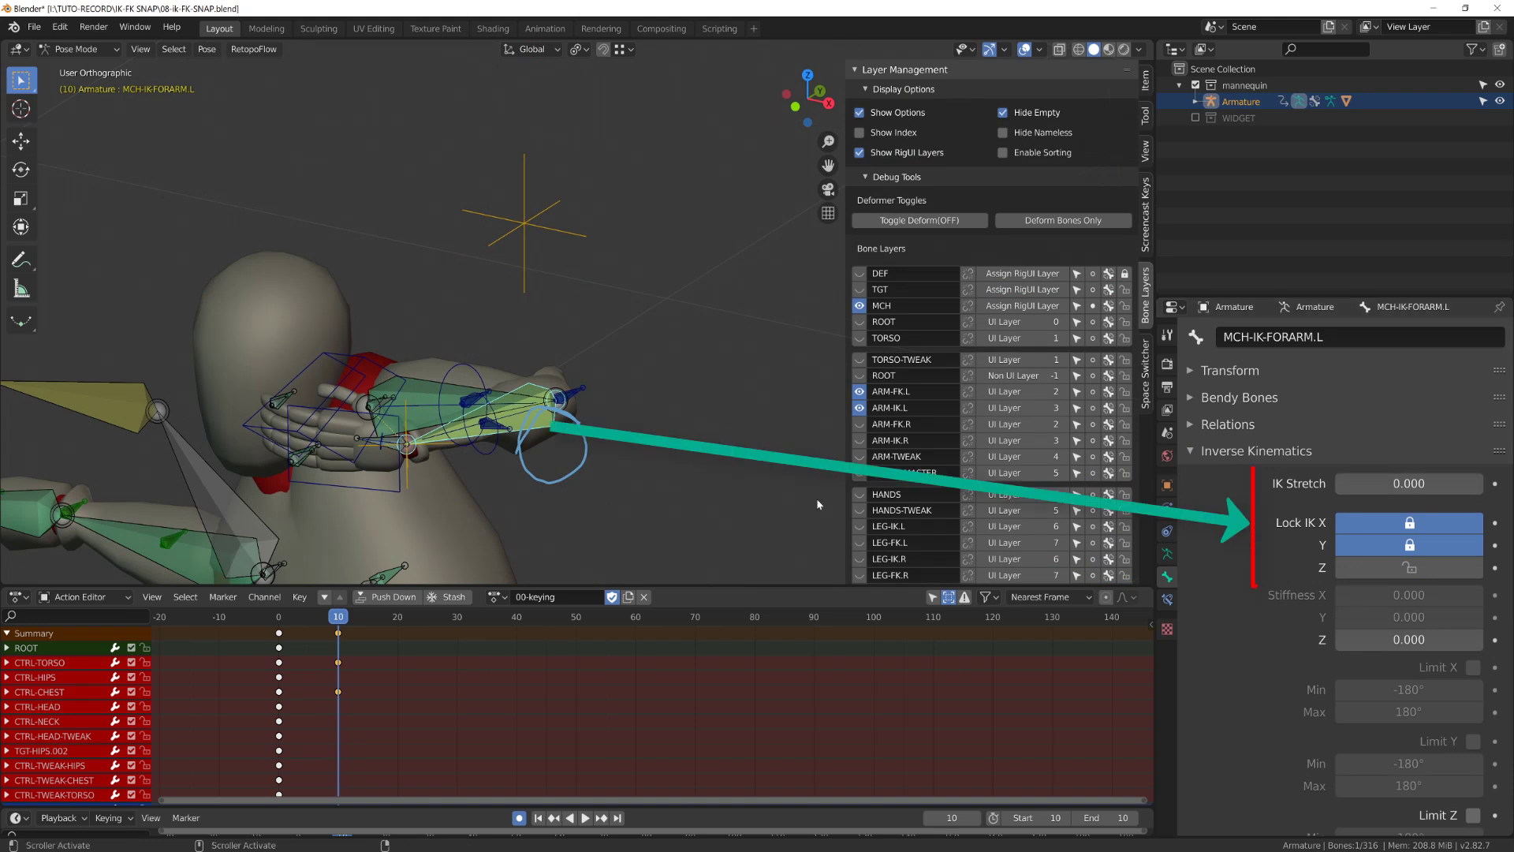
mouse_move(489, 489)
middle_mouse_down()
mouse_move(467, 508)
mouse_move(528, 449)
mouse_move(616, 416)
middle_mouse_up()
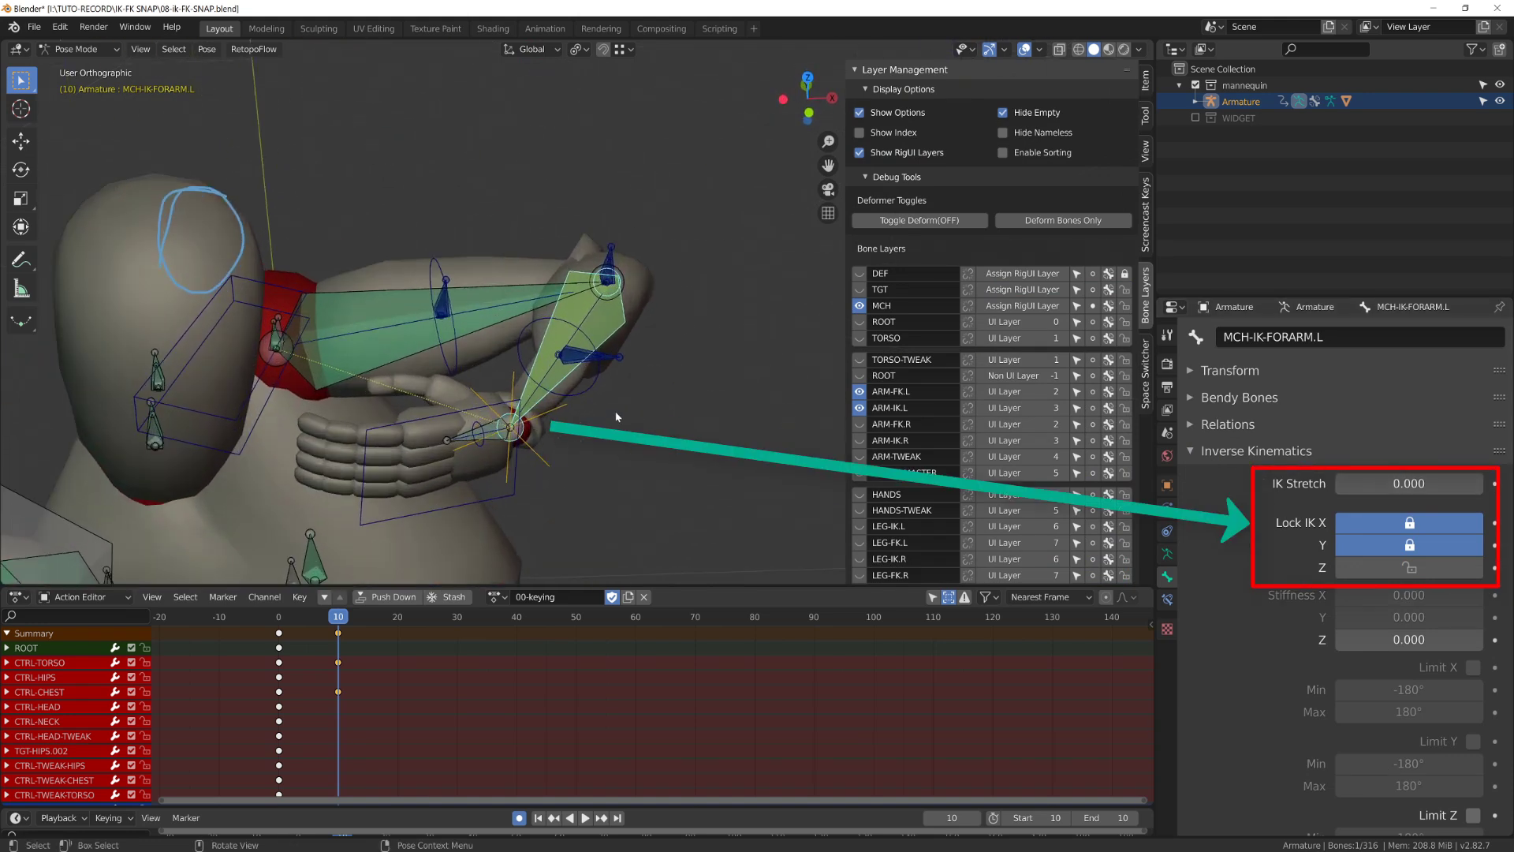
left_click(484, 330)
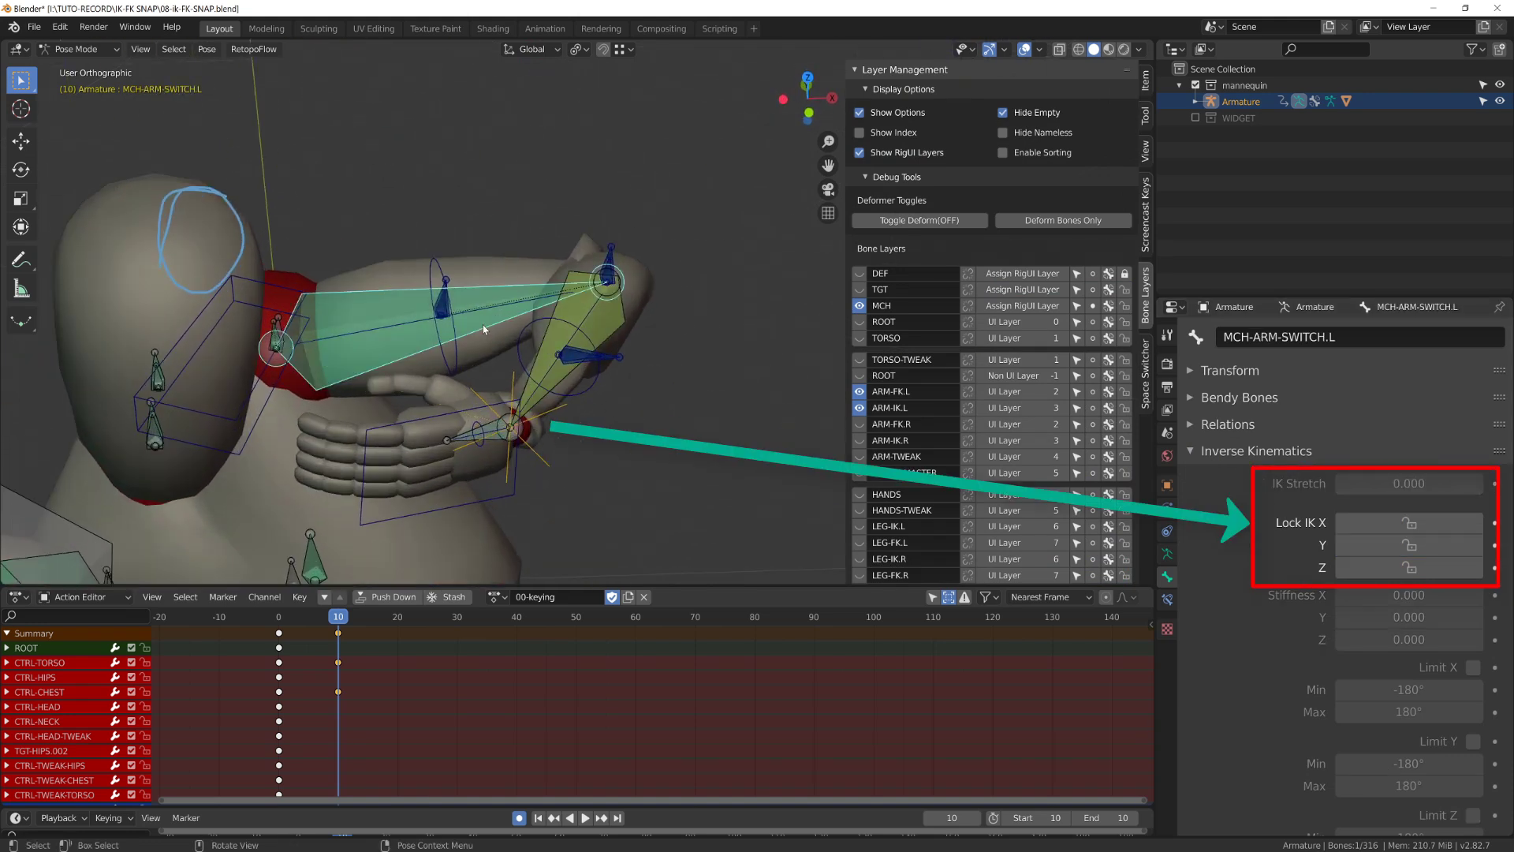
left_click(616, 329)
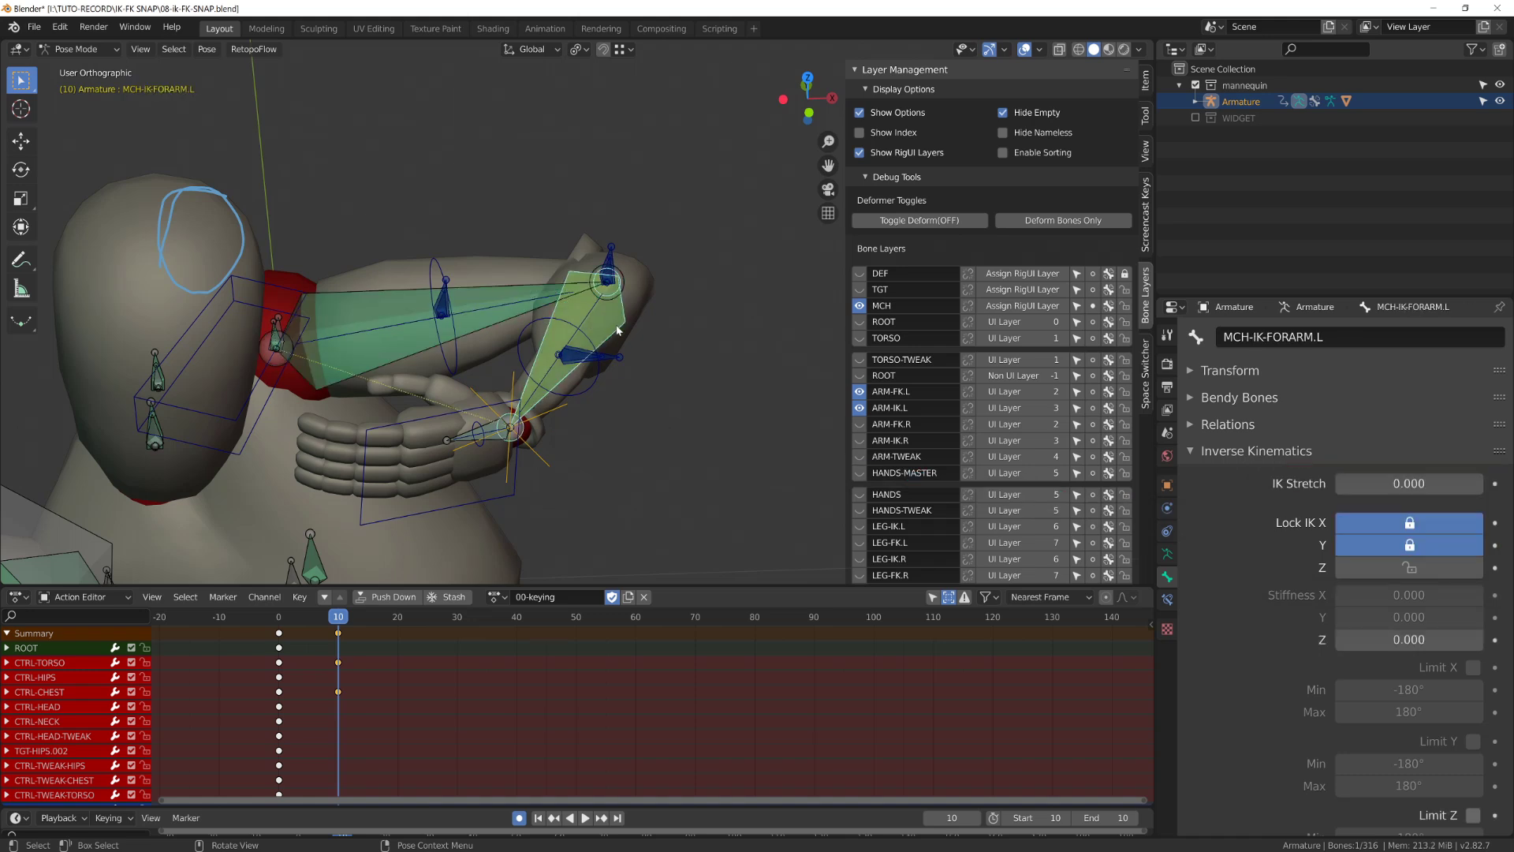
left_click(485, 320)
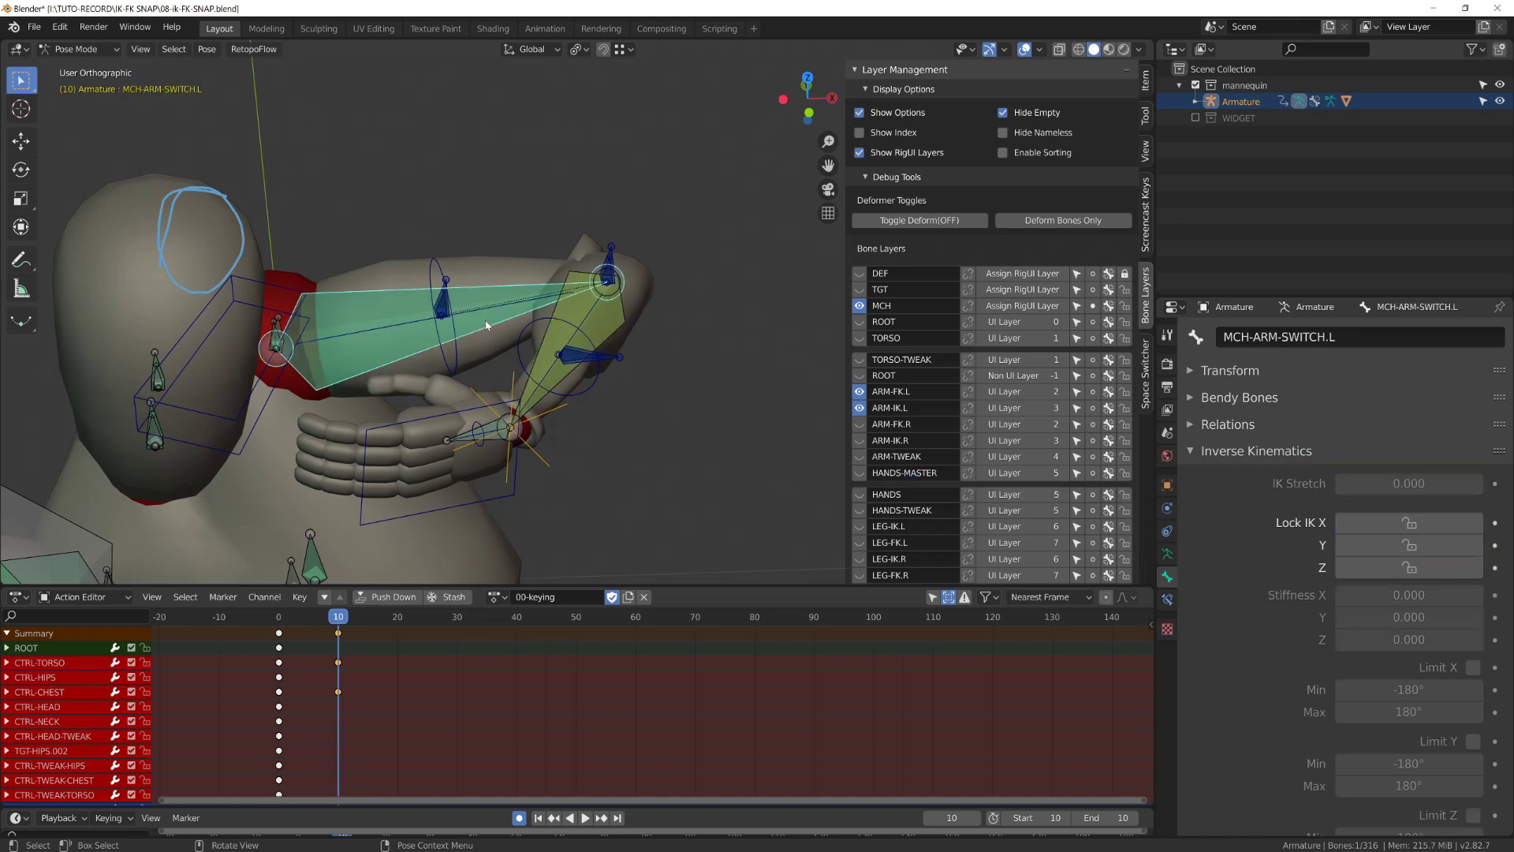
Show the TGT layer in place of the MCH layer and select MCH-IK-ARM.L to examine its Inverse Kinematics locks
left_click(864, 290)
left_click(861, 306)
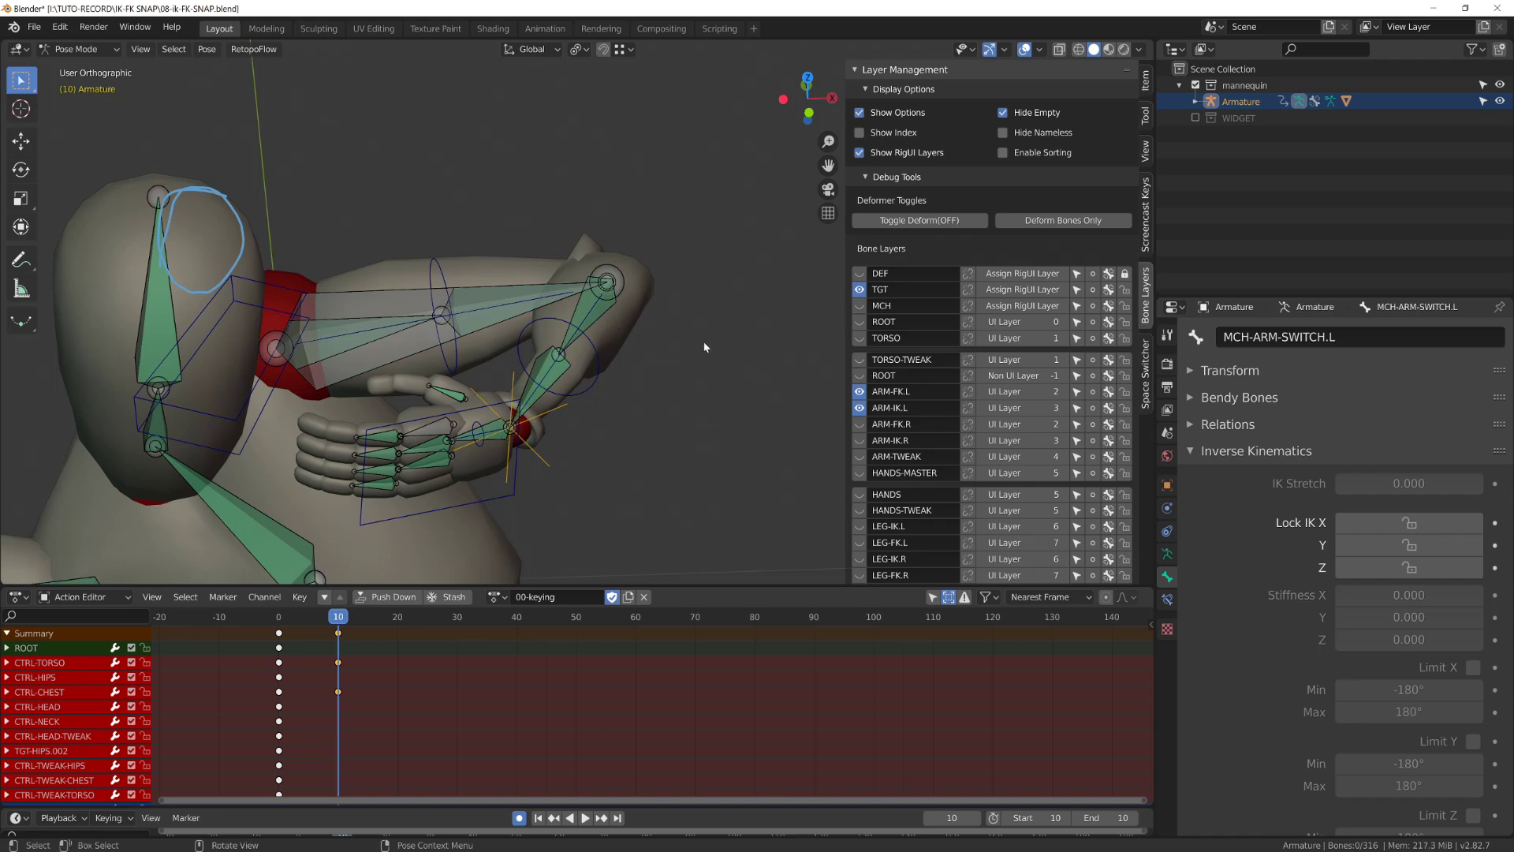
left_click(361, 371)
middle_click_drag(365, 373, 458, 392)
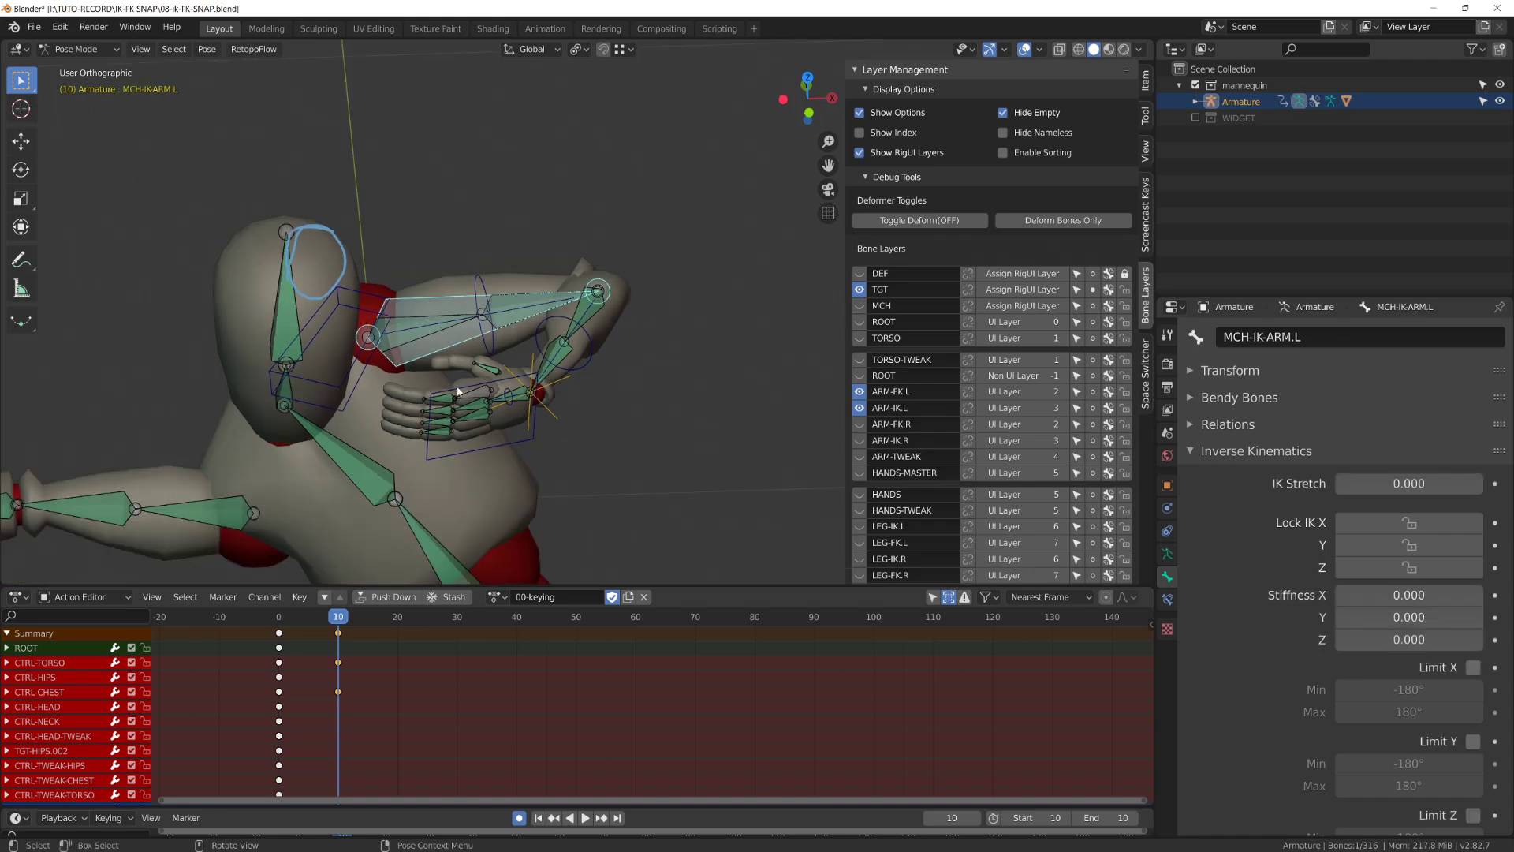
Test-move CTRL-IK-FORARM.L by about 0.05 m to check the left arm's IK behaviour
left_click(492, 448)
scroll(492, 448, "down", 4)
middle_click_drag(492, 448, 500, 473)
key("g")
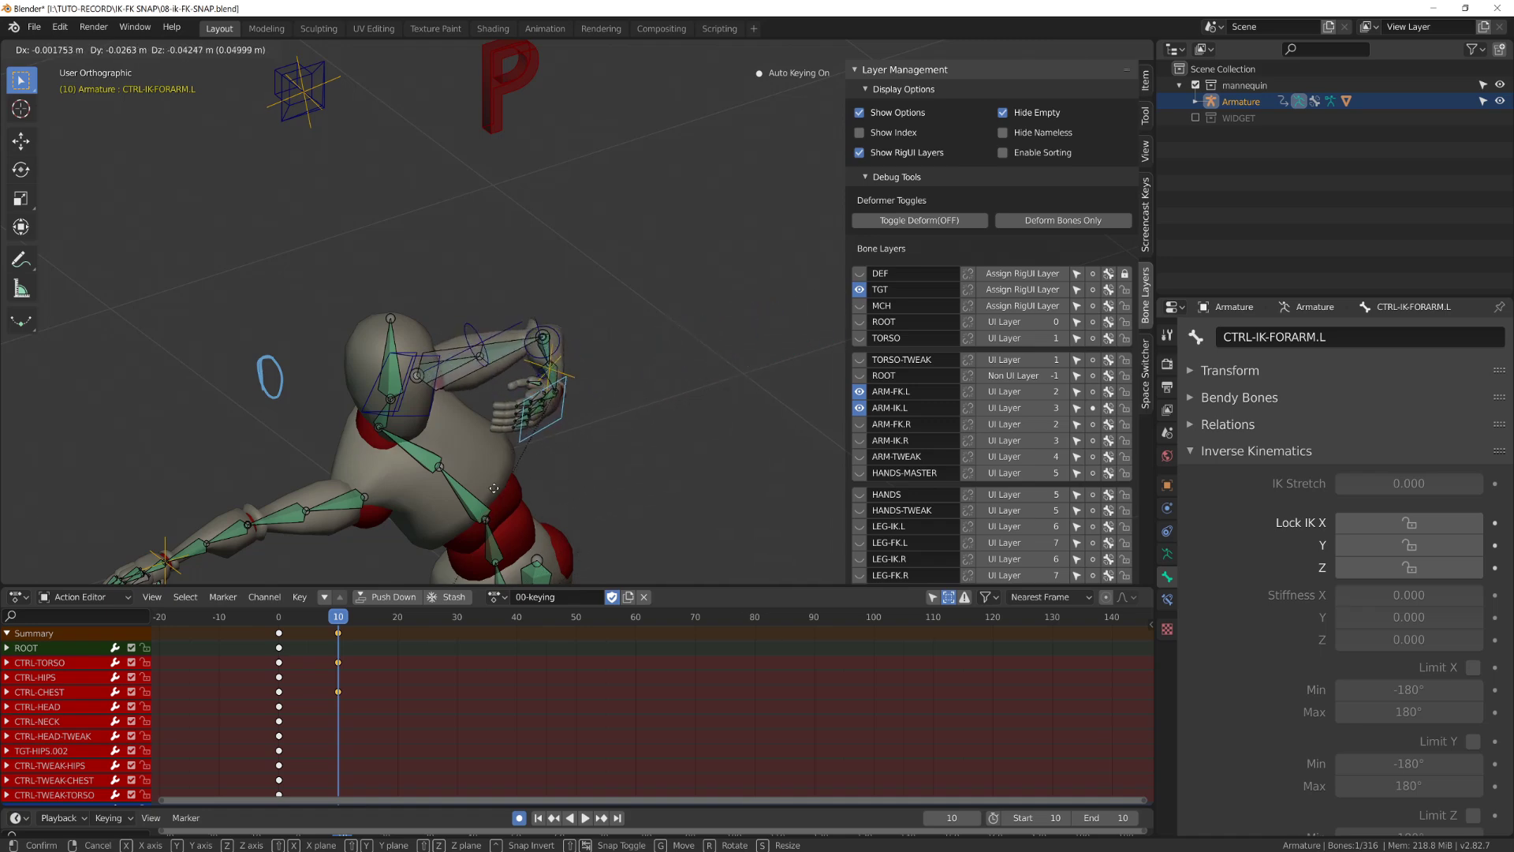
left_click(535, 464)
middle_click_drag(535, 464, 532, 395)
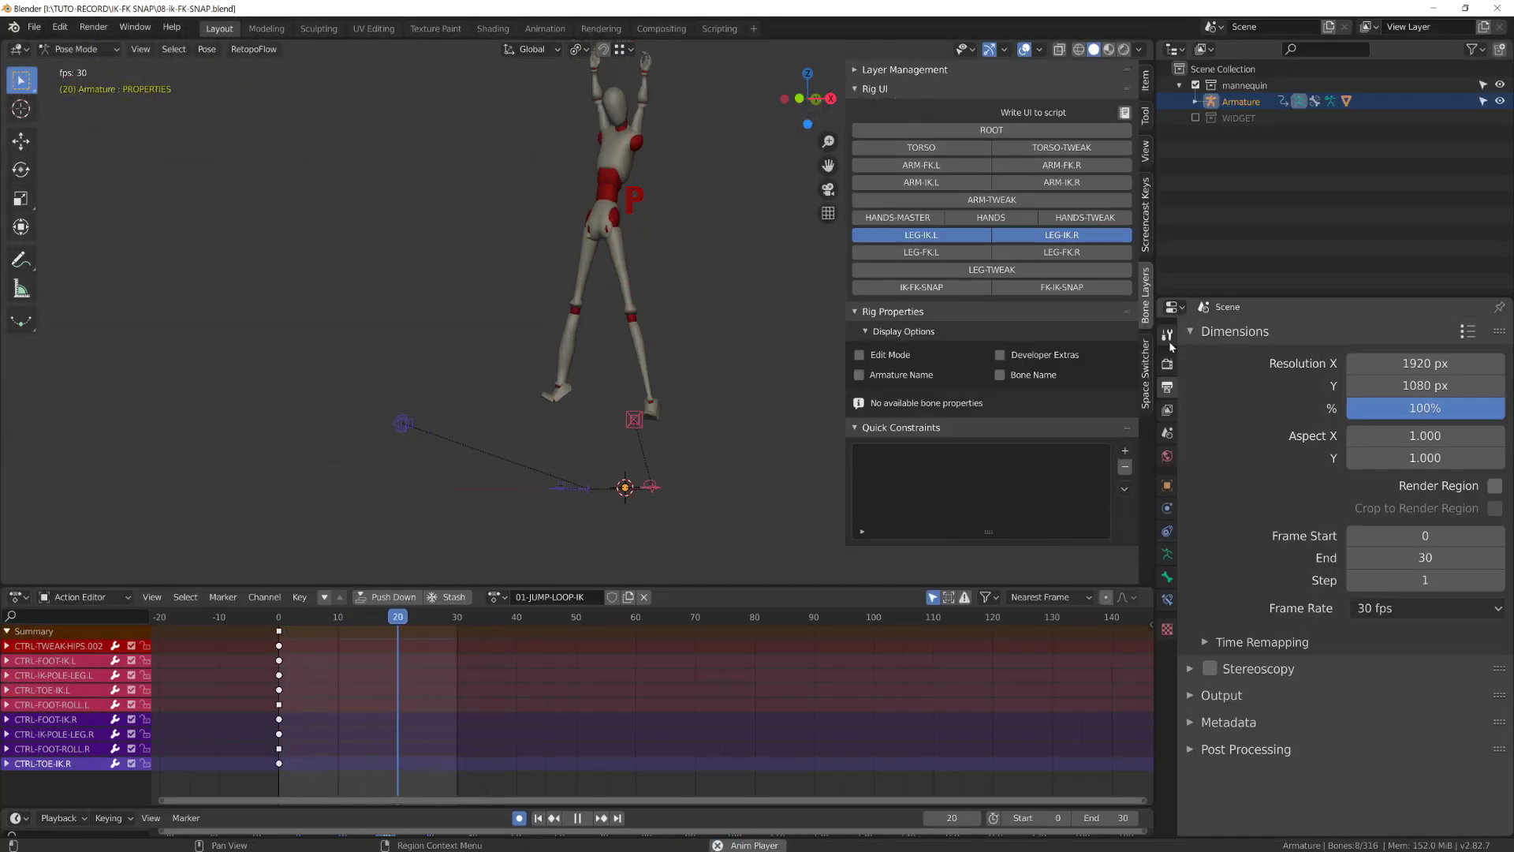
Test-move CTRL-FOOT-IK.R in 01-JUMP-LOOP-IK and delete the stray keyframe the test left near frame 1
left_click(905, 69)
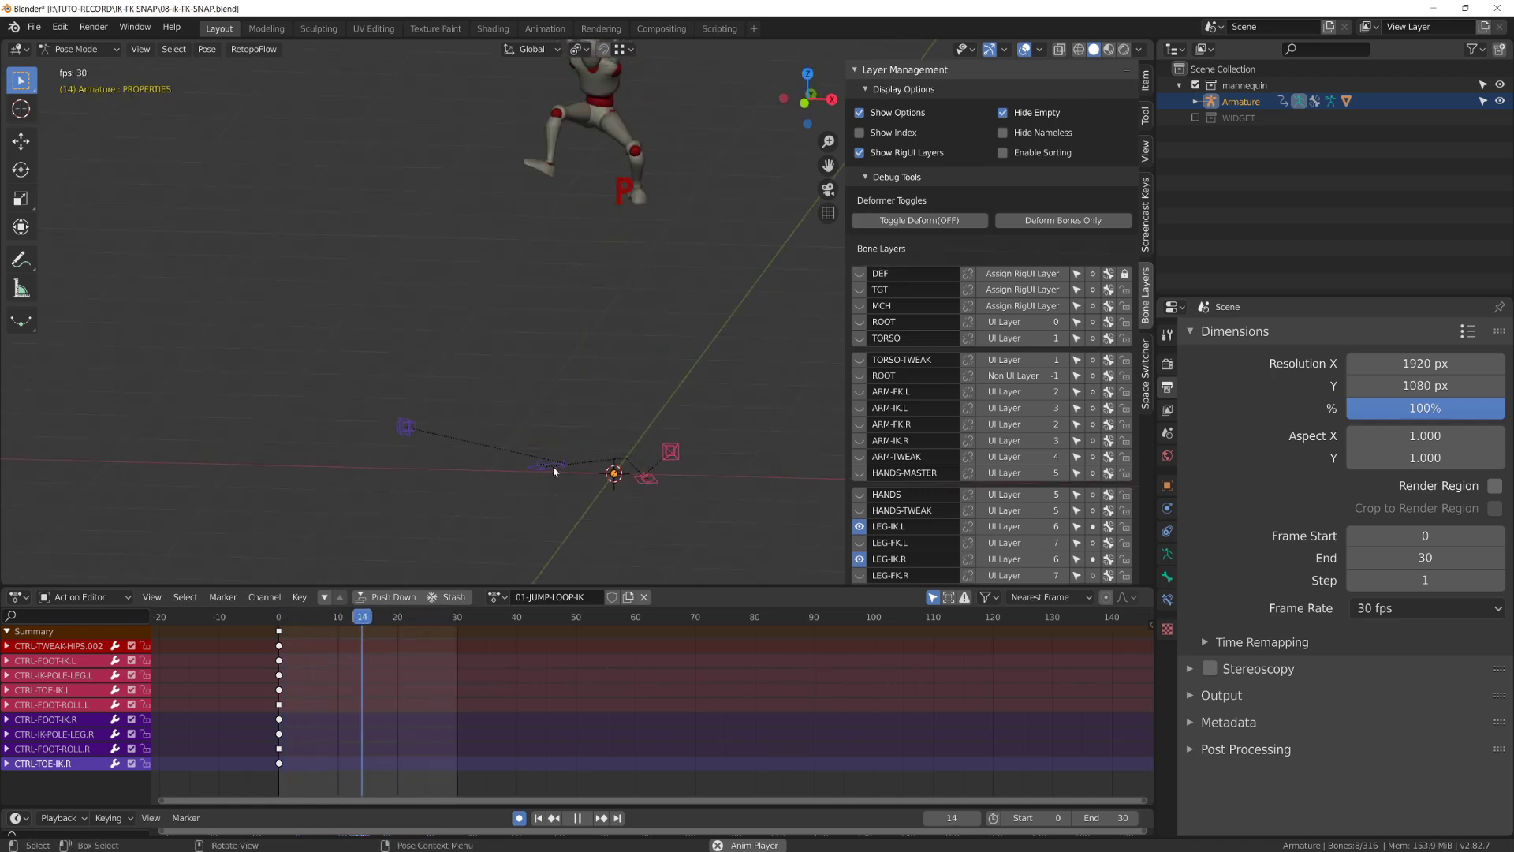
left_click(552, 466)
key("g")
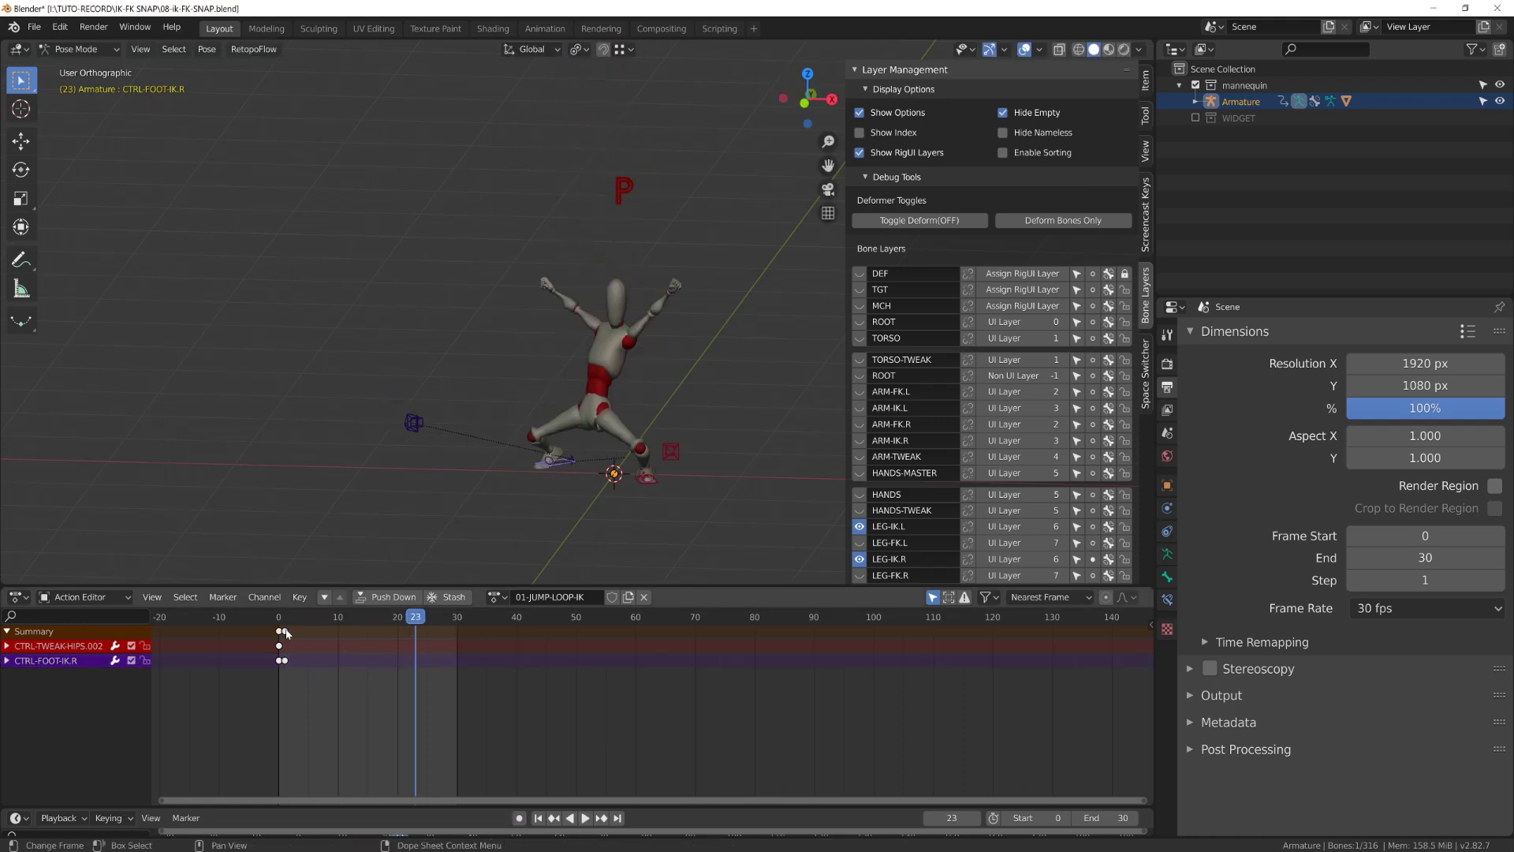
key("x")
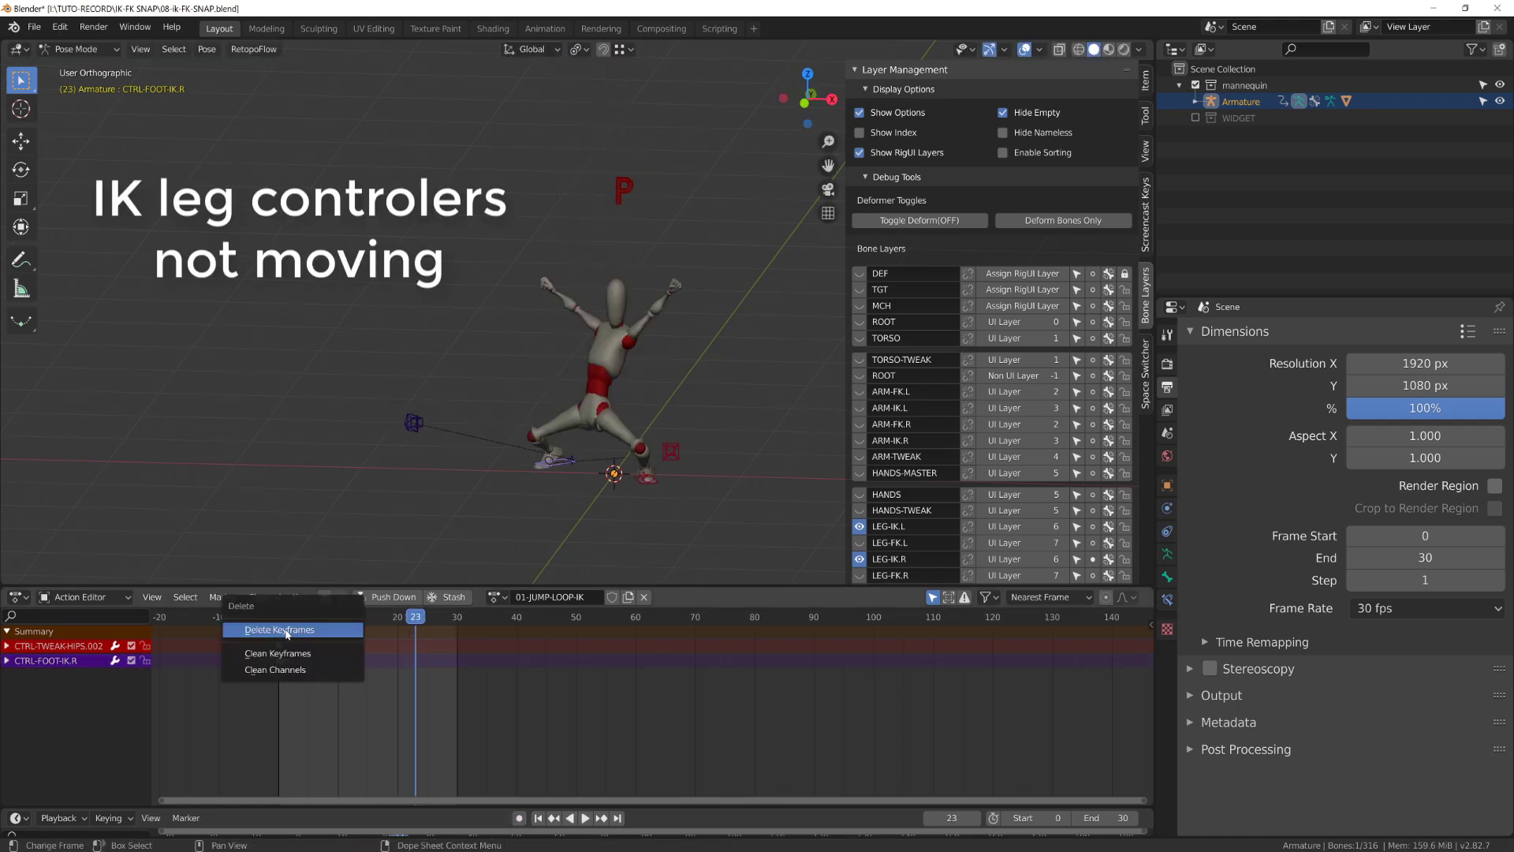
left_click(287, 631)
Play 01-JUMP-LOOP-IK from frame 0 and examine the IK leg controllers against the jumping body
left_click_drag(299, 619, 266, 620)
key("space")
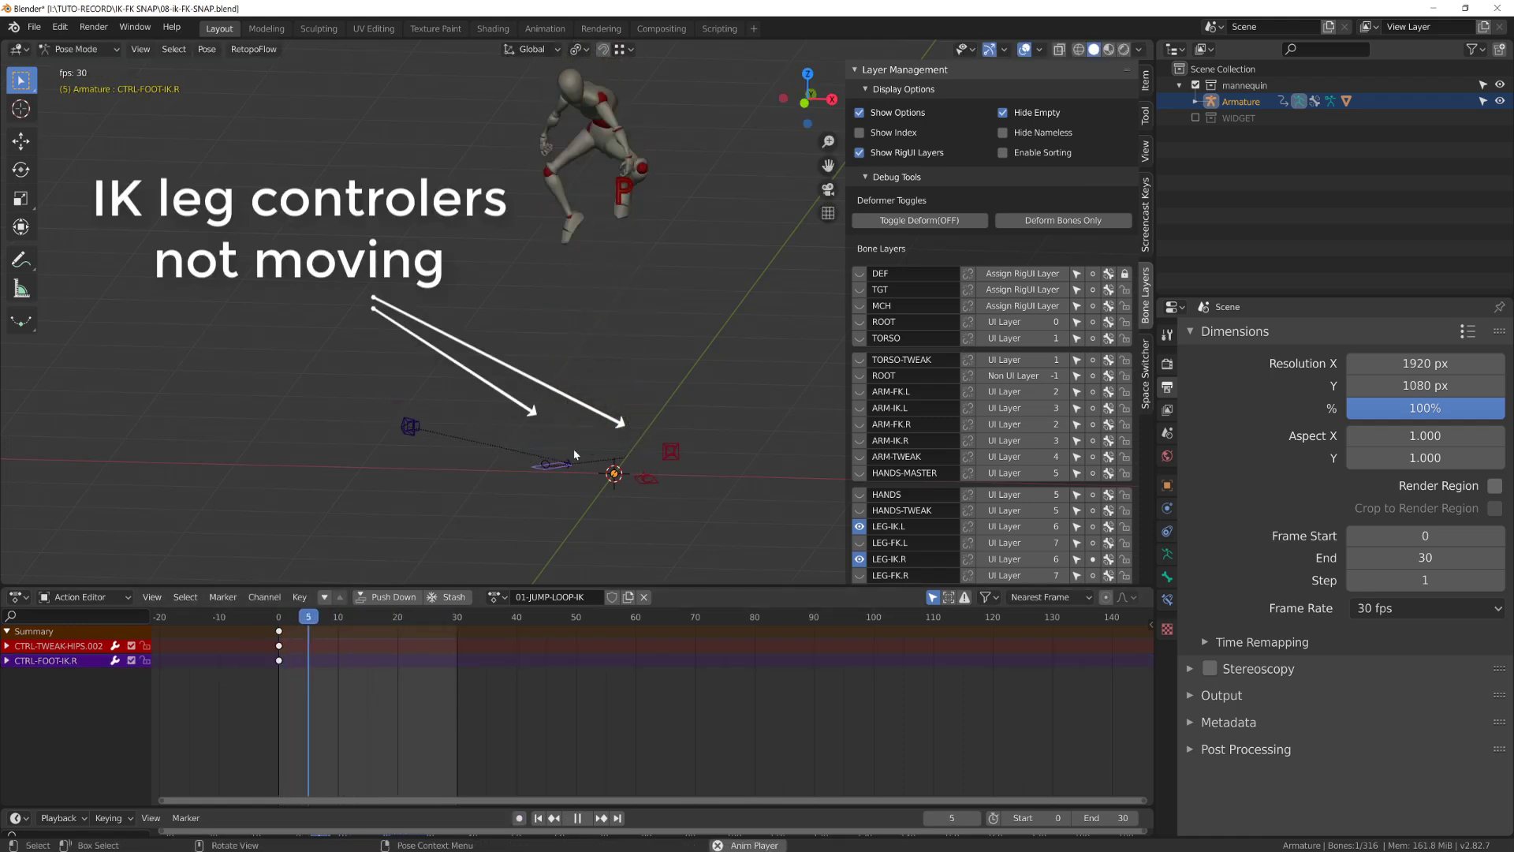
scroll(575, 453, "down", 2)
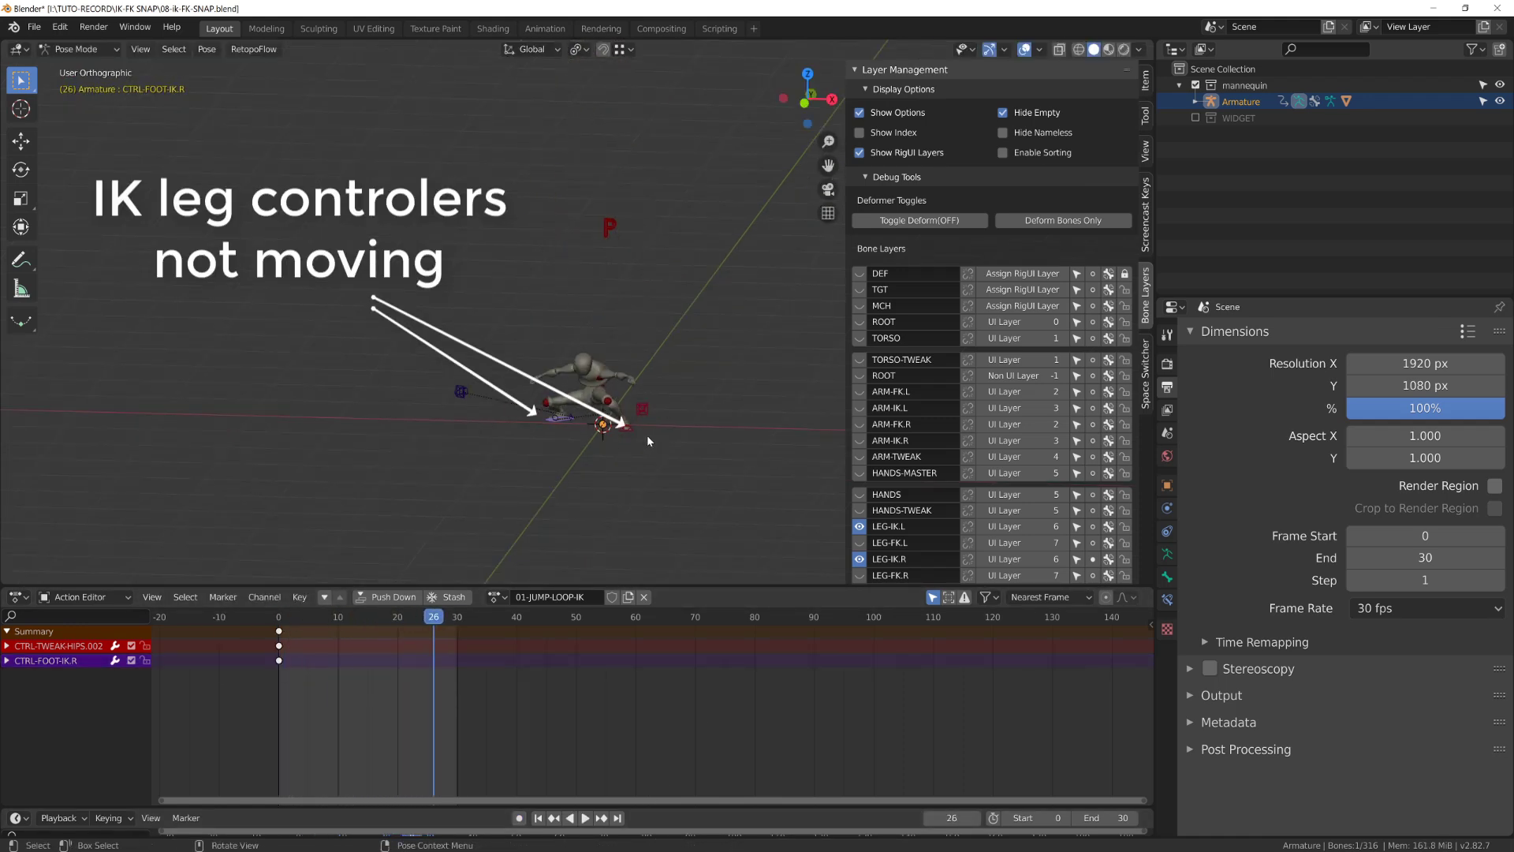
scroll(616, 434, "down", 4)
Show the LEG-FK.L and LEG-FK.R layers in place of the IK leg layers and play the jump loop
scroll(879, 497, "down", 6)
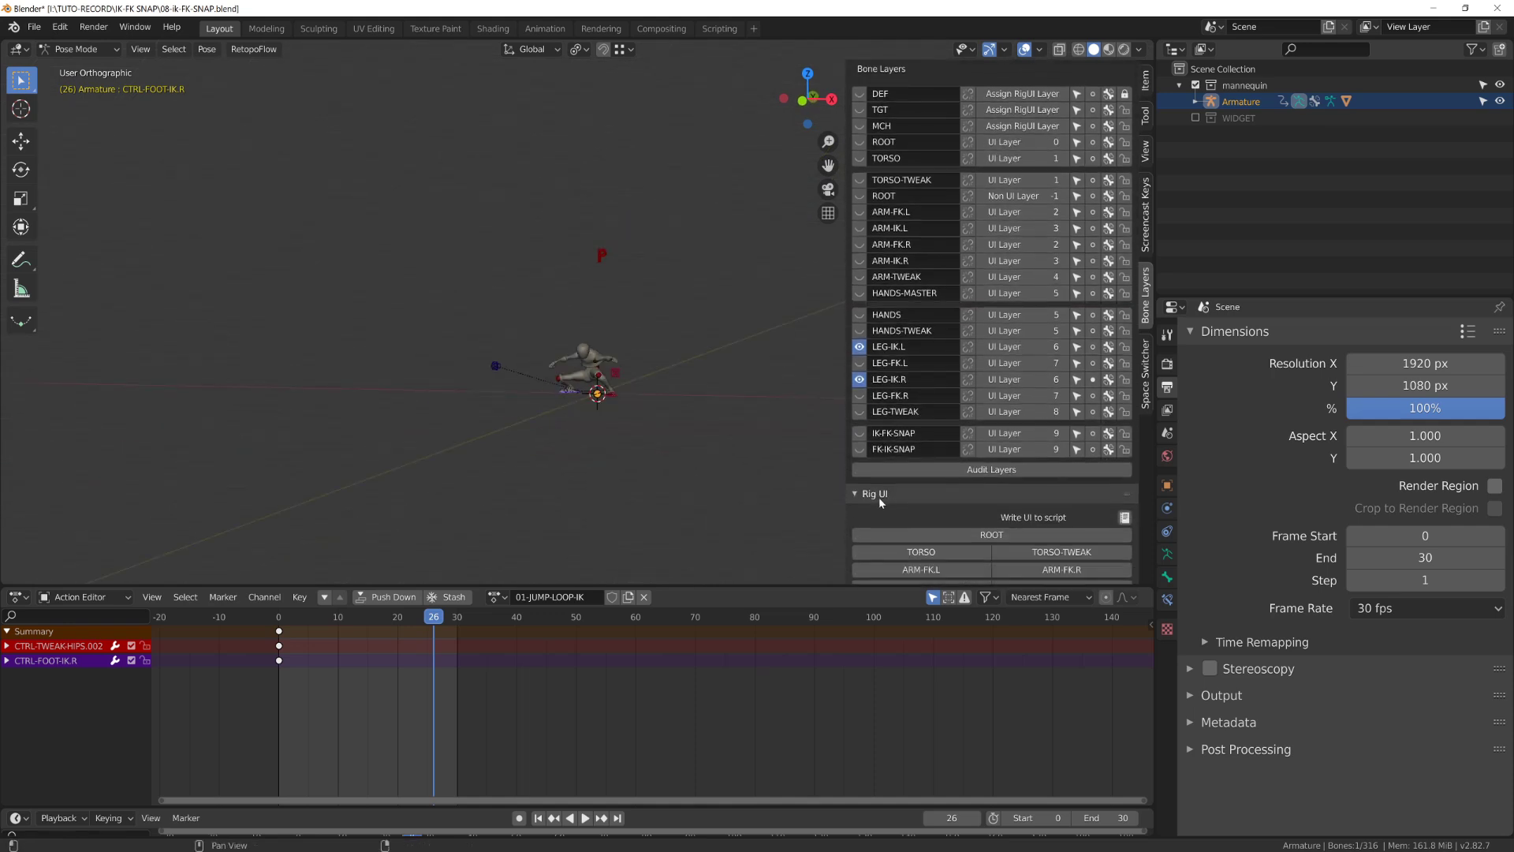
scroll(866, 366, "up", 4)
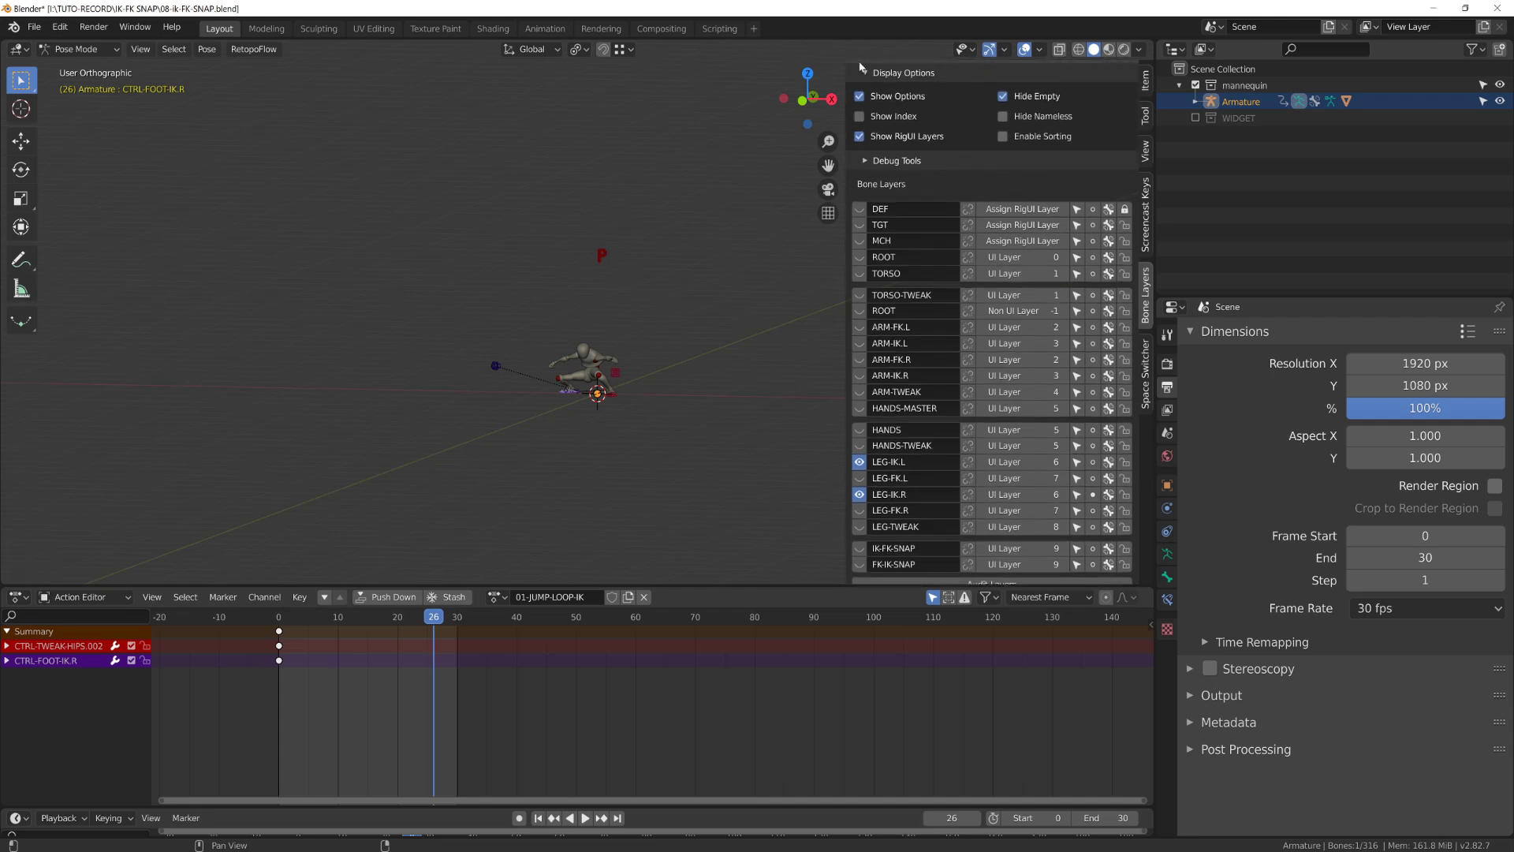
scroll(863, 68, "up", 1)
left_click(862, 70)
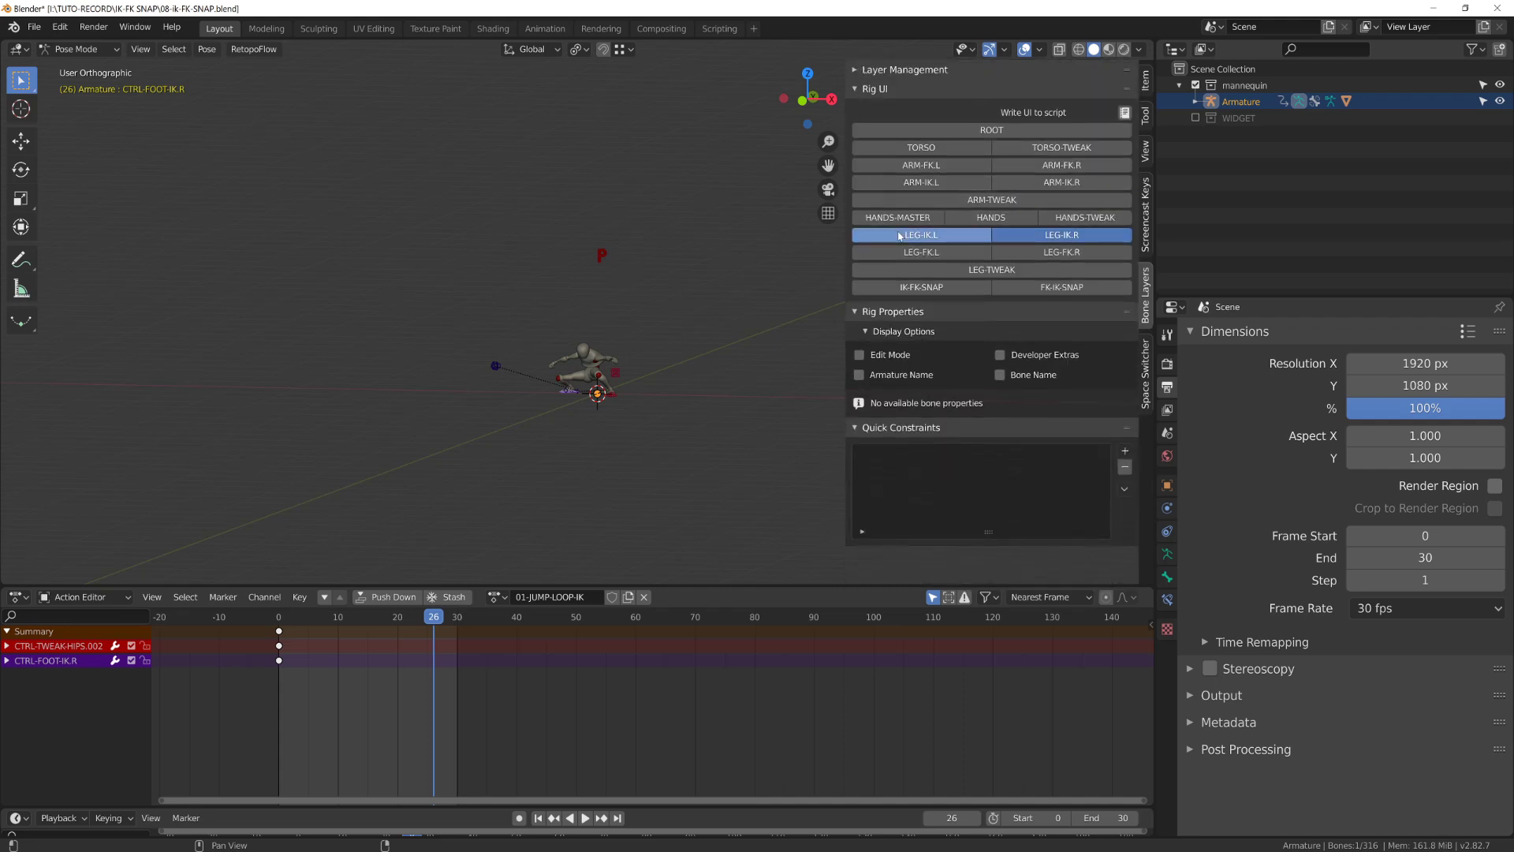
left_click(1012, 235)
scroll(693, 388, "up", 5)
key("space")
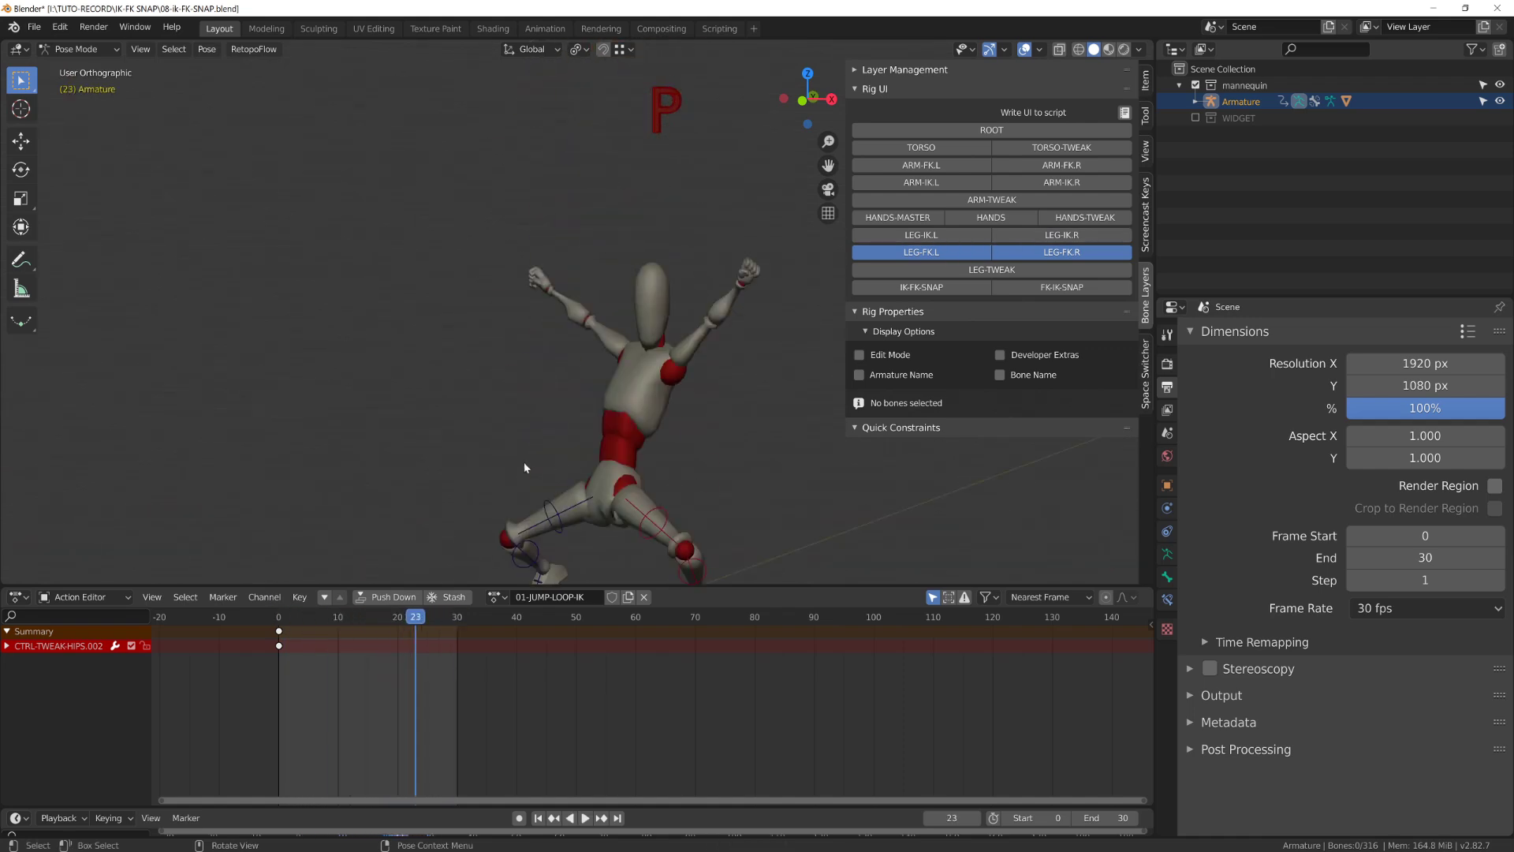
Select the FK leg controls and scrub through the jump to examine their keys and the leg poses up to frame 25
scroll(525, 467, "down", 3)
left_click_drag(481, 420, 708, 531)
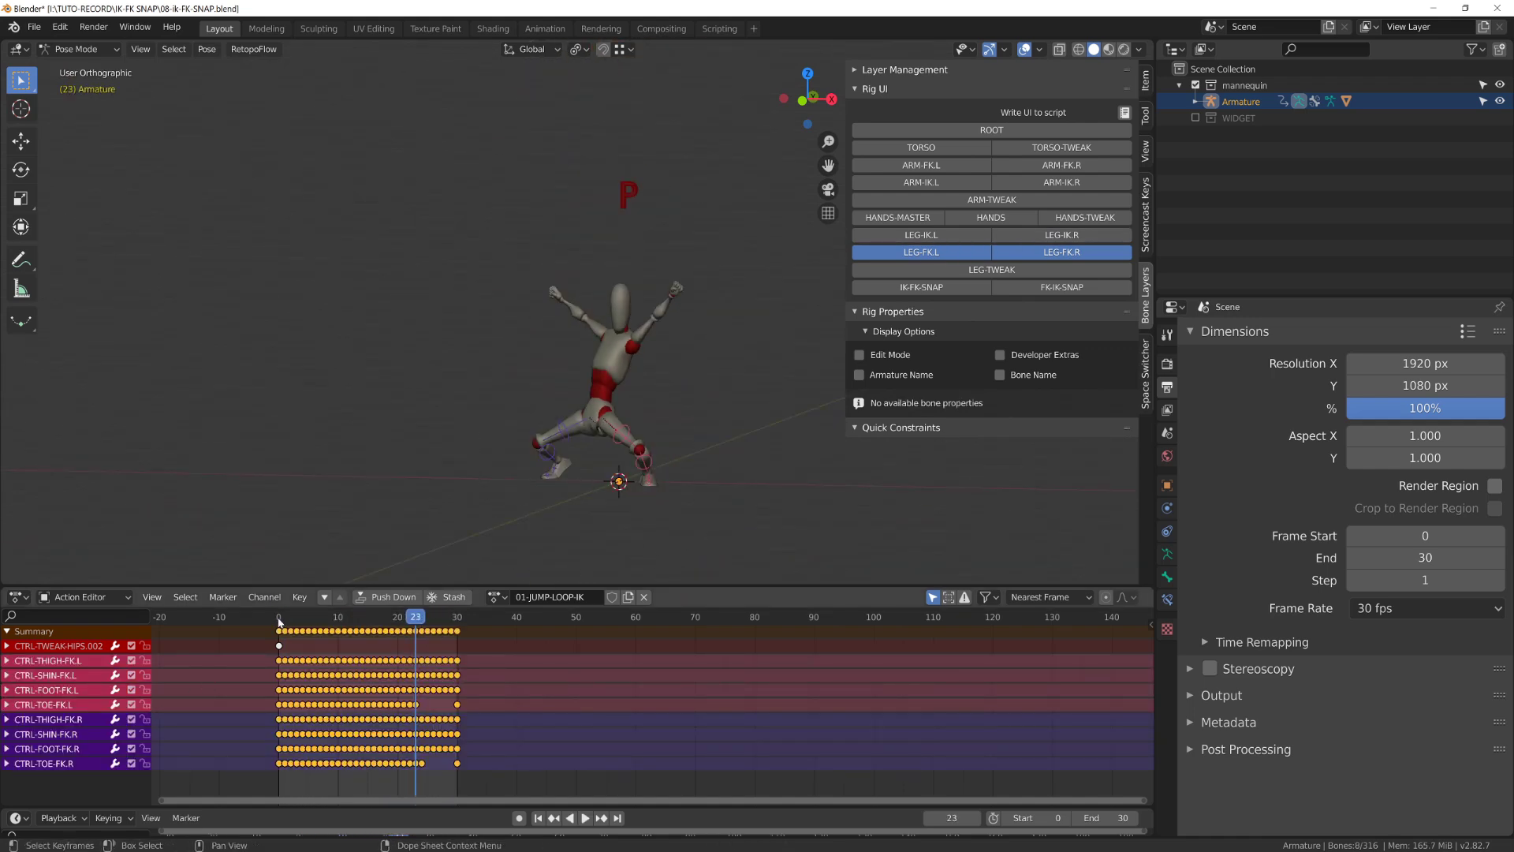
left_click_drag(279, 622, 409, 625)
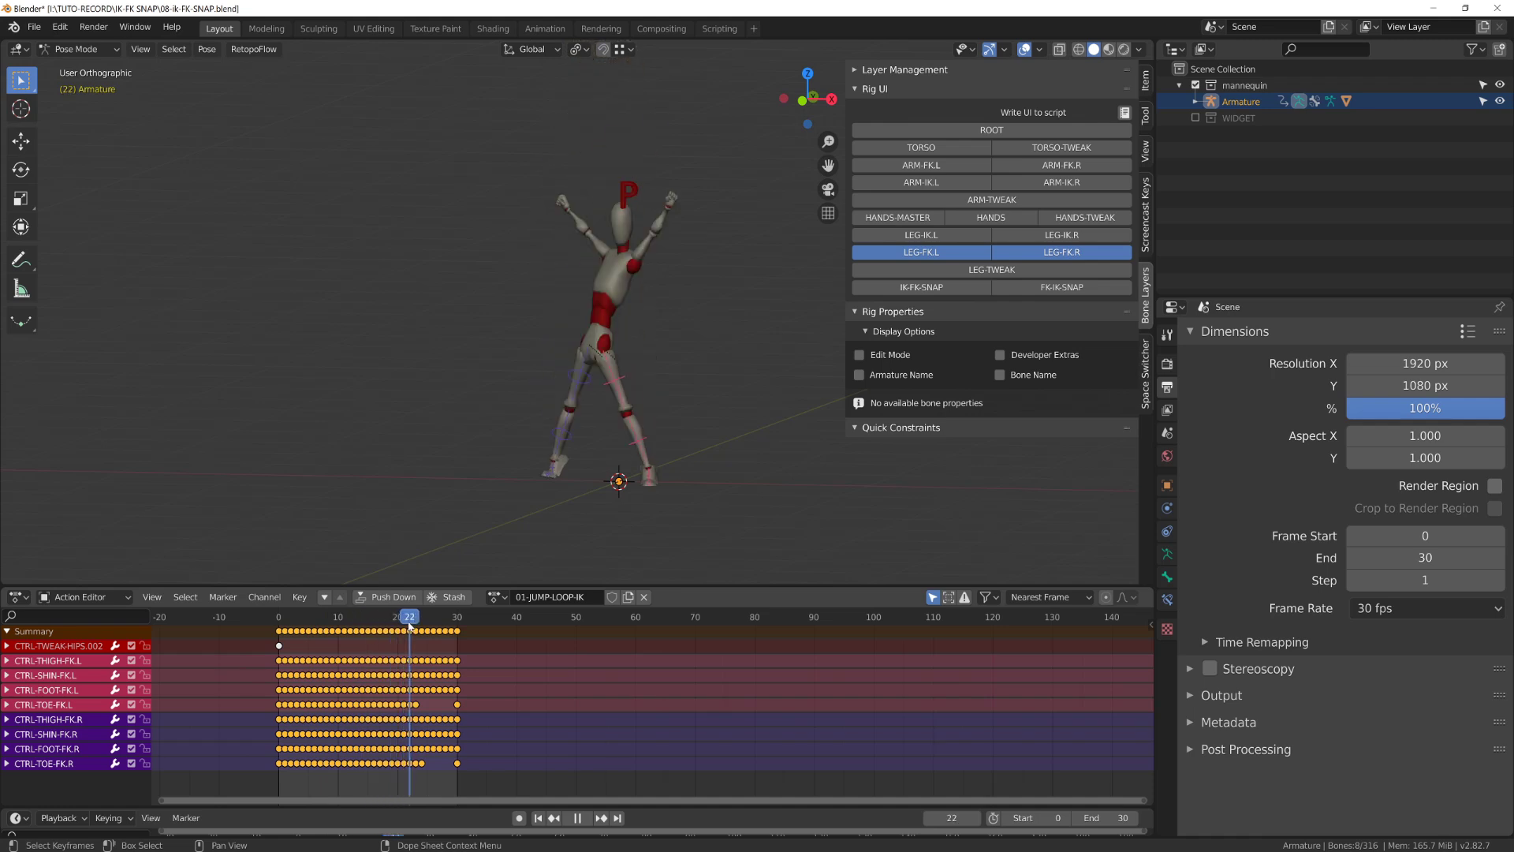
left_click(565, 440)
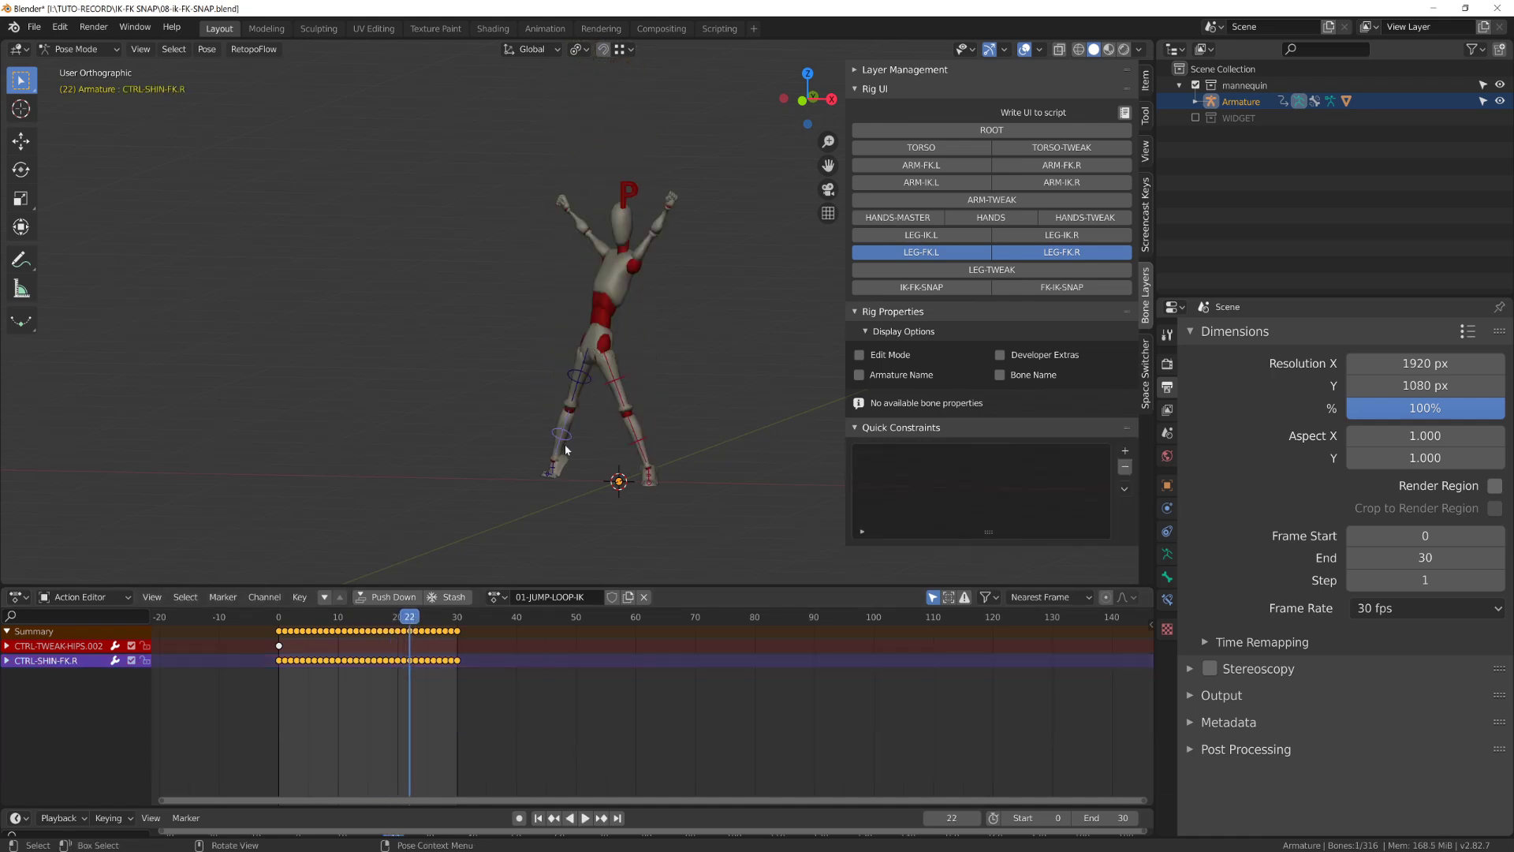
middle_click_drag(565, 443, 588, 500)
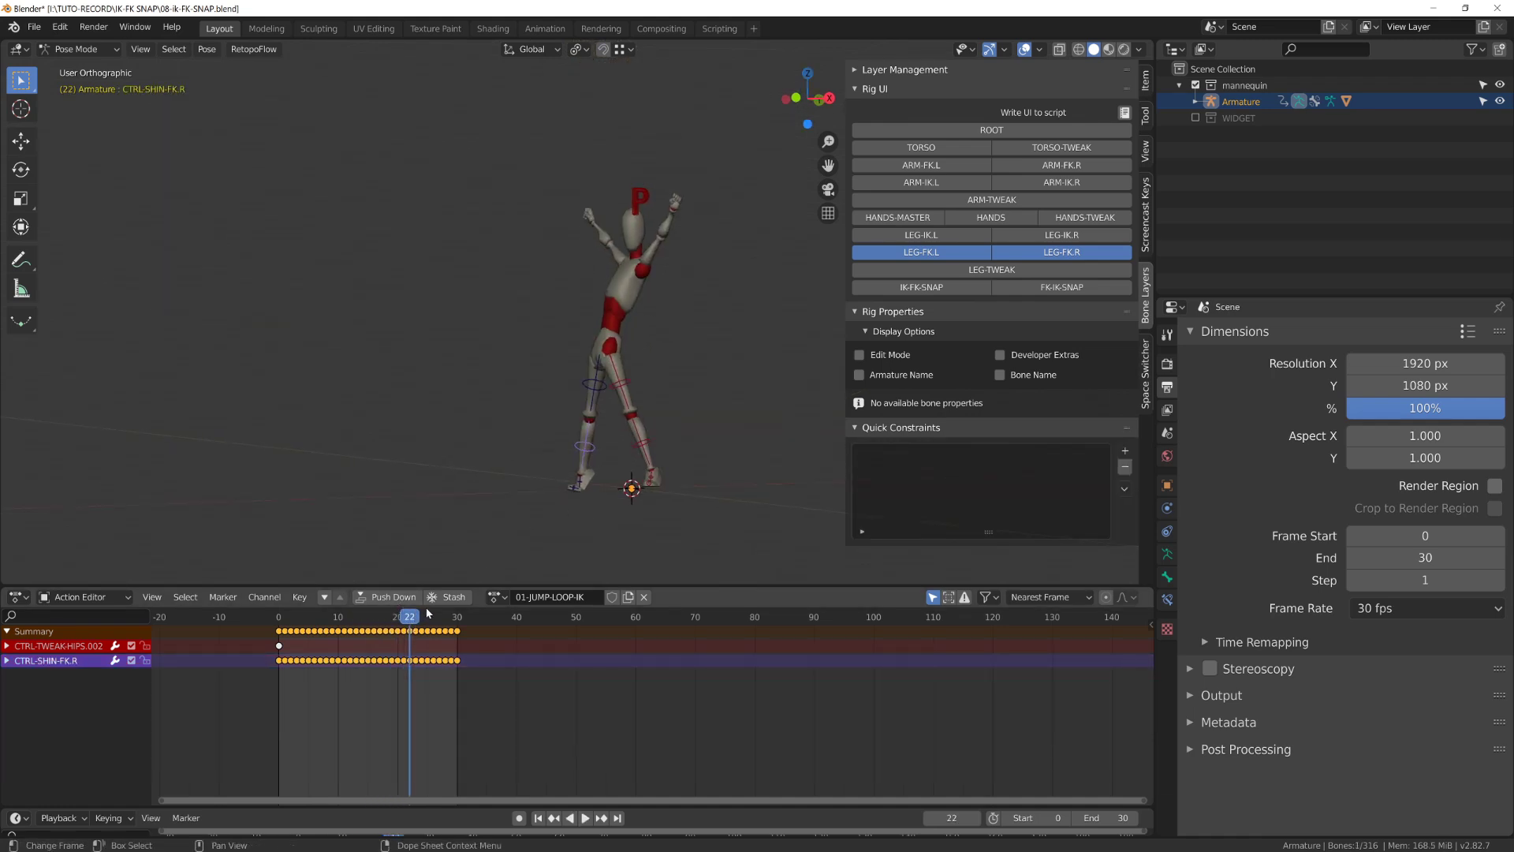
left_click_drag(417, 619, 430, 625)
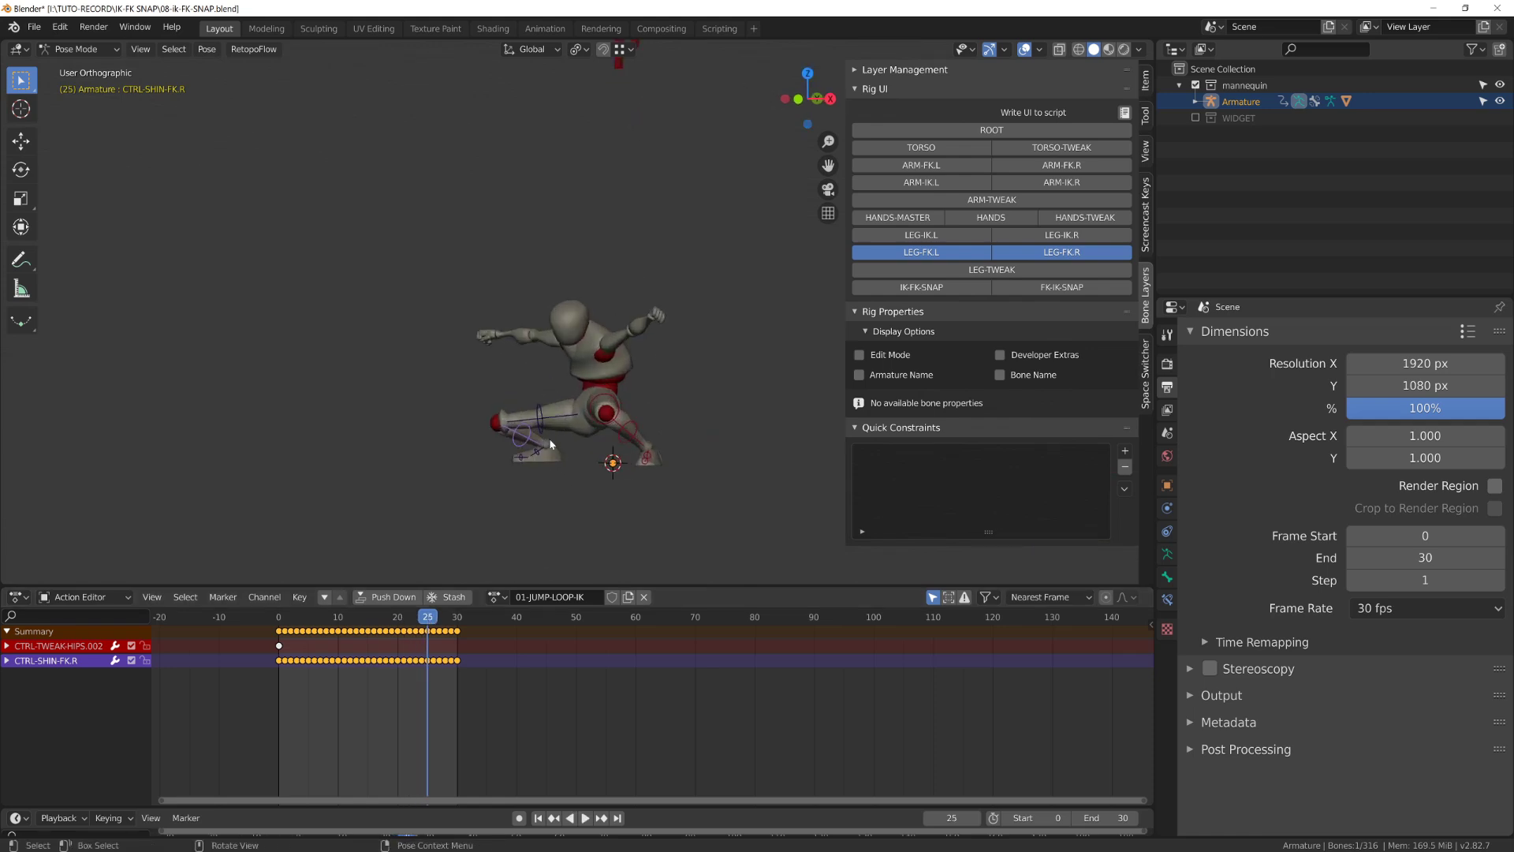
Try rotating CTRL-FOOT-FK.R by about -18.5° and CTRL-TOE-FK.R by about 18.8° at frame 25, and play the jump
key("r")
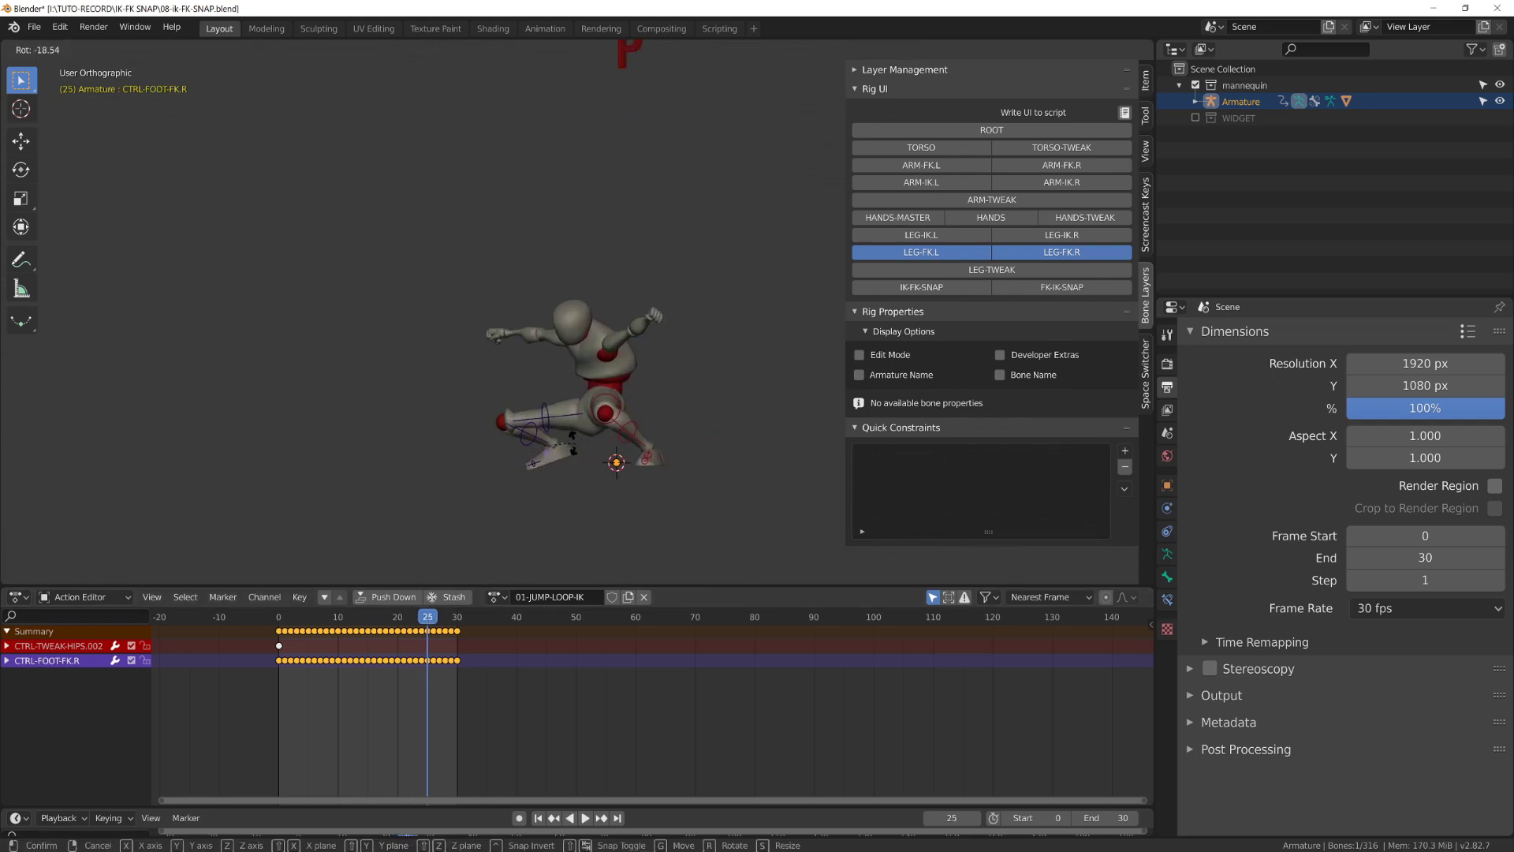
left_click(573, 442)
left_click(520, 465)
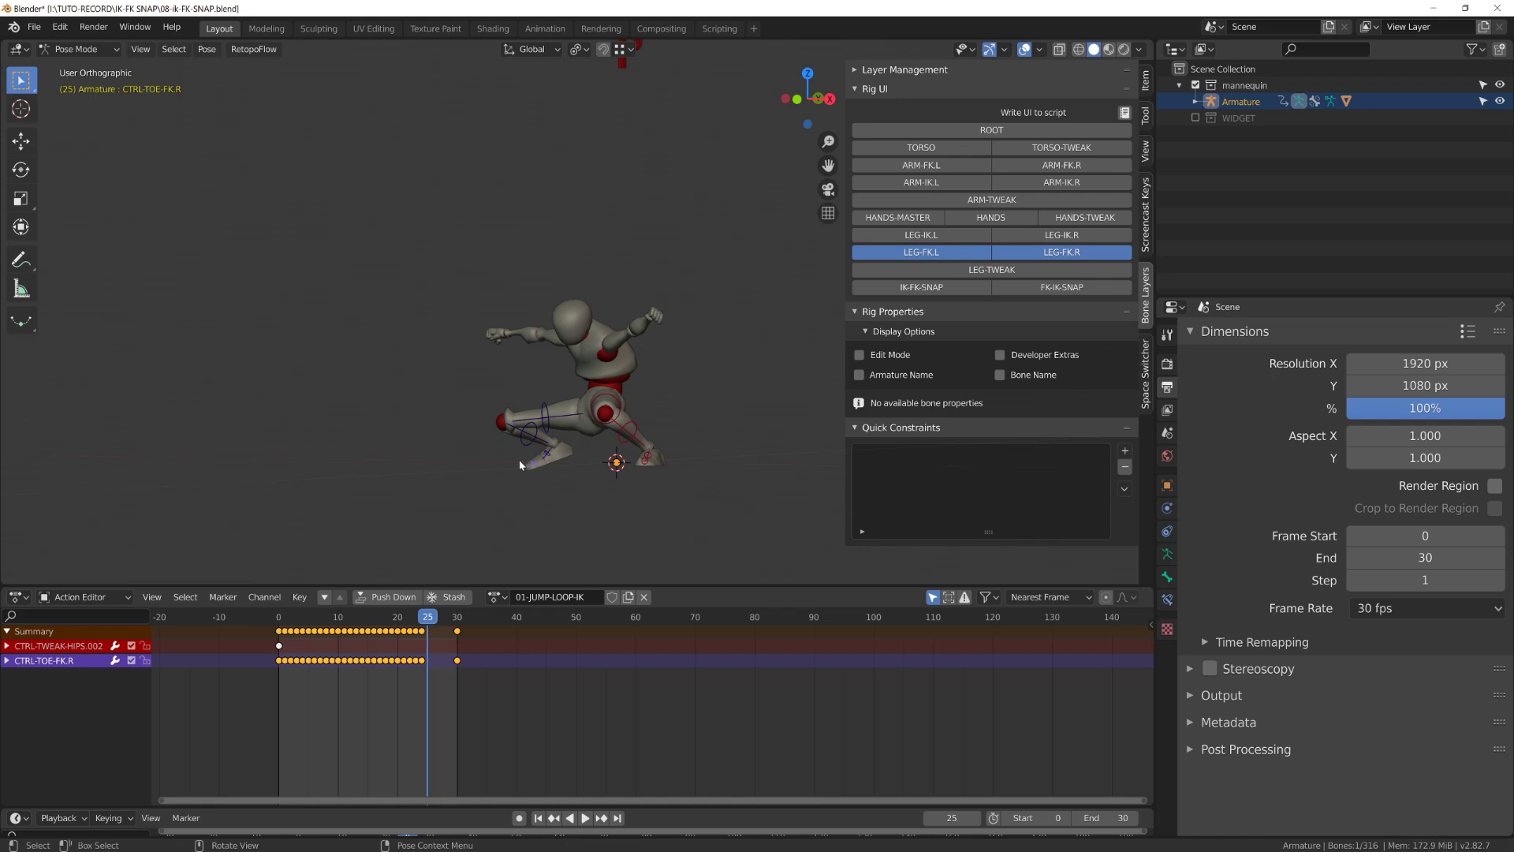
key("r")
left_click(514, 455)
key("space")
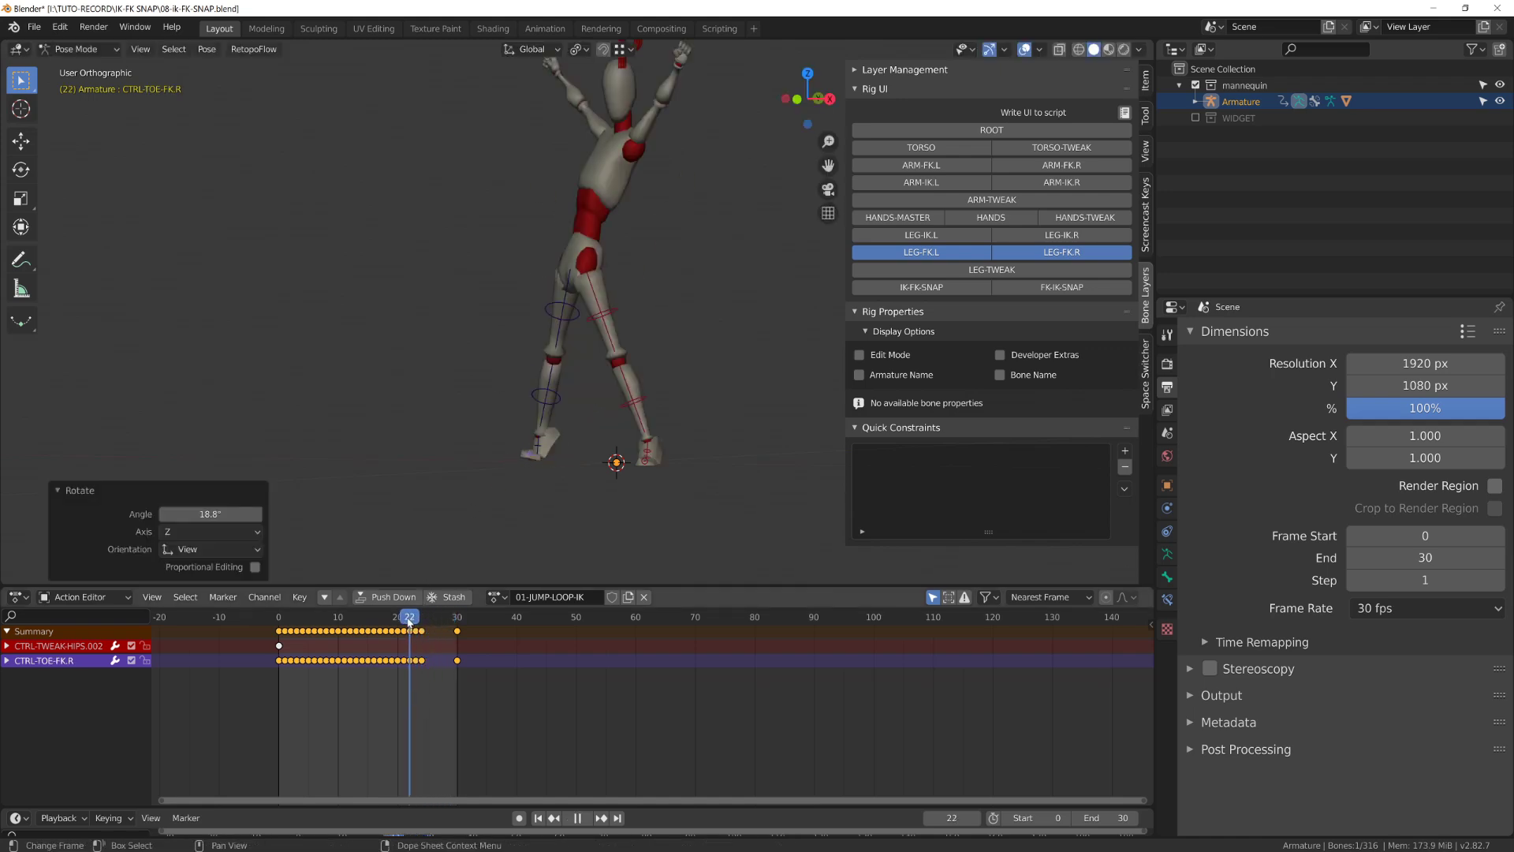
key("Escape")
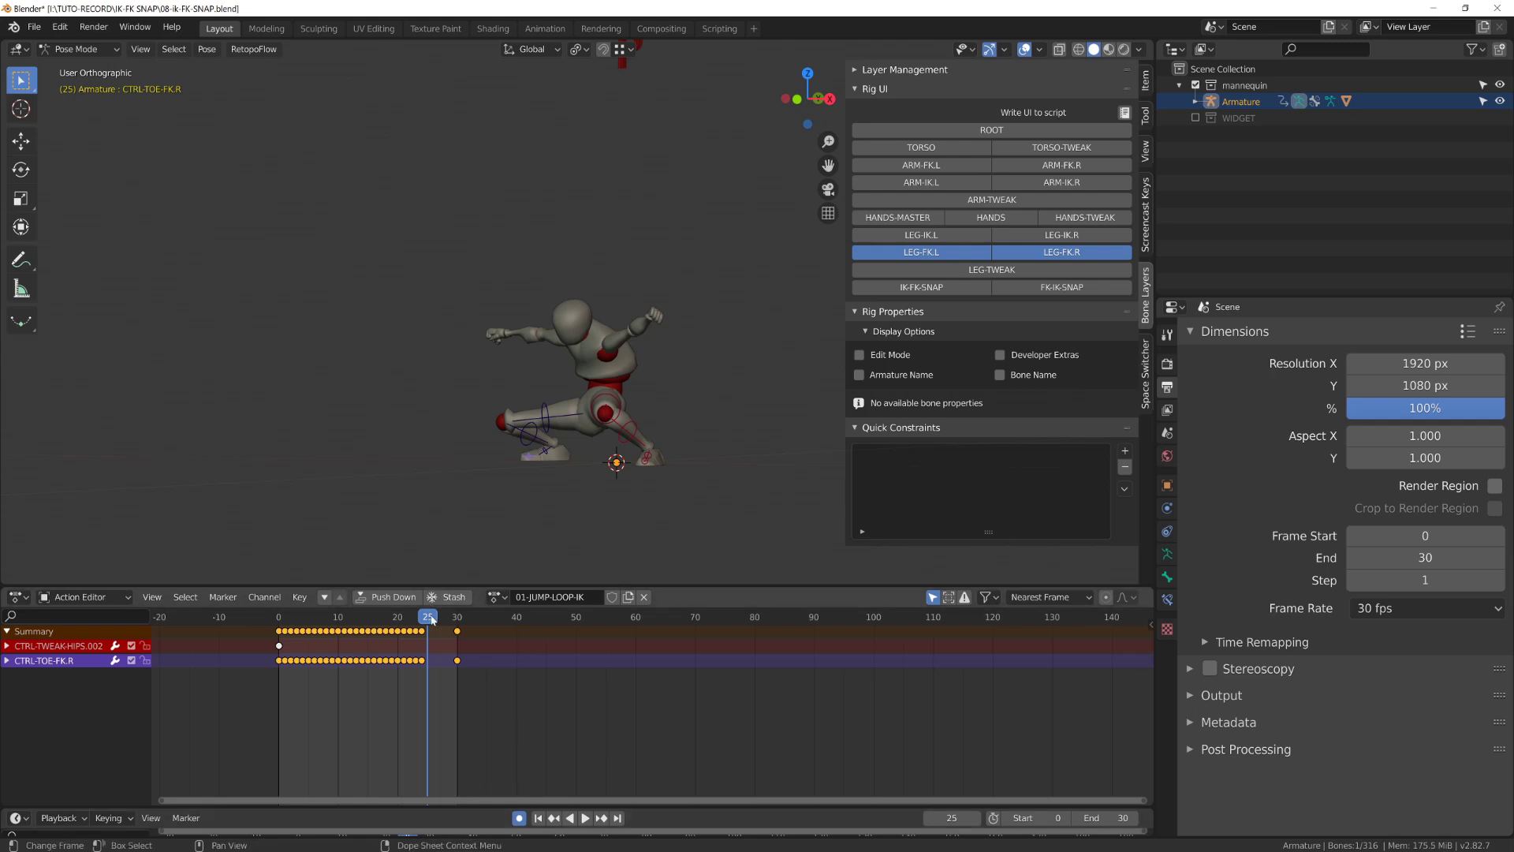
Try correcting the right foot at frame 26 by rotating CTRL-TOE-FK.R about 8.5° and adjusting CTRL-FOOT-FK.R, finishing with about 2.2°
key("space")
key("r")
left_click(455, 463)
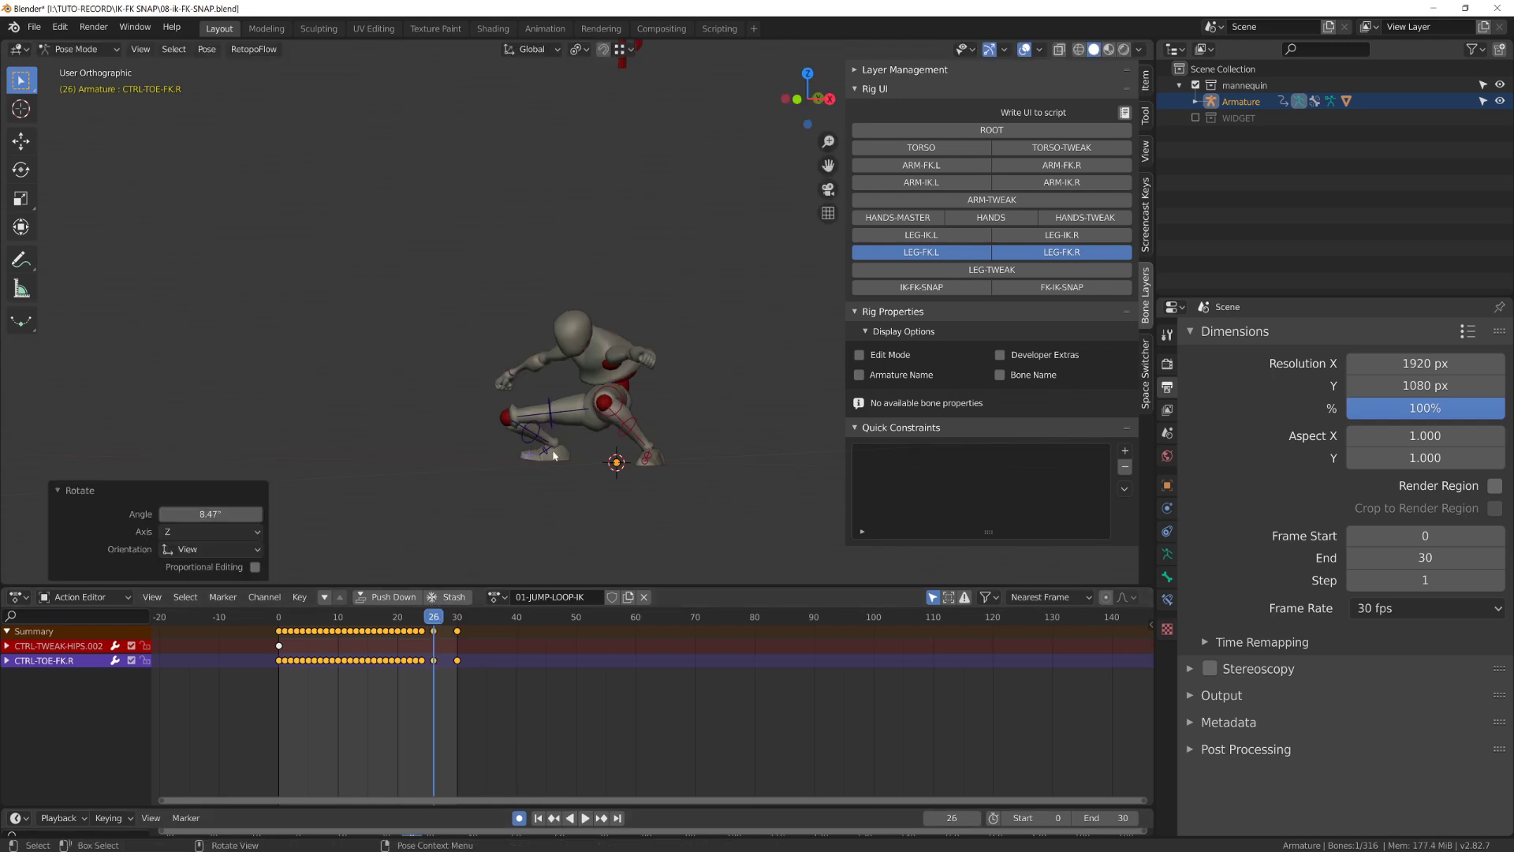
left_click(555, 455)
key("r")
left_click(577, 463)
key("r")
left_click(575, 466)
middle_click_drag(575, 465, 499, 533)
scroll(498, 533, "up", 3)
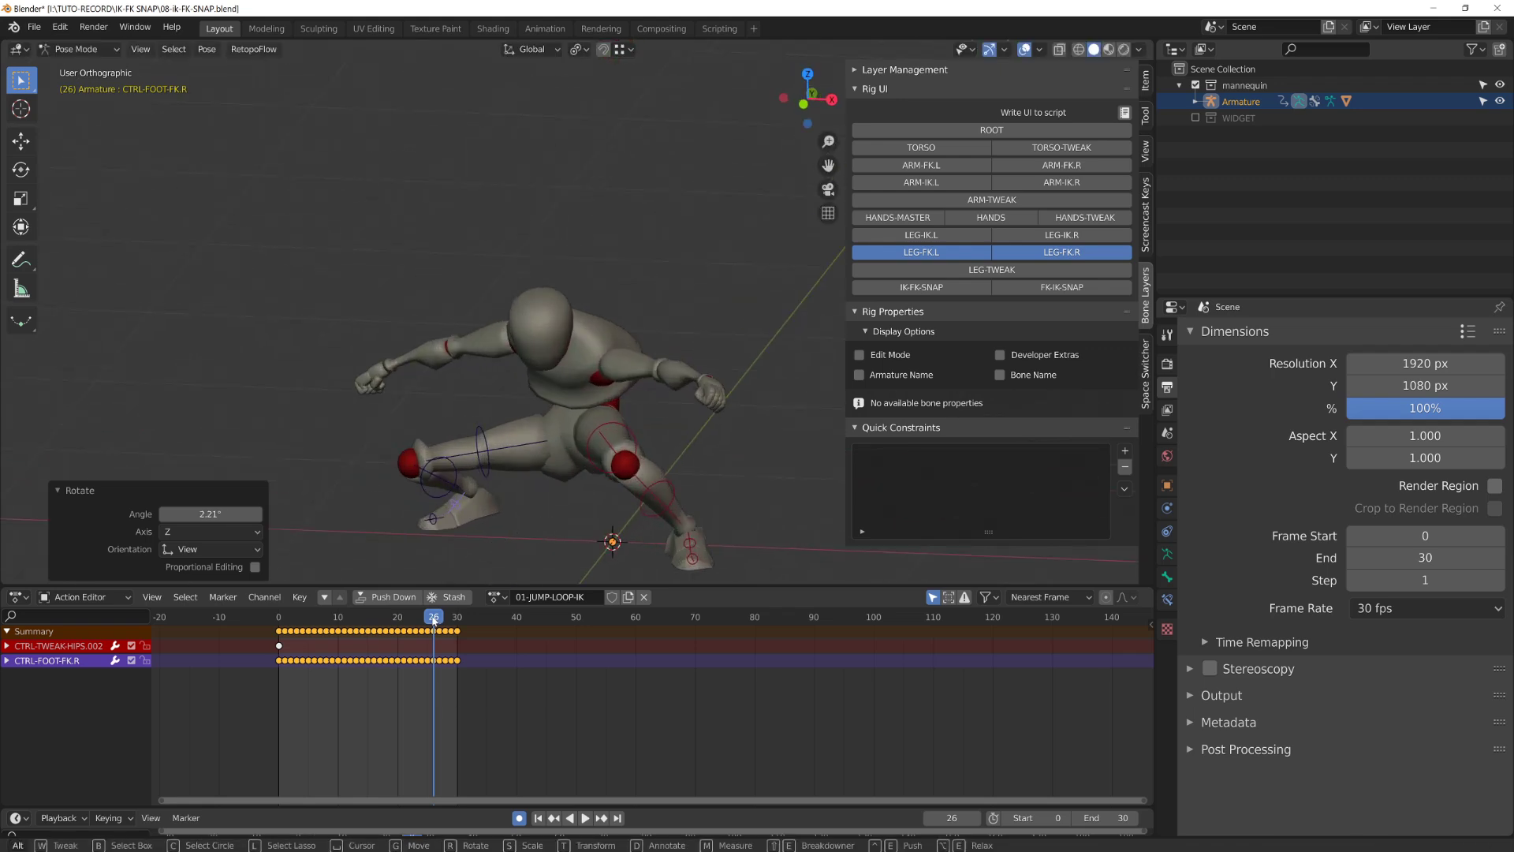
Scrub and play the jump around frame 24 to inspect the right foot and CTRL-TOE-FK.R
mouse_move(433, 620)
left_mouse_down()
mouse_move(446, 621)
mouse_move(410, 621)
left_mouse_up()
left_click(432, 515)
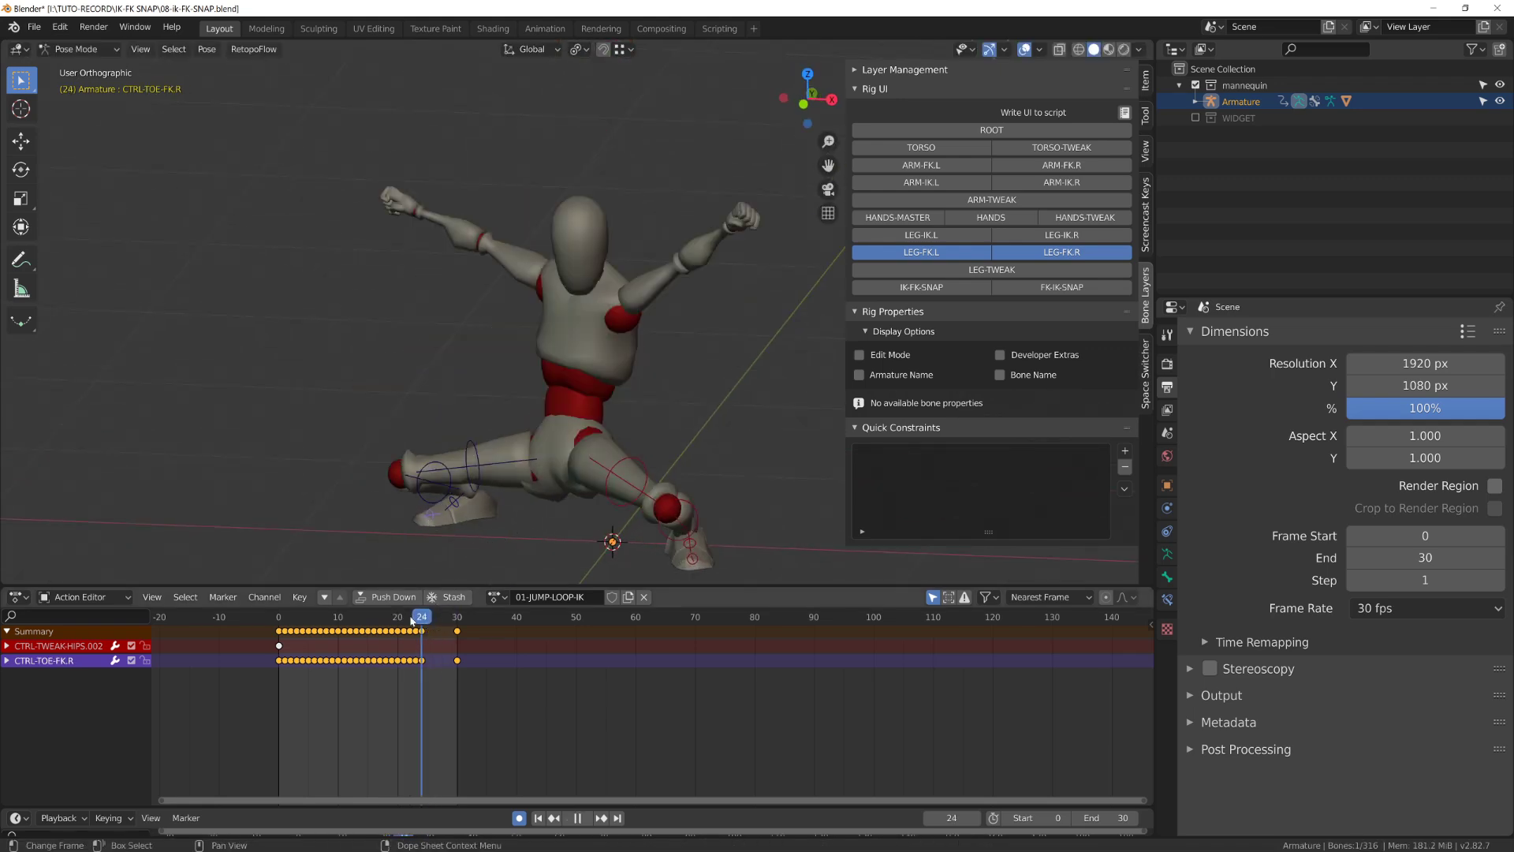
key("space")
scroll(466, 442, "down", 4)
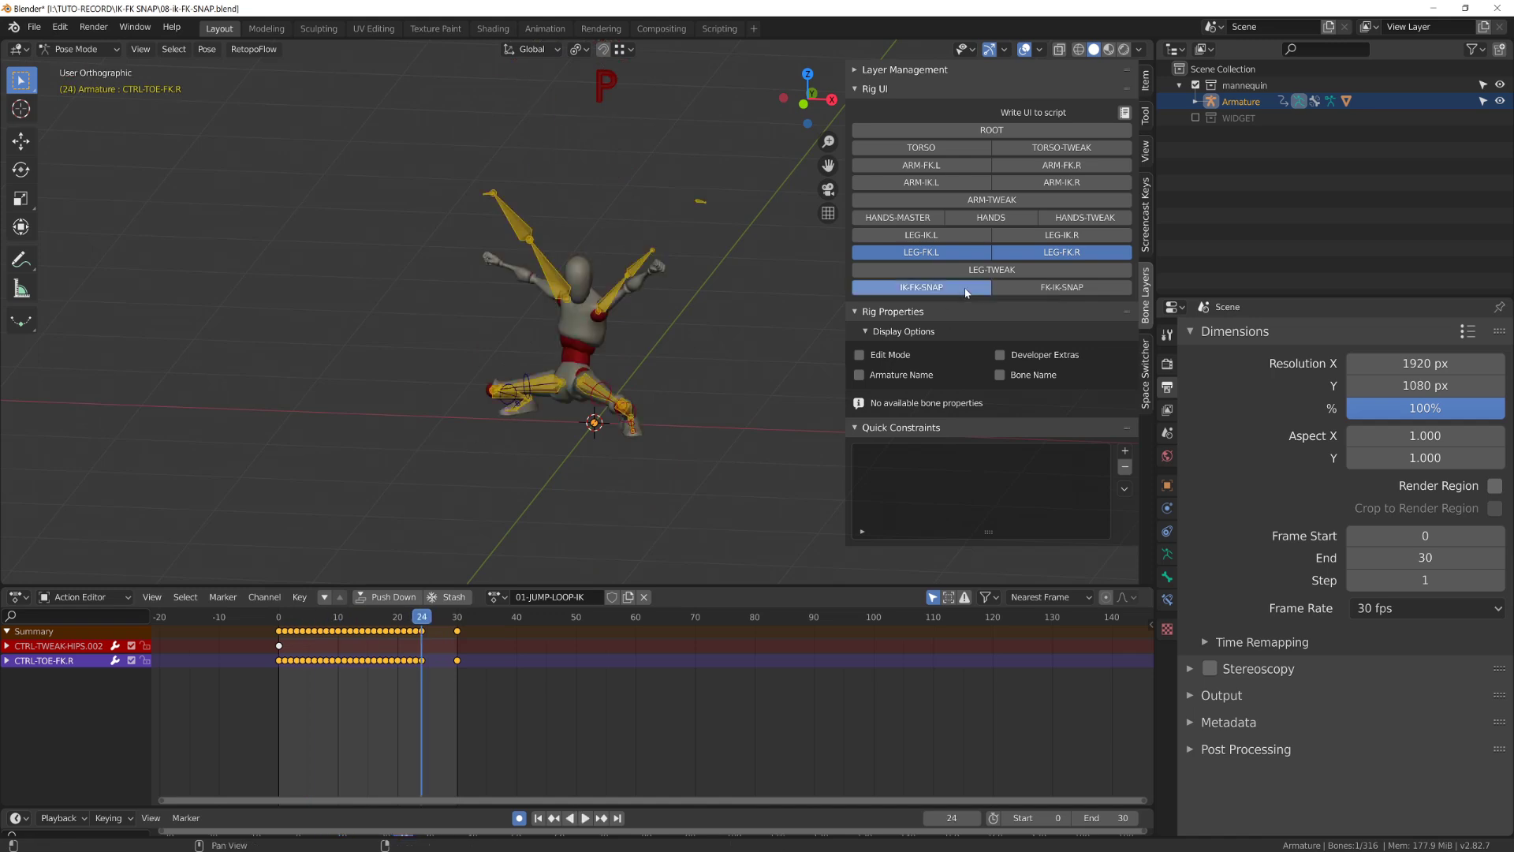
Return to frame 0 and show the FK-IK-SNAP, LEG-IK.L and LEG-IK.R layers with the FK leg layers hidden
left_click_drag(278, 621, 261, 622)
left_click(1007, 250)
left_click(1010, 235)
left_click(975, 235)
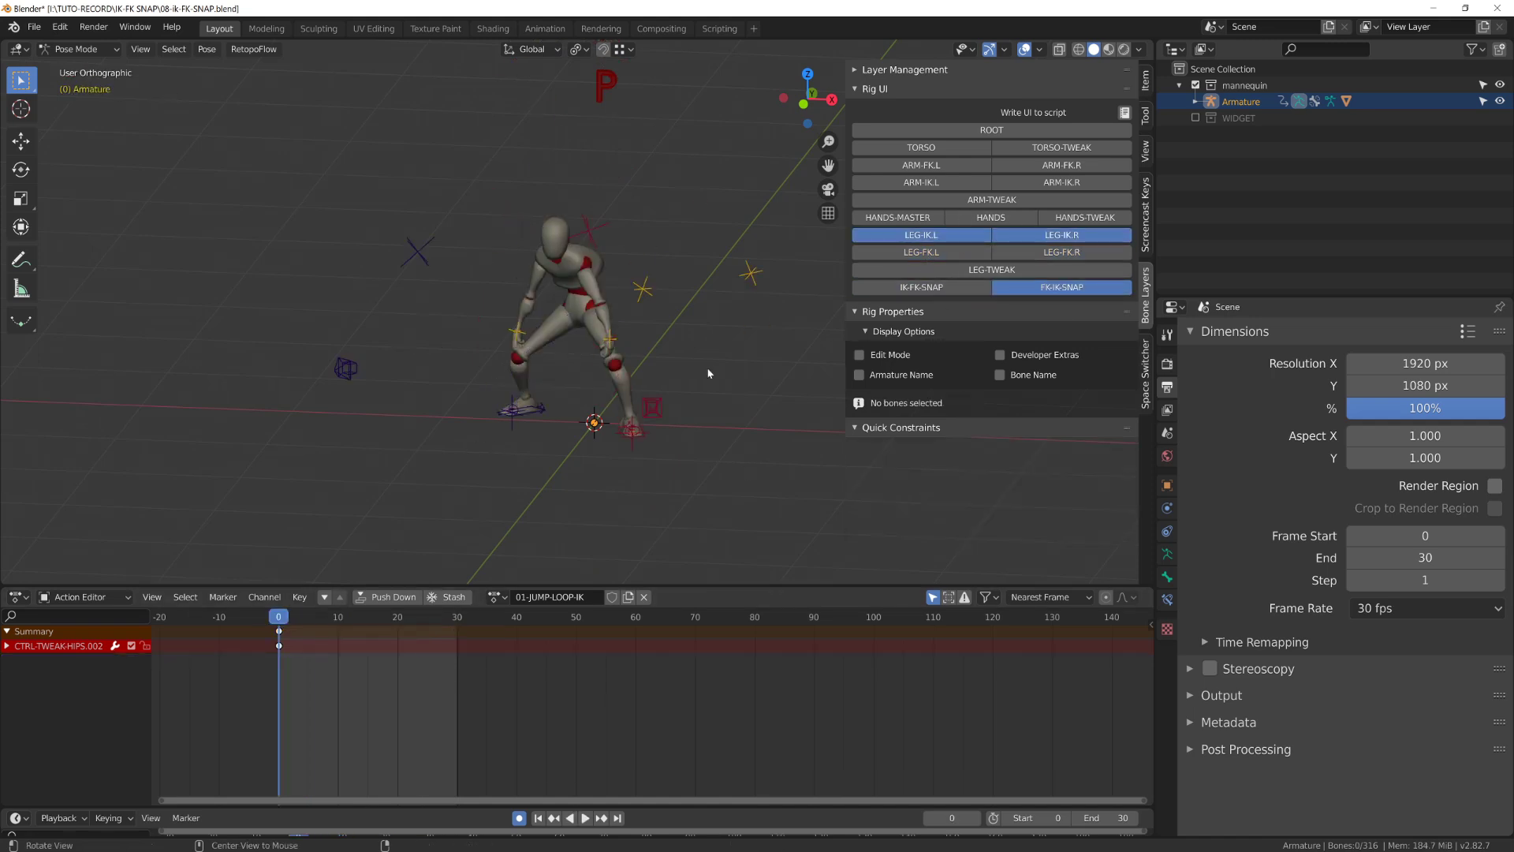
mouse_move(708, 372)
middle_mouse_down()
mouse_move(639, 384)
mouse_move(665, 457)
mouse_move(714, 387)
middle_mouse_up()
left_click_drag(472, 373, 671, 449)
scroll(678, 426, "up", 2)
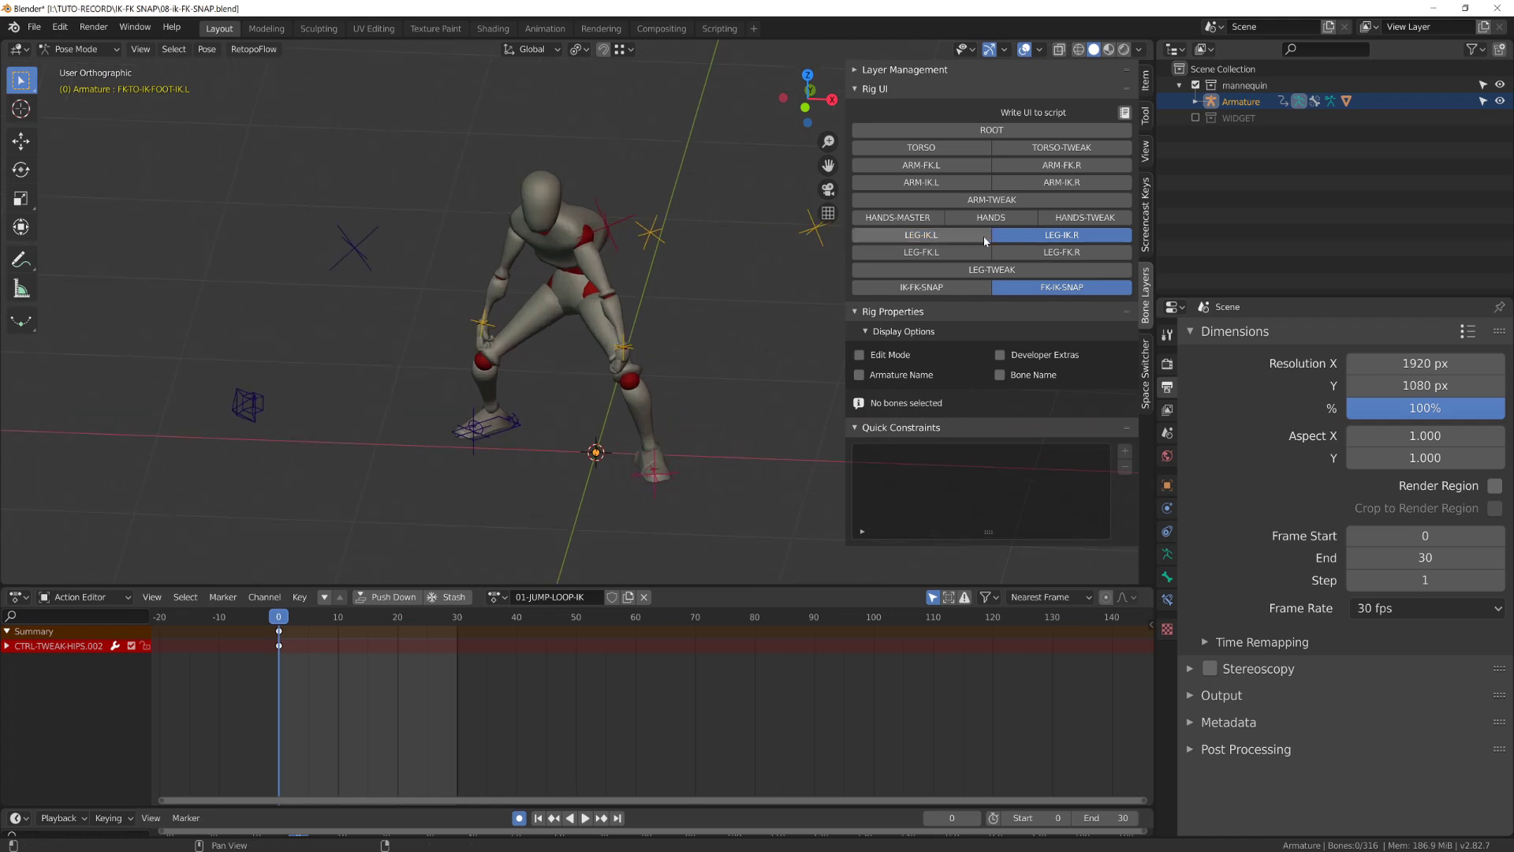
Hide the IK leg layers and assign the legs' FK-TO-IK snap bones to the SNAP bone group
left_click_drag(984, 235, 1009, 235)
middle_click_drag(688, 487, 597, 465)
left_click(380, 210, "shift")
left_click(479, 197, "shift")
left_click(1168, 554)
scroll(1315, 484, "down", 4)
left_click(1293, 524)
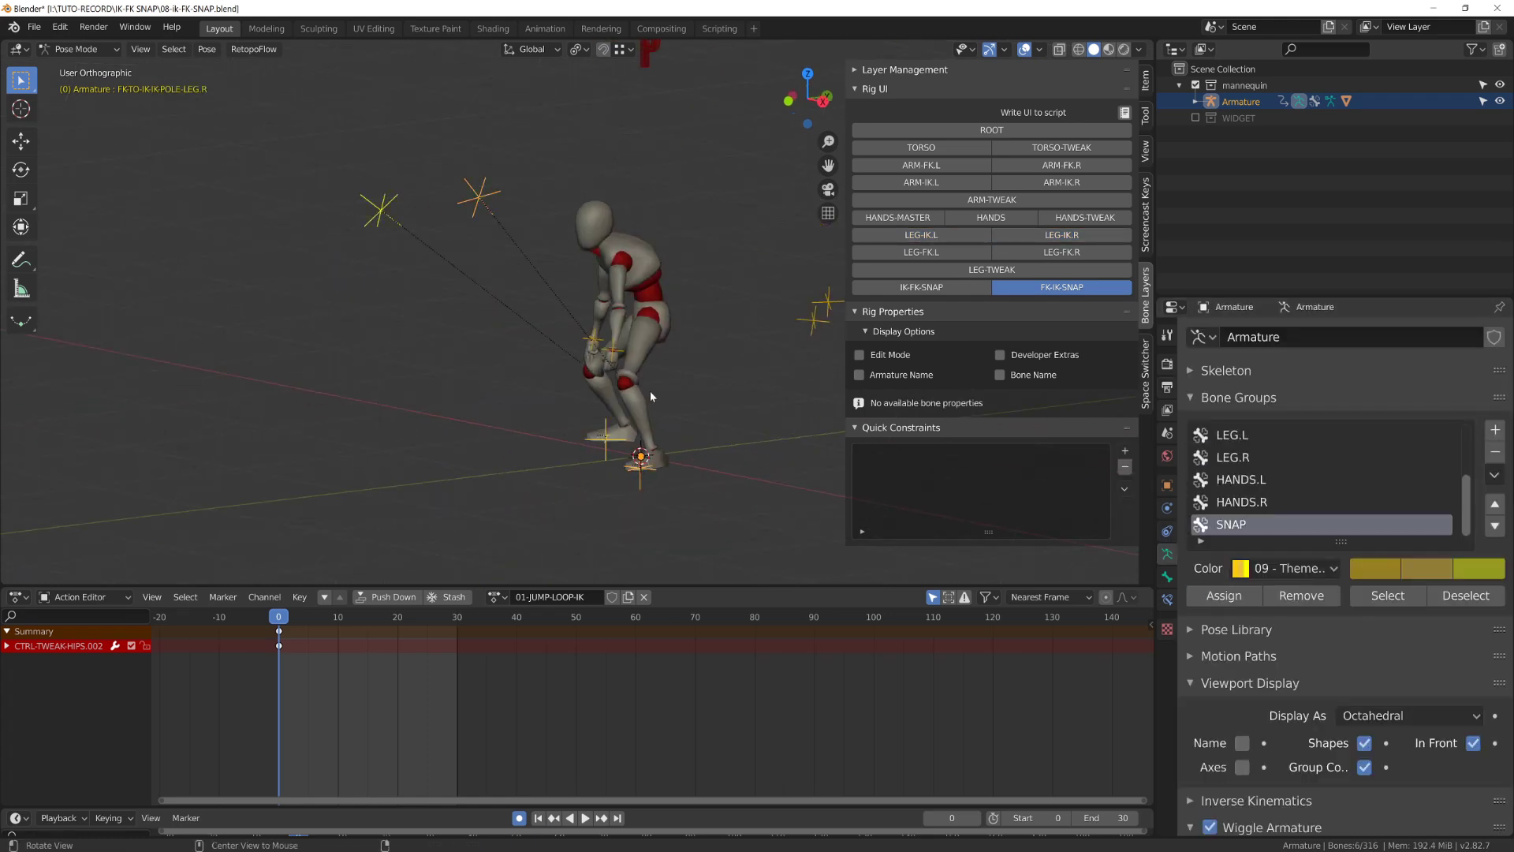
Show the LEG-IK.L layer and constrain CTRL-FOOT-IK.L and the left toe control to their FK-TO-IK snap bones with Copy Transforms
middle_click_drag(650, 391, 773, 331)
left_click(957, 239)
middle_click_drag(702, 371, 600, 383)
scroll(584, 378, "up", 3)
left_click(568, 395, "shift")
key("ctrl+shift+c")
left_click(568, 394)
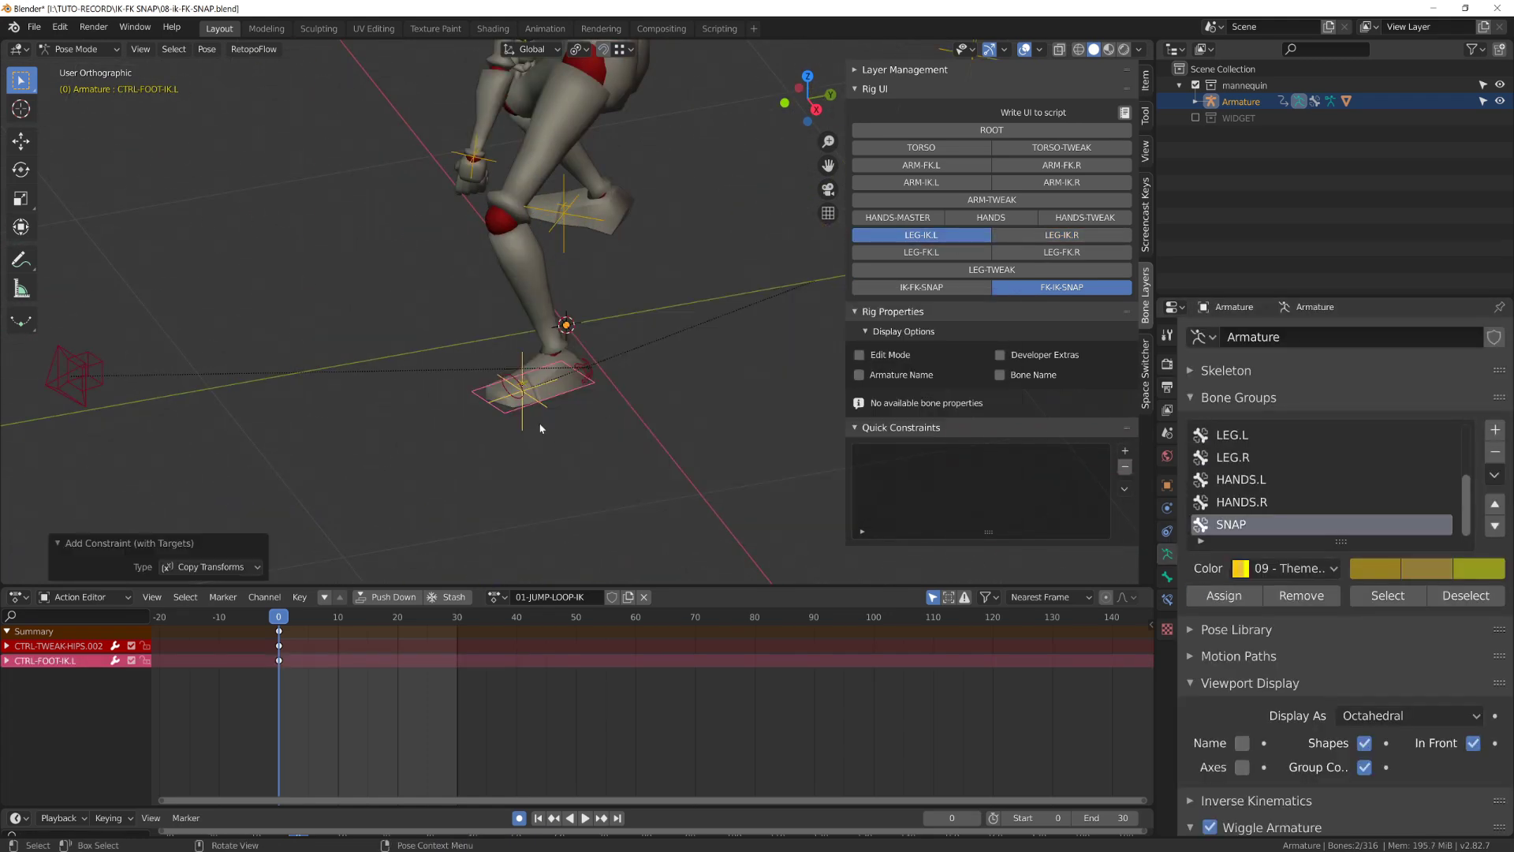
left_click(524, 407)
left_click(518, 382, "shift")
scroll(664, 290, "down", 3)
Add a Copy Transforms constraint to CTRL-IK-POLE-LEG.L targeting FK-TO-IK-IK-POLE-LEG.L
left_click(759, 207)
middle_click_drag(694, 276, 545, 327)
left_click(392, 328, "shift")
key("ctrl+shift+c")
left_click(401, 328)
middle_click_drag(400, 328, 565, 387)
Show the LEG-IK.R layer and constrain CTRL-IK-POLE-LEG.R to its FK-TO-IK snap bone with Copy Transforms
left_click(1054, 235)
left_click(417, 271)
left_click(414, 359, "shift")
key("ctrl+shift+c")
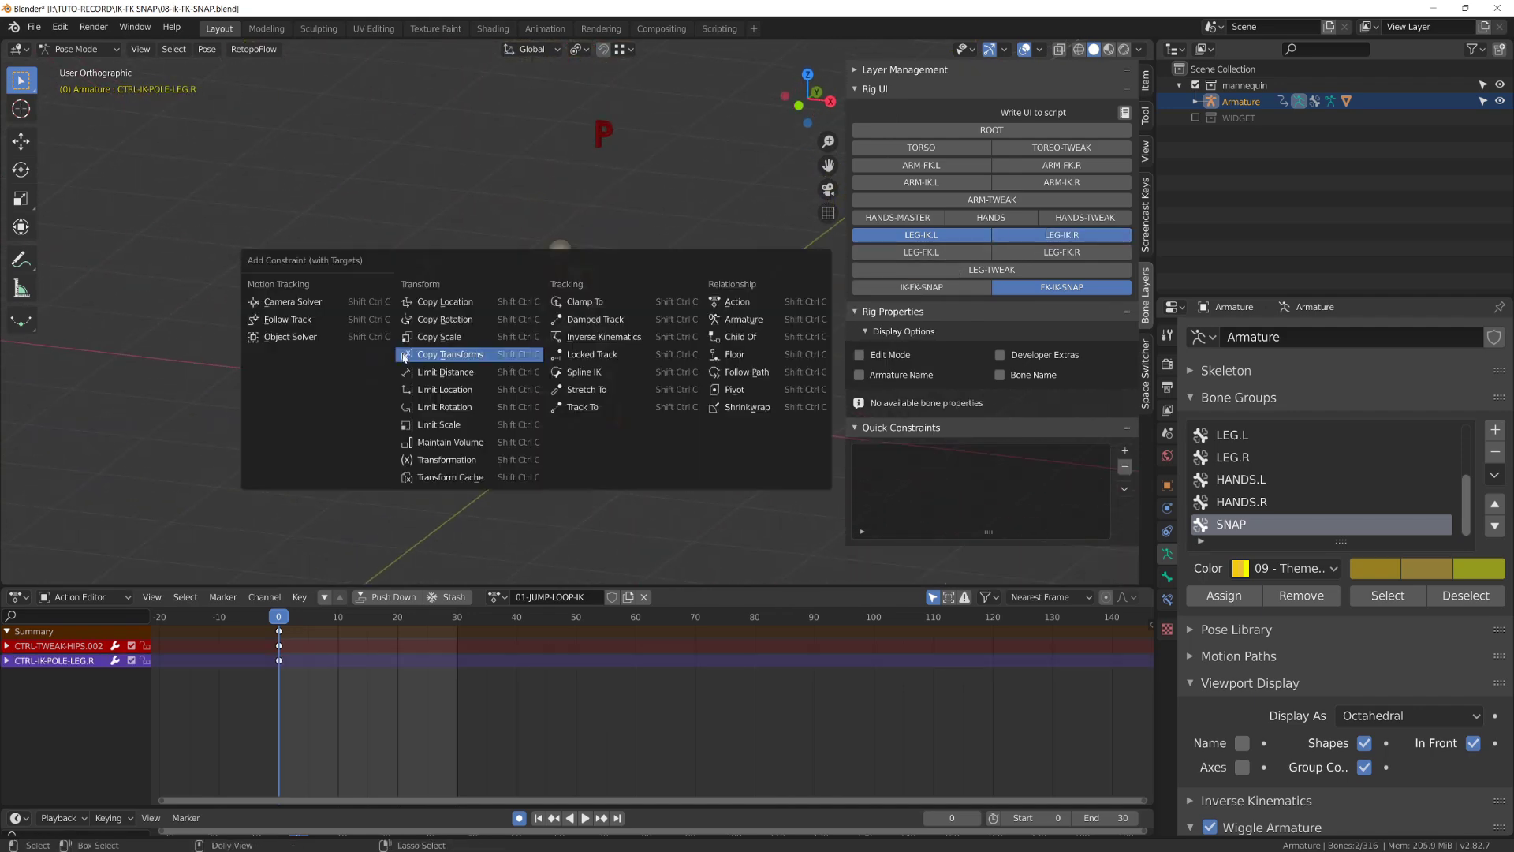
left_click(414, 359)
Add Copy Transforms constraints to CTRL-FOOT-IK.R and CTRL-TOE-IK.R targeting their FK-TO-IK snap bones
scroll(473, 410, "up", 4)
key("ctrl+shift+c")
left_click(556, 473)
left_click(483, 476)
scroll(466, 478, "up", 4)
left_click(514, 414, "shift")
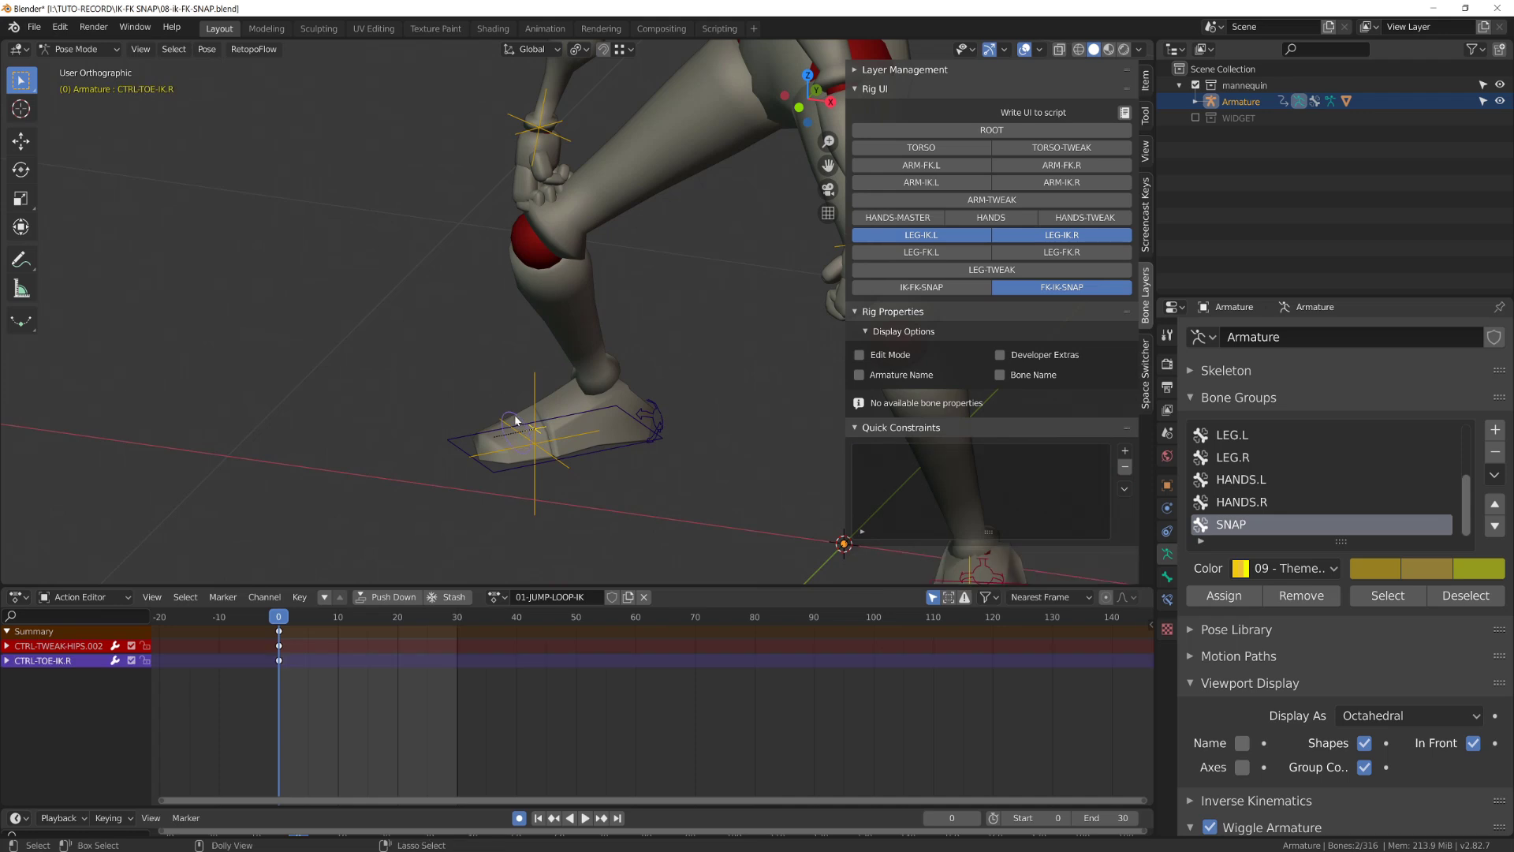
key("shift+r")
Set LEG-IK/FK.L and LEG-IK/FK.R to 0.000 on the PROPERTIES bone at frame 0
scroll(569, 409, "down", 7)
middle_click_drag(569, 409, 549, 398)
key("space")
key("Escape")
scroll(490, 284, "down", 4)
left_click(576, 188)
scroll(926, 413, "down", 2)
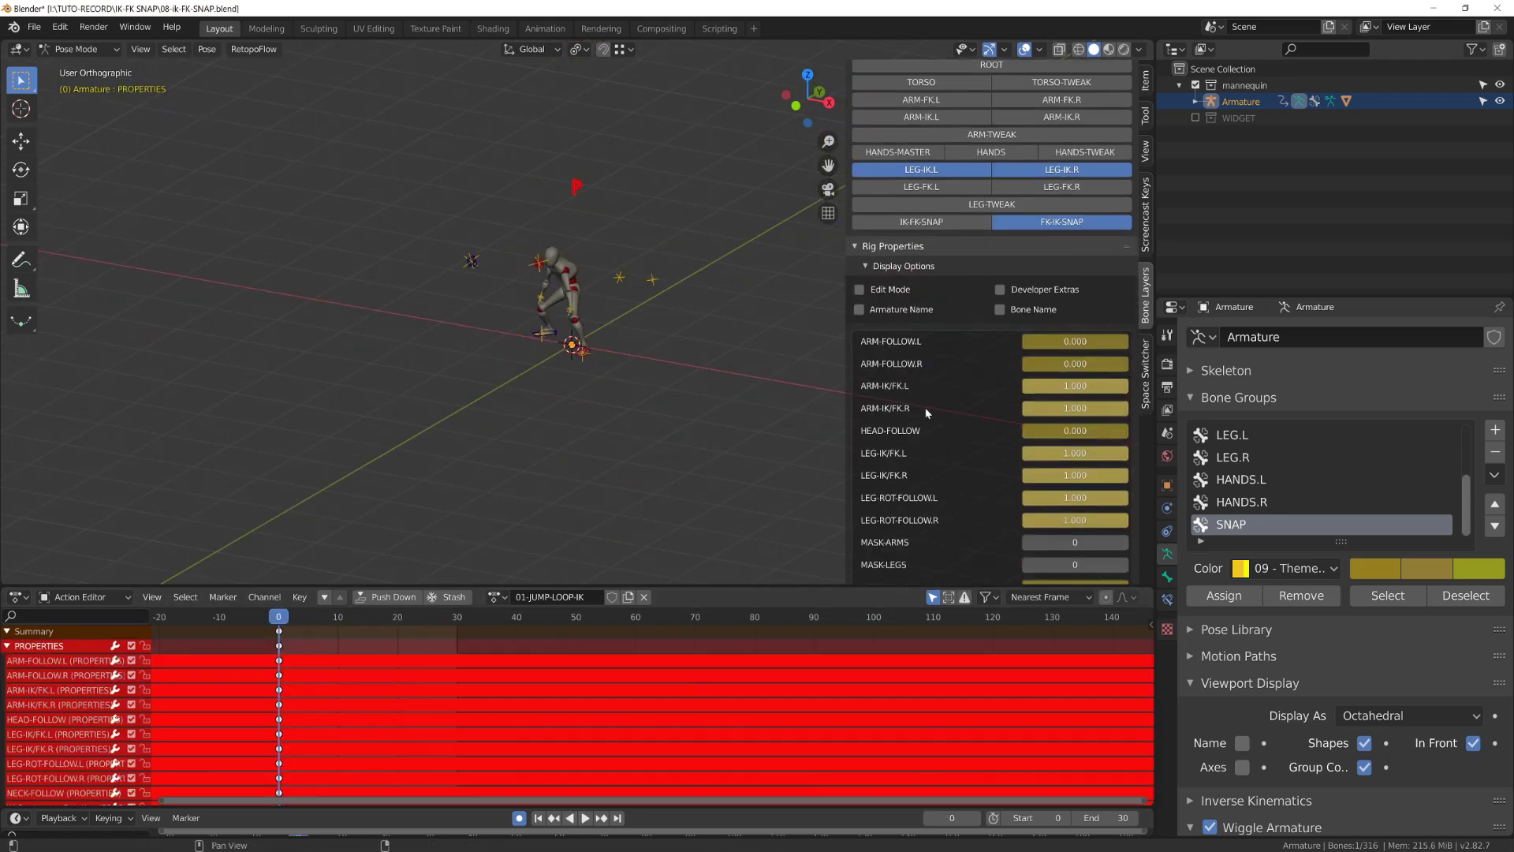
left_click_drag(1082, 477, 1022, 477)
Play the jump loop to check the constrained IK controls' motion, and return to frame 0
key("space")
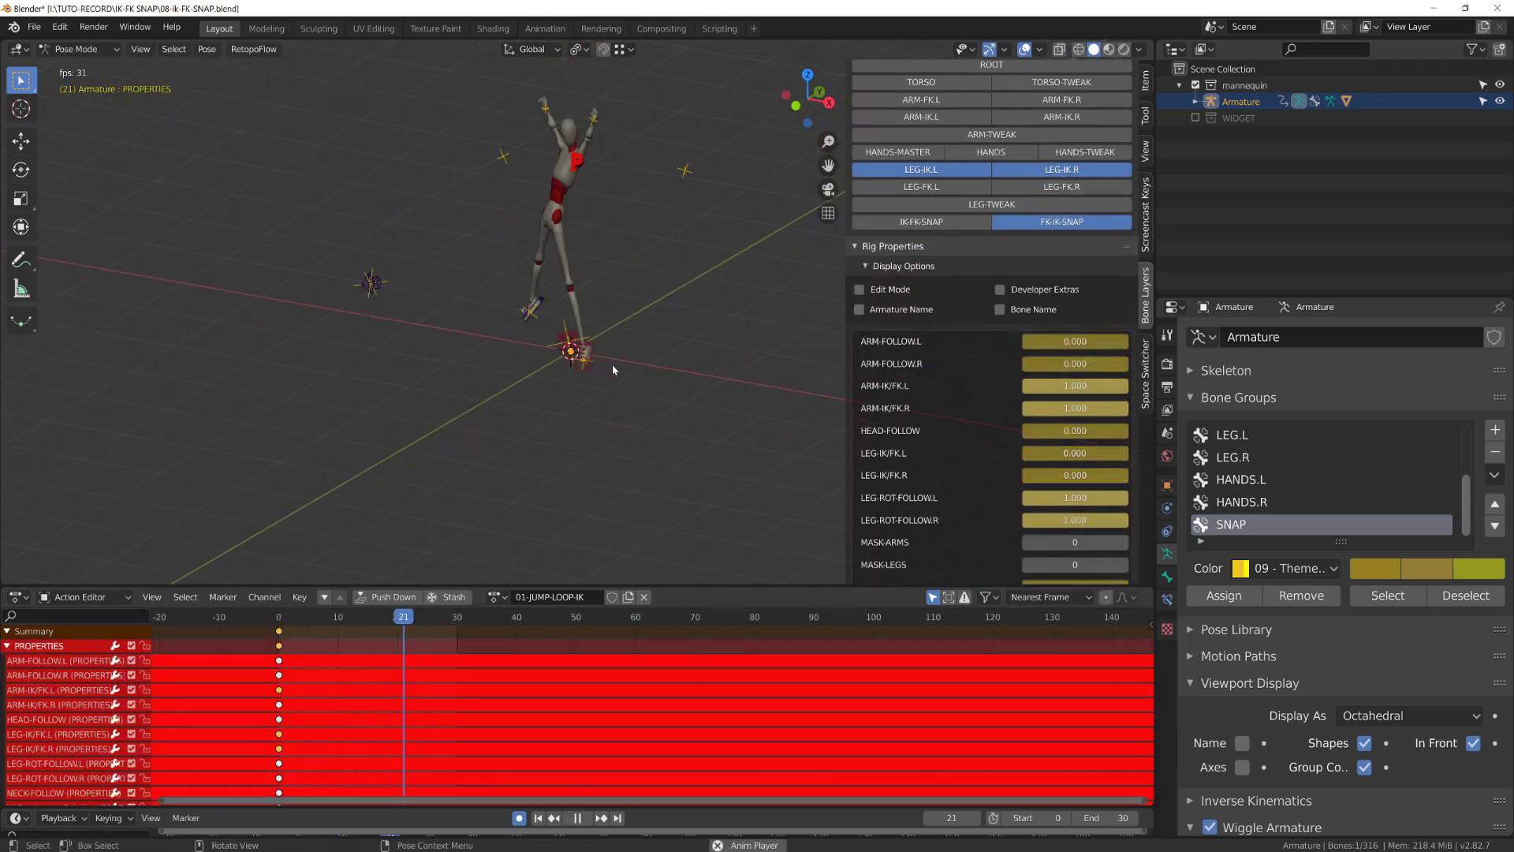
key("shift+alt+z")
key("space")
left_click(278, 618)
Hide the FK-IK-SNAP layer and select all IK leg controls of both legs
left_click(1062, 222)
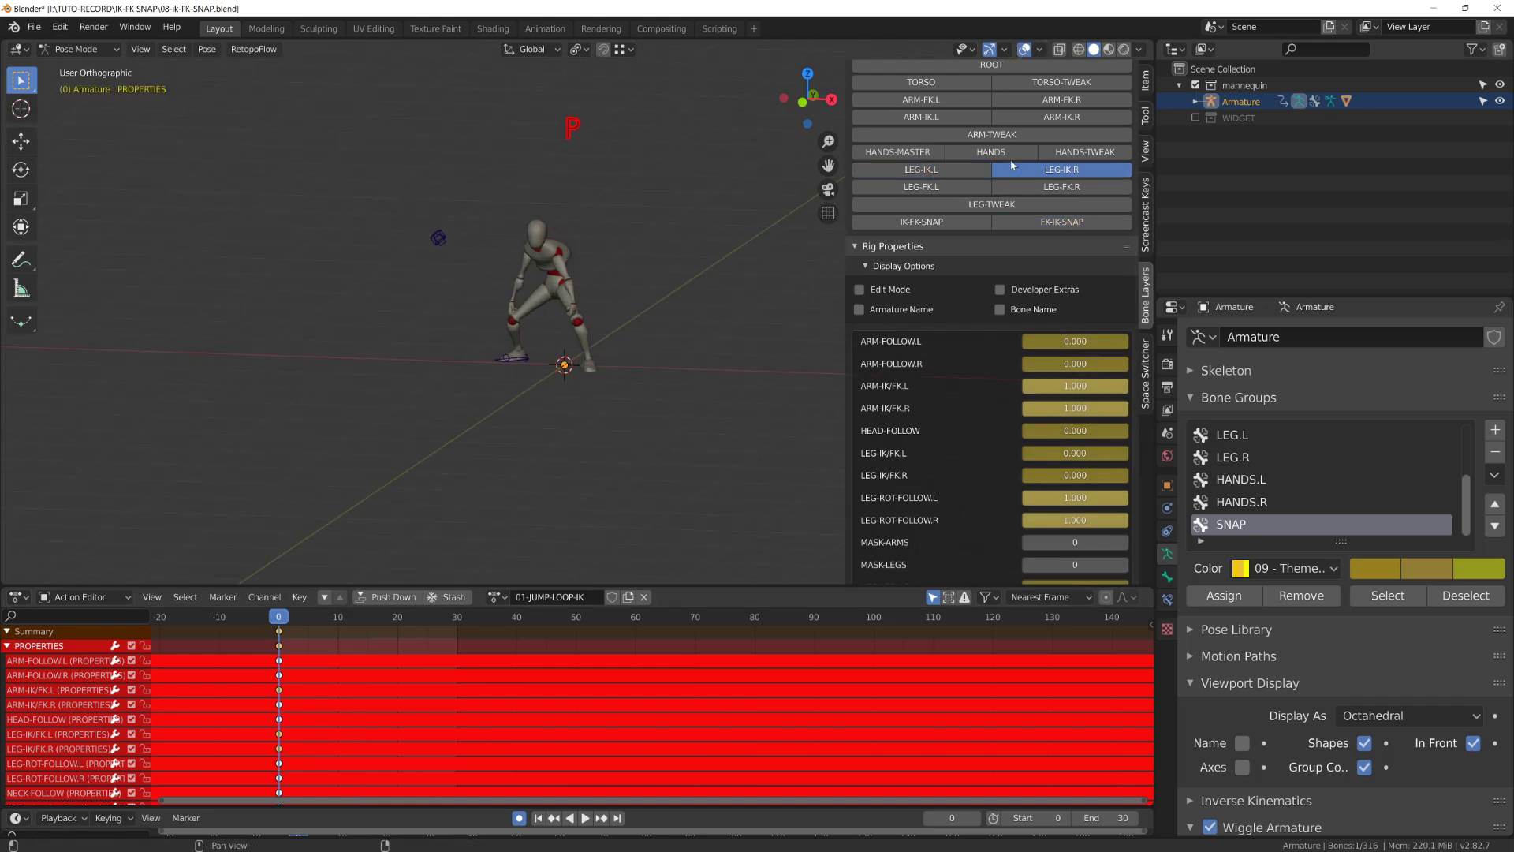
left_click(972, 168)
left_click(493, 229)
mouse_move(536, 216)
middle_mouse_down()
mouse_move(382, 200)
mouse_move(537, 213)
middle_mouse_up()
key("a")
scroll(667, 418, "up", 3)
middle_click_drag(668, 418, 513, 406)
left_click_drag(304, 100, 583, 521)
Bake the selected IK leg controls' action over frames 0 to 30 with Only Selected Bones, Visual Keying, Clear Constraints and Overwrite Current Action enabled
key("F3")
type("Bake Action")
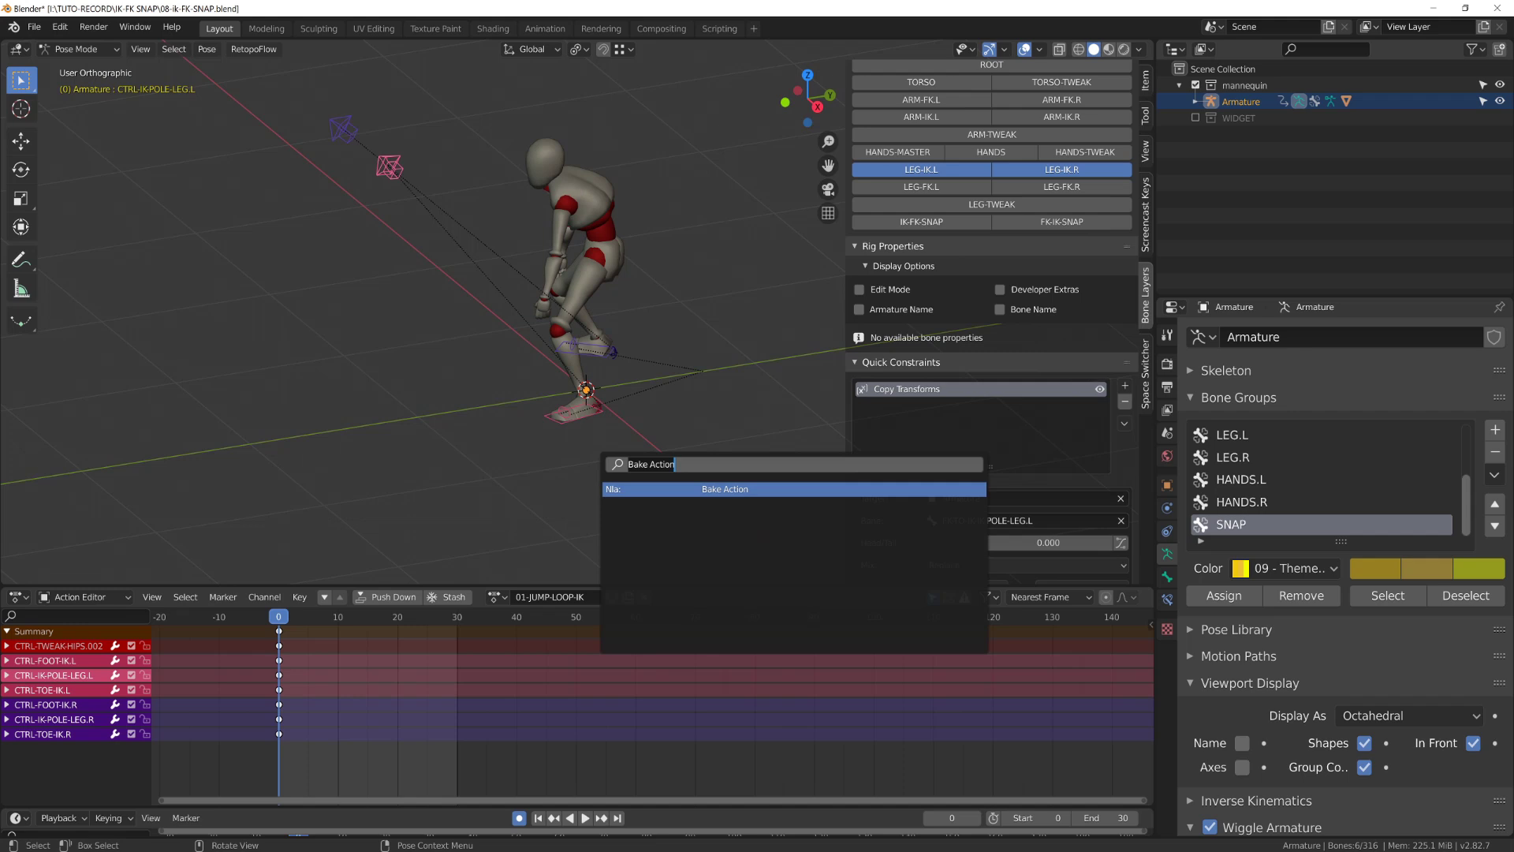
key("Return")
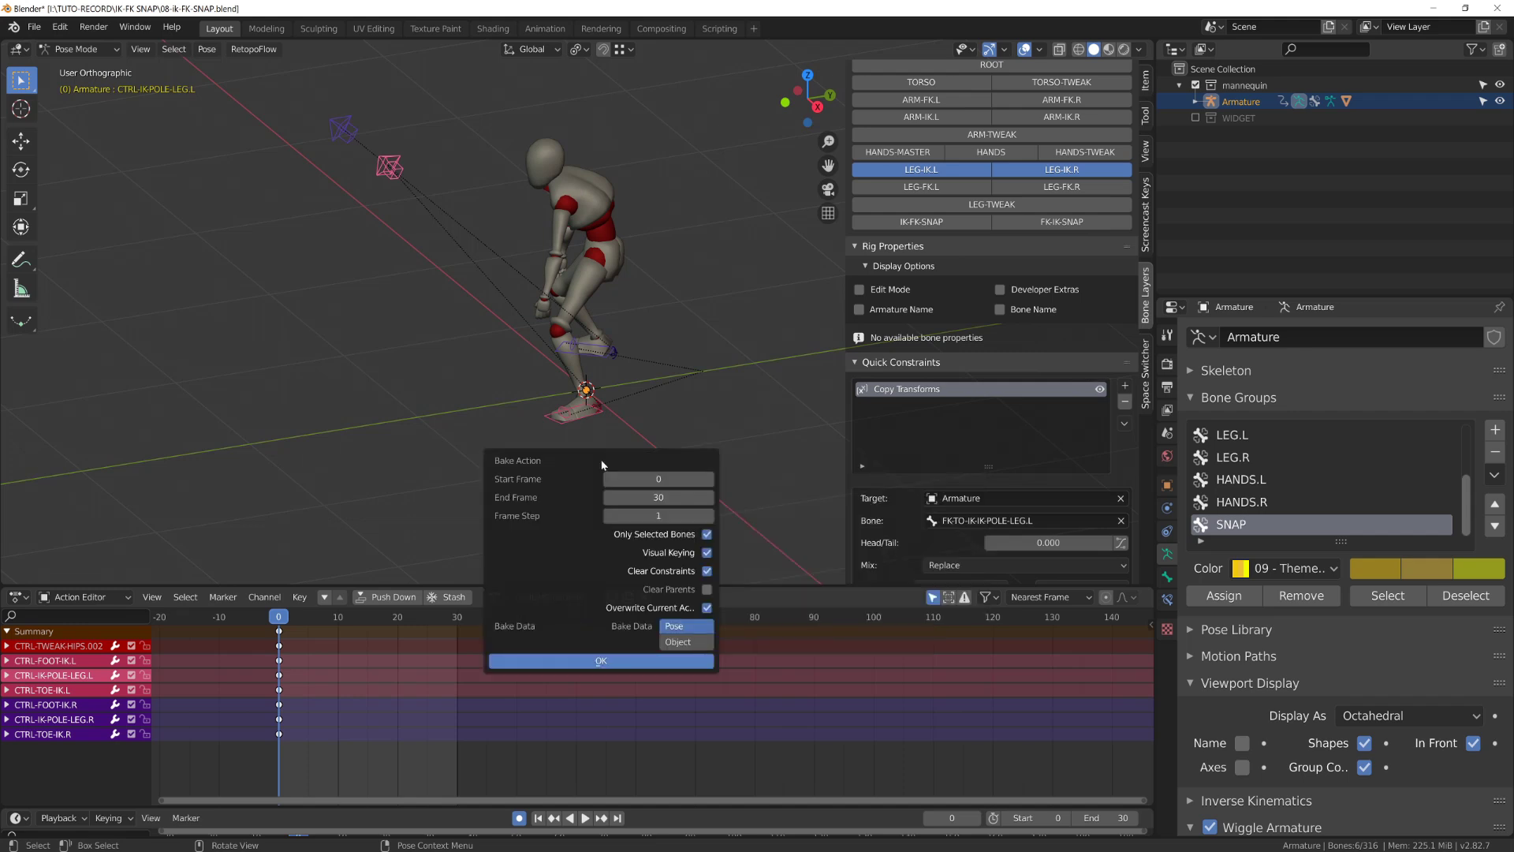
left_click(608, 665)
Play the baked jump loop to check the motion, and restore the viewport overlays
key("space")
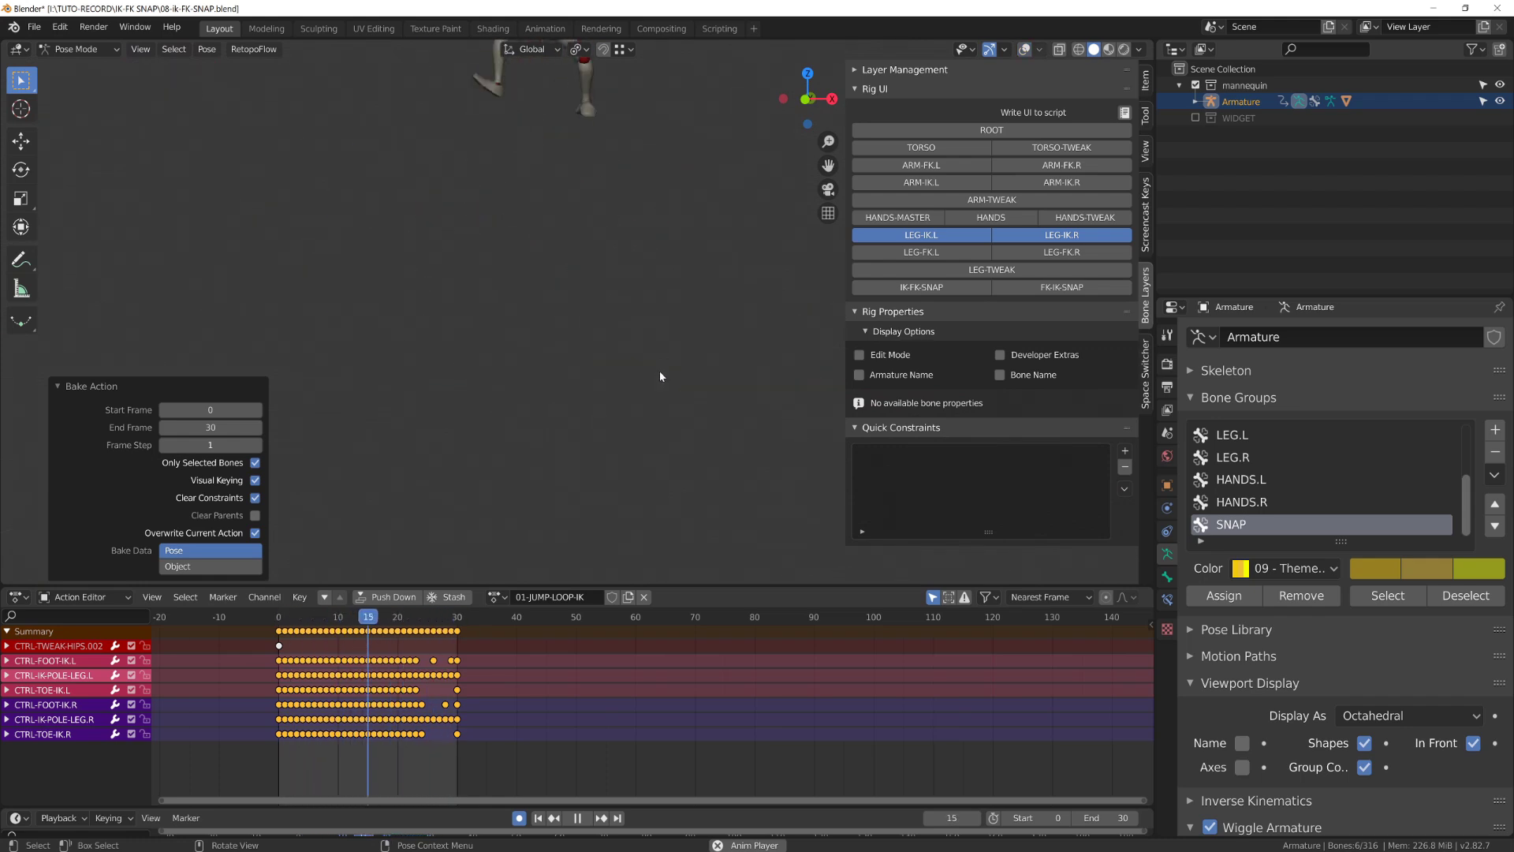
key("space")
key("space")
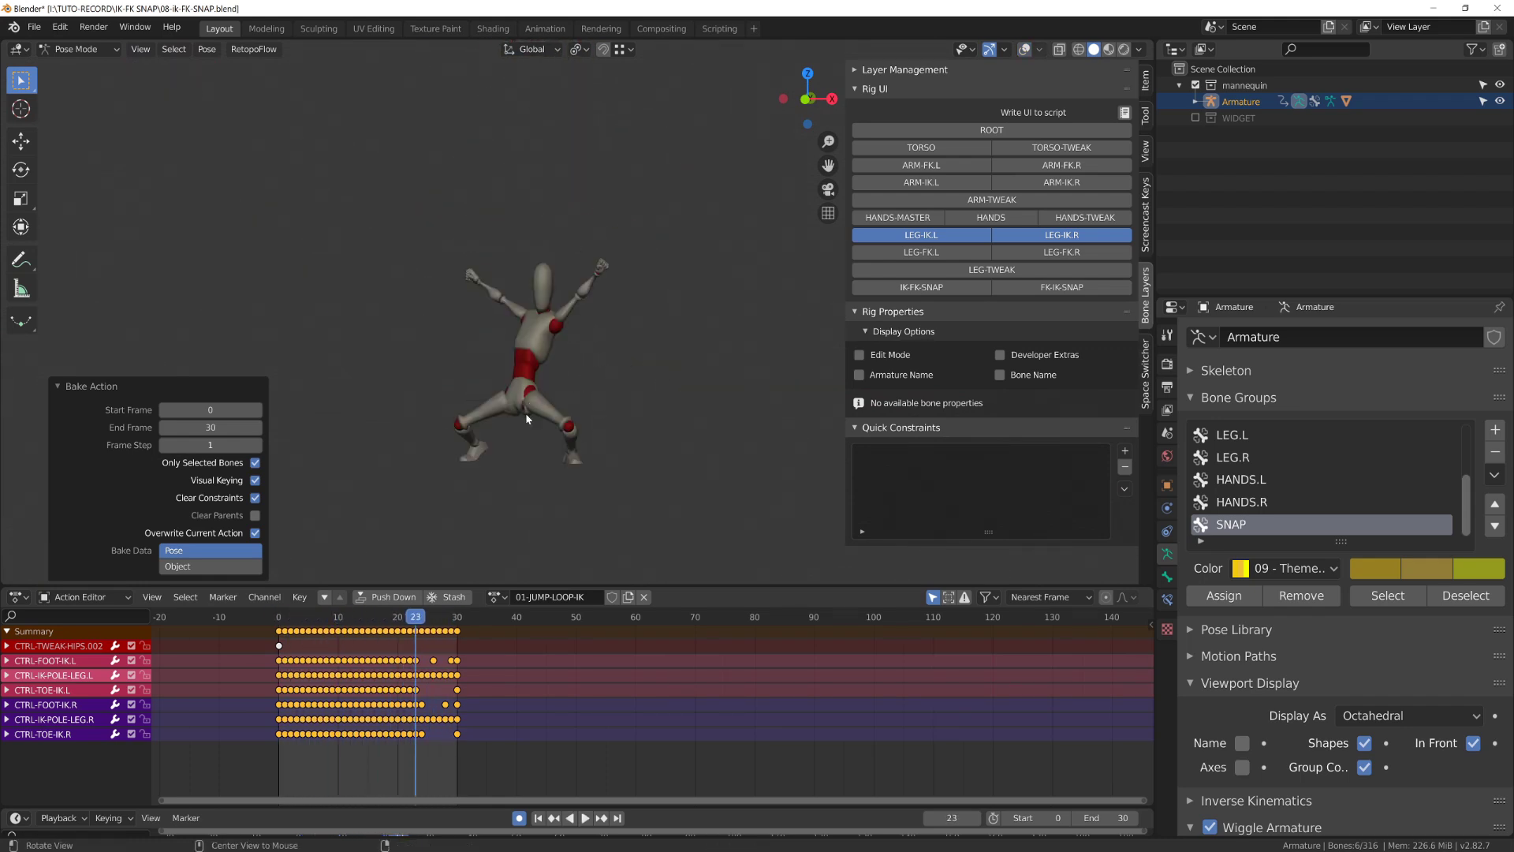
key("alt+shift+z")
middle_click_drag(527, 418, 568, 387)
Select CTRL-FOOT-IK.R and display its X, Y and Z Location curves in the Graph Editor
left_click(490, 453)
scroll(568, 387, "up", 5)
key("space")
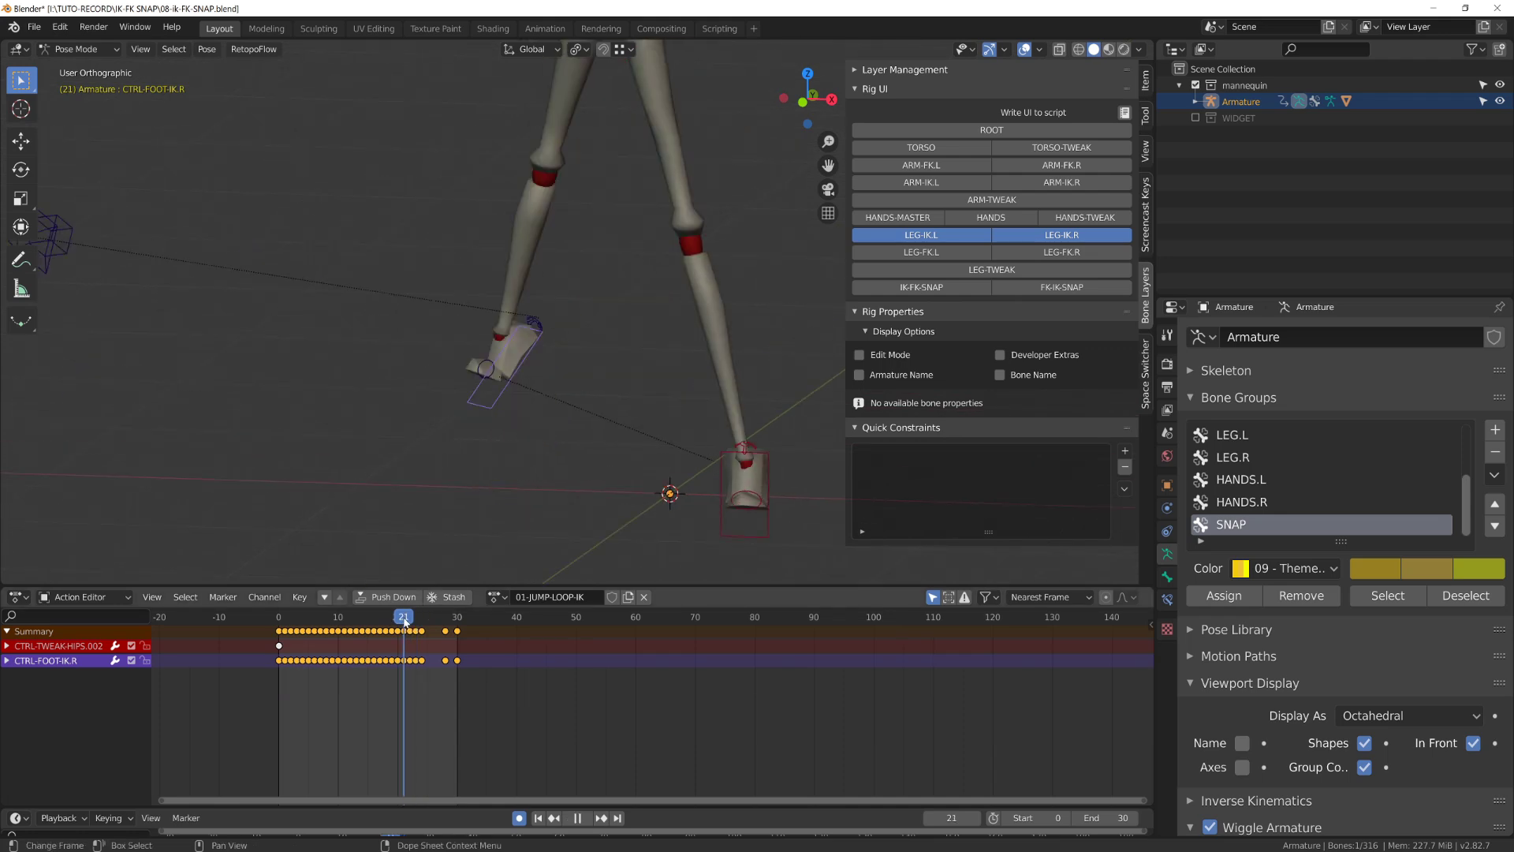
left_click(17, 598)
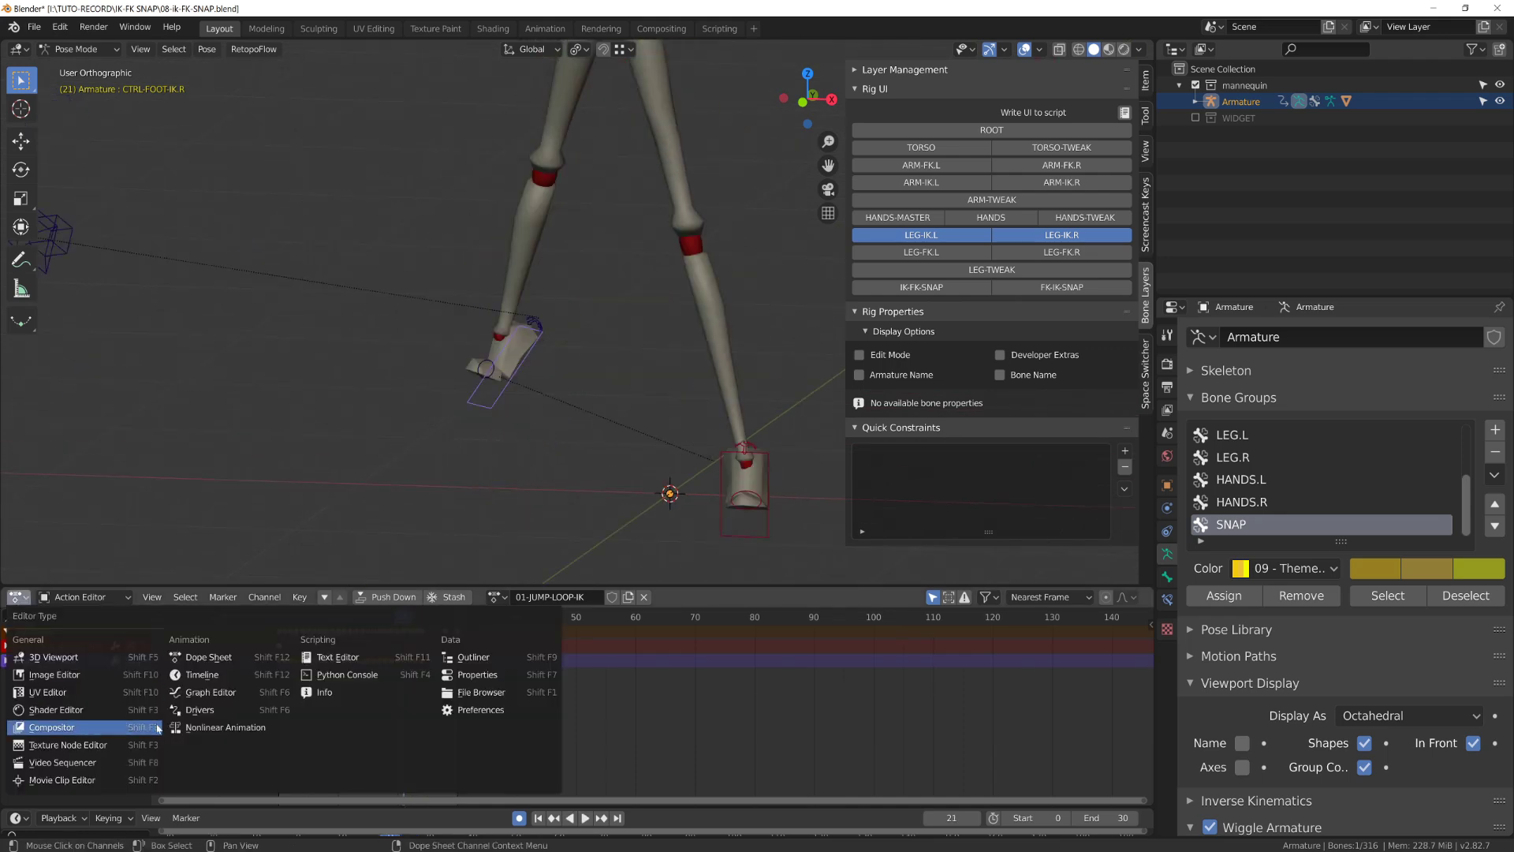
left_click(236, 690)
middle_click_drag(287, 689, 176, 663)
left_click(11, 648)
scroll(82, 690, "down", 2)
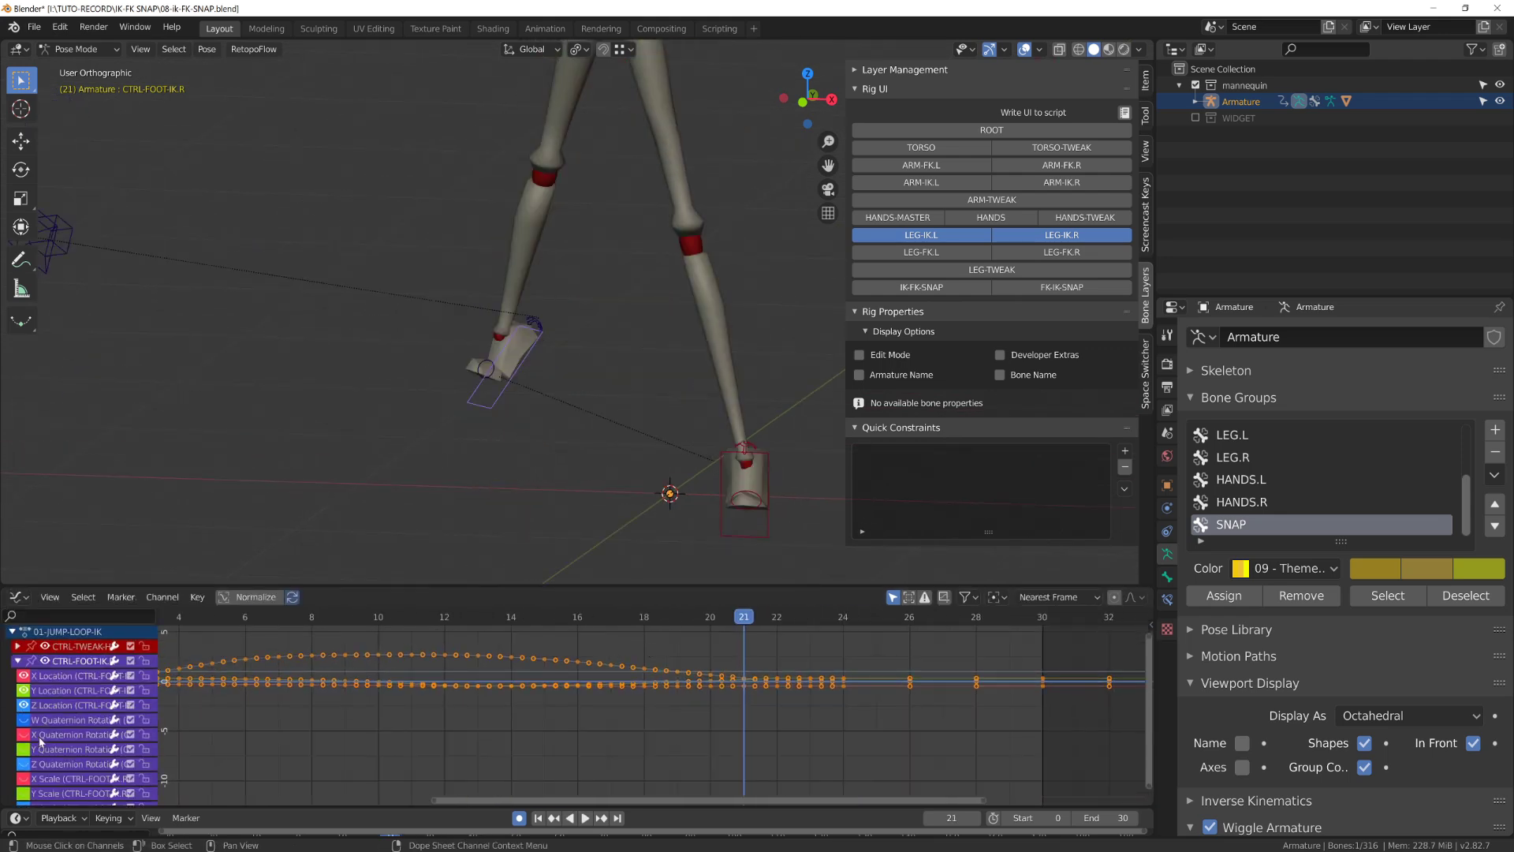
middle_click_drag(746, 668, 647, 663)
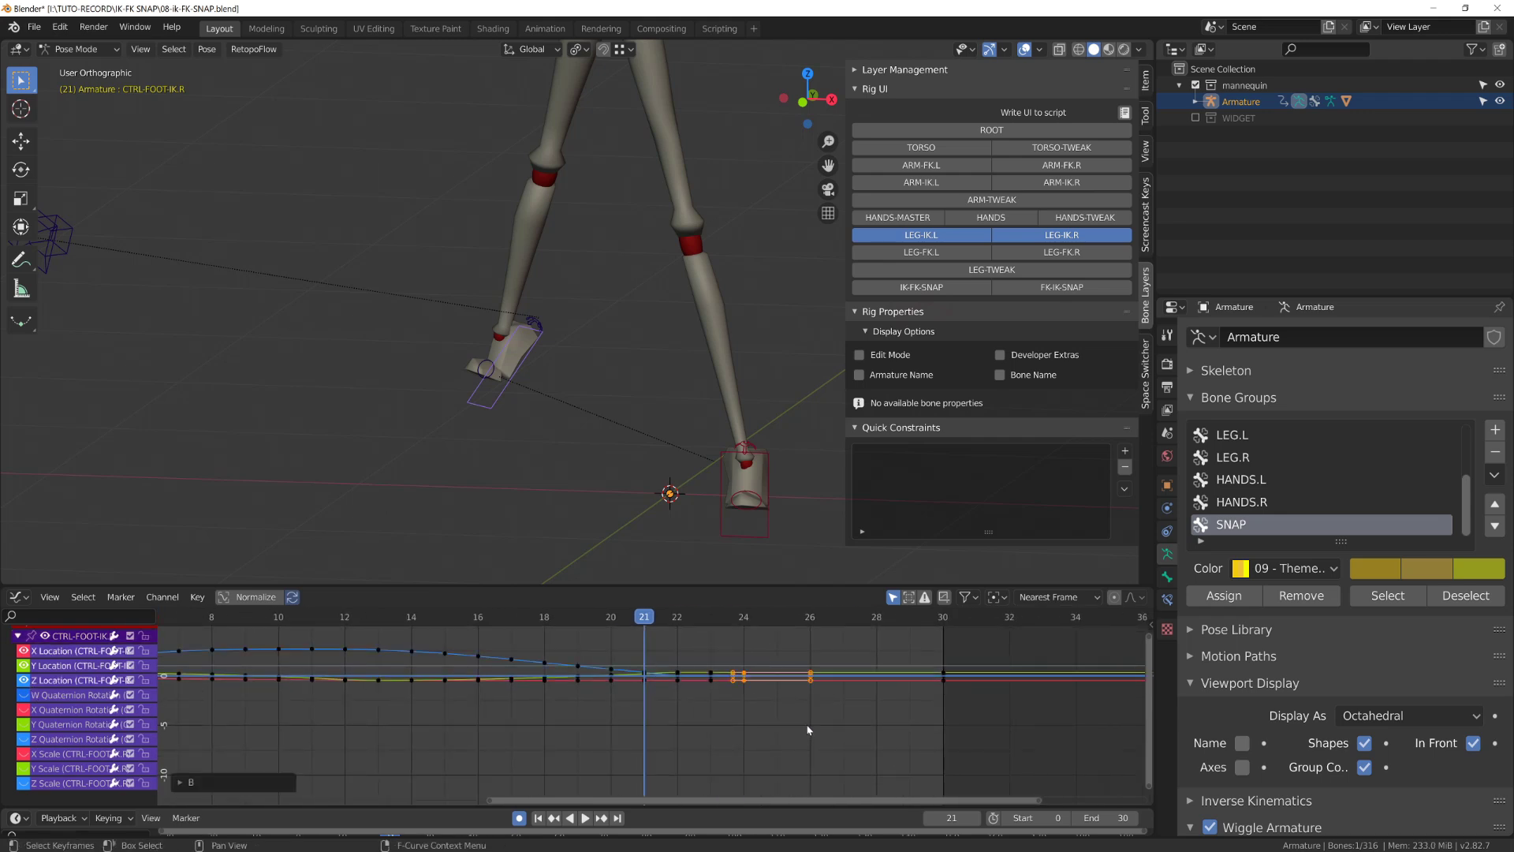
scroll(808, 730, "up", 2)
Set the handle type of the right foot control's location keyframes at frame 21 to Vector
key("space")
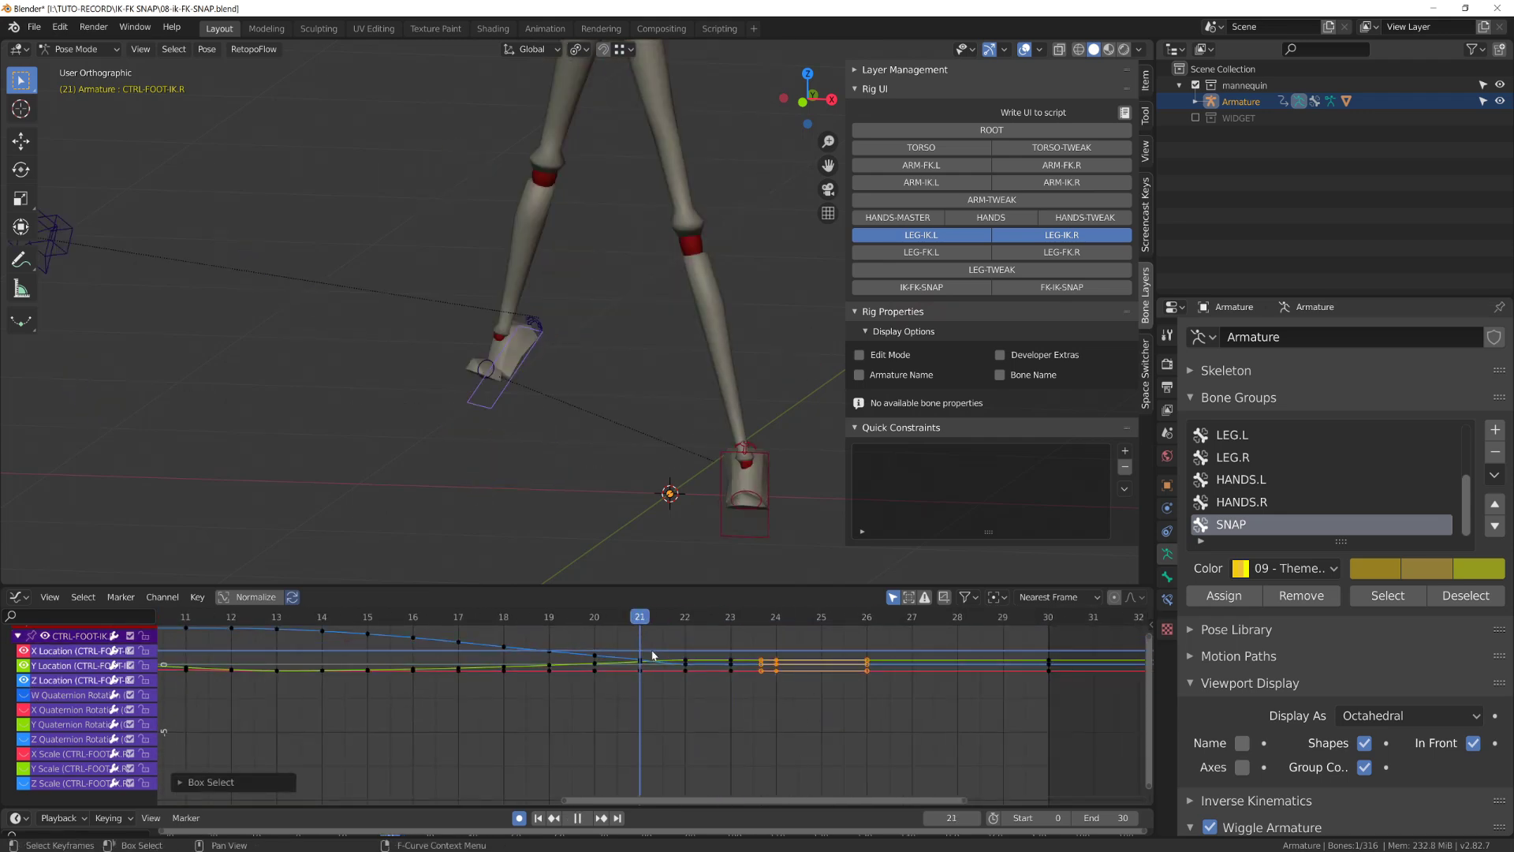
key("space")
left_click_drag(606, 634, 677, 706)
key("v")
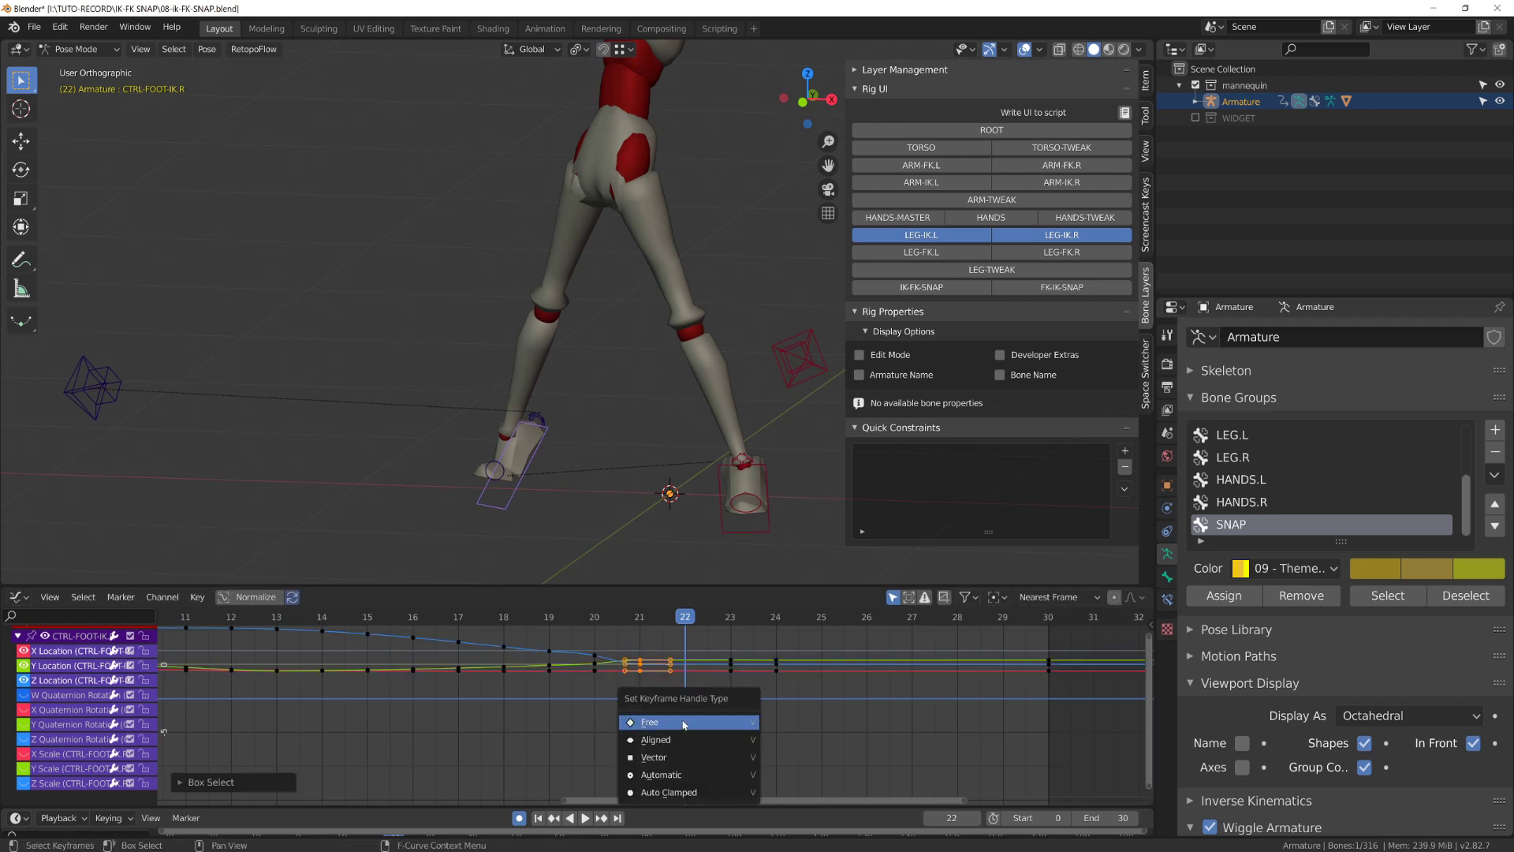
left_click(666, 757)
Delete the right foot control's location keyframes between frames 18 and 21
key("space")
left_click_drag(529, 640, 527, 639)
key("Delete")
scroll(547, 671, "down", 5)
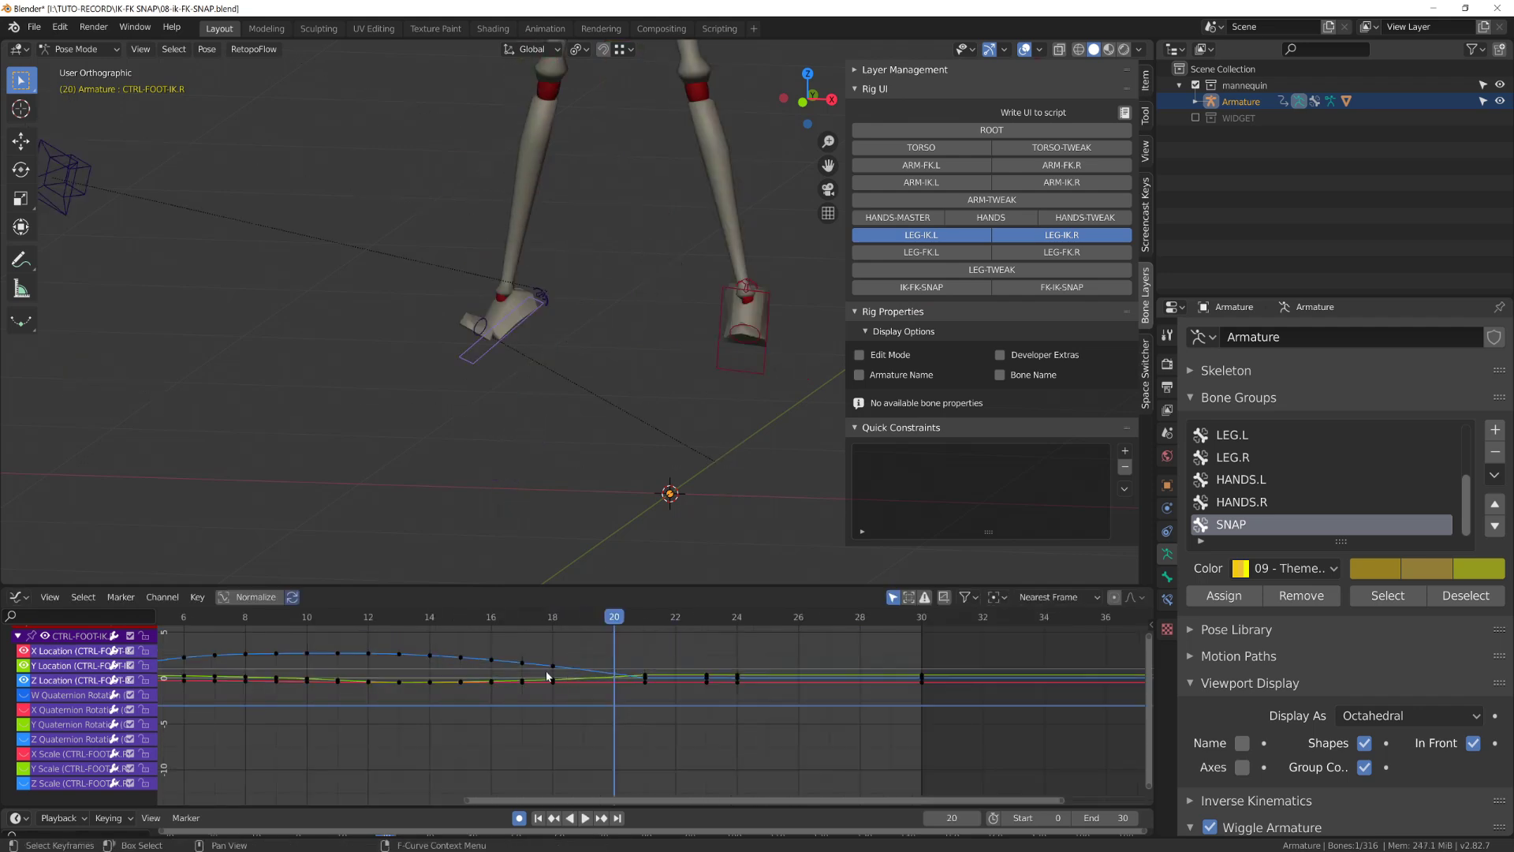
Reselect the location keyframes at frame 21 and reapply a handle type to clean up the foot's landing curve
key("v")
left_click(691, 762)
right_click_drag(522, 622, 616, 656, "shift")
key("a")
left_click_drag(637, 659, 666, 709)
key("v")
left_click(661, 674)
Play the cleaned jump loop and compare the baked IK mannequin with the original FK one from several angles, with and without overlays
key("space")
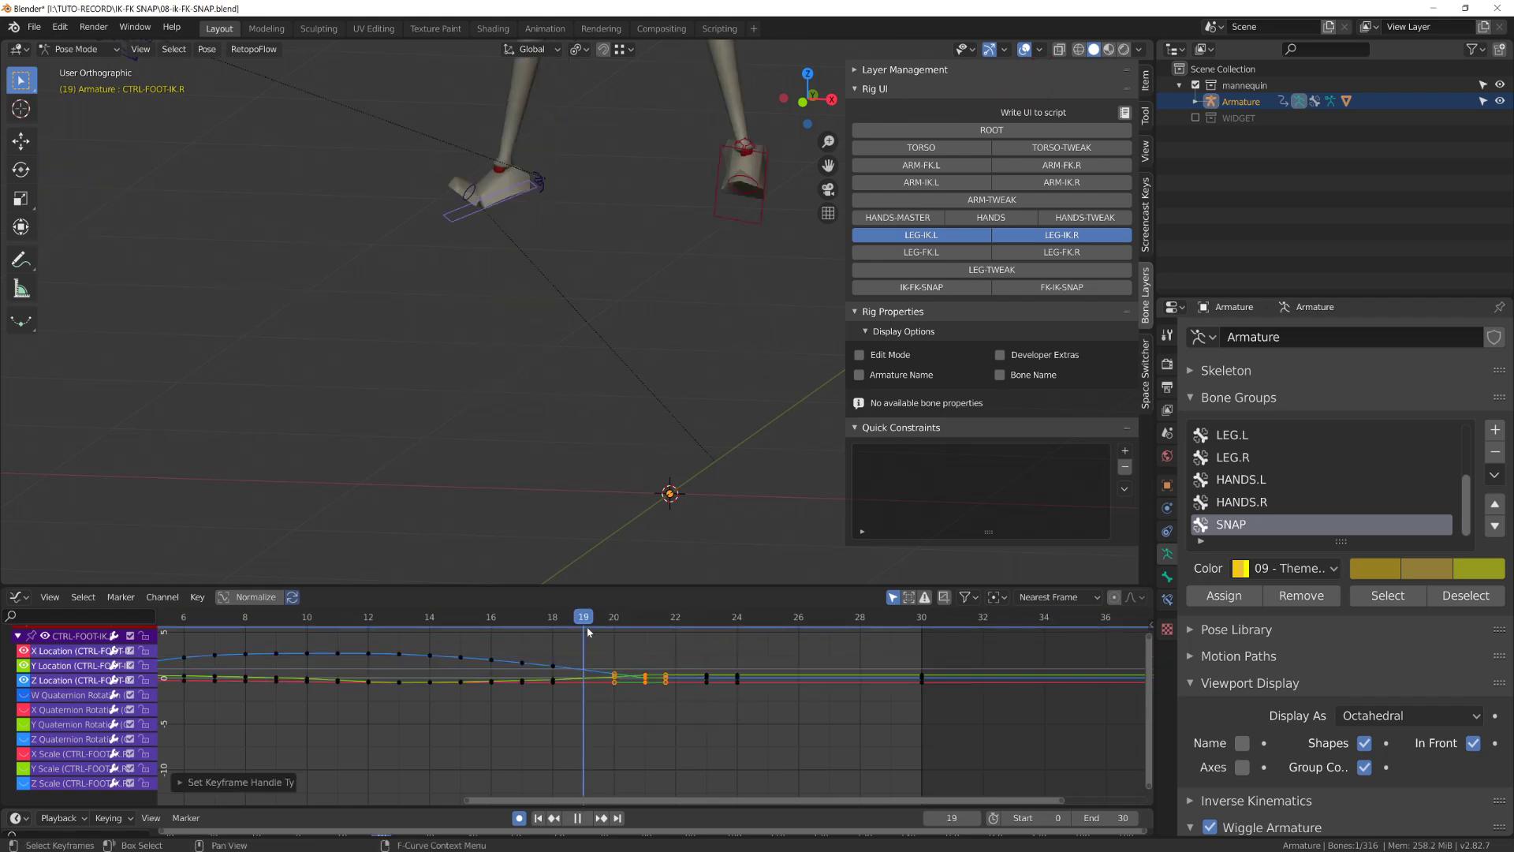
right_click_drag(677, 647, 583, 653, "shift")
scroll(575, 441, "down", 4)
key("space")
middle_click_drag(612, 436, 660, 440)
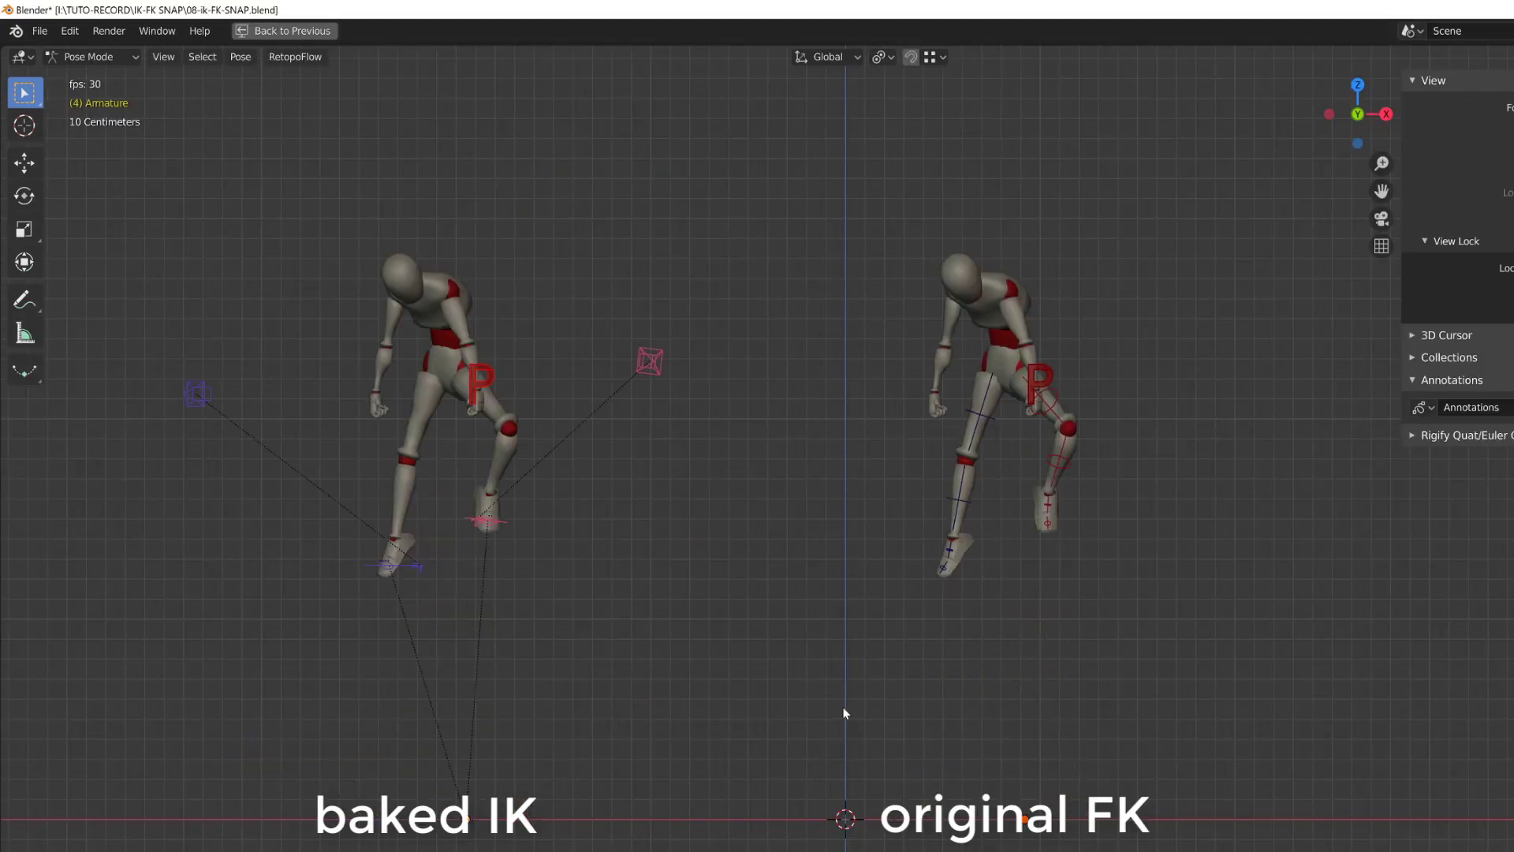
middle_click_drag(858, 719, 982, 767)
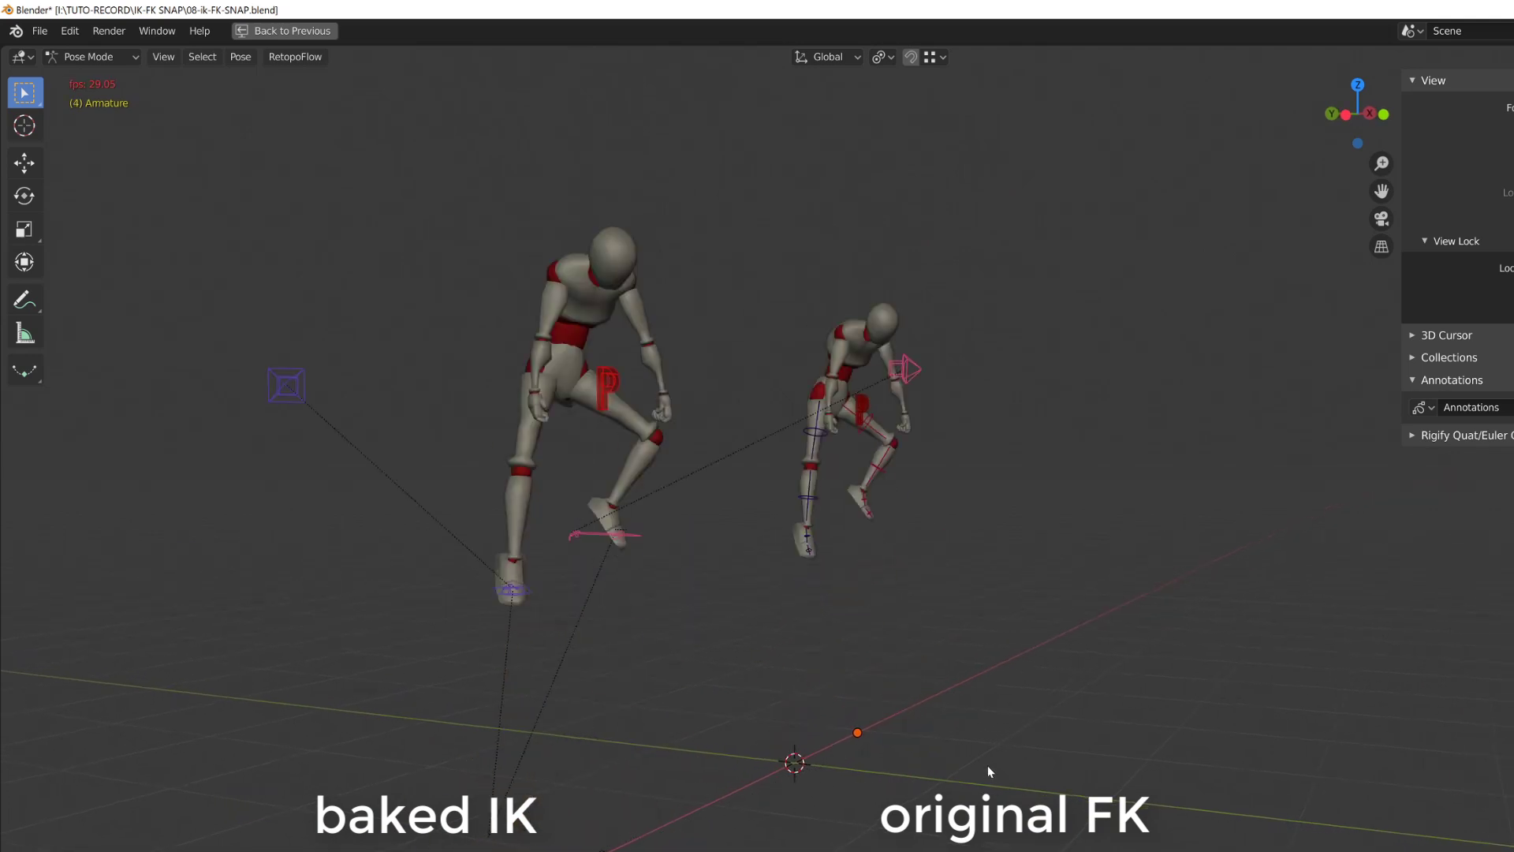
key("shift+alt+z")
middle_click_drag(1152, 773, 1024, 790)
key("shift+alt+z")
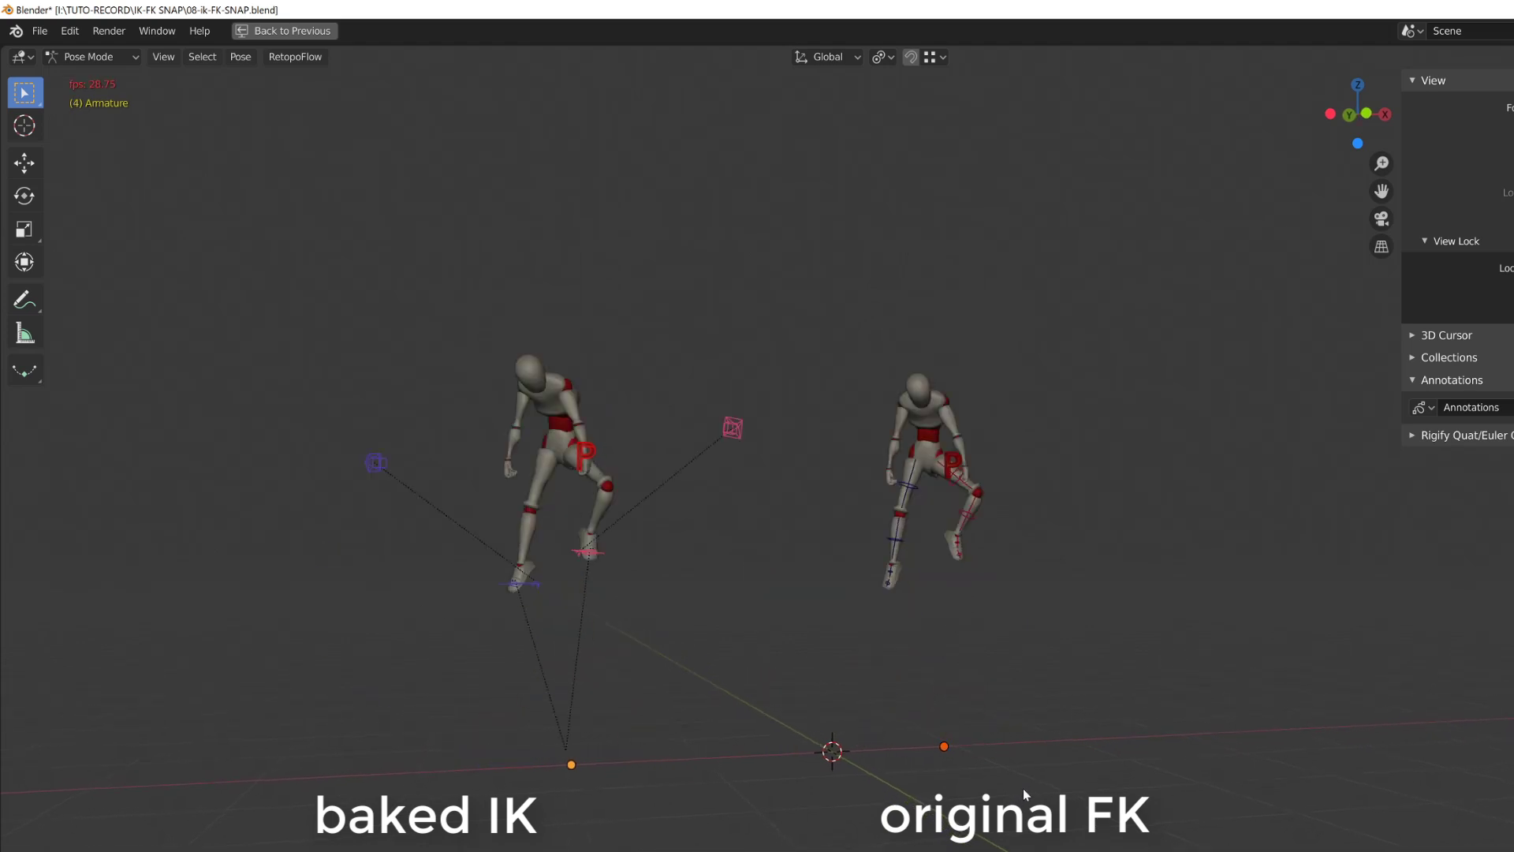